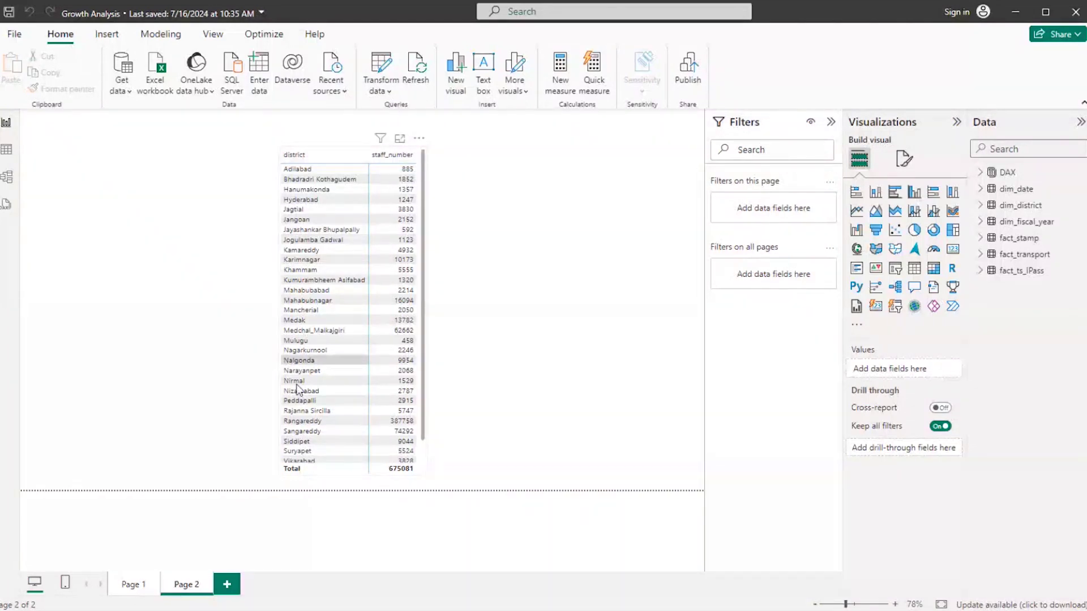
Move the district and staff_number matrix toward the right half of the report page to free space beside it
left_click(344, 154)
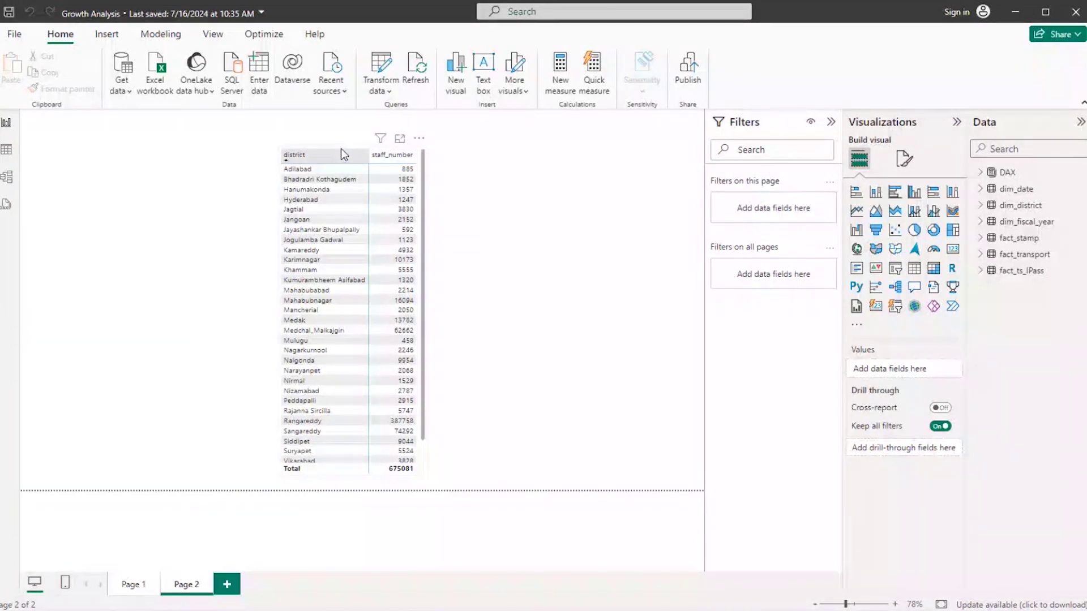
left_click_drag(343, 154, 389, 154)
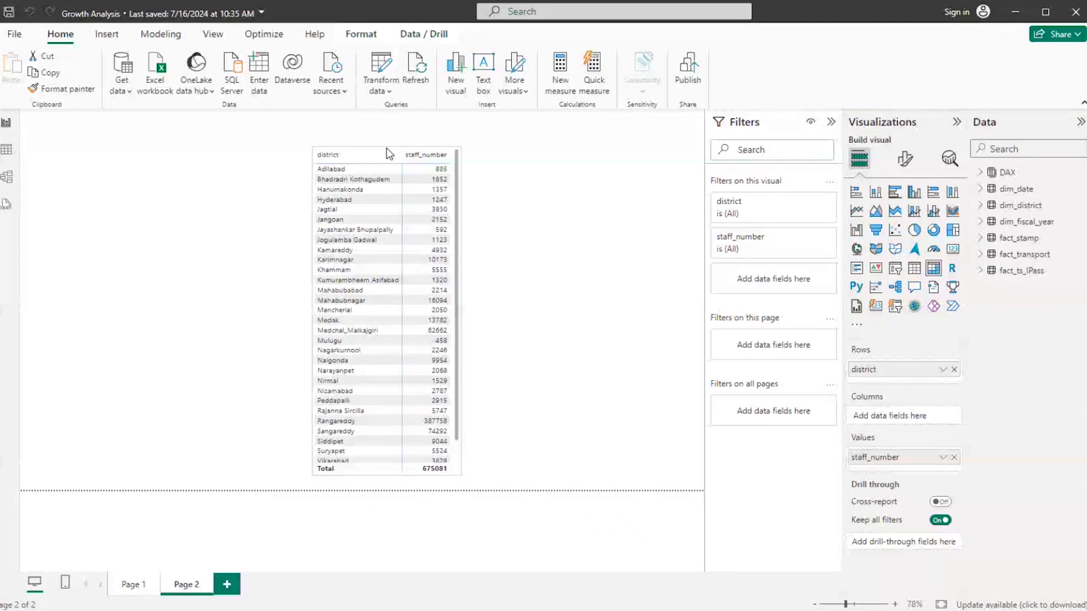
left_click_drag(389, 153, 447, 154)
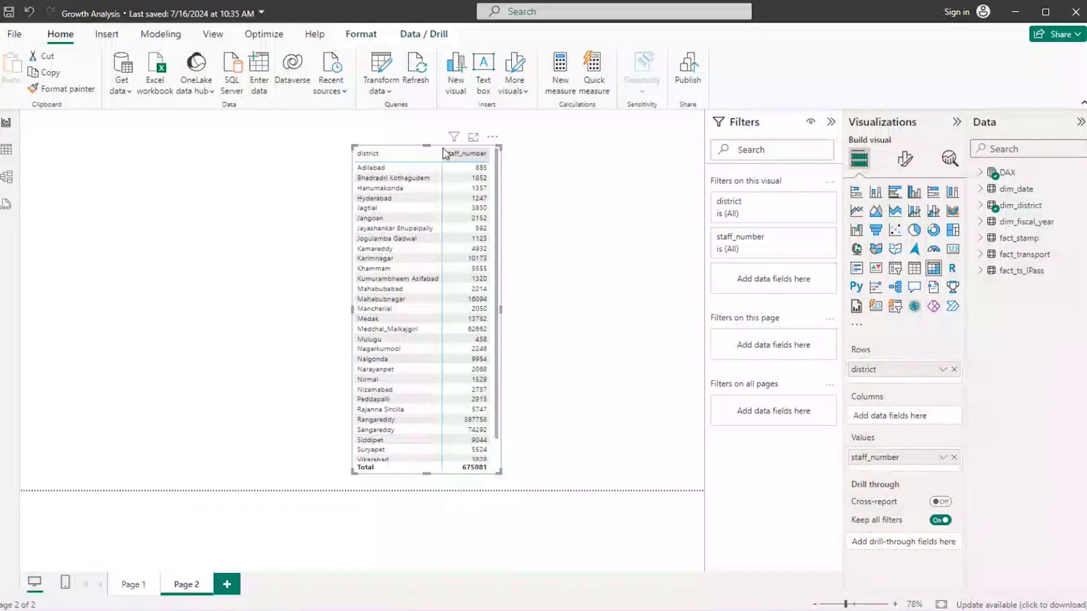
left_click_drag(444, 151, 507, 139)
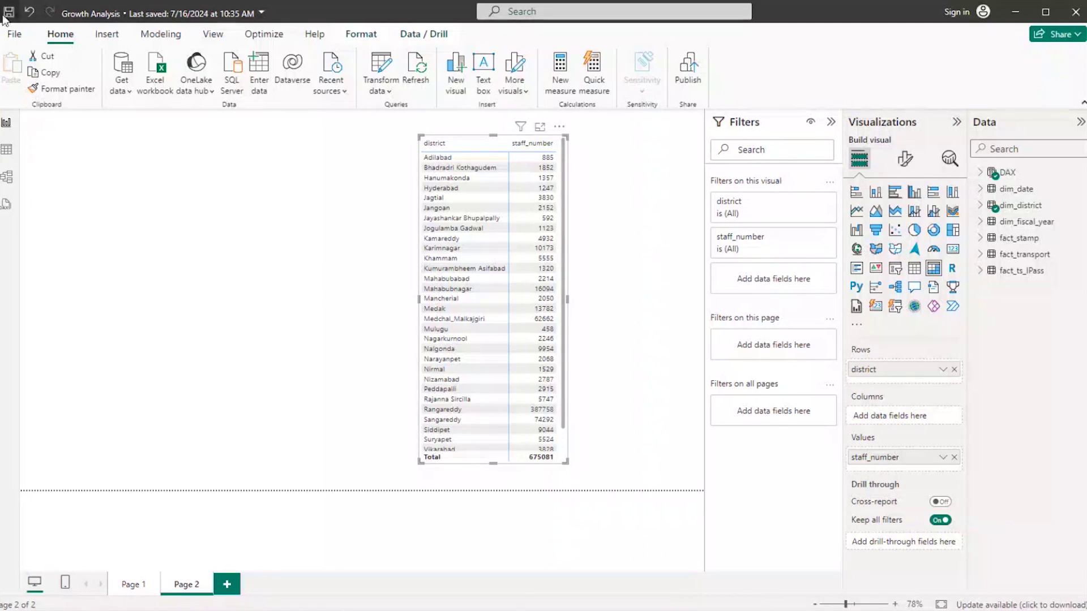
left_click(13, 33)
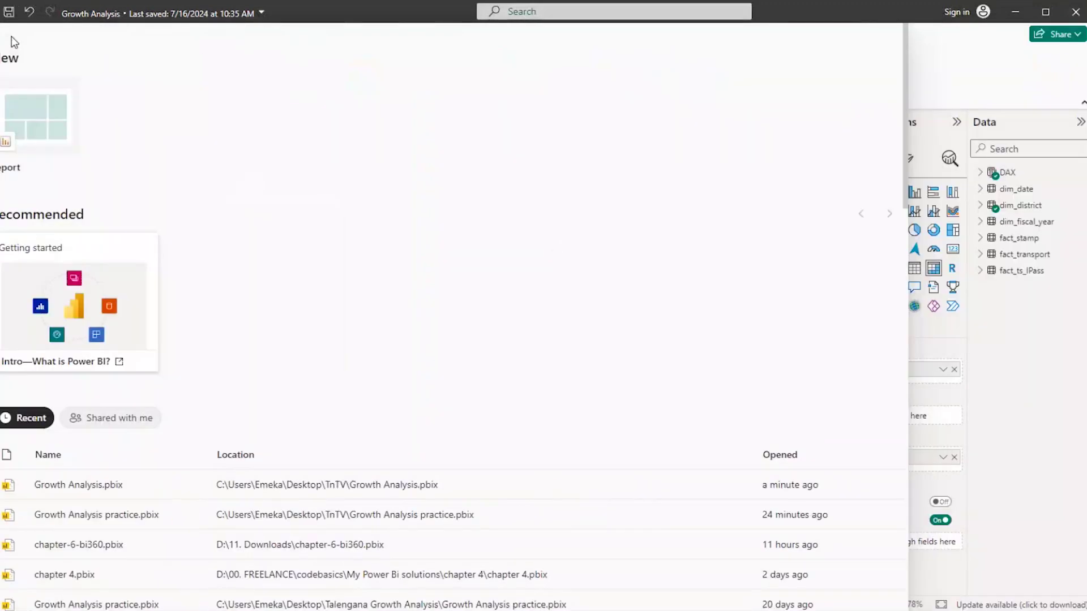
left_click(14, 41)
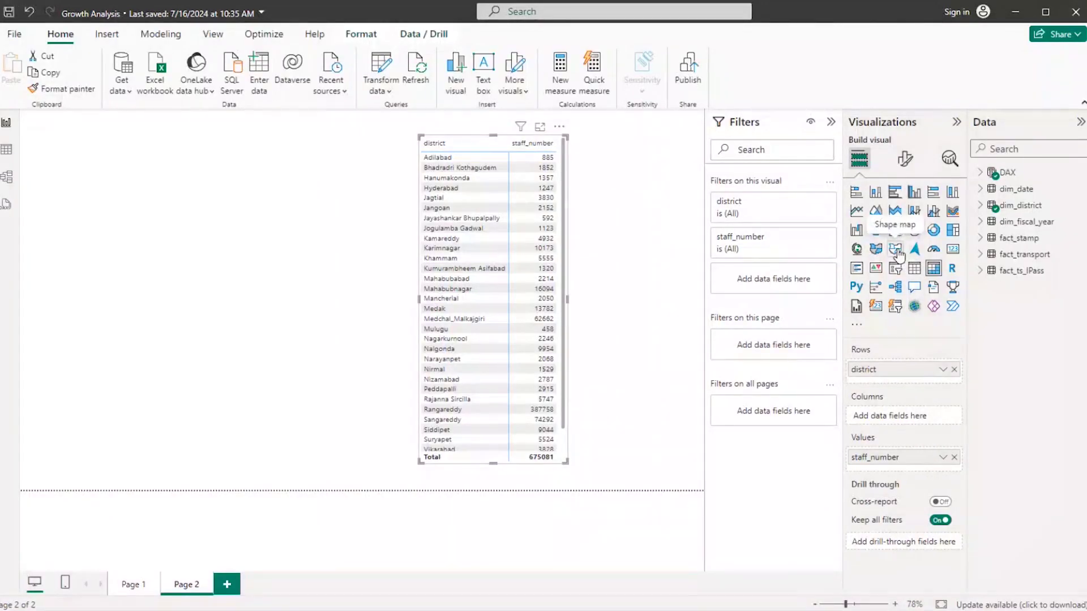
left_click(17, 36)
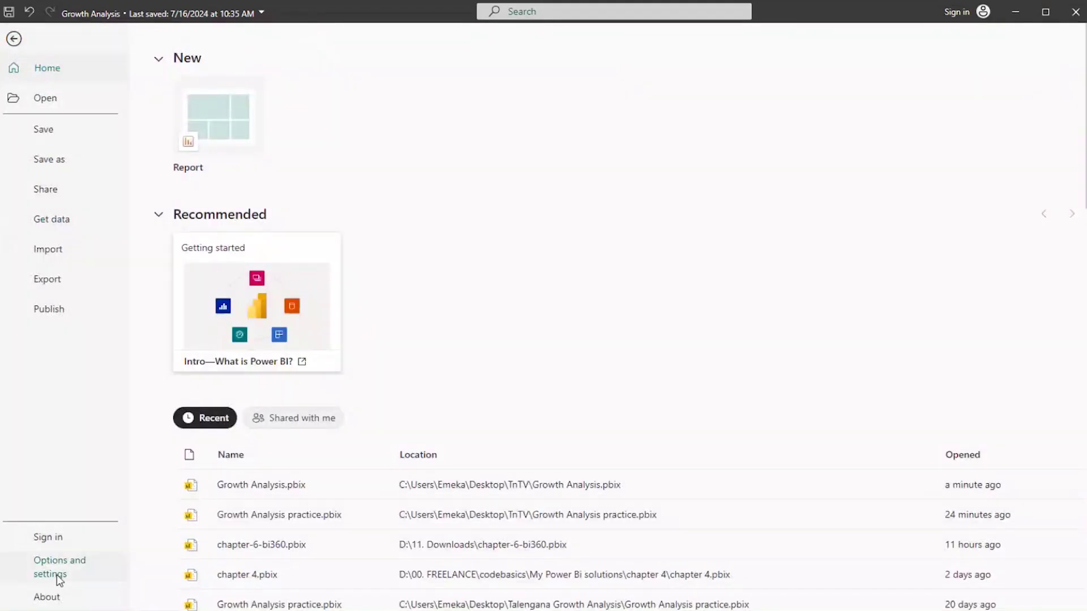
left_click(53, 580)
left_click(238, 158)
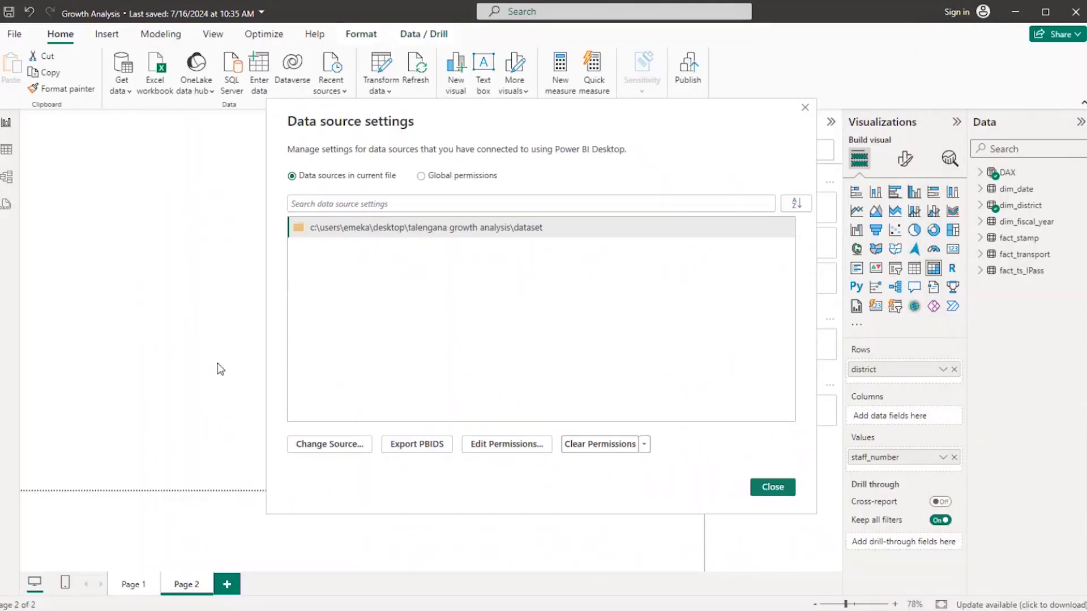
left_click(805, 107)
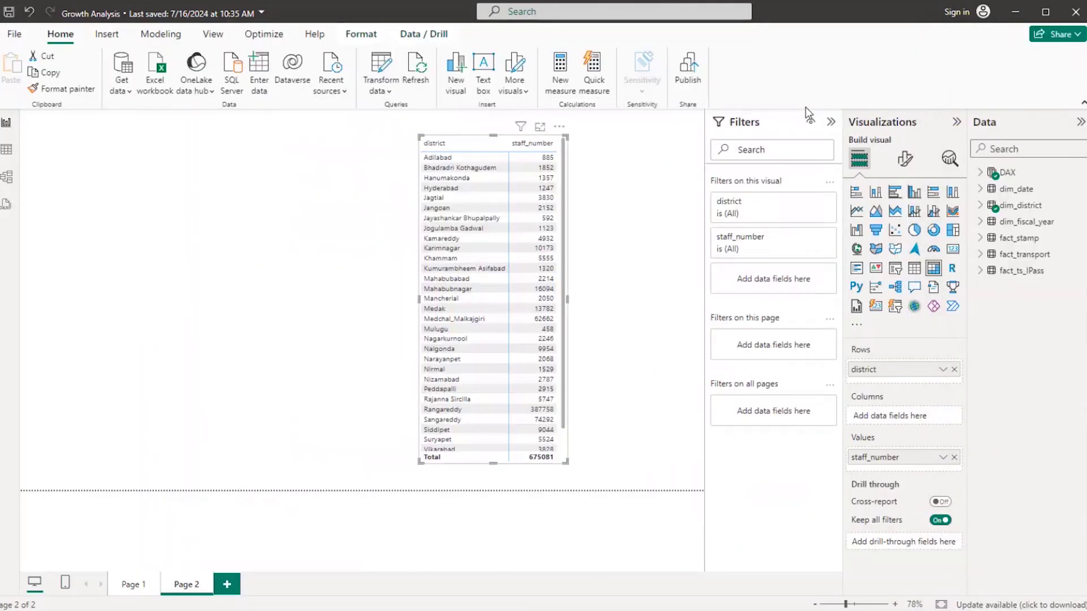
Check in the global options that the Shape map visual preview feature is enabled, and accept the options
left_click(12, 35)
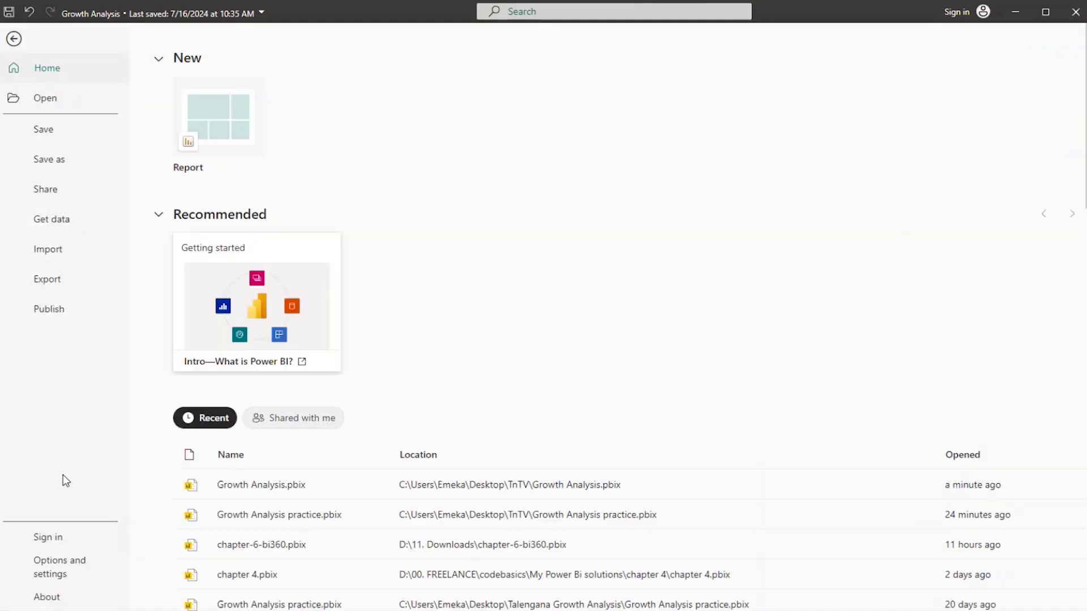
left_click(60, 563)
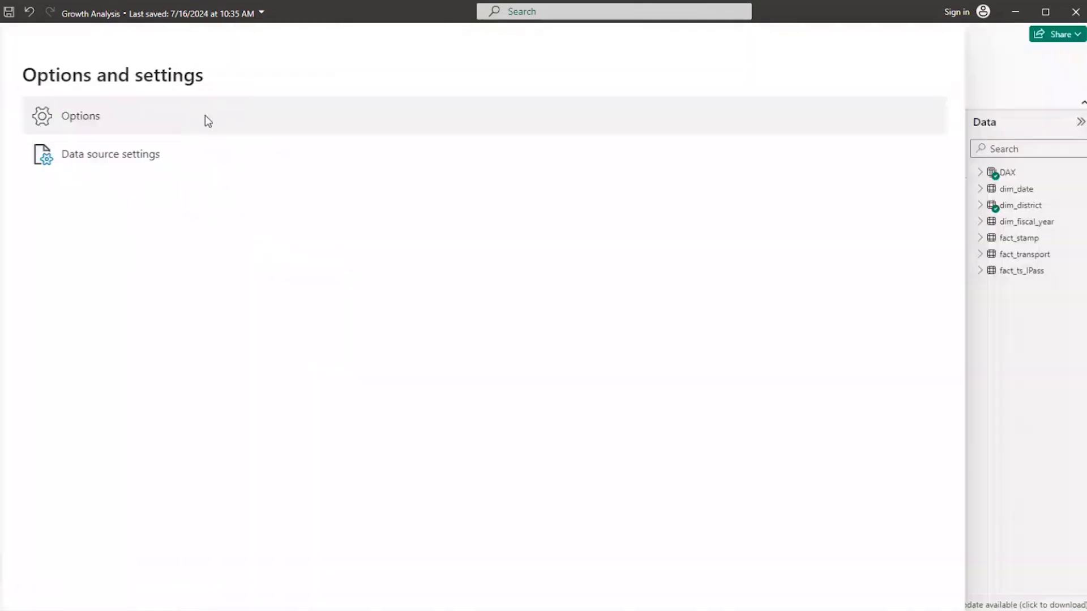
left_click(205, 114)
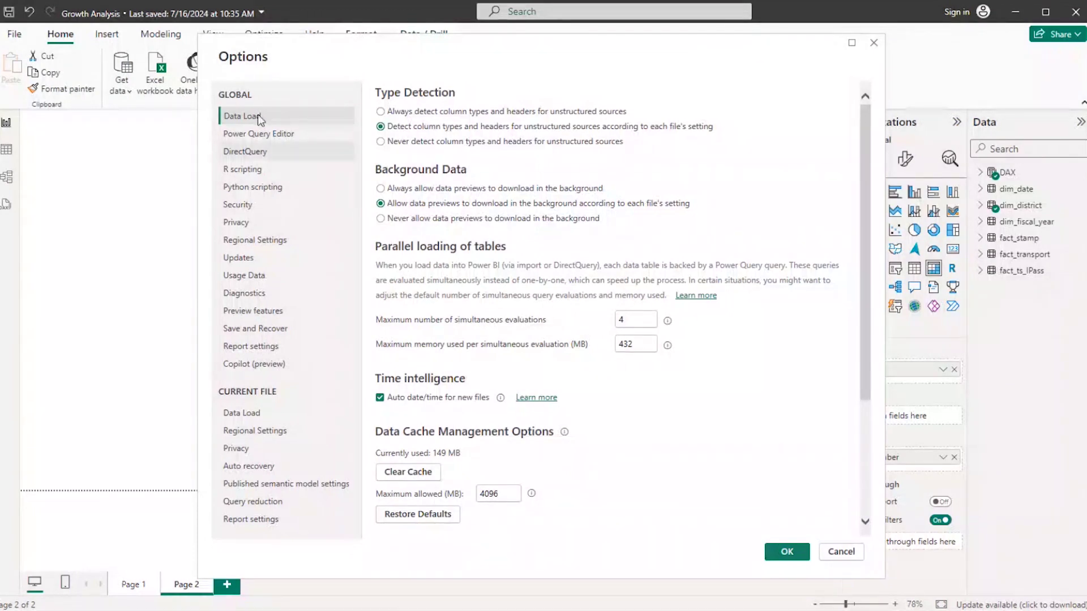
left_click(275, 314)
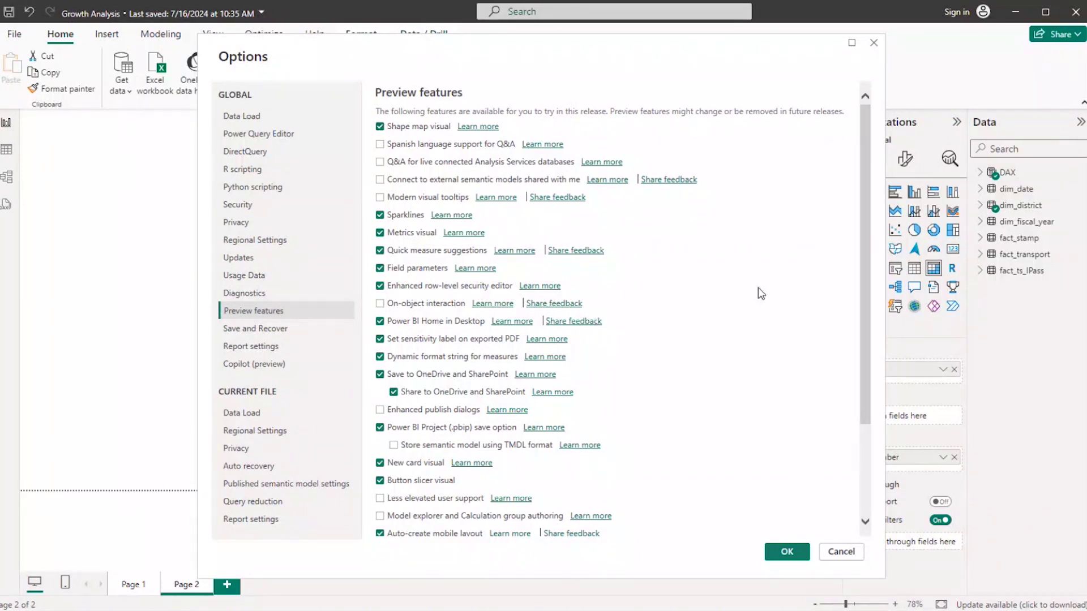
left_click(780, 554)
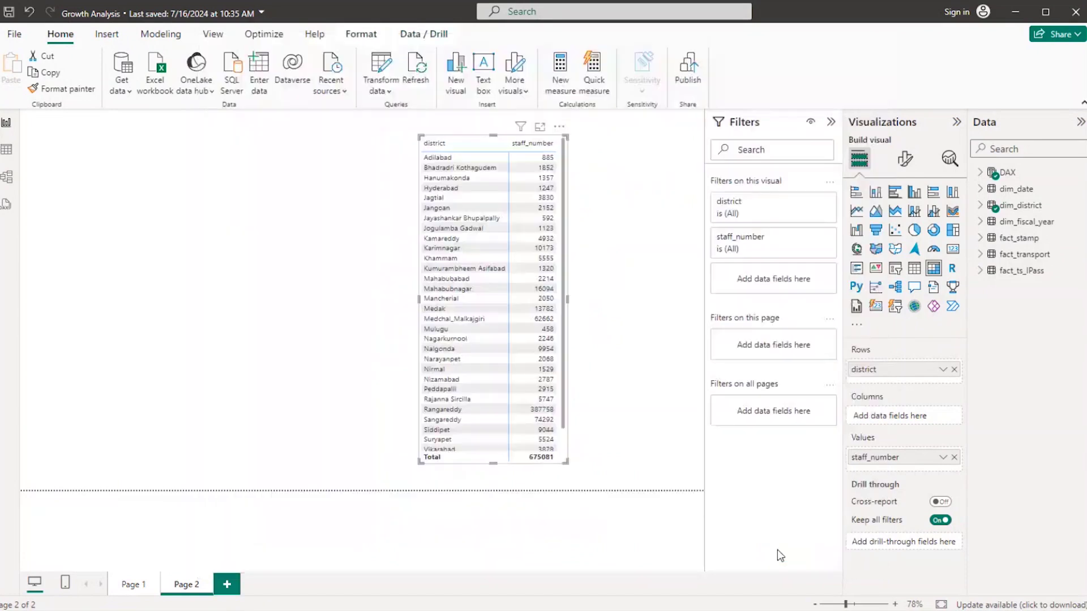
Add an empty shape map visual to Page 2 and position it closer to the district matrix
left_click(301, 418)
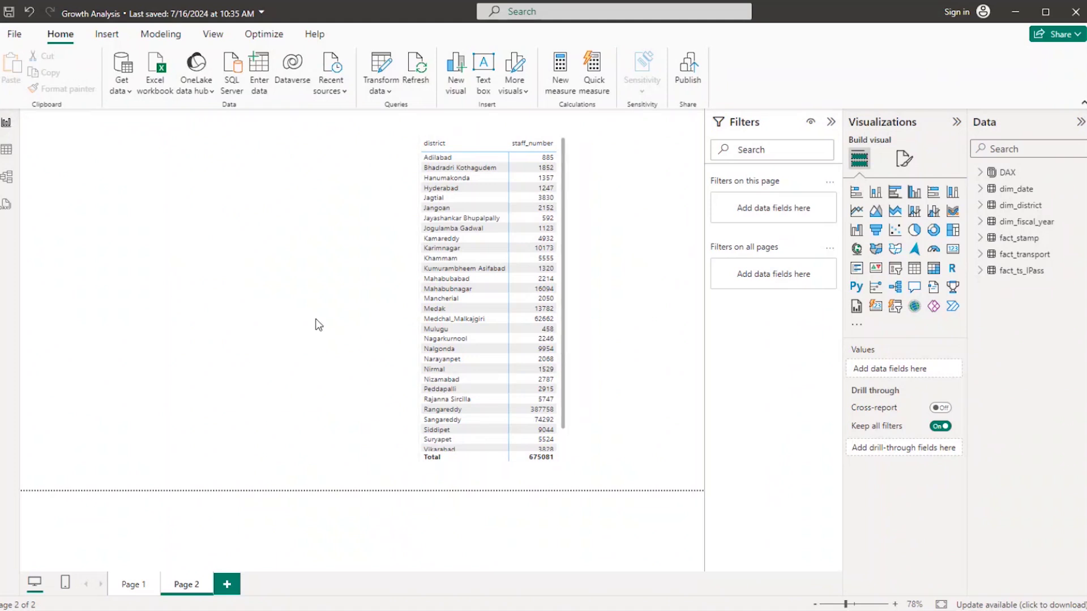
left_click(898, 253)
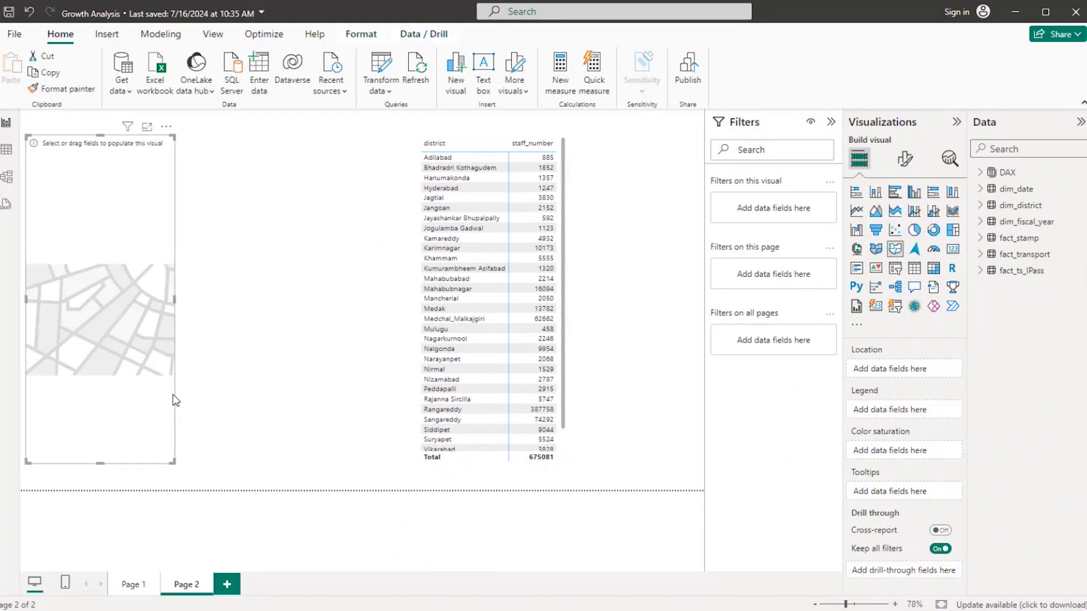
left_click_drag(196, 399, 308, 394)
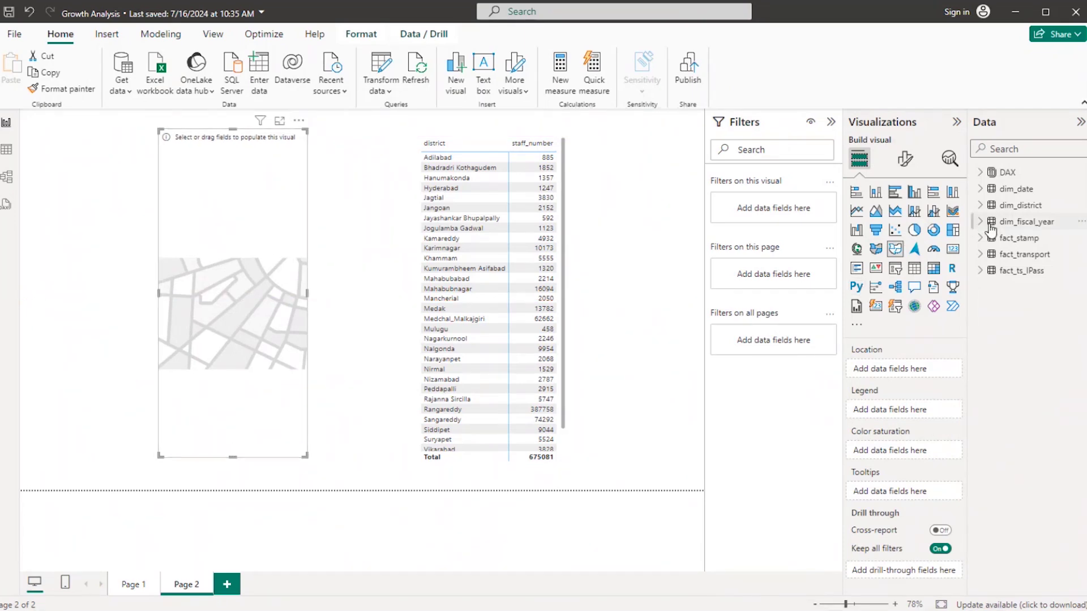
Examine the district column of the dim_district table in the table view
left_click(981, 206)
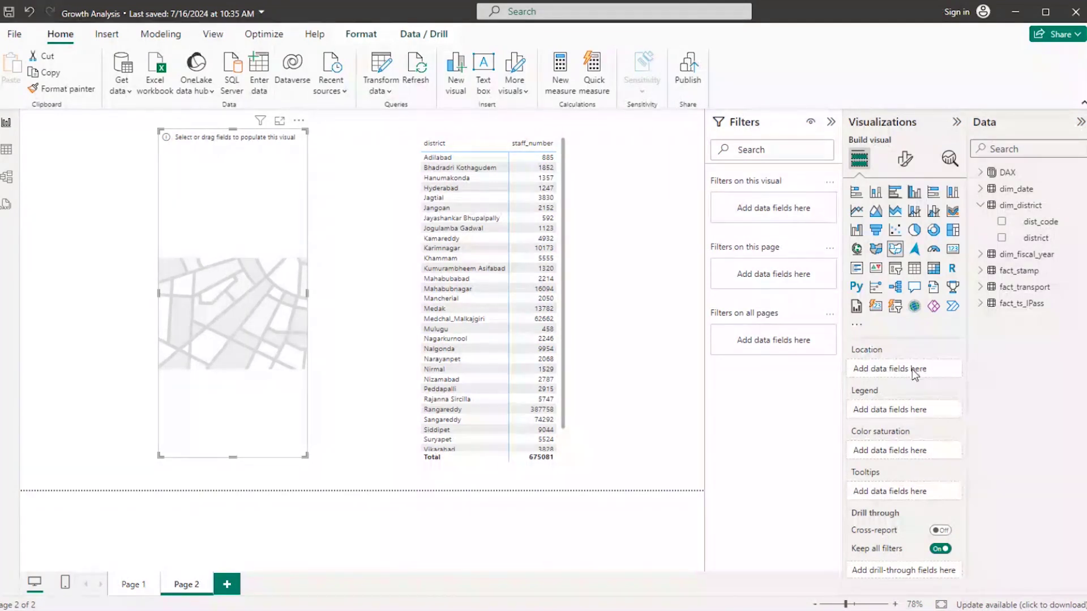
left_click(980, 207)
left_click(980, 207)
left_click(8, 151)
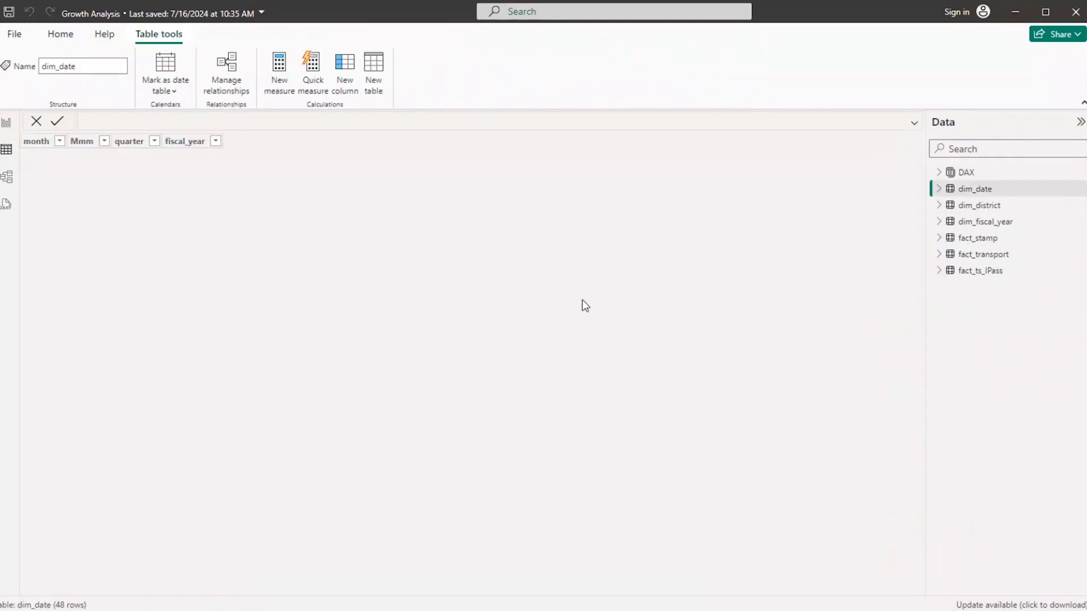
left_click(938, 205)
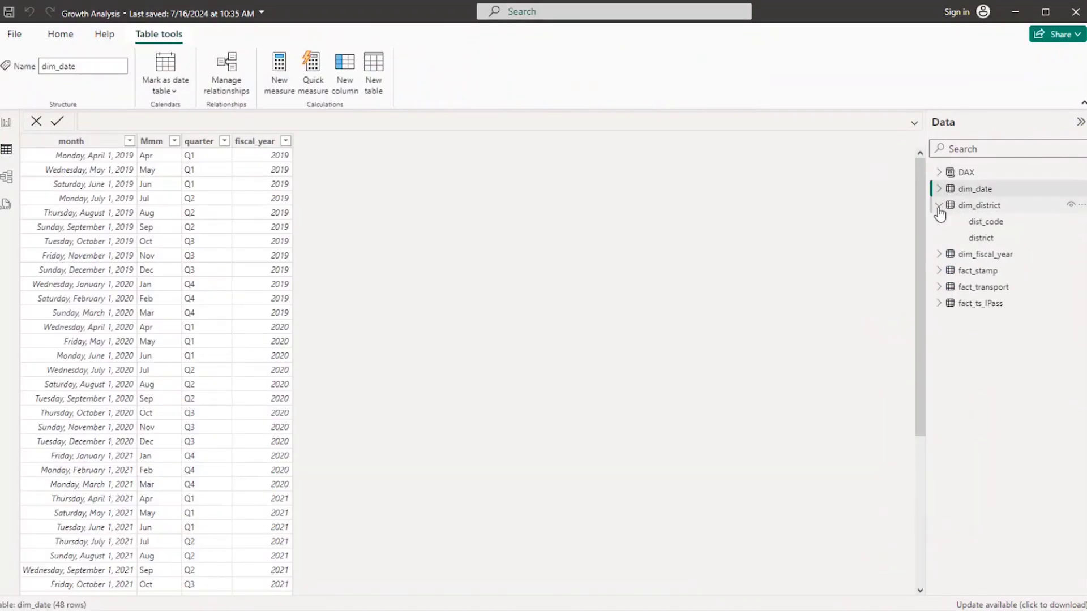
left_click(985, 238)
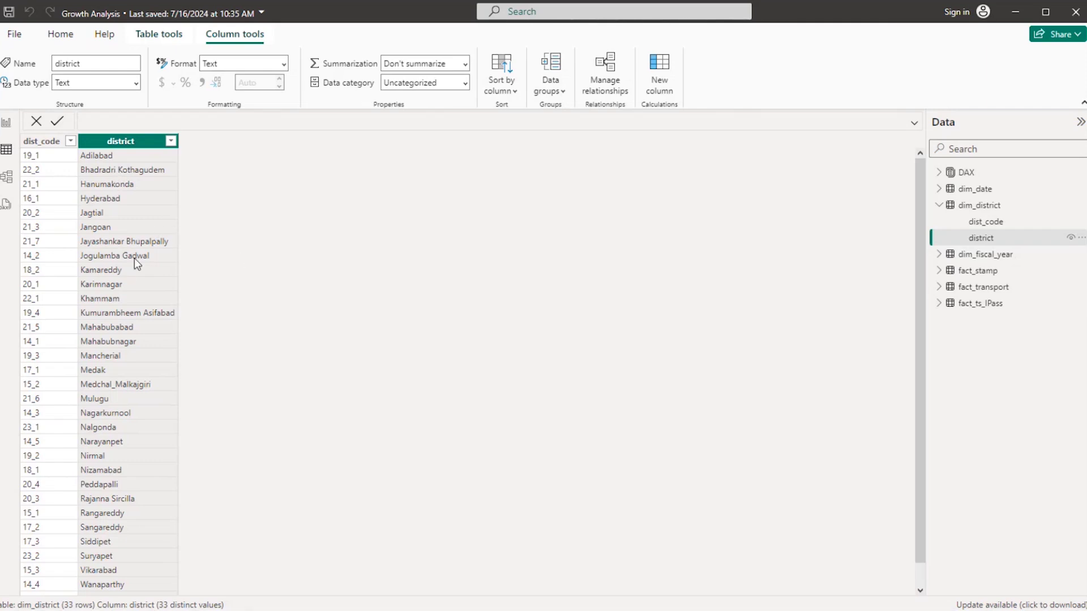
Back in the report view, assign the district field from dim_district as the shape map's location
left_click(7, 123)
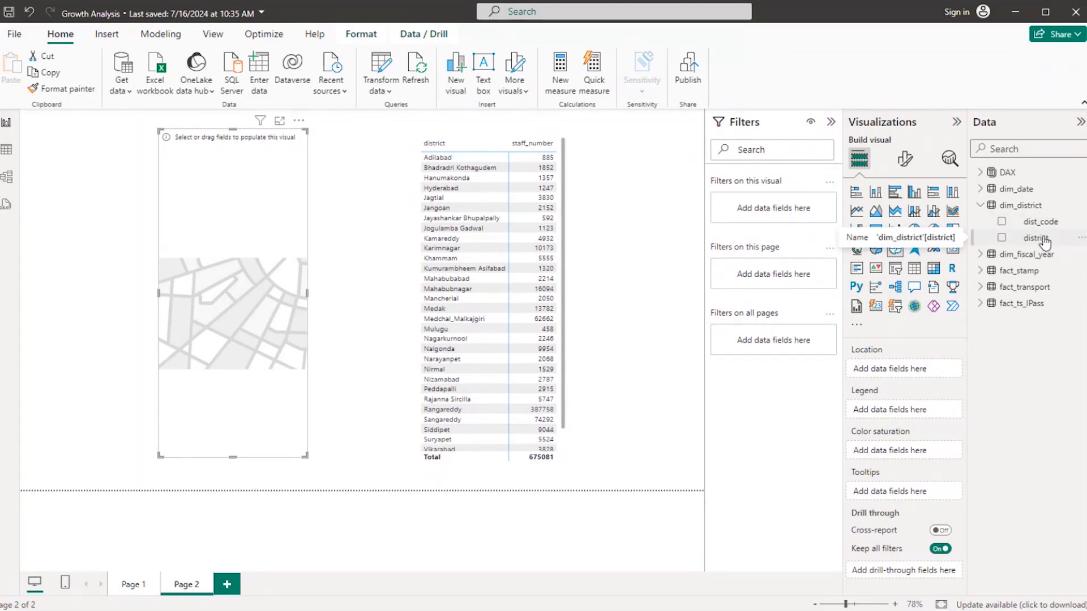
left_click_drag(1045, 242, 974, 341)
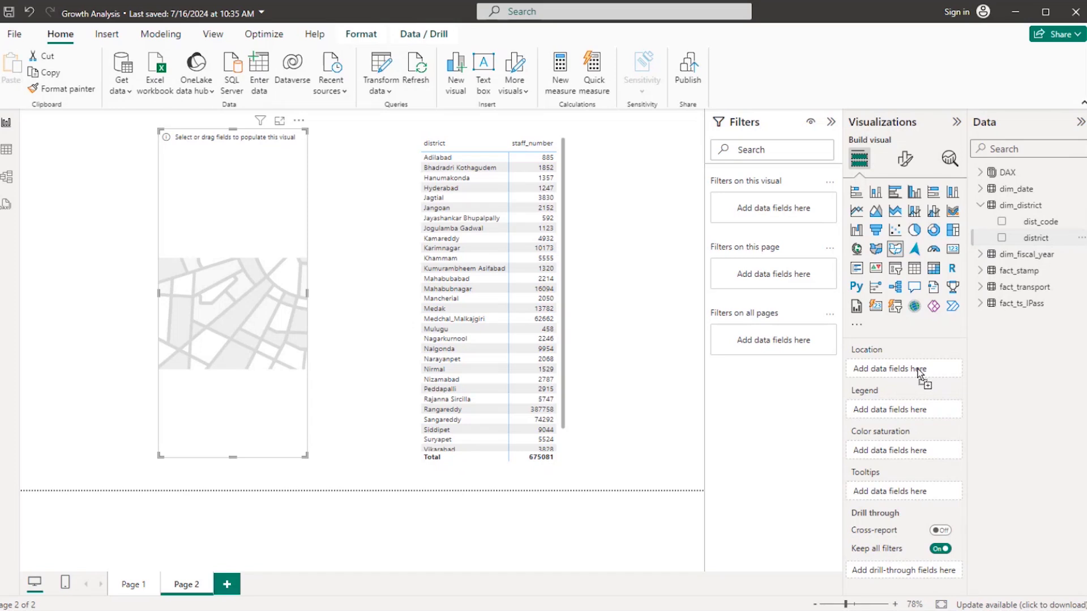
left_click_drag(921, 374, 921, 372)
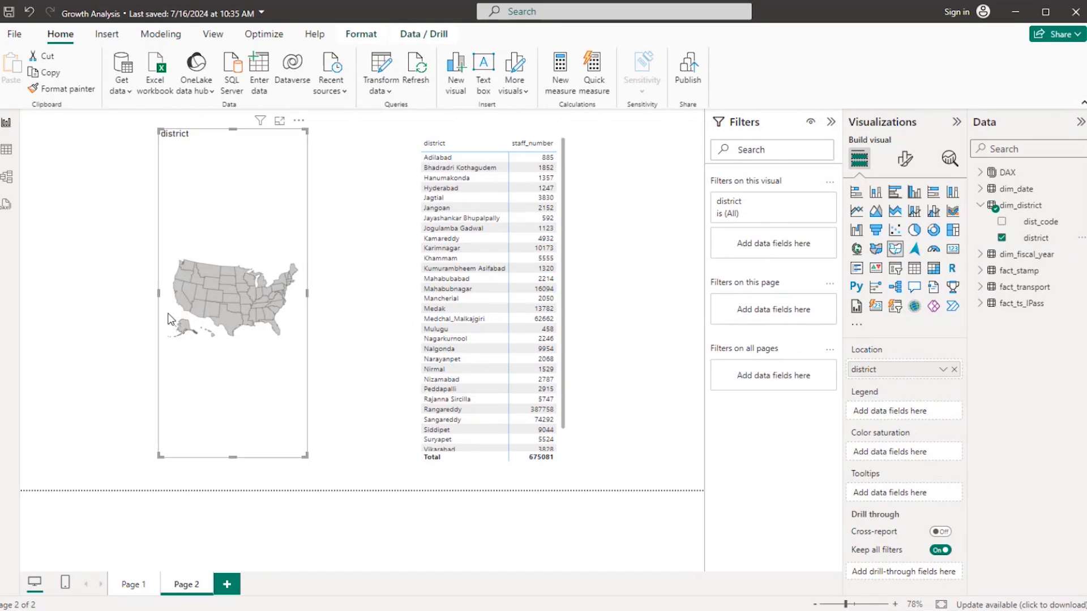
Set the shape map's map type to Custom map and load telangana_district_map.json from the TnTV folder
left_click(906, 161)
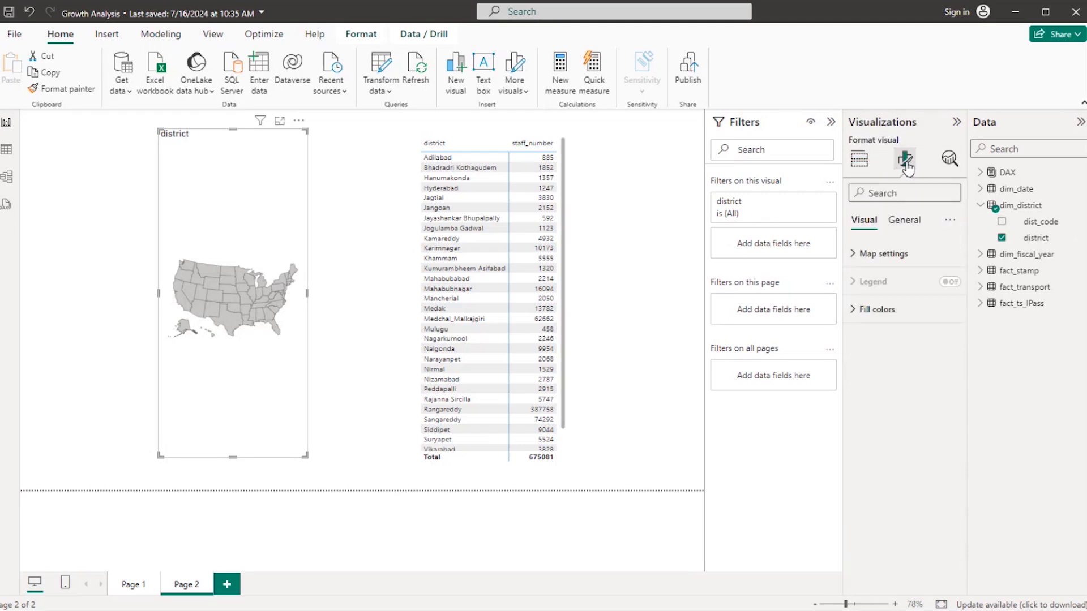
left_click(860, 257)
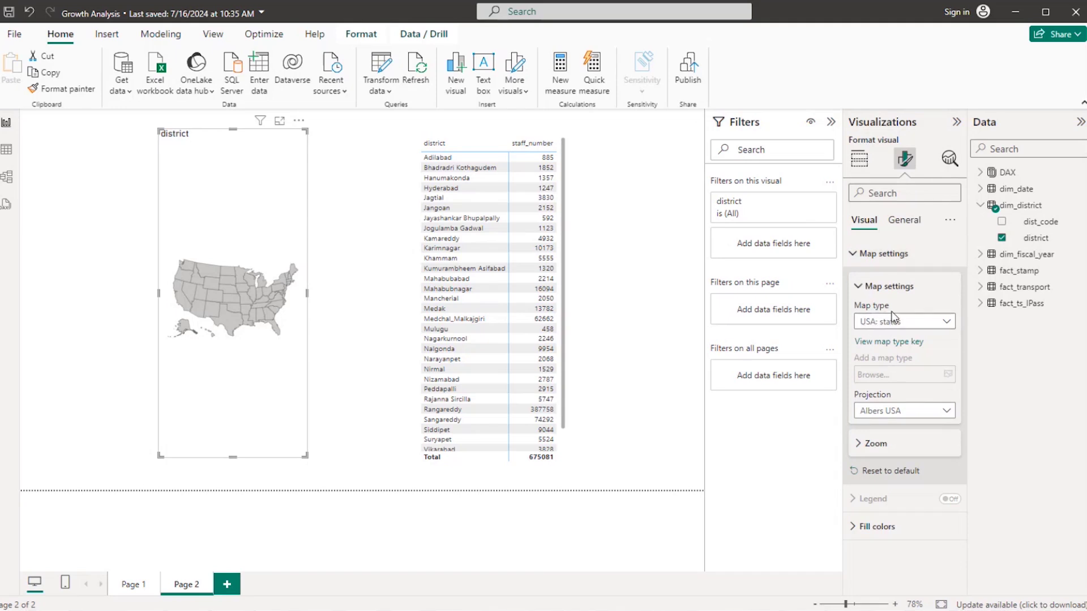
left_click(947, 323)
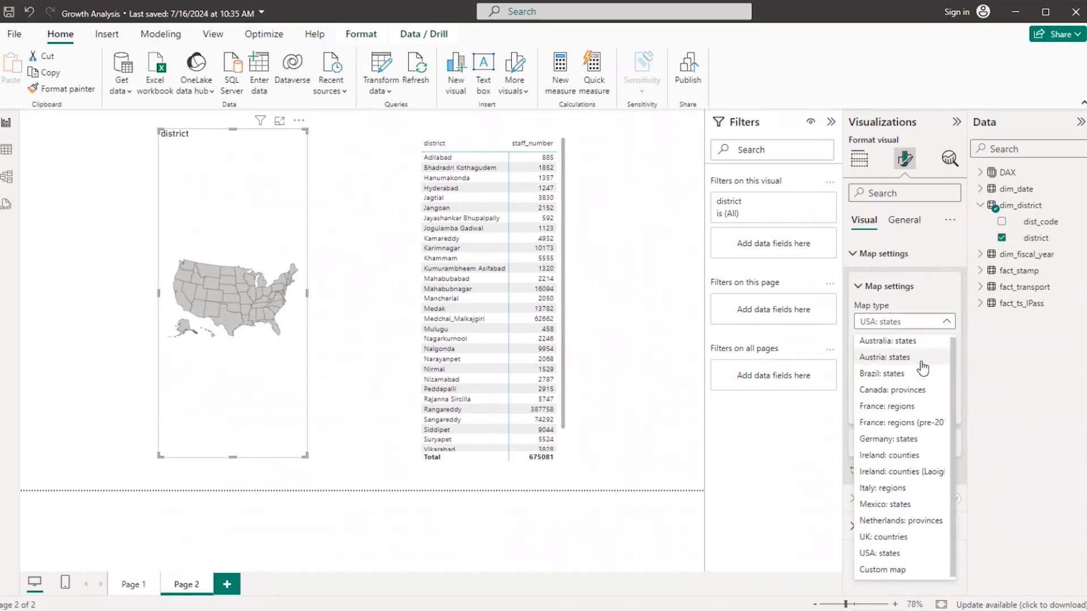
left_click(896, 567)
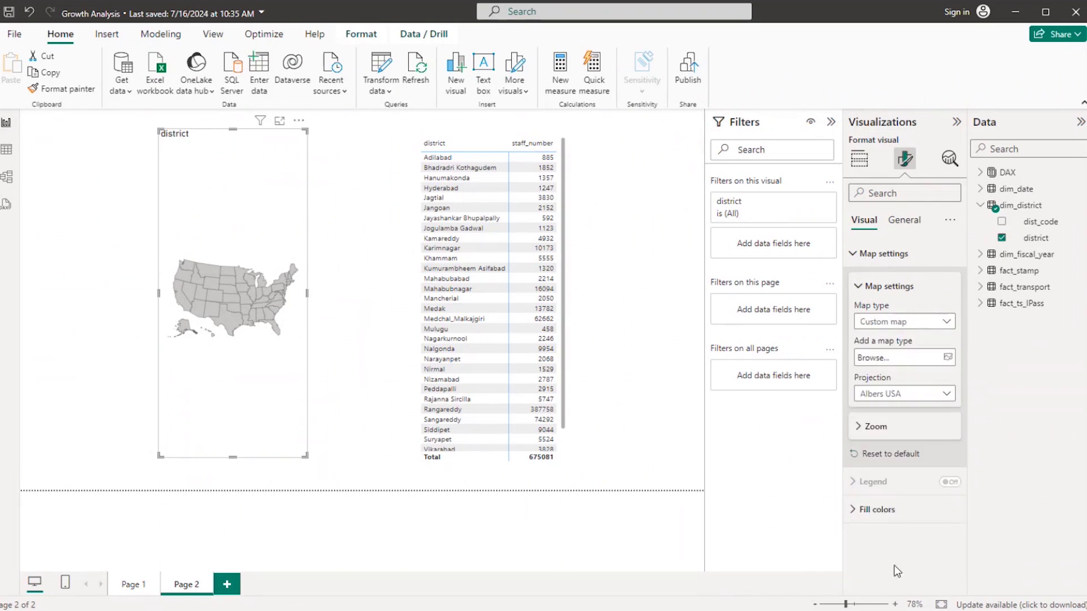
left_click(948, 360)
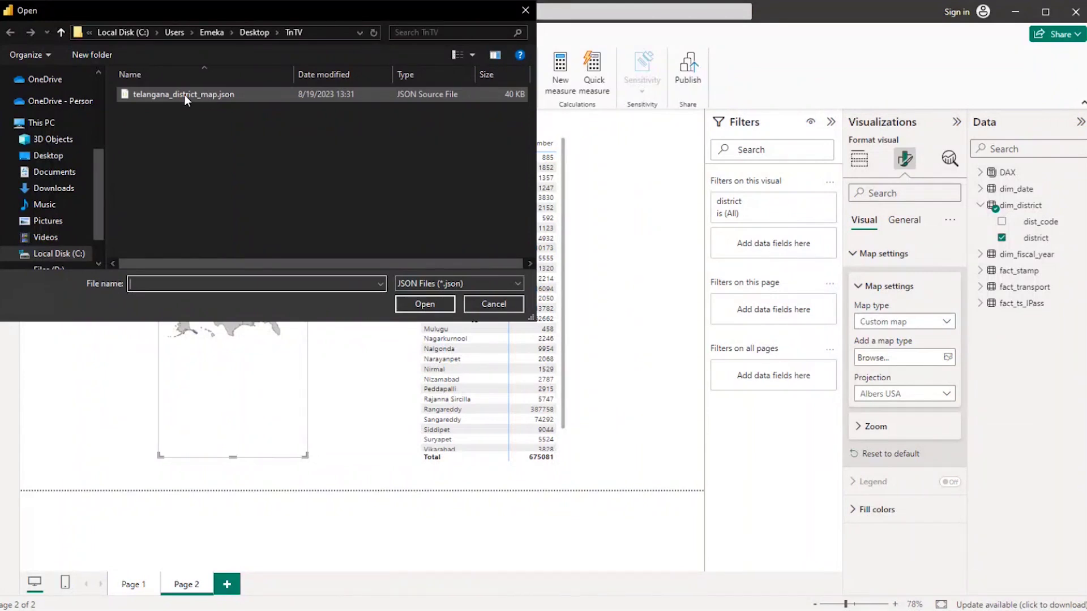
left_click(221, 94)
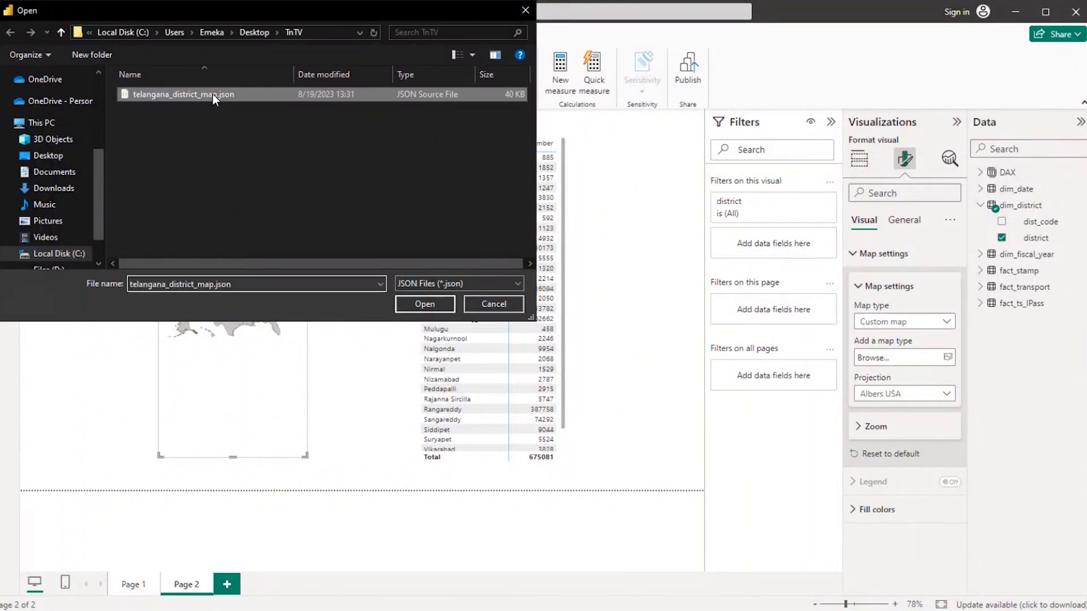
left_click(424, 305)
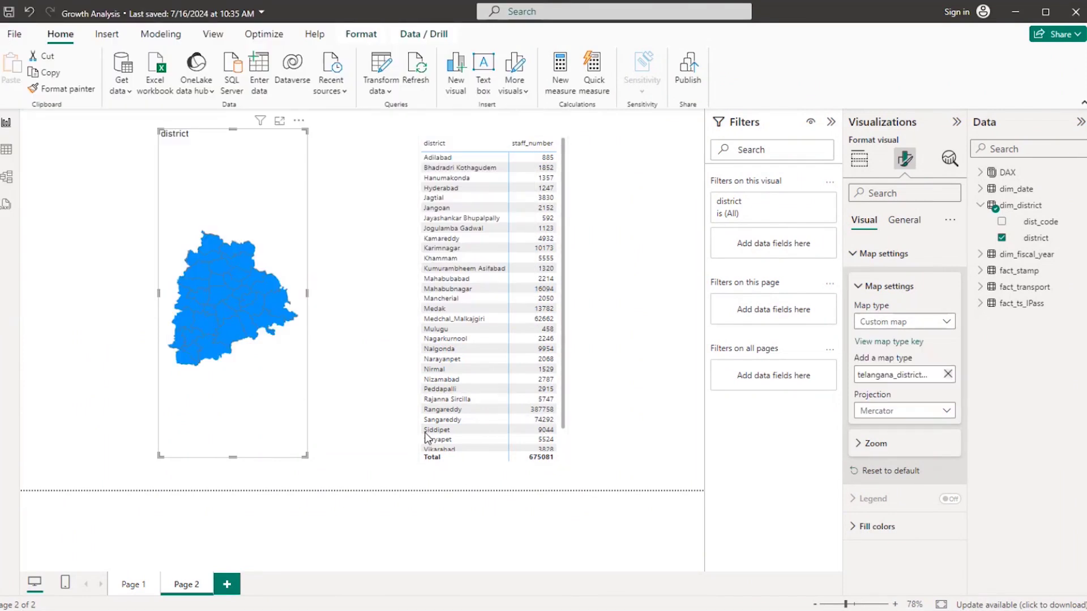
Enlarge the Telangana shape map and move it to fill the free space beside the district matrix
left_click_drag(233, 456, 226, 321)
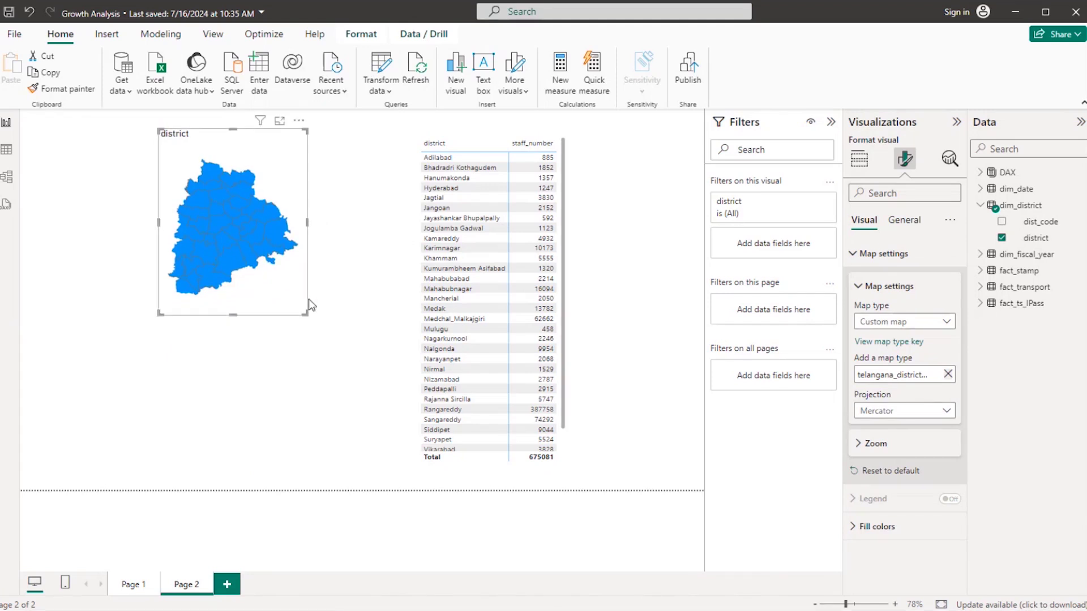
left_click_drag(304, 314, 404, 477)
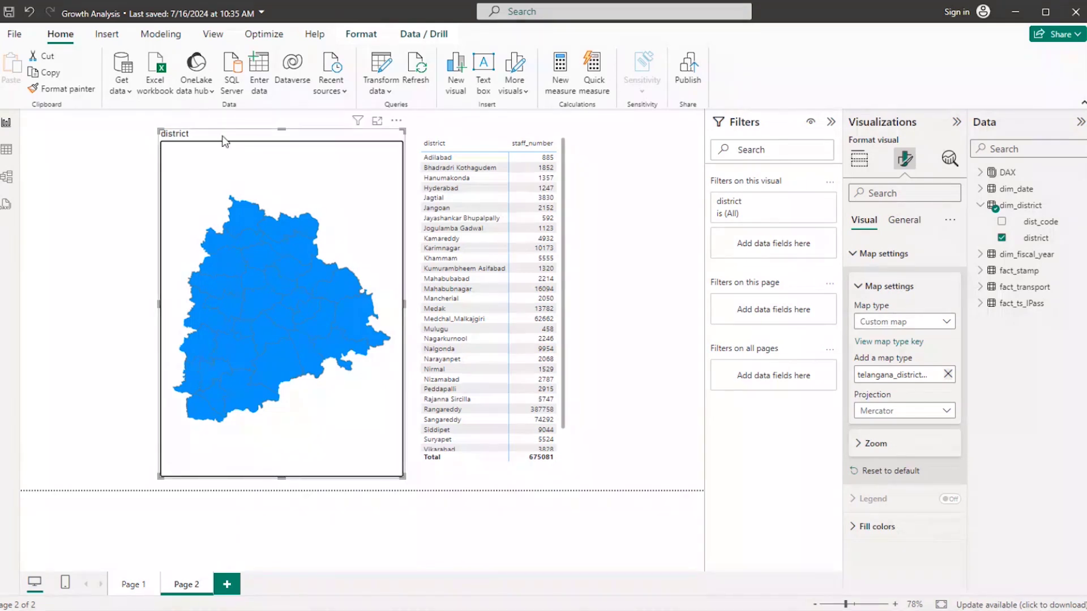
left_click_drag(212, 135, 101, 131)
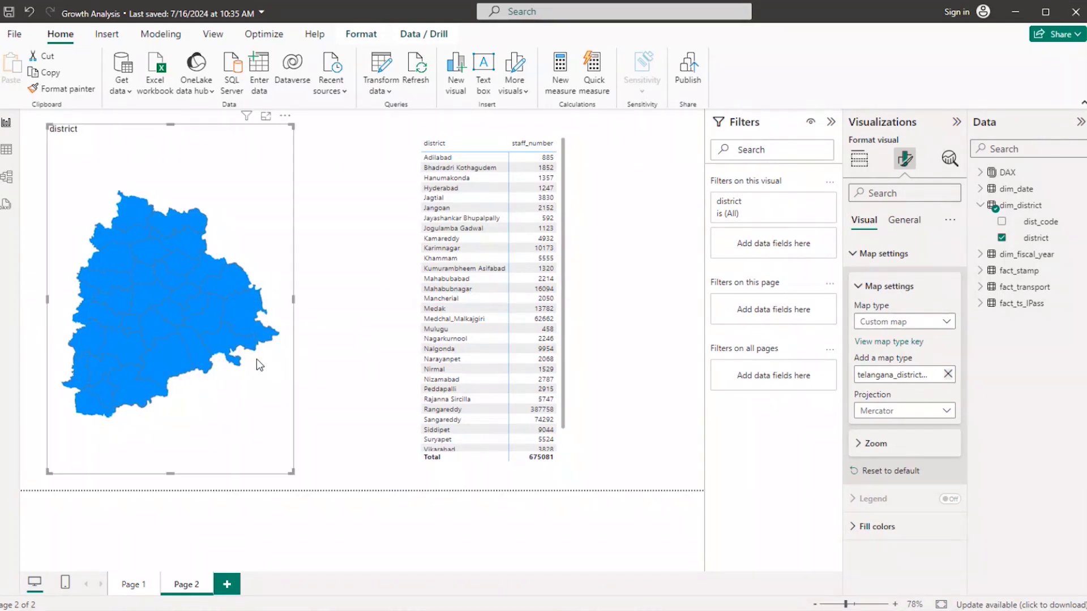
left_click_drag(292, 472, 334, 474)
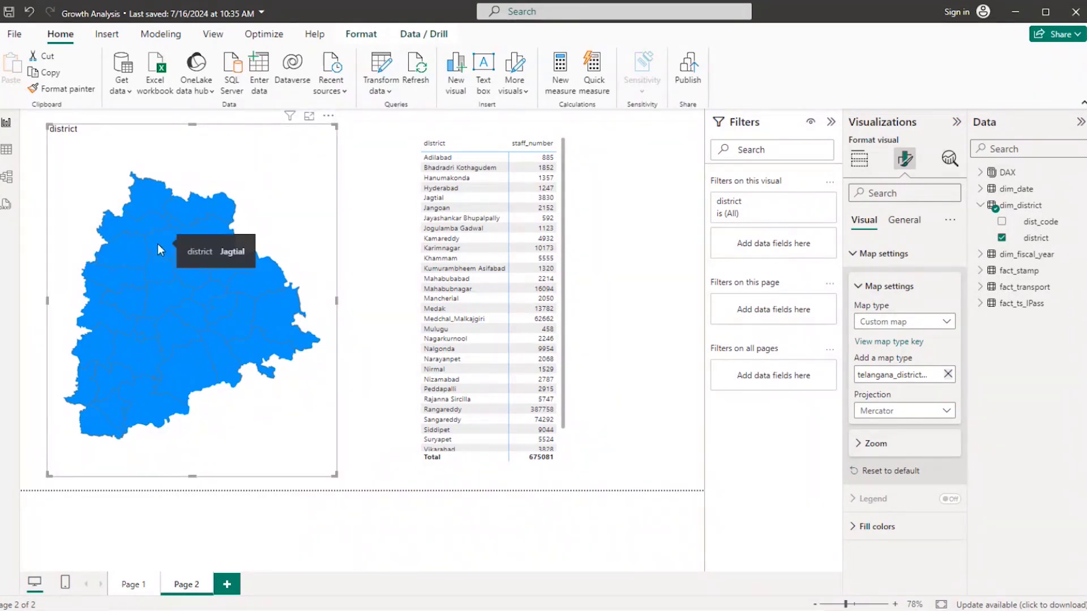
Select the Hyderabad district on the Telangana shape map to check that it cross-filters the district matrix
mouse_move(178, 230)
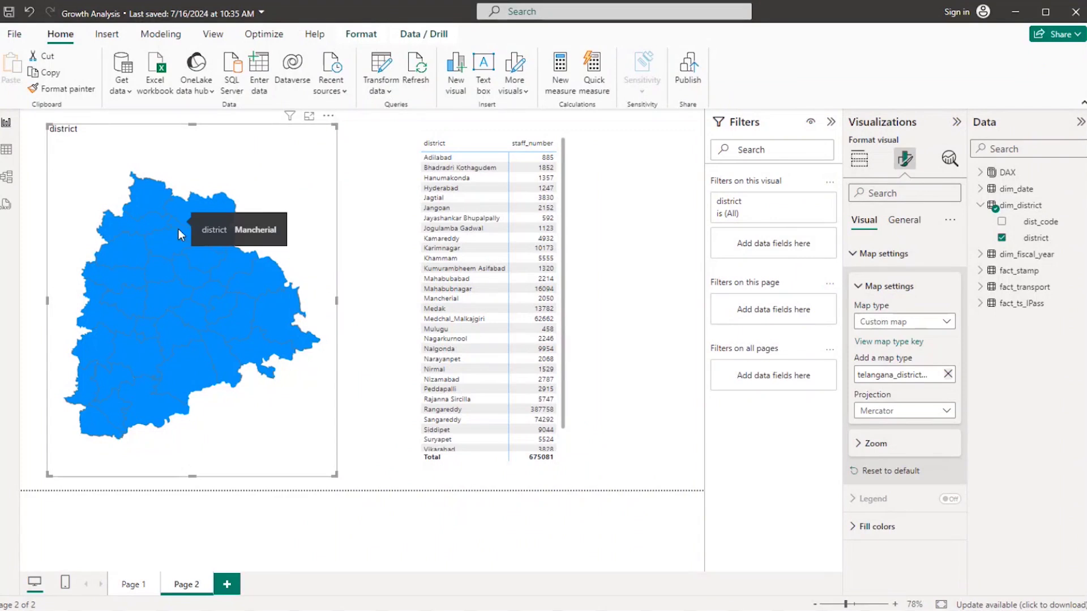
left_click(144, 336)
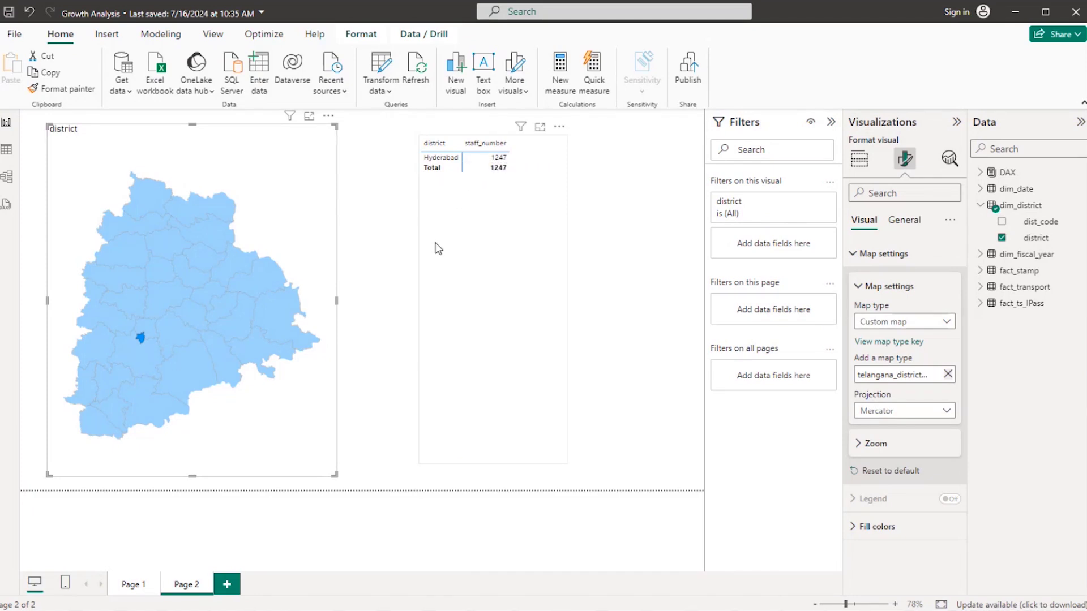
Examine how dim_district relates to the fact tables in the model view, and return to the report view
left_click(12, 181)
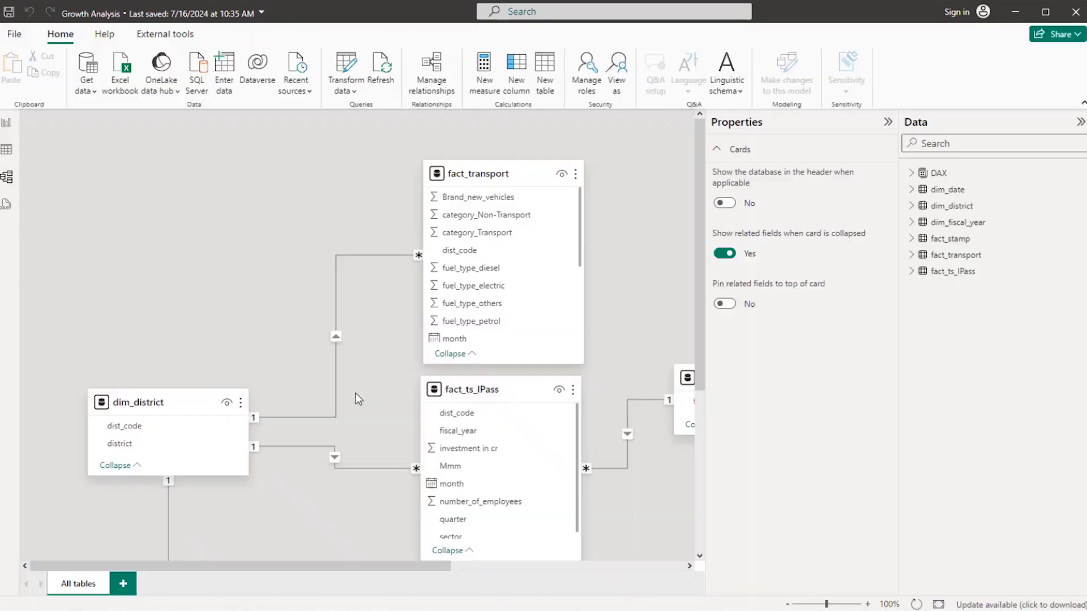
scroll(364, 393, "down", 4)
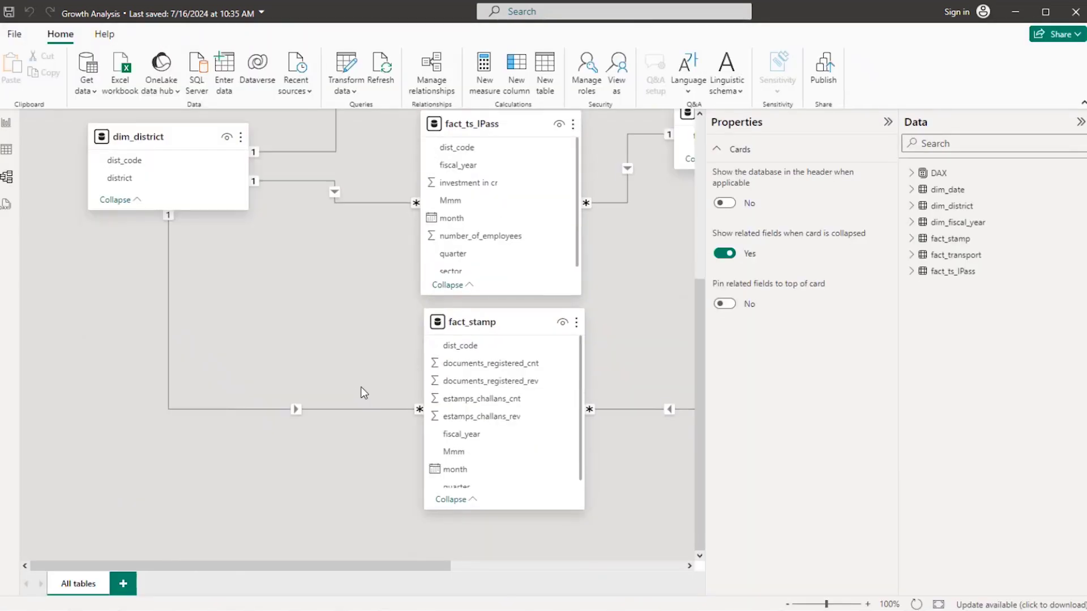
scroll(363, 393, "up", 2)
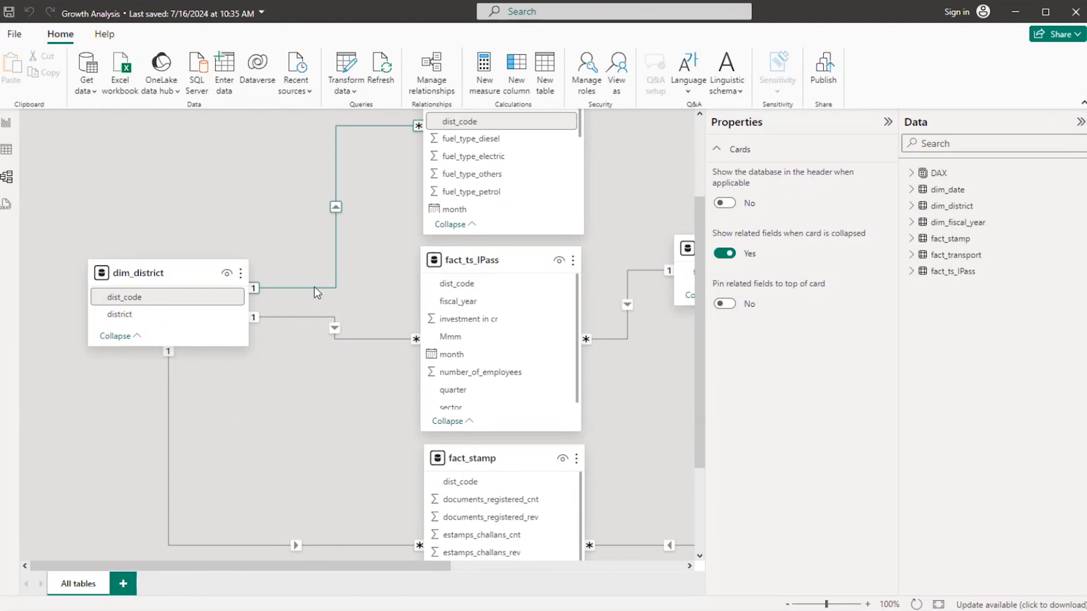
left_click_drag(387, 566, 589, 569)
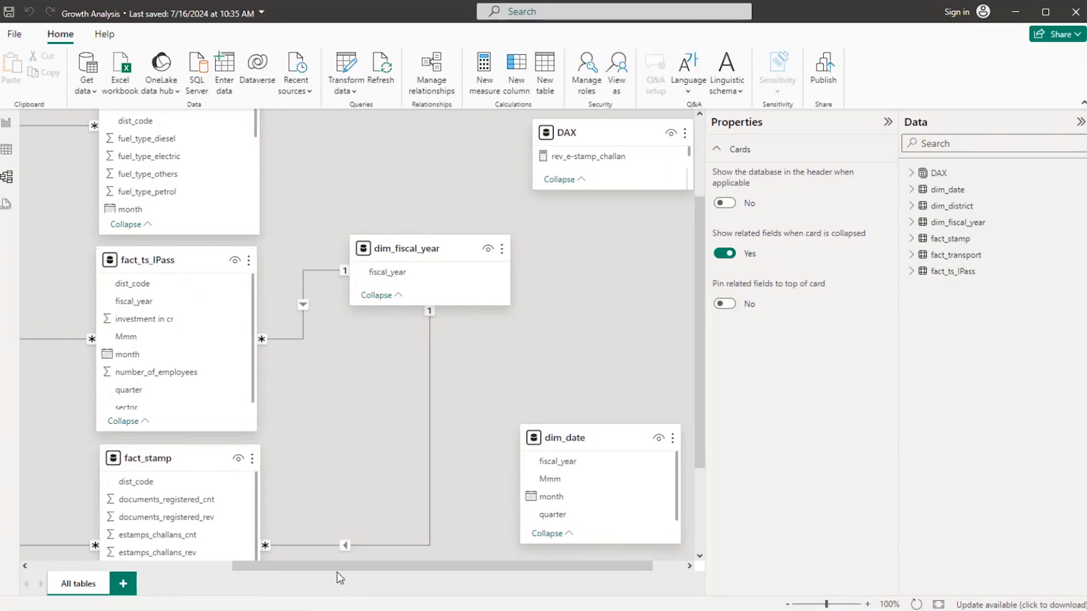
left_click_drag(337, 568, 143, 567)
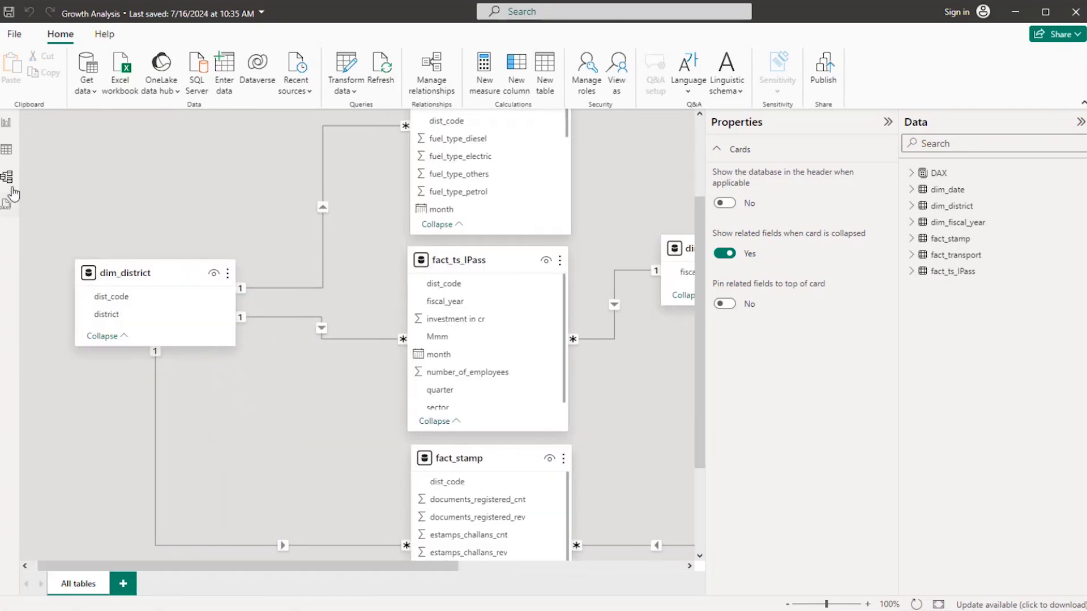
left_click(6, 153)
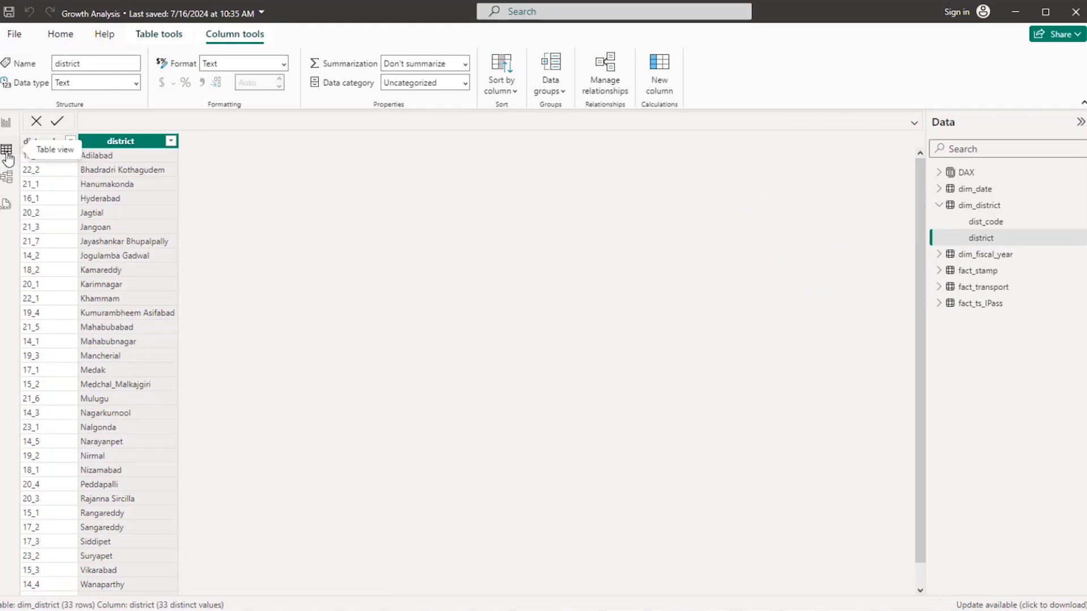
left_click(7, 123)
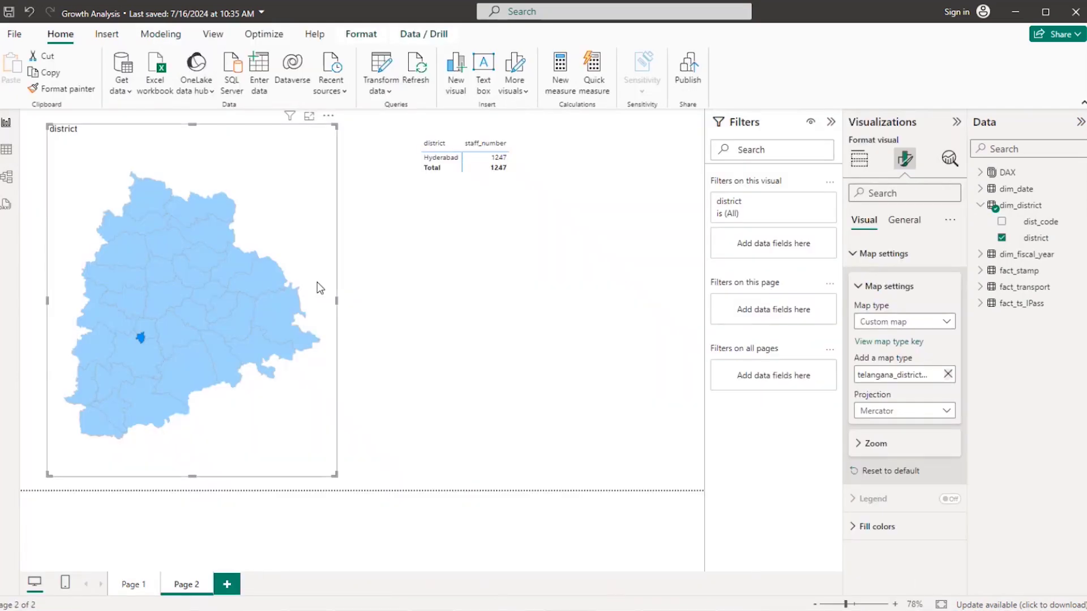
Clear the Hyderabad selection on the shape map and deselect the visual
left_click(361, 226)
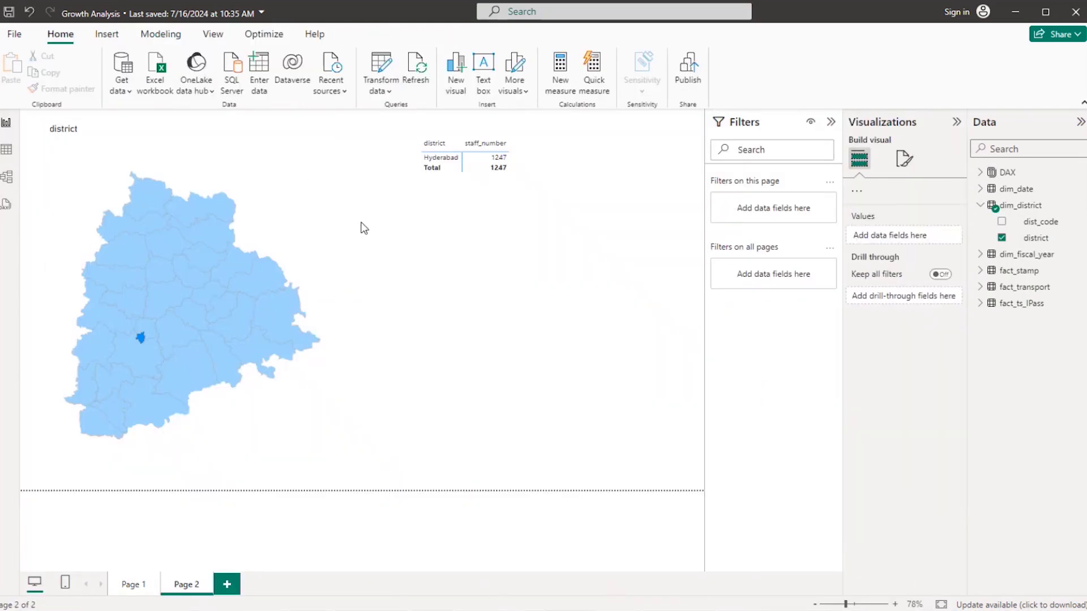
left_click(244, 159)
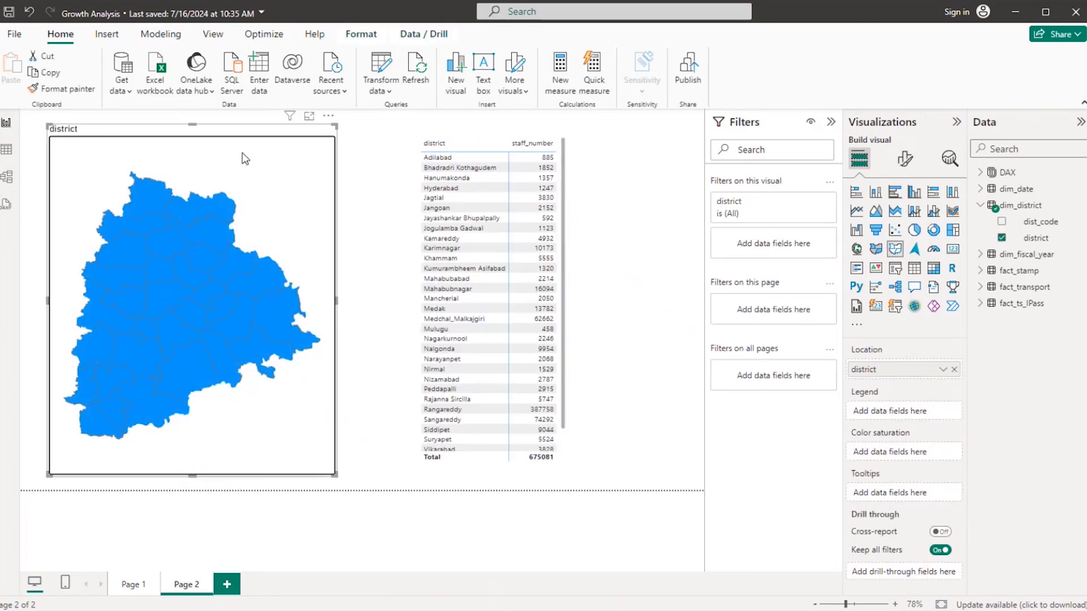
left_click(376, 167)
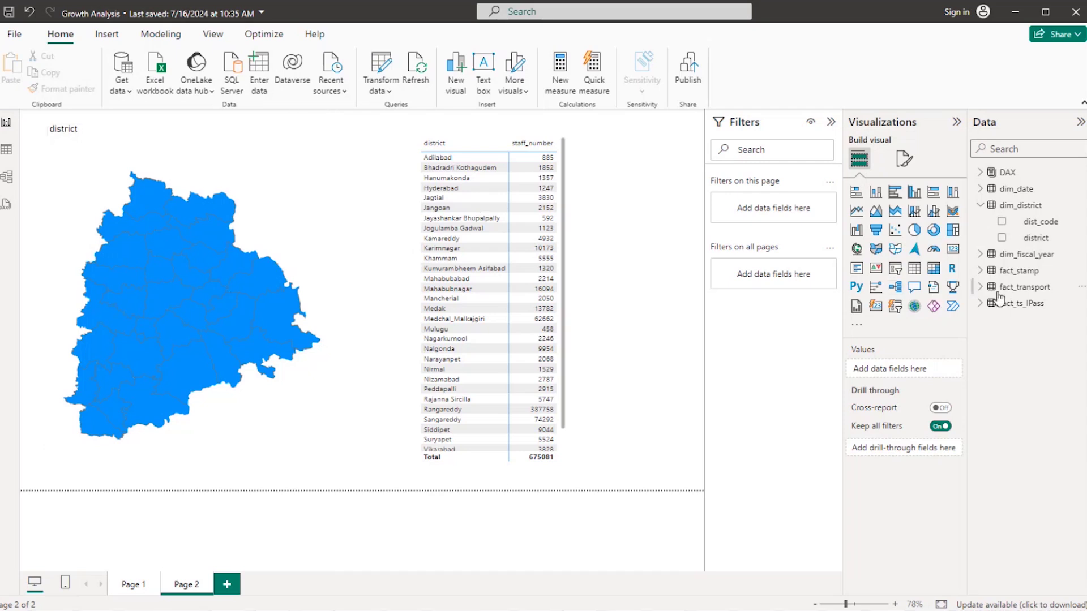
Examine the sector column of fact_ts_IPass and the dim_district table in the table view
left_click(984, 304)
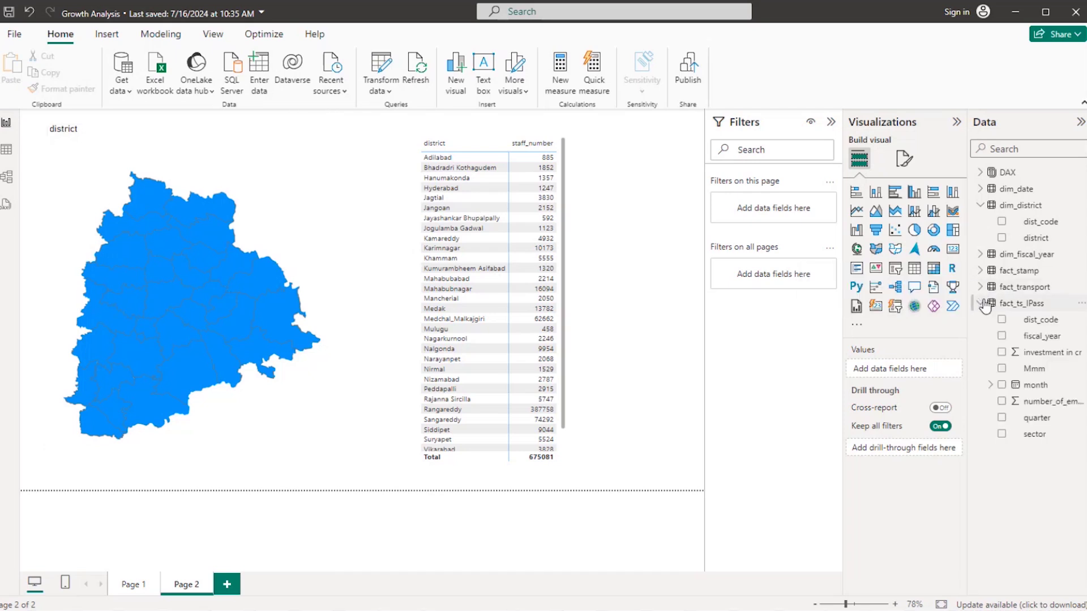
left_click(6, 148)
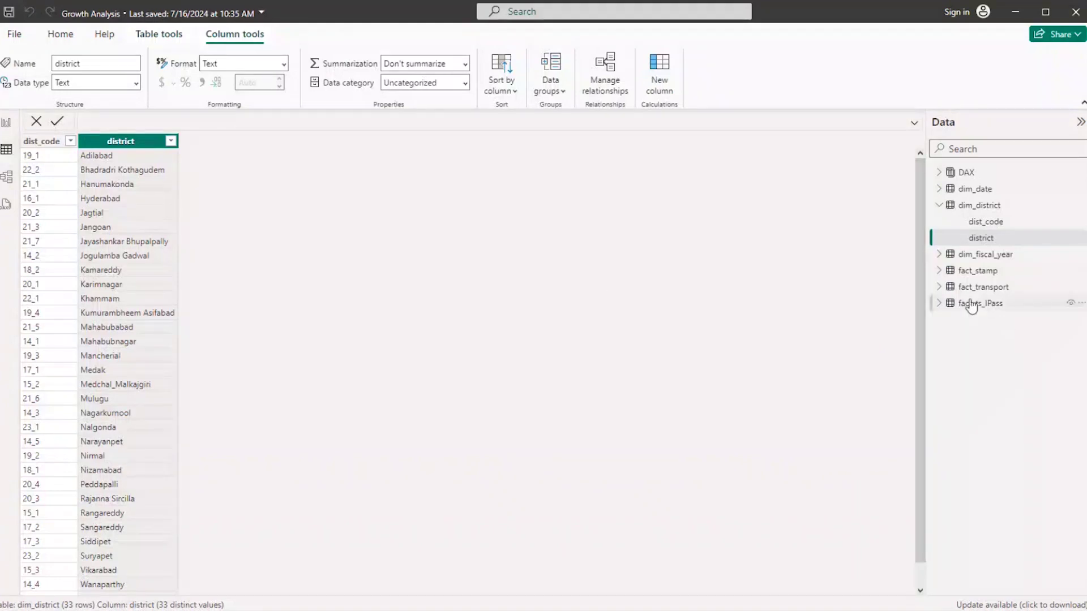
left_click(939, 304)
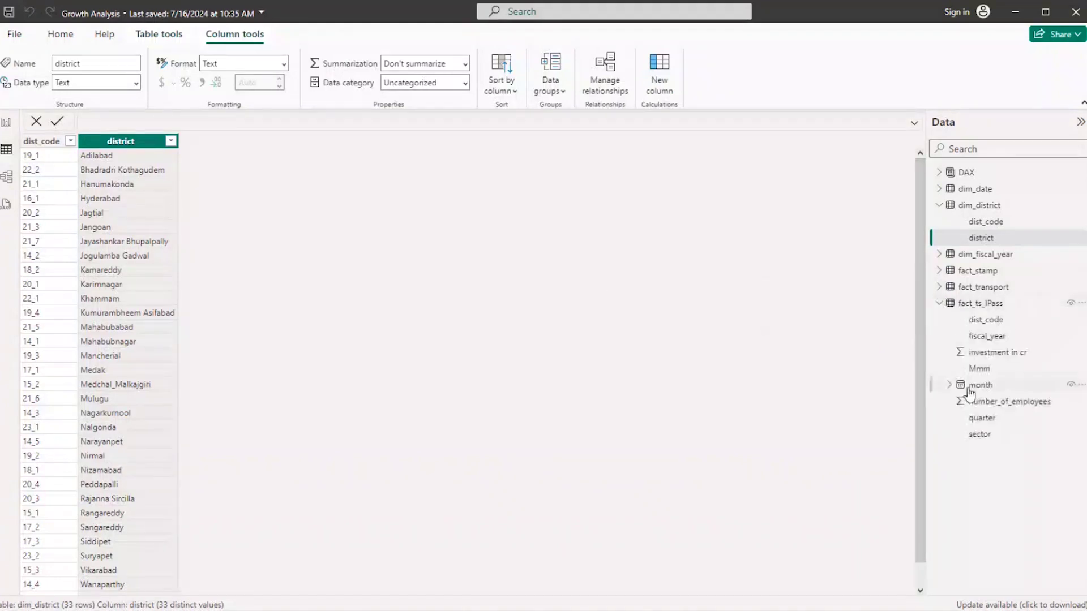
left_click(980, 435)
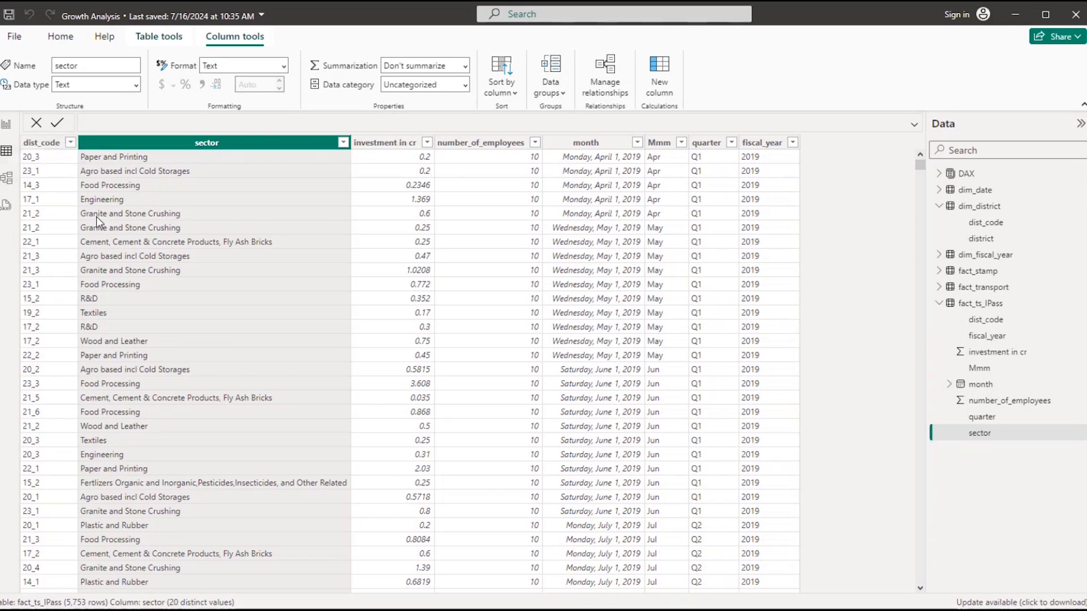
left_click(938, 305)
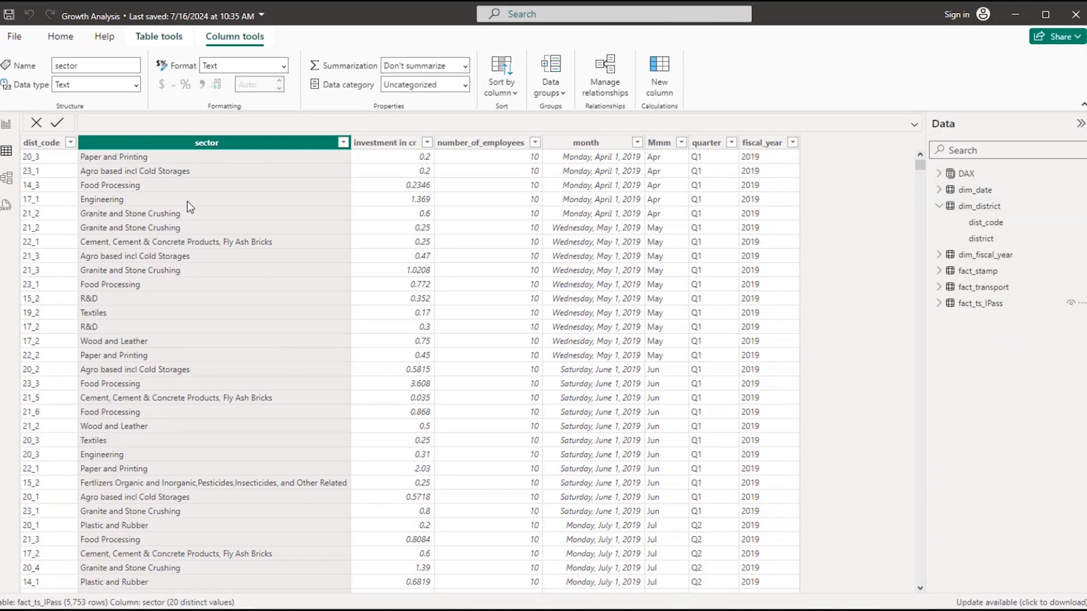
left_click(935, 210)
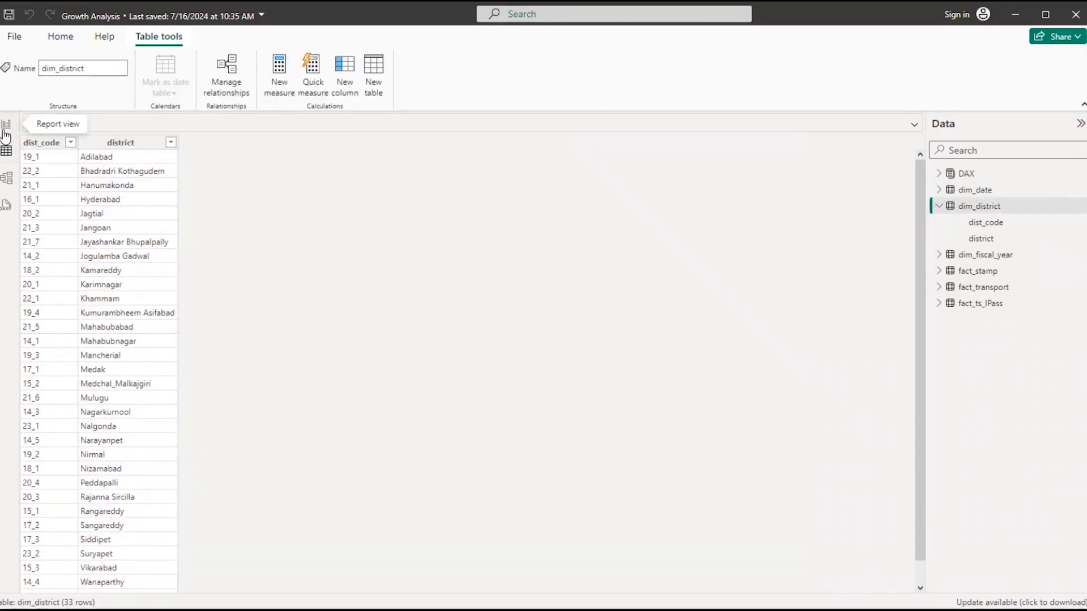
Back in the report view, sort the district matrix by staff_number in descending order
left_click(6, 124)
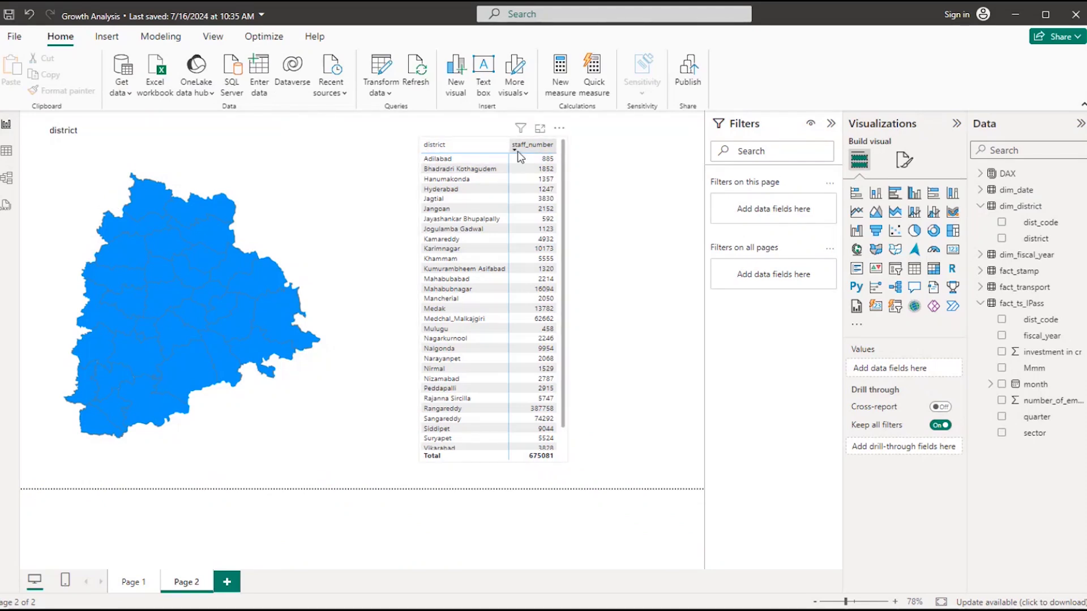
left_click(517, 146)
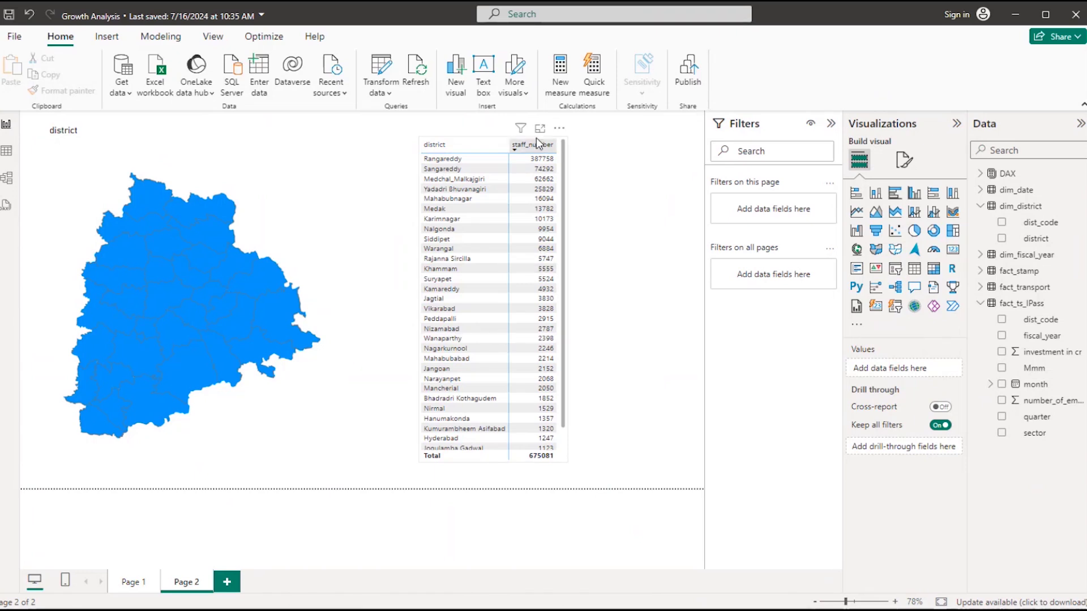
Add sector from fact_ts_IPass as the district matrix's columns and widen the matrix to review the sector breakdown
left_click(490, 144)
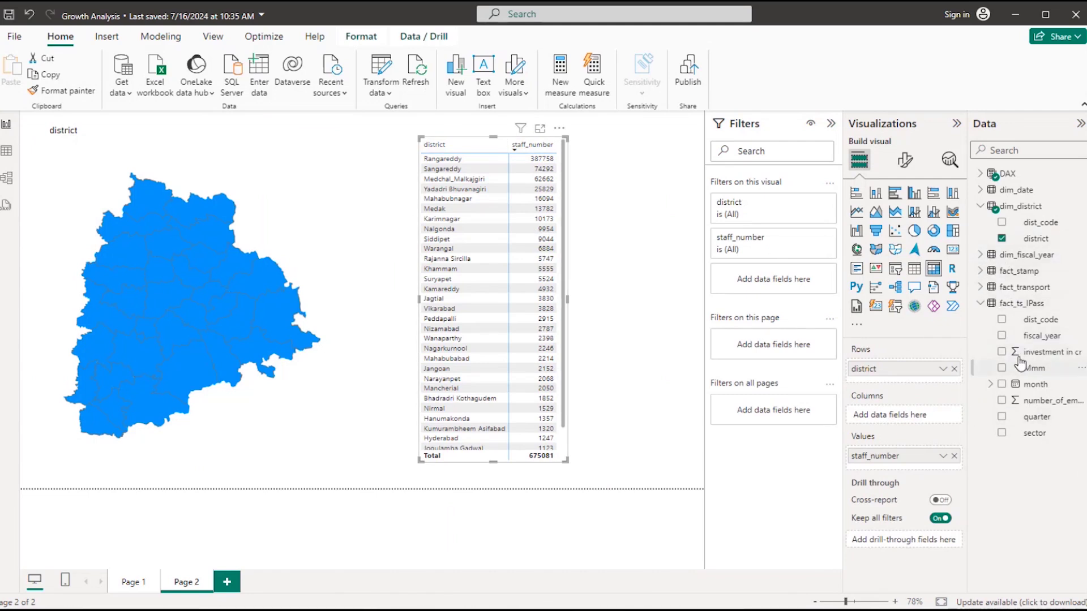
left_click(1002, 433)
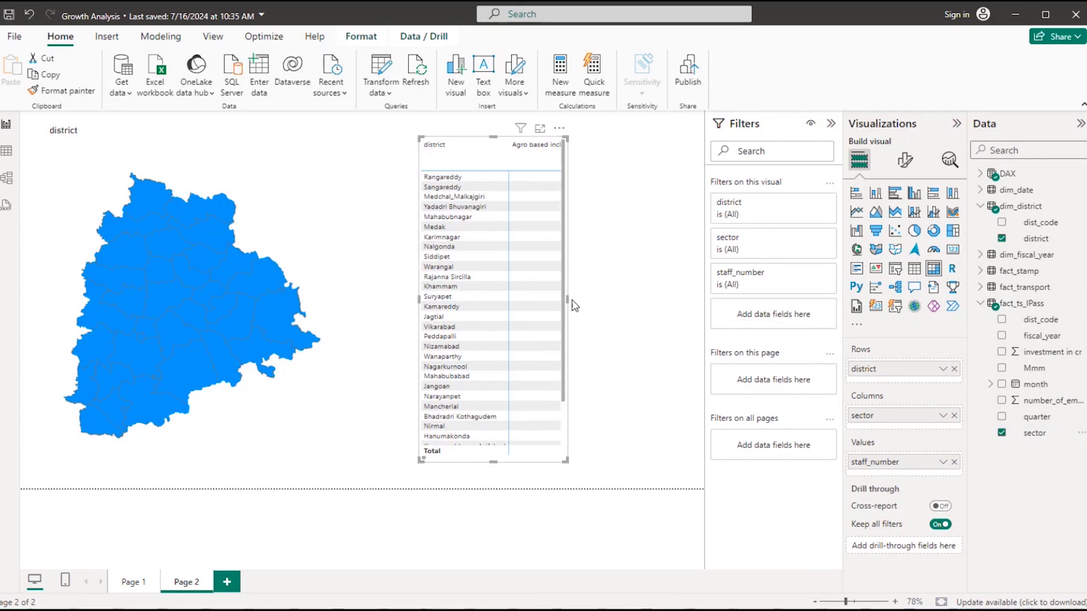
left_click_drag(566, 299, 669, 300)
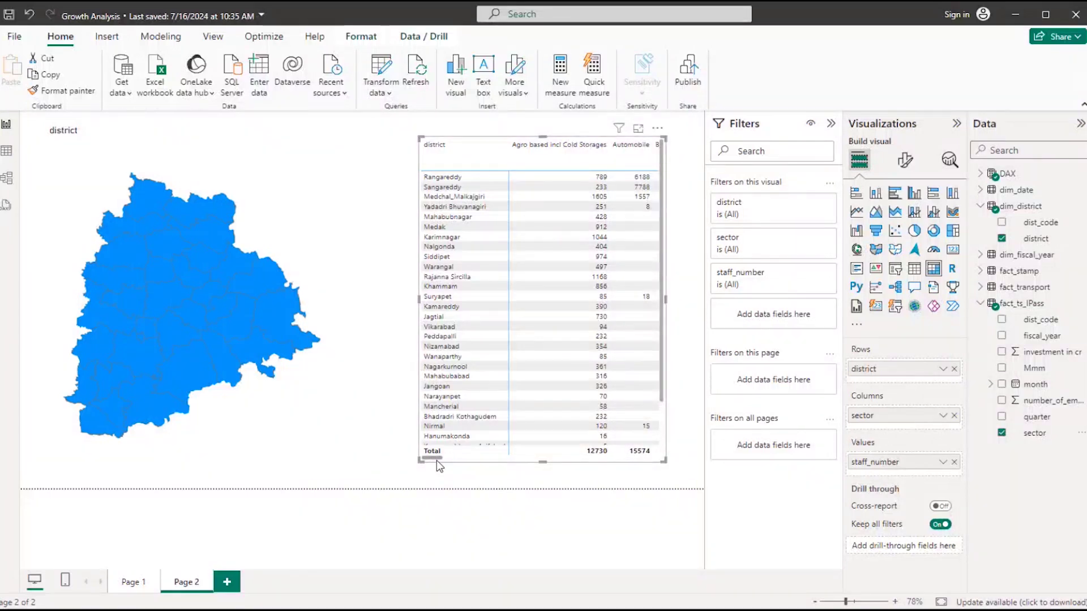
left_click(471, 458)
left_click_drag(488, 464, 437, 460)
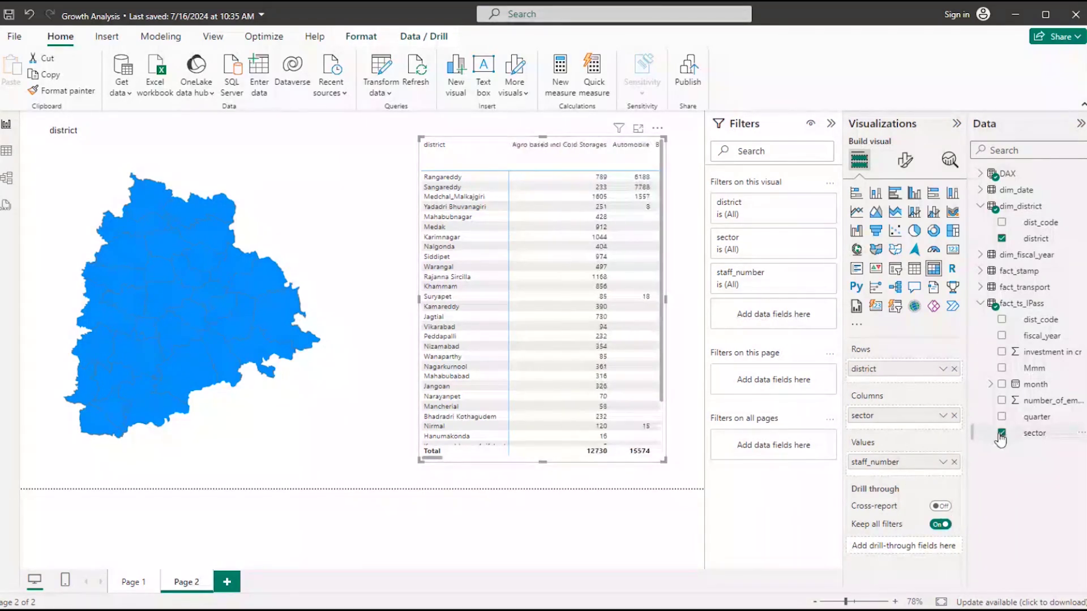
Remove the sector field from the district matrix and collapse the field lists of fact_ts_IPass and dim_district
left_click(1002, 433)
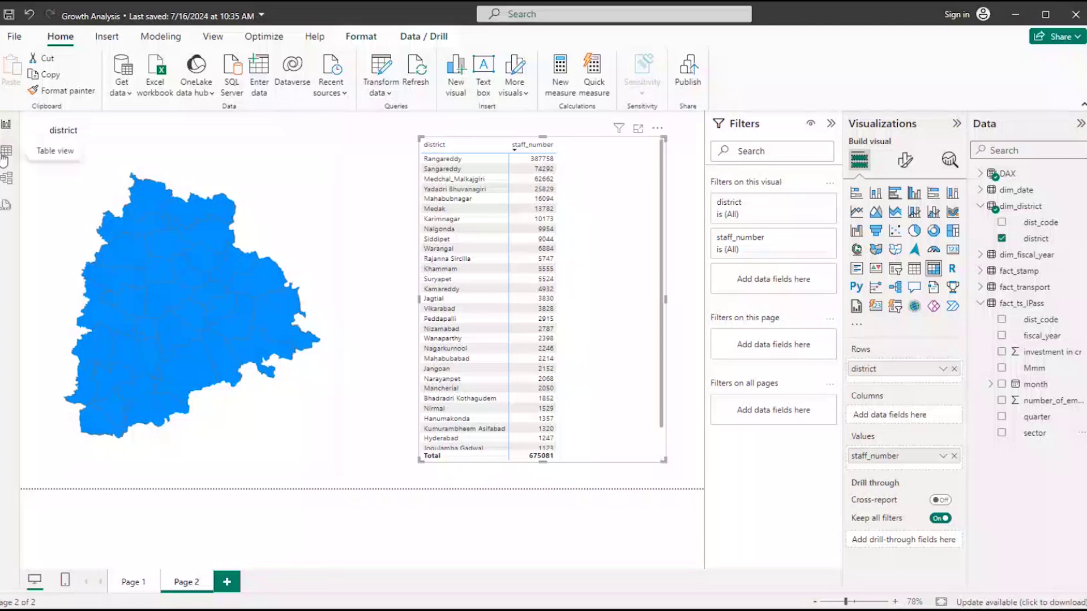
left_click(259, 81)
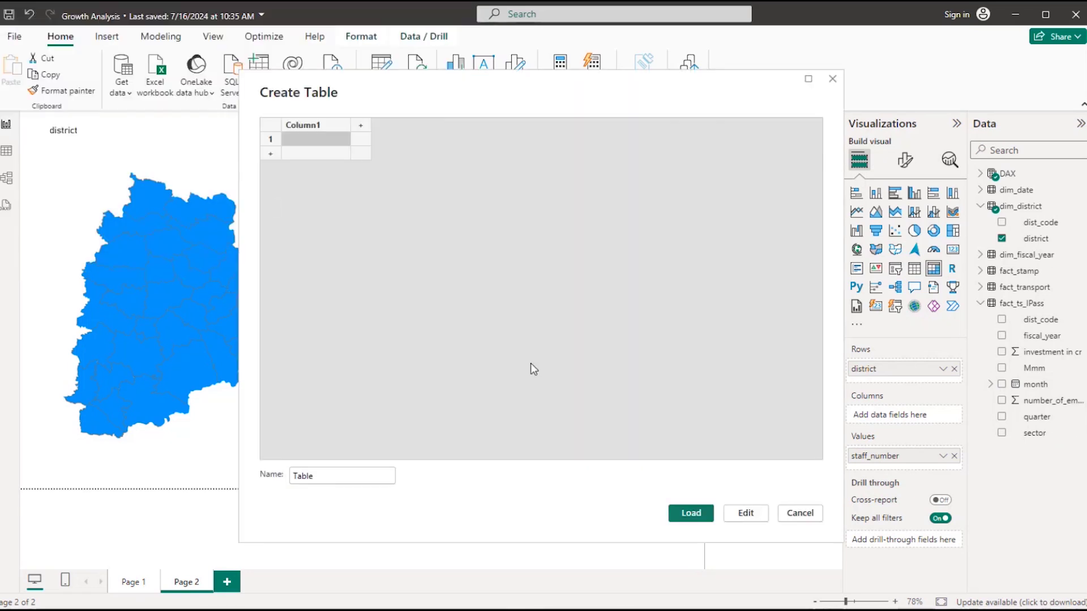
left_click(831, 80)
left_click(980, 304)
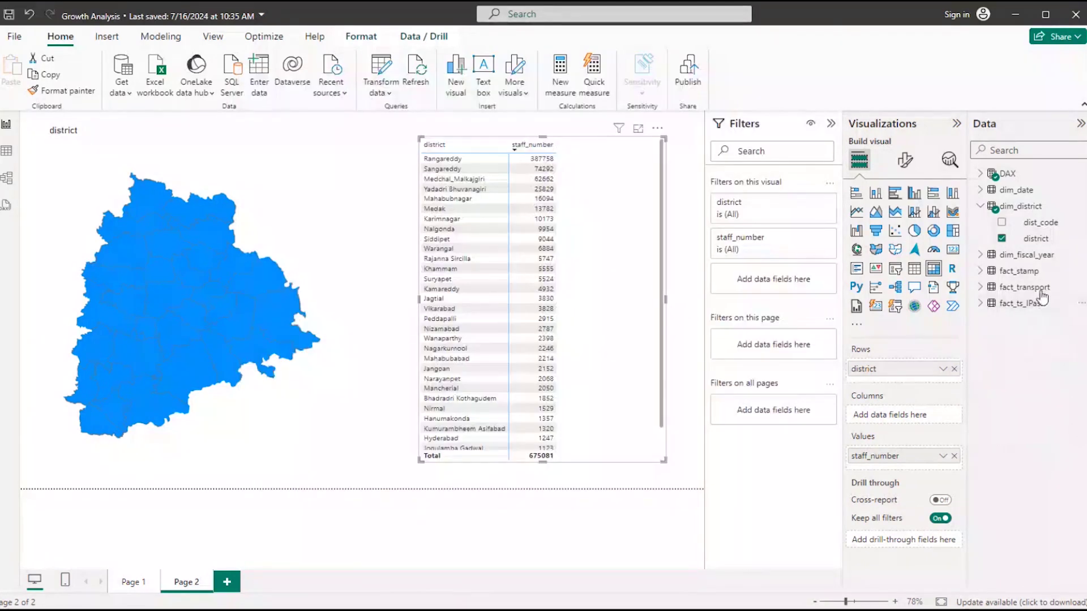
left_click(980, 206)
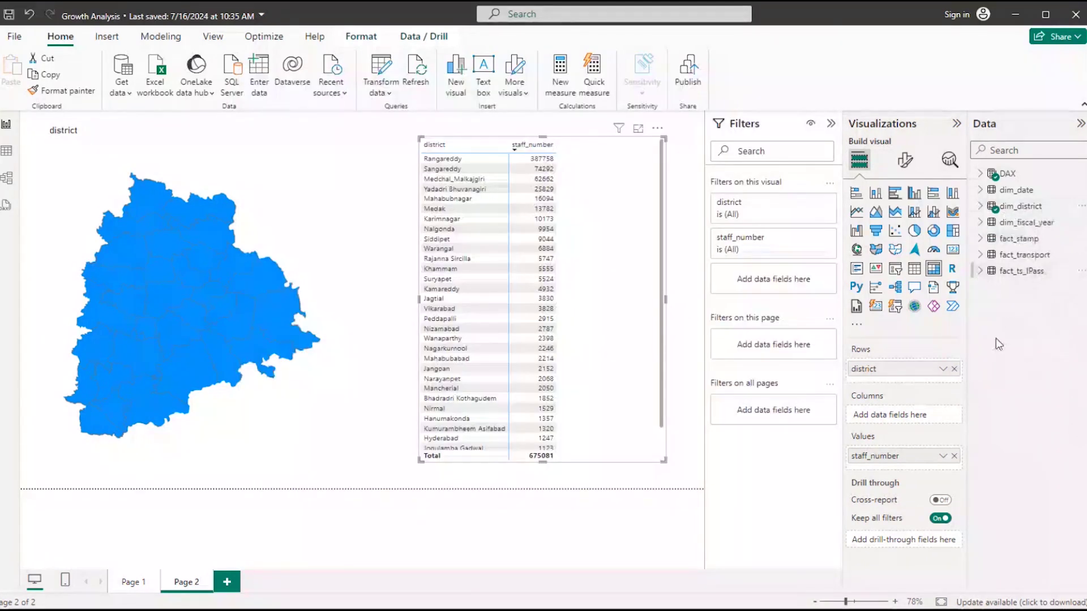
Start a new manually entered table and name it dim_sector
left_click(258, 86)
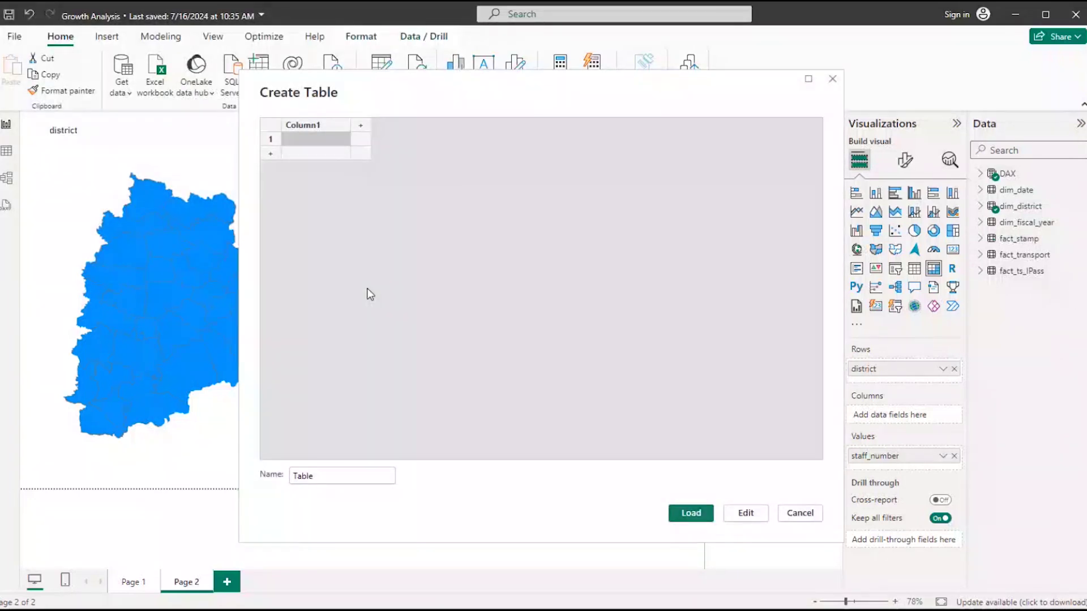
left_click(317, 476)
double_click(317, 477)
type("dim")
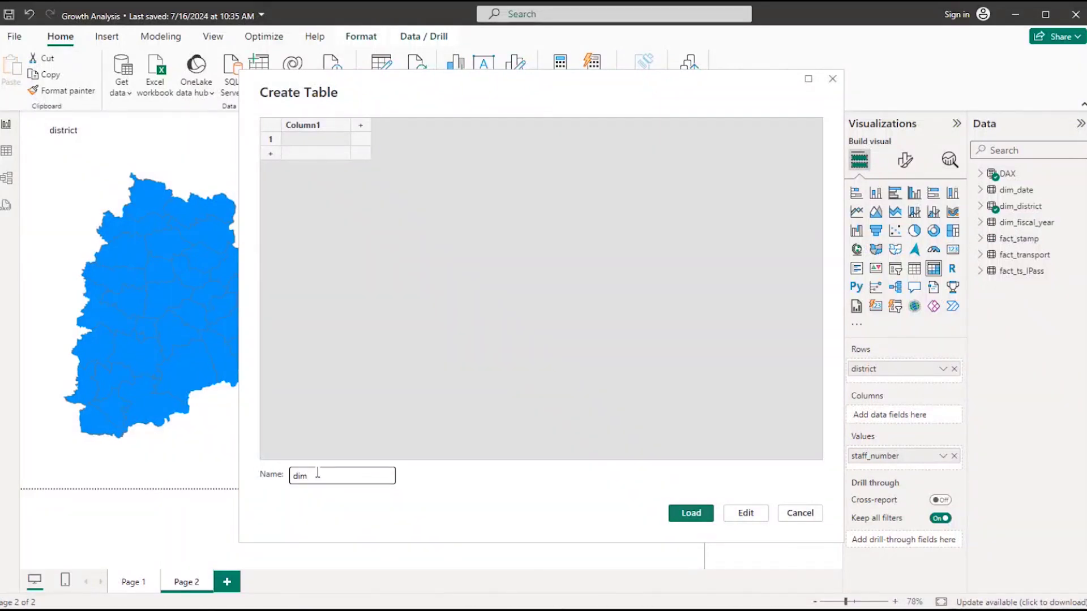
type("_sector")
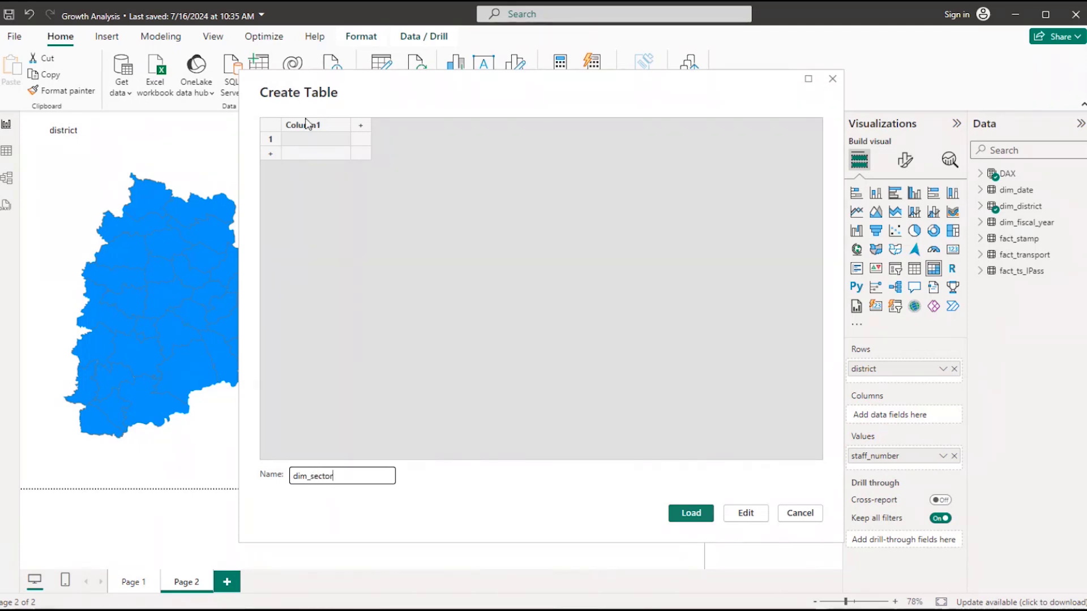
Add empty rows to the dim_sector table until it has 20 rows
left_click(272, 156)
left_click(269, 166)
left_click(269, 183)
left_click(271, 198)
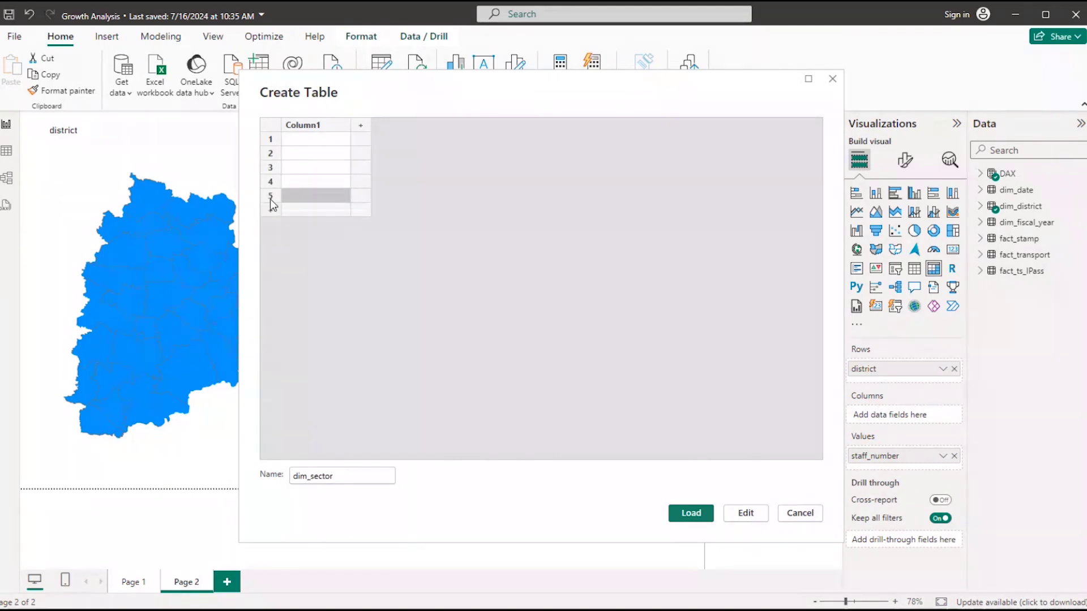
left_click(272, 214)
left_click(271, 224)
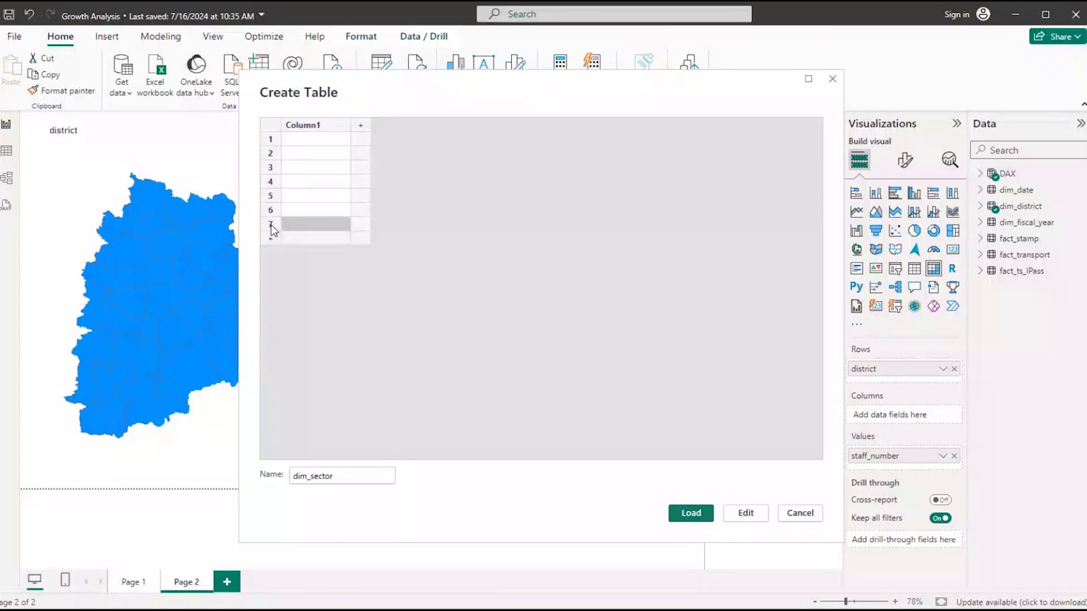
left_click(270, 239)
left_click(270, 255)
left_click(269, 267)
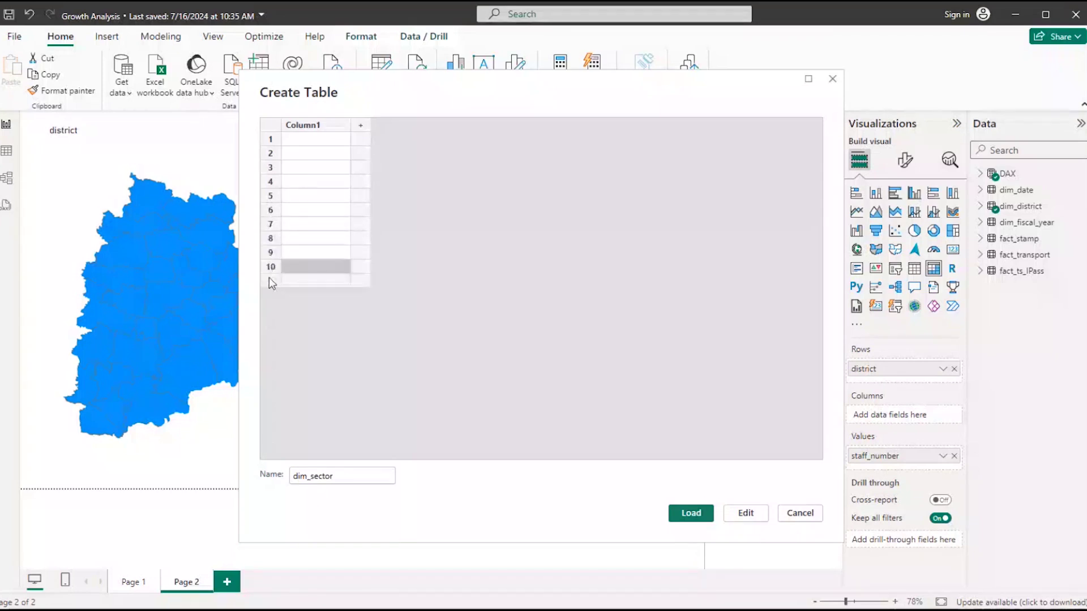
left_click(269, 281)
left_click(270, 295)
left_click(270, 310)
left_click(271, 325)
left_click(271, 338)
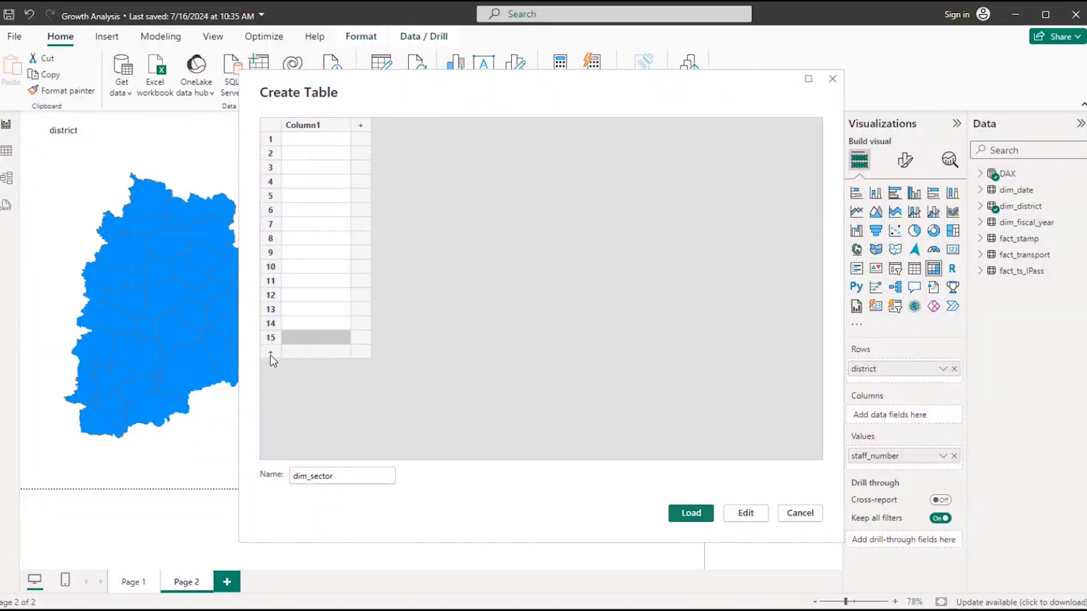
left_click(270, 352)
left_click(272, 366)
left_click(271, 380)
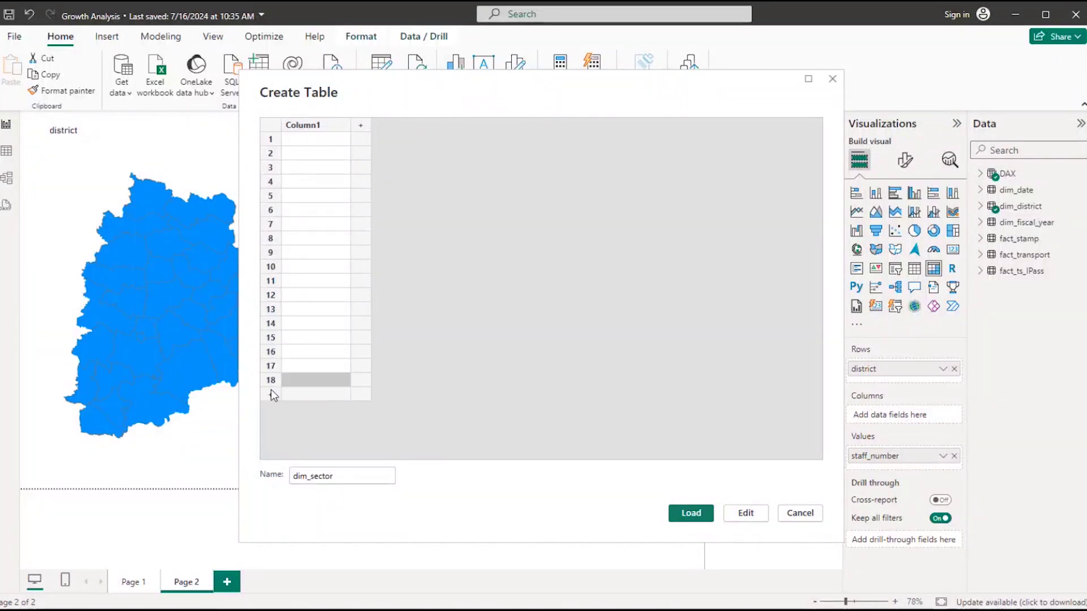
left_click(272, 395)
left_click(271, 410)
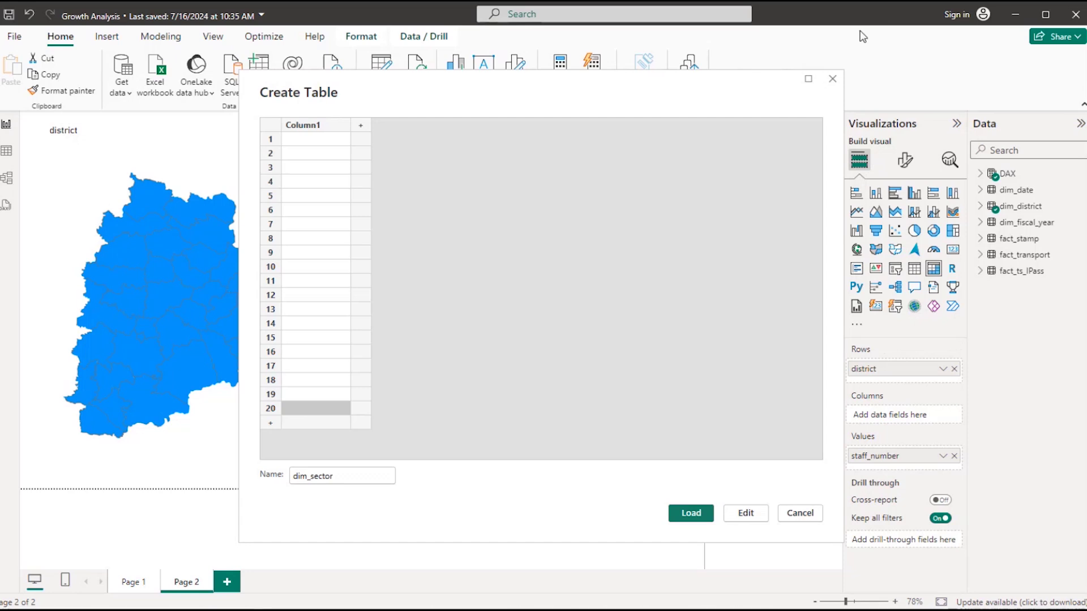
Enter "Agro based incl Cold Storages" and "Automobile" in rows 1 and 2 of Column1
left_click(313, 141)
type("Cold Storages")
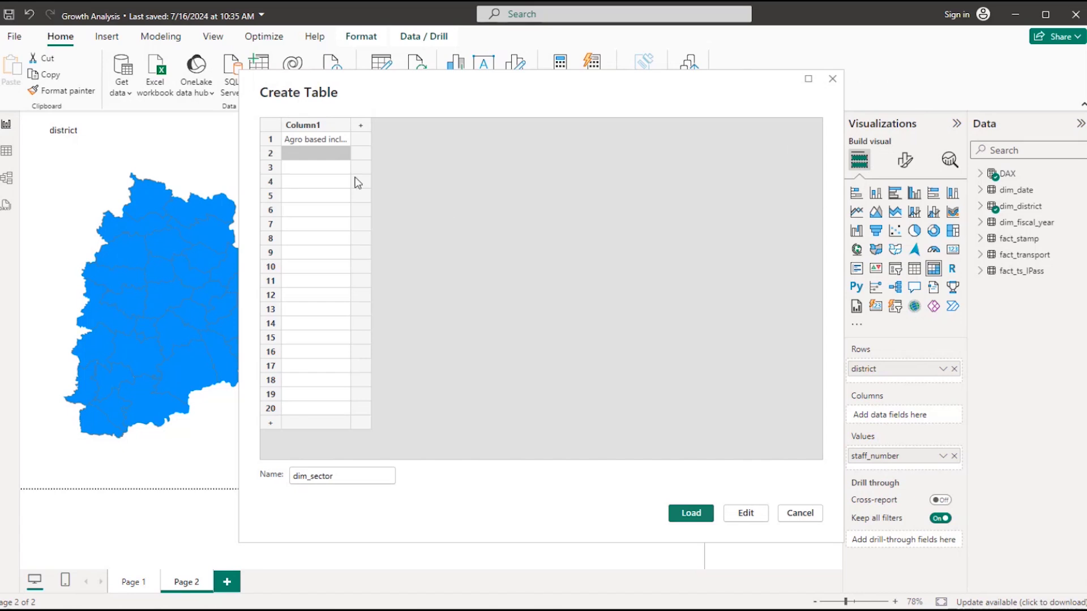
left_click(324, 159)
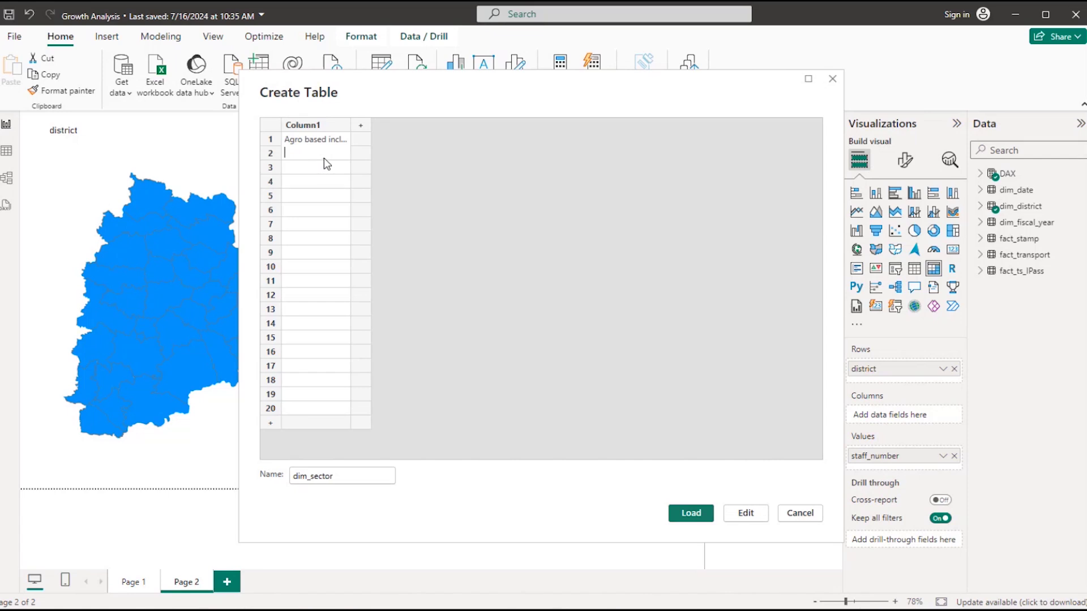
type("Automobile")
left_click(330, 169)
left_click(328, 166)
Move the Create Table dialog clear of the Notepad sector list and enter "Beverages" in row 3
left_click(671, 598)
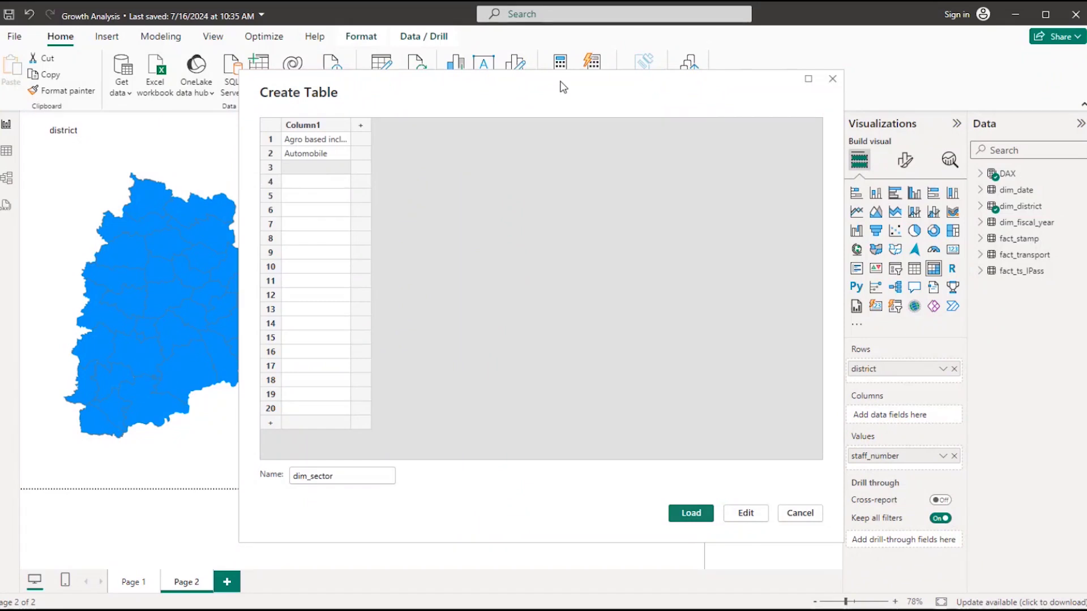
left_click_drag(562, 87, 369, 93)
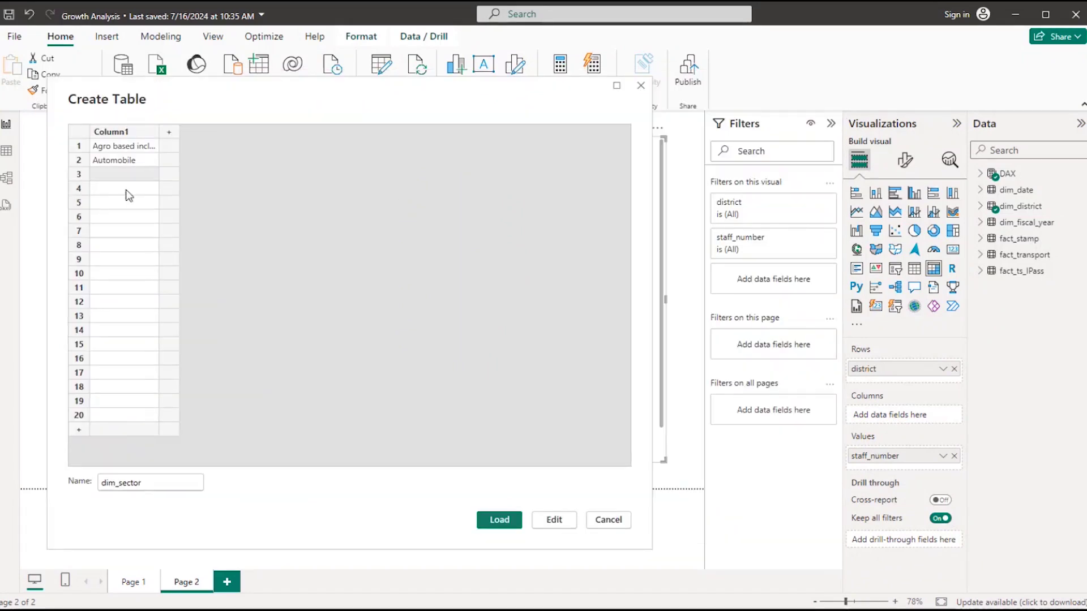
double_click(108, 175)
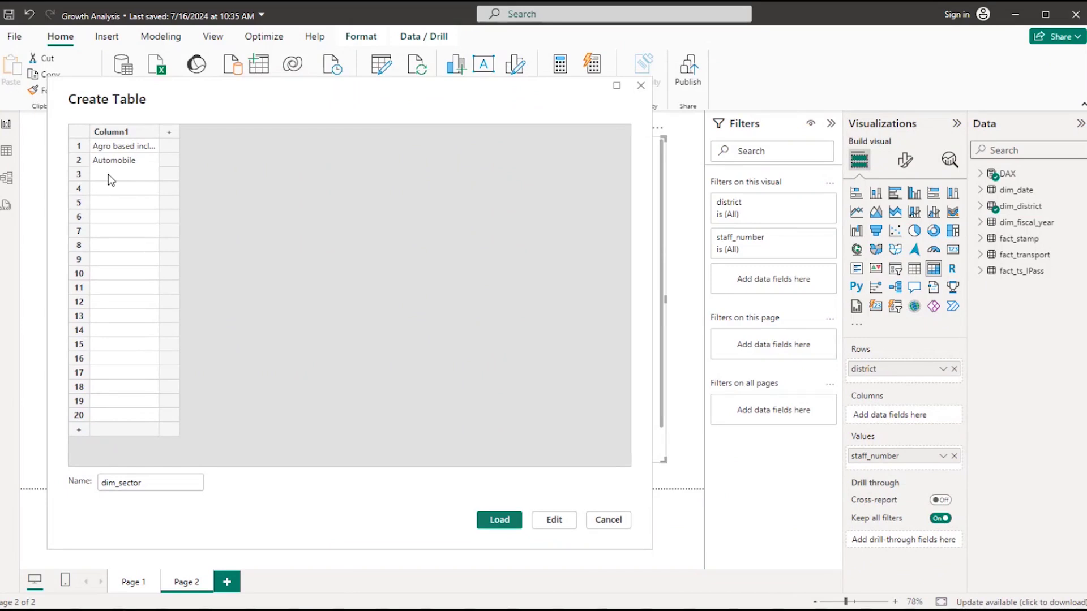
type("Beverages")
left_click(133, 191)
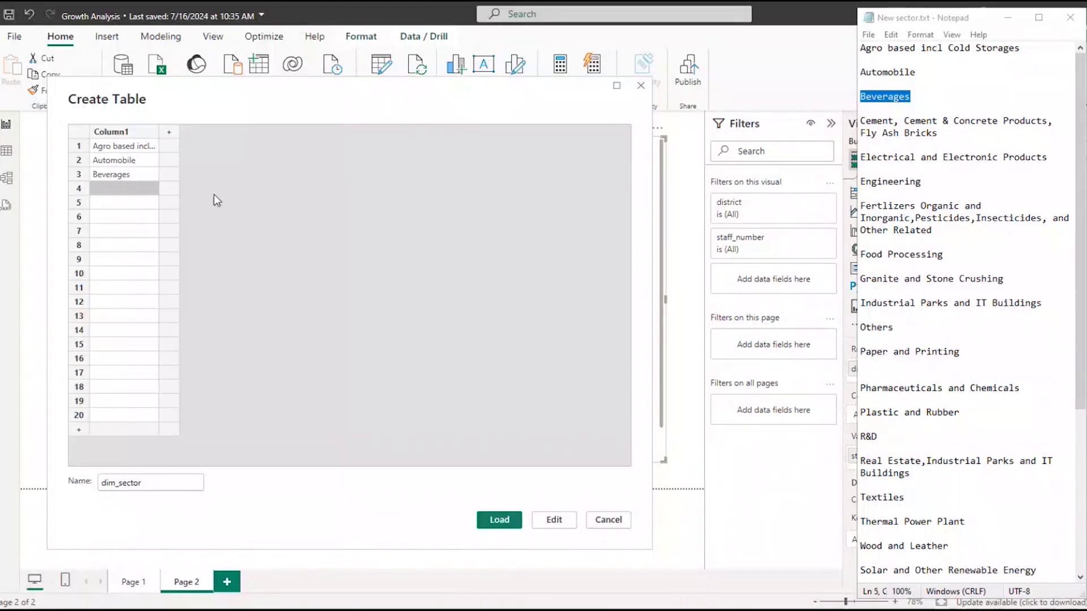
Copy "Cement, Cement & Concrete Products, Fly Ash Bricks" from the Notepad file New sector.txt into row 4 of Column1
left_click_drag(860, 120, 940, 135)
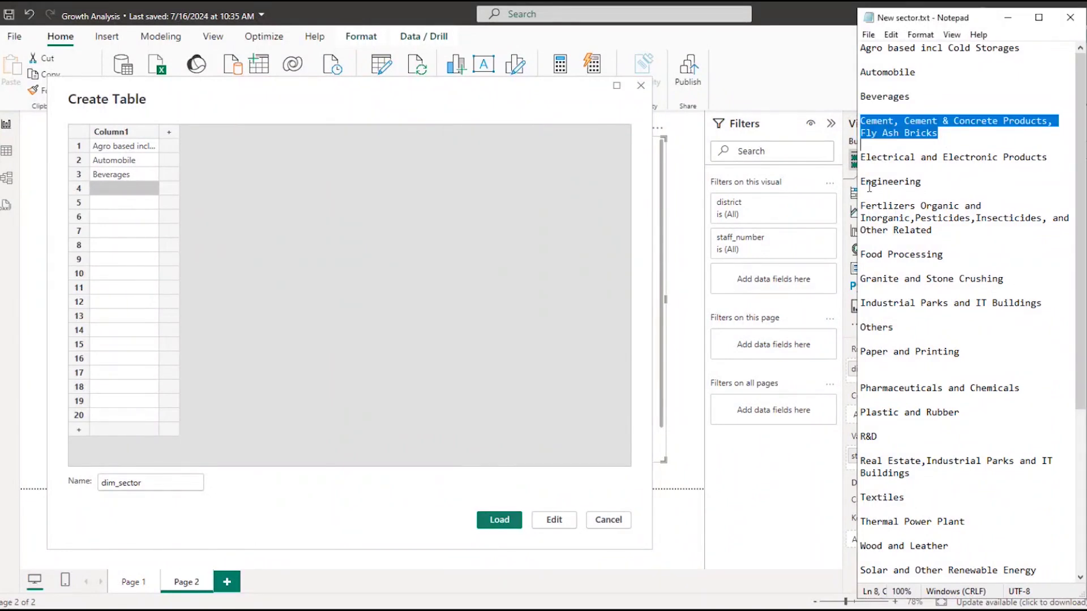
left_click(129, 194)
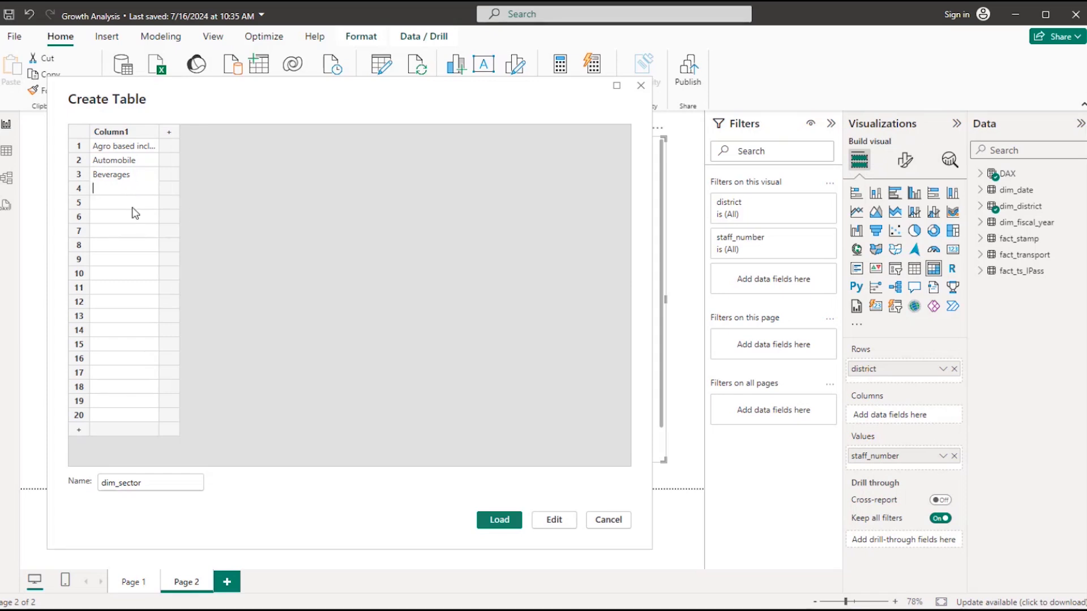
key("ctrl+v")
left_click(131, 206)
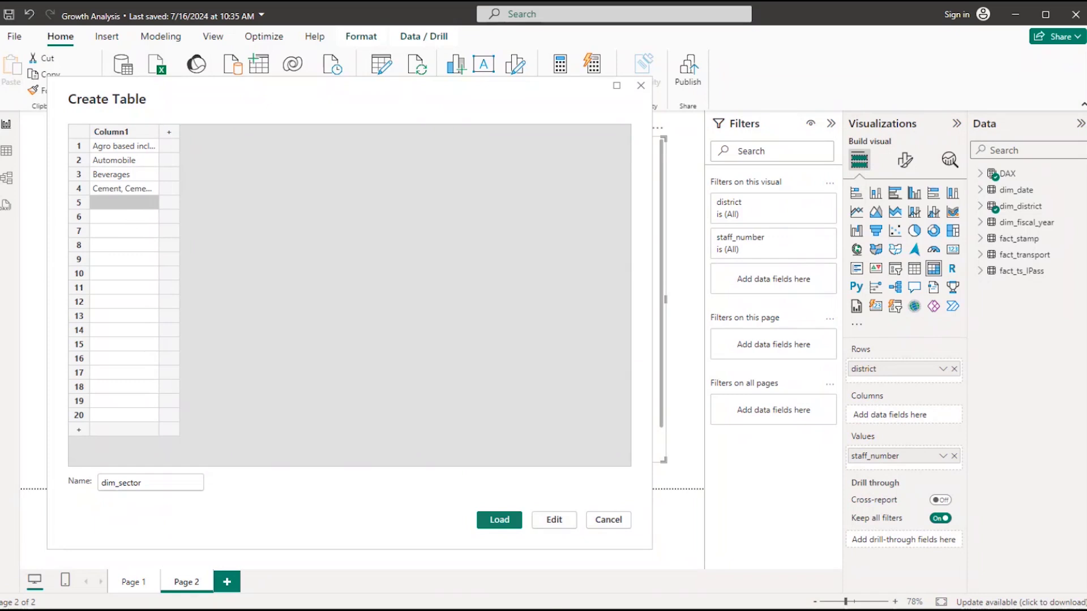
Copy "Electrical and Electronic Products" from the Notepad sector list into row 5 of Column1
key("alt+Tab")
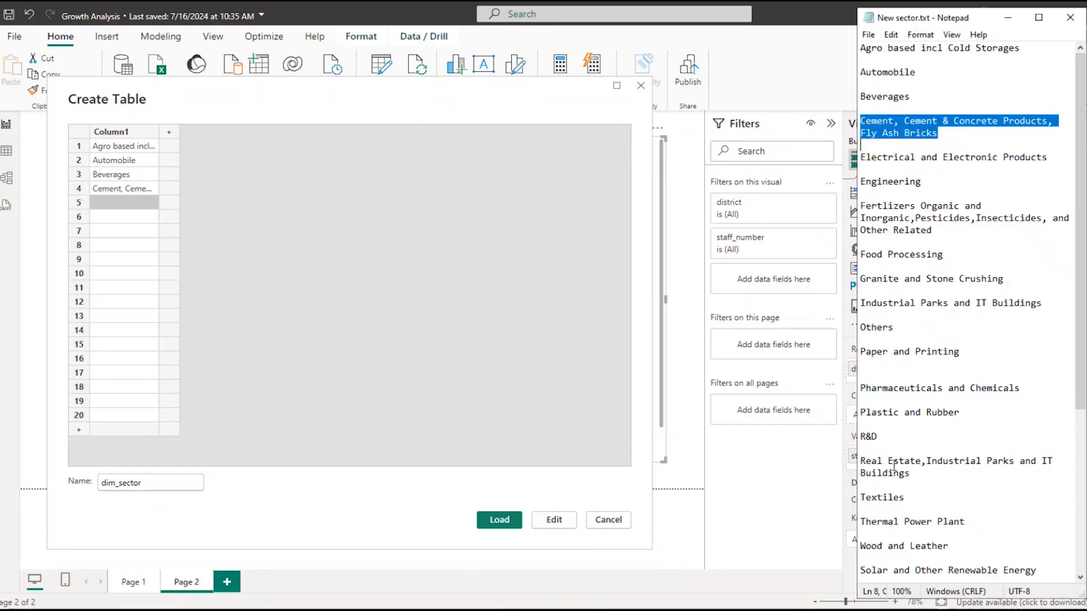
left_click_drag(862, 156, 1050, 157)
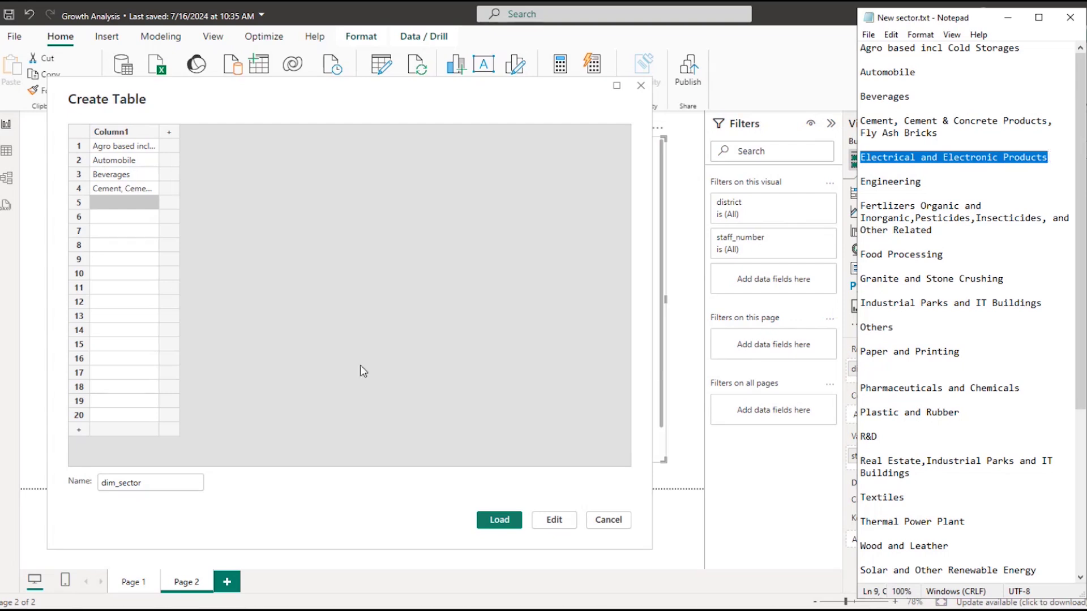
left_click(109, 207)
type("Products")
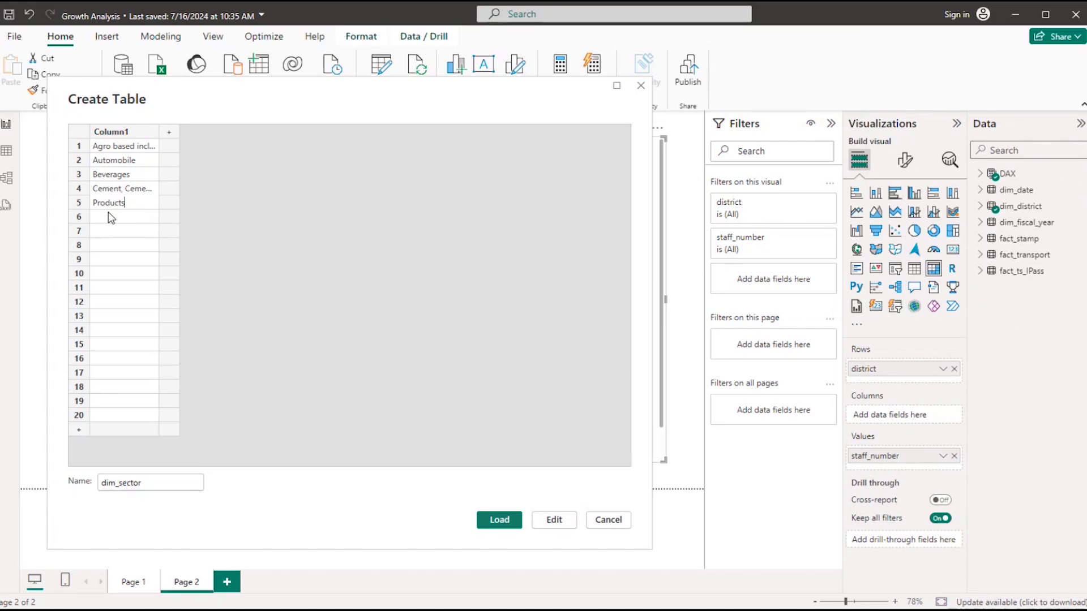
left_click(108, 217)
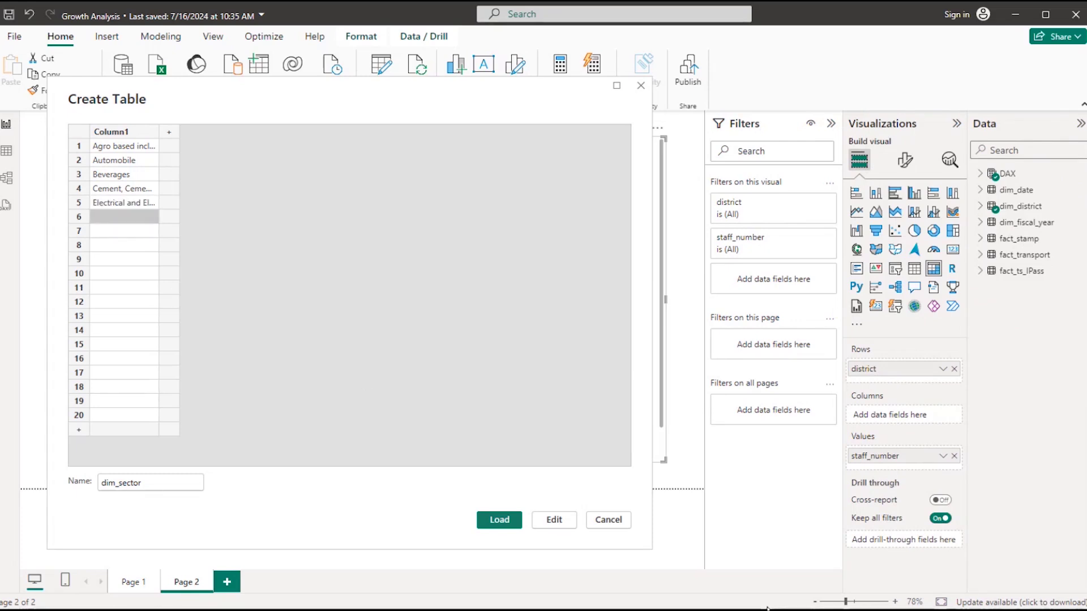
Copy "Engineering" from the Notepad sector list into row 6 of Column1
key("alt+Tab")
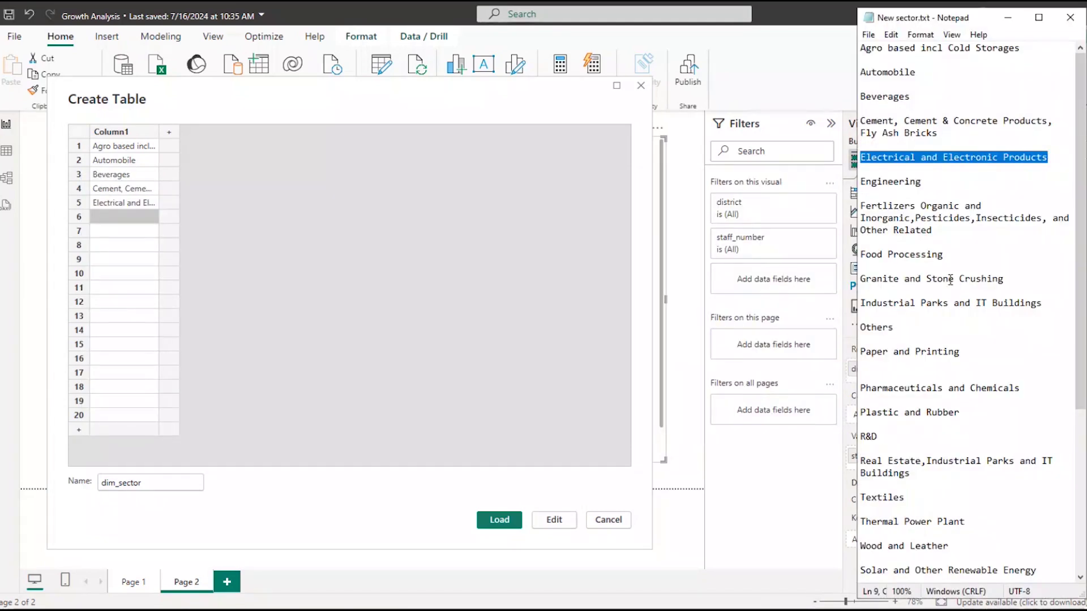
left_click_drag(920, 181, 859, 181)
key("ctrl+c")
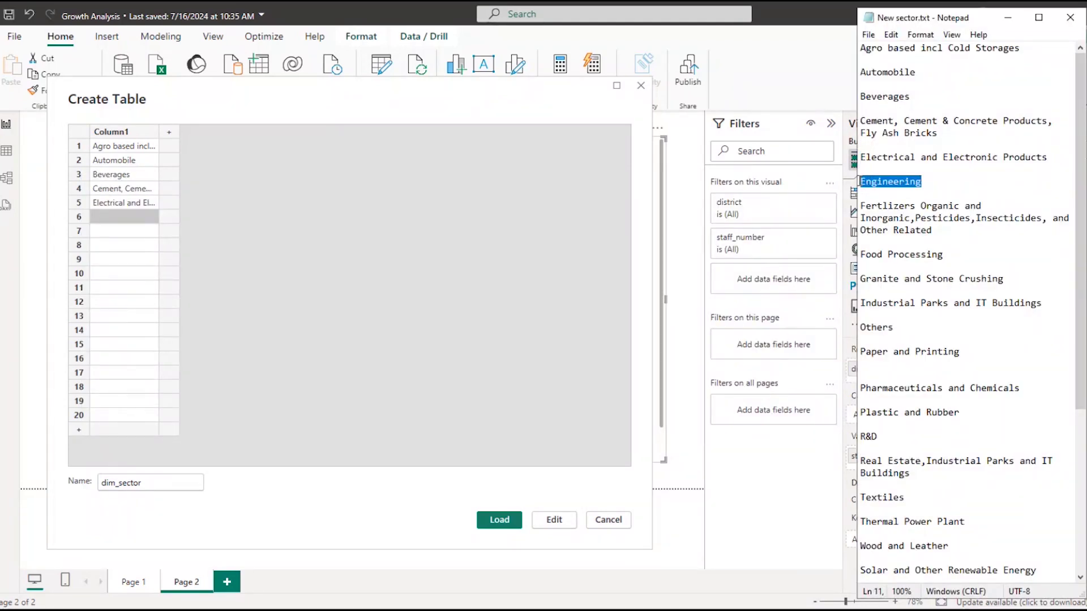
left_click(124, 216)
key("ctrl+v")
key("Return")
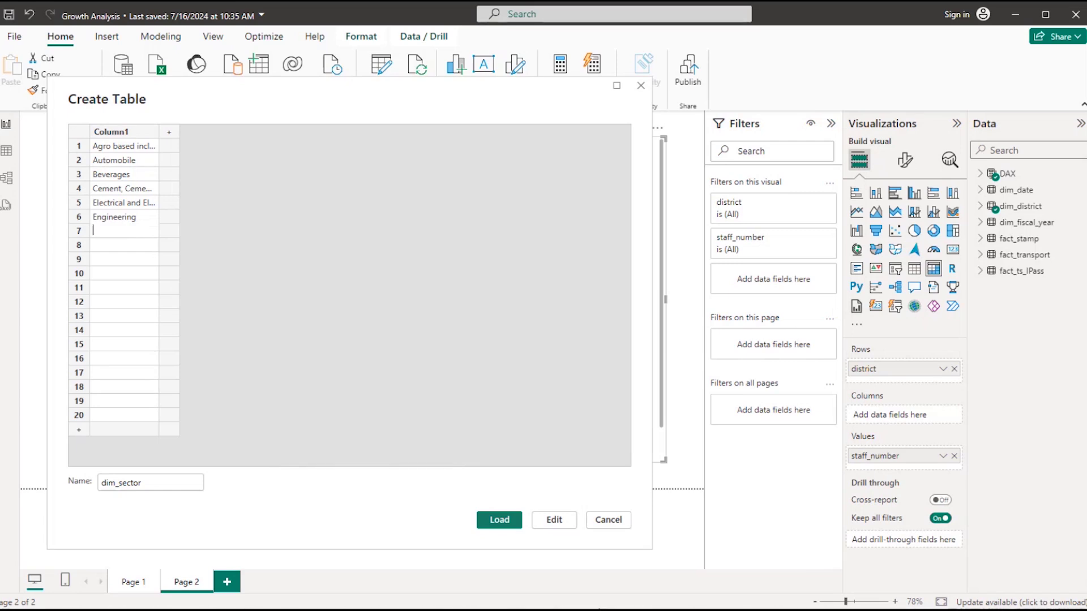
Copy "Fertlizers Organic and Inorganic,Pesticides,Insecticides, and Other Related" from the Notepad sector list into row 7 of Column1
key("alt+Tab")
key("alt+Tab")
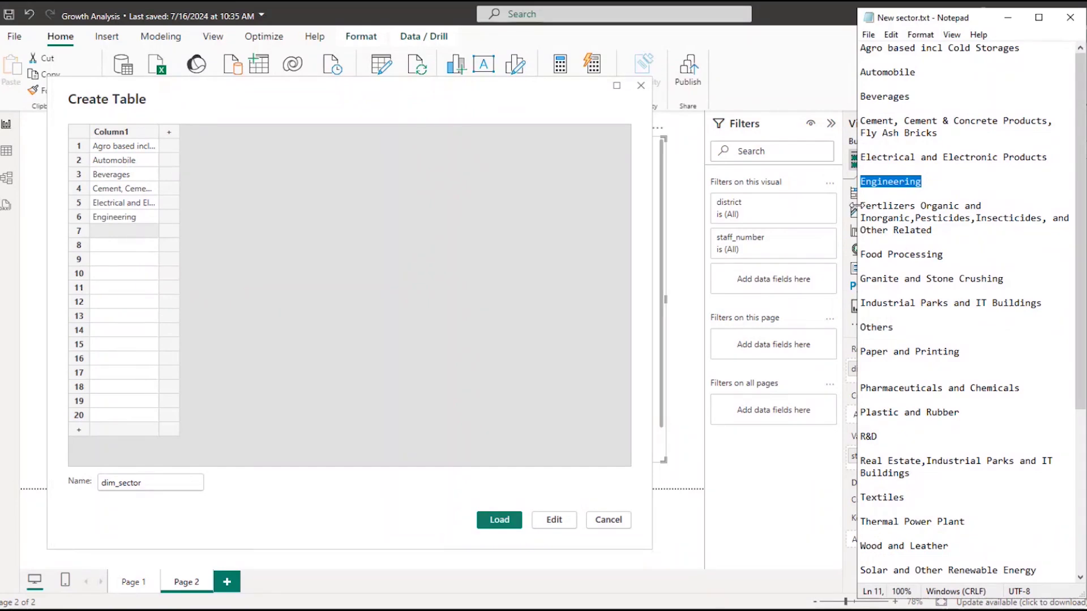
left_click(860, 205)
left_click_drag(911, 228, 943, 233)
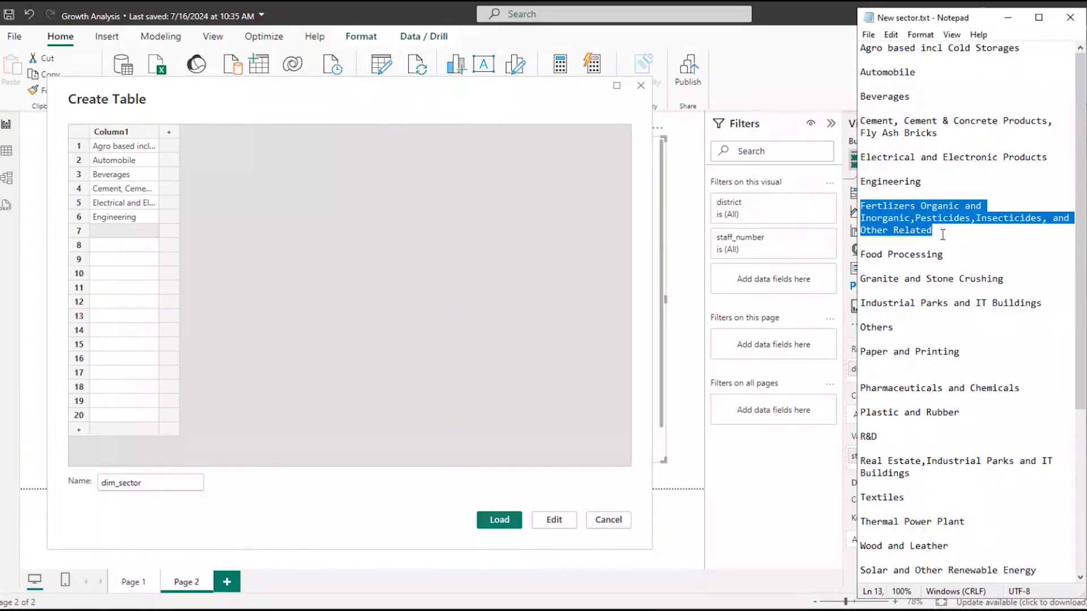
left_click(105, 232)
type("Related")
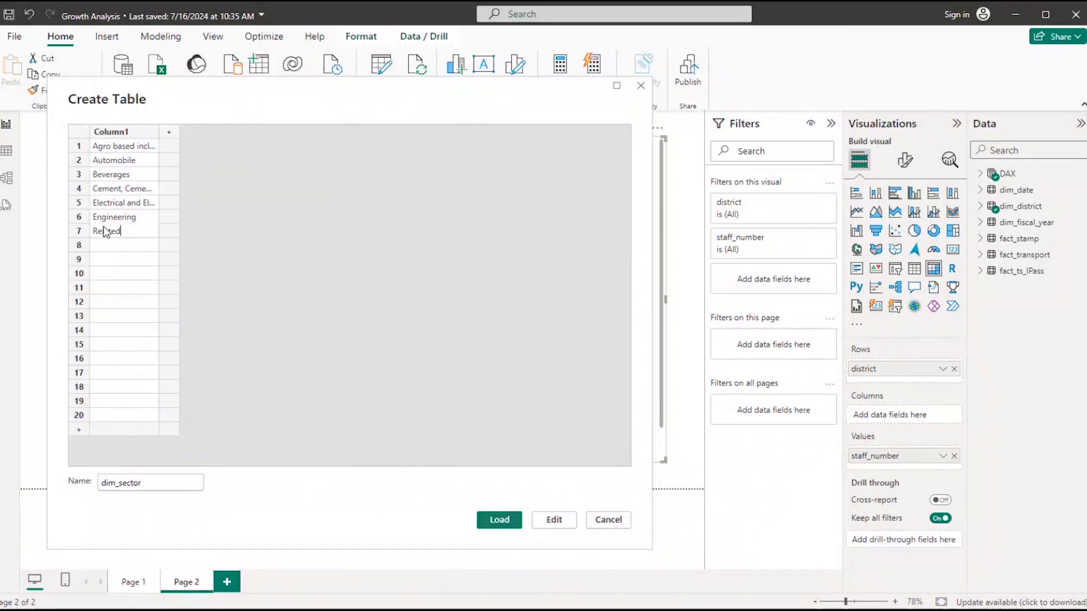
key("Return")
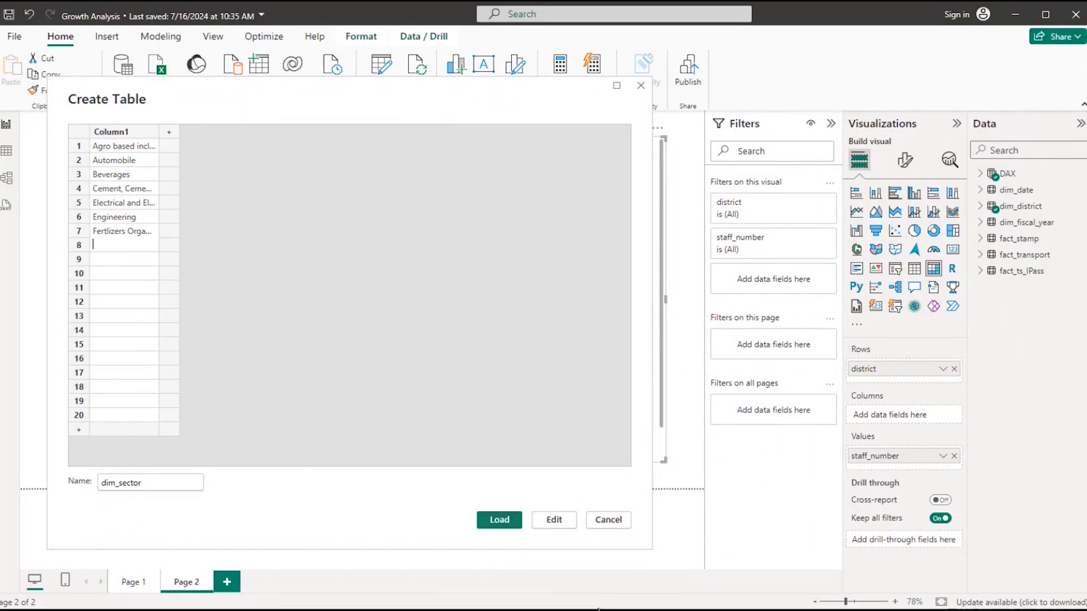
Copy "Food Processing" from the Notepad sector list into row 8 of Column1
key("alt+Tab")
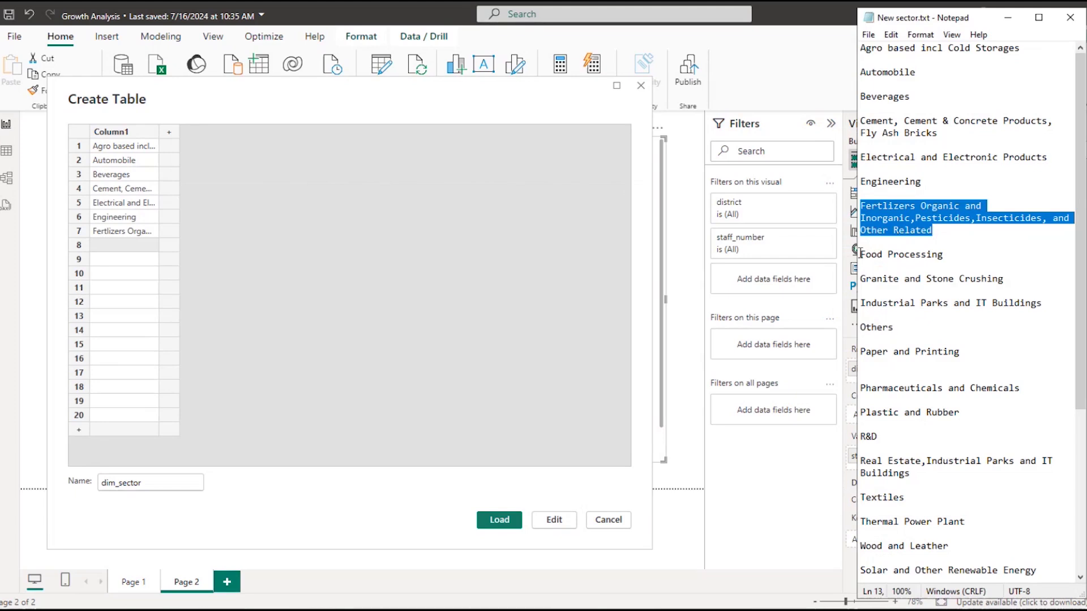
left_click_drag(861, 254, 945, 254)
key("ctrl+c")
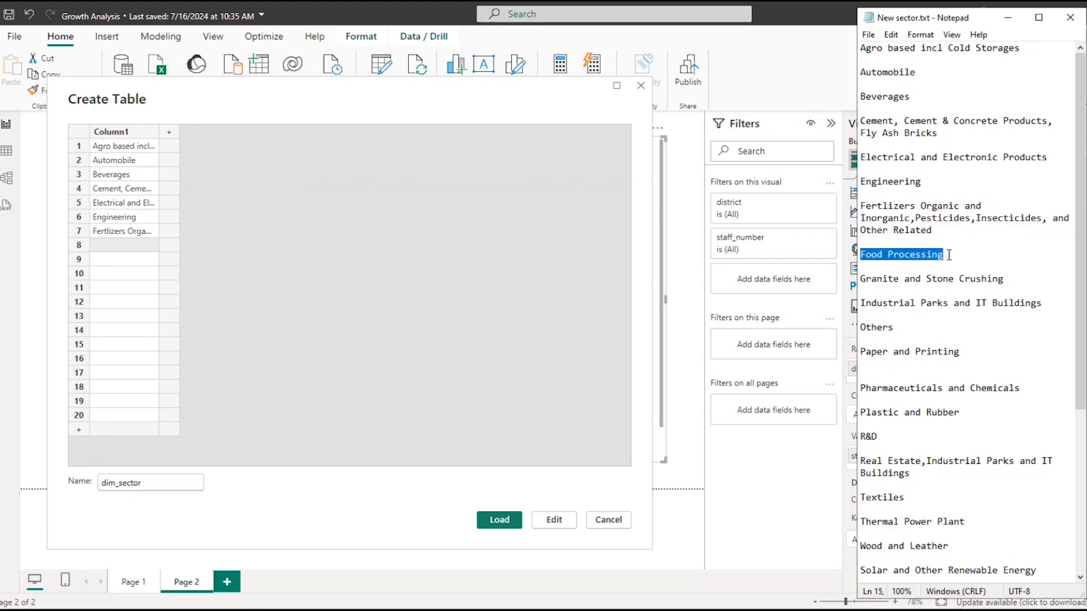
left_click(120, 253)
key("ctrl+v")
left_click(121, 262)
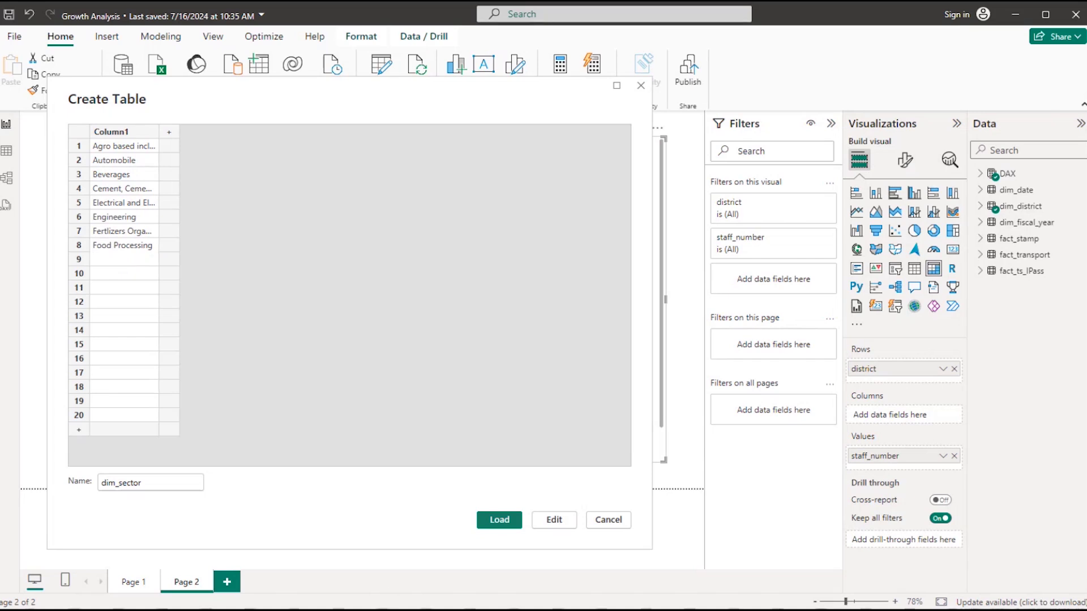
Copy "Granite and Stone Crushing" from the Notepad sector list into row 9 of Column1
key("alt+Tab")
left_click_drag(861, 278, 1010, 279)
key("ctrl+c")
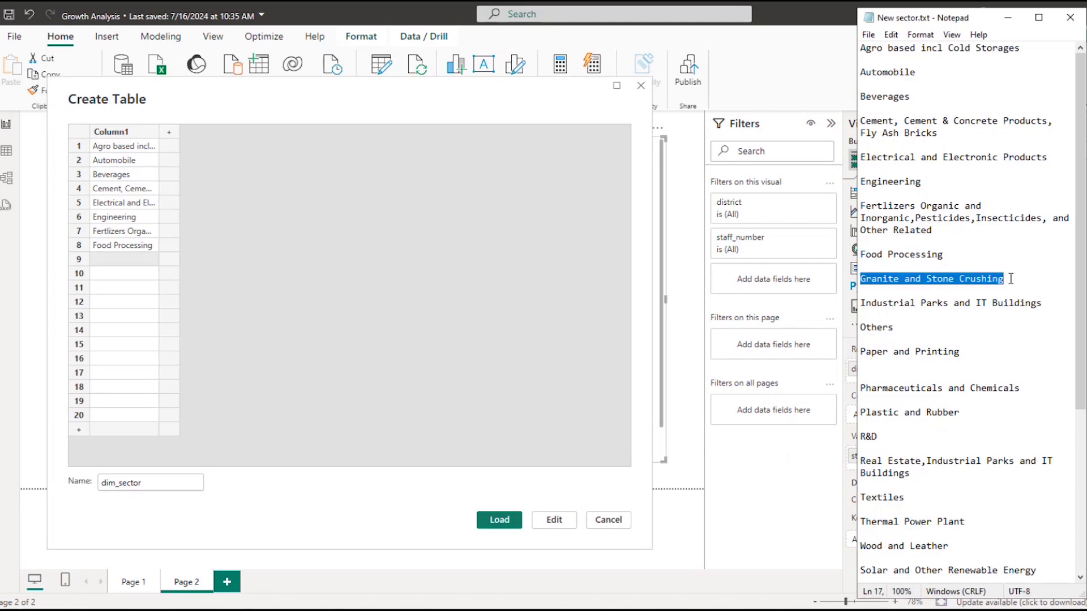
key("alt+Tab")
left_click(121, 264)
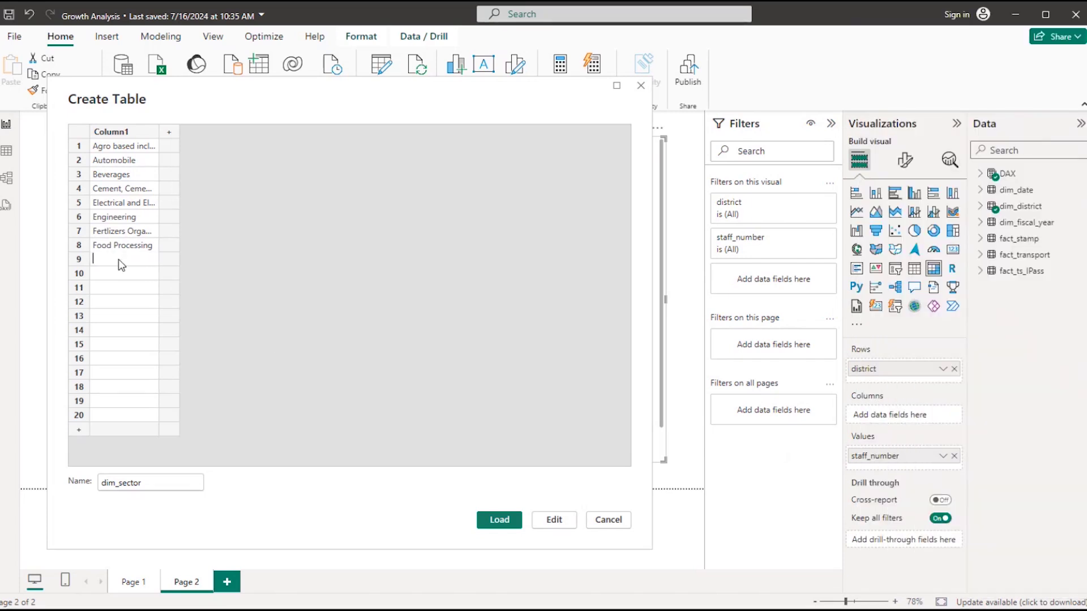
key("ctrl+v")
left_click(112, 274)
Copy "Industrial Parks and IT Buildings" from the Notepad sector list into row 10 of Column1
key("alt+Tab")
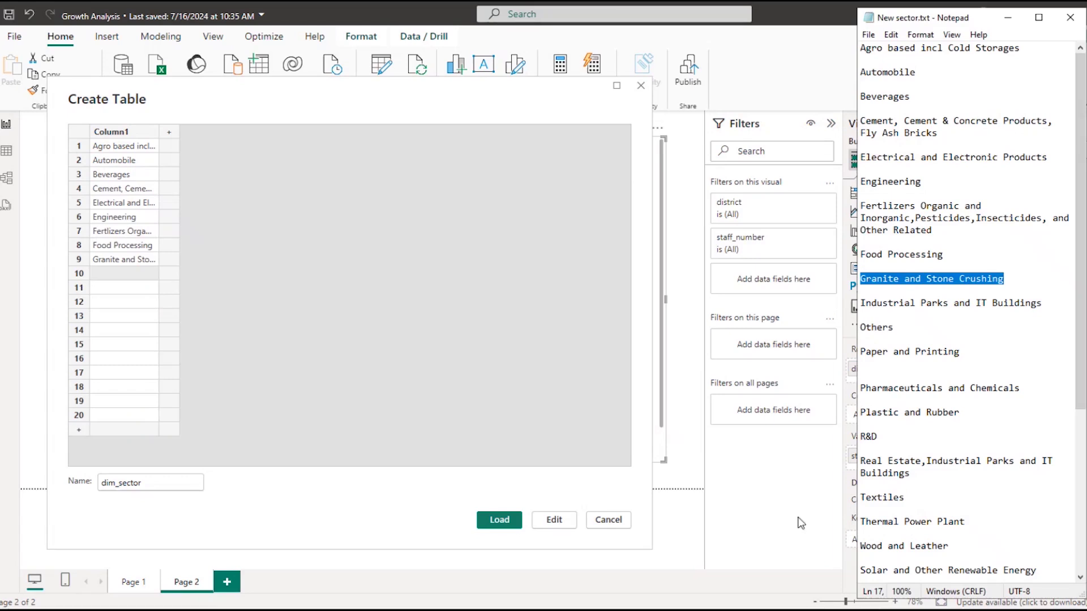
left_click_drag(861, 302, 1056, 302)
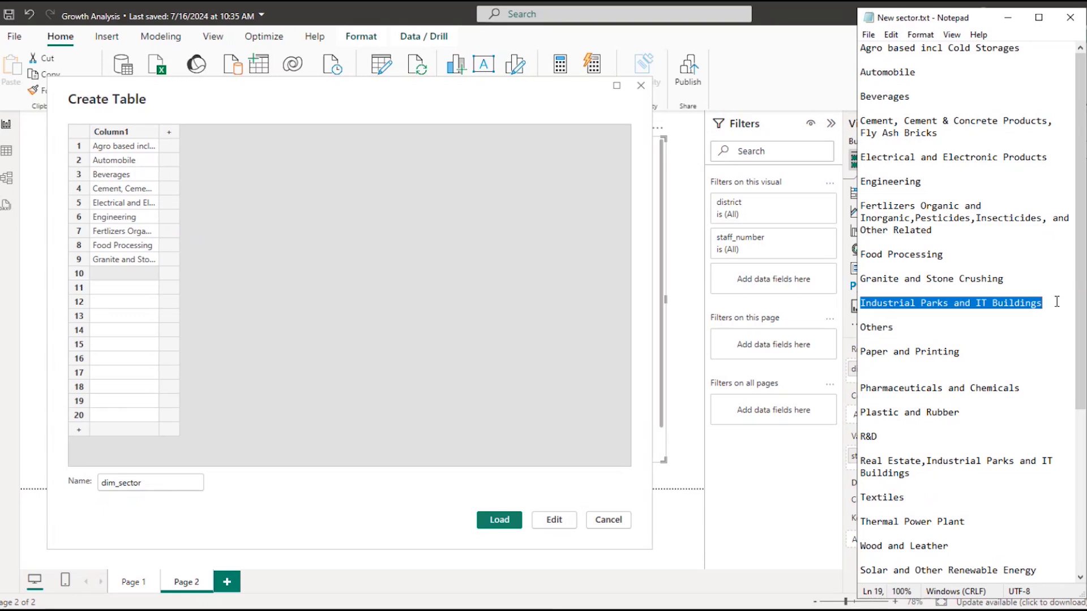
left_click(121, 275)
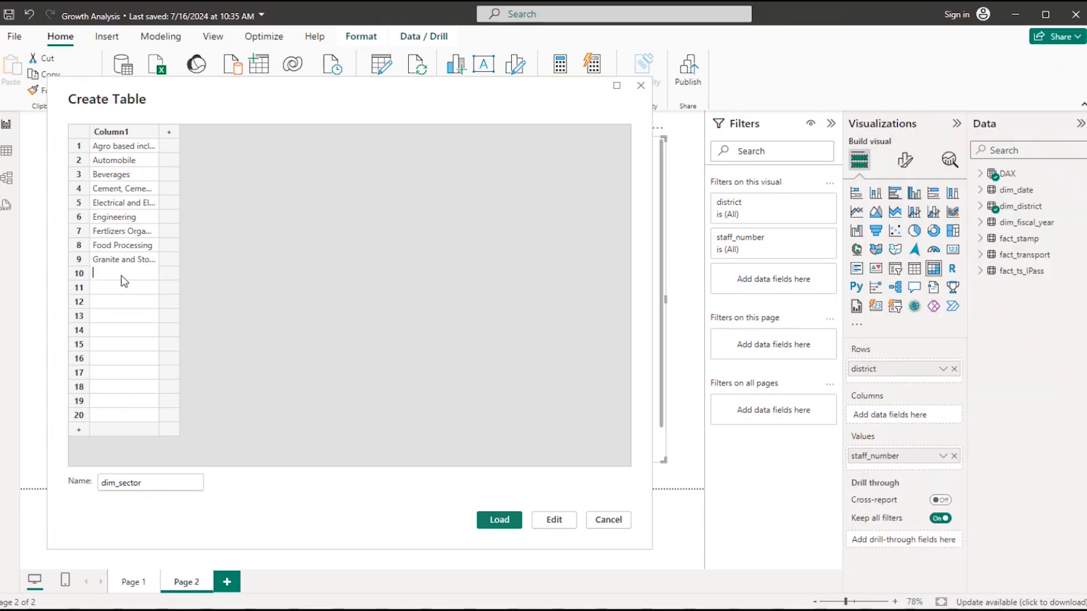
key("Return")
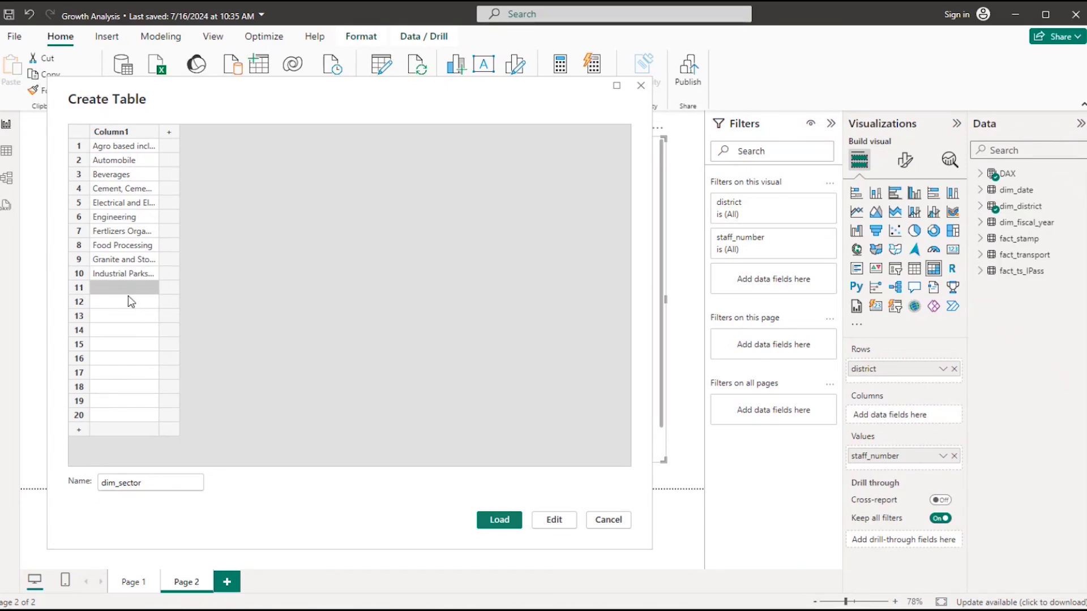
Select "Others" in the Notepad sector list as the entry for row 11 of Column1
left_click(127, 291)
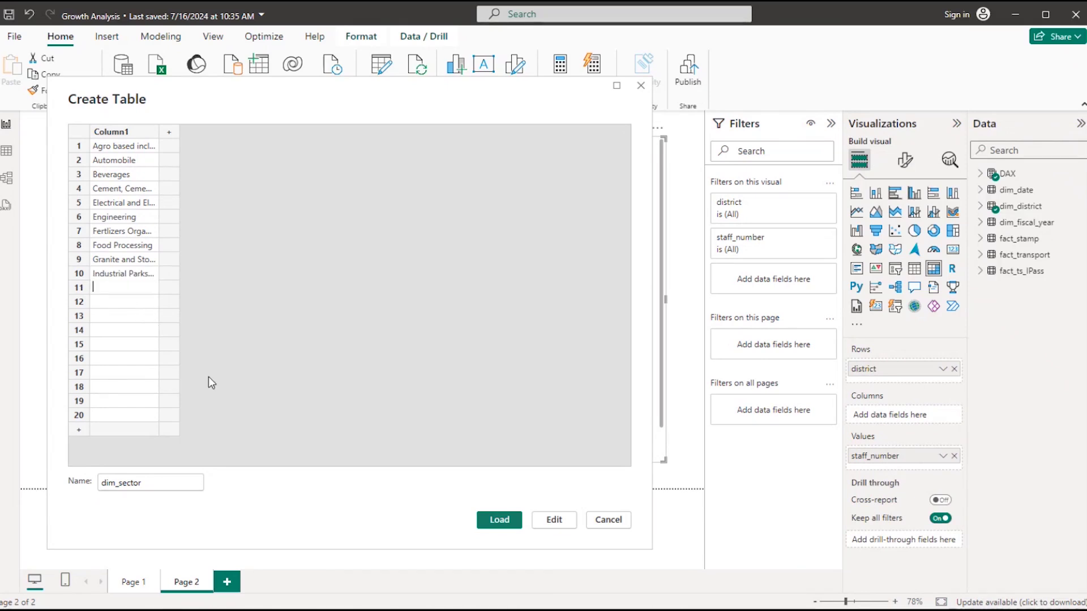
key("alt+Tab")
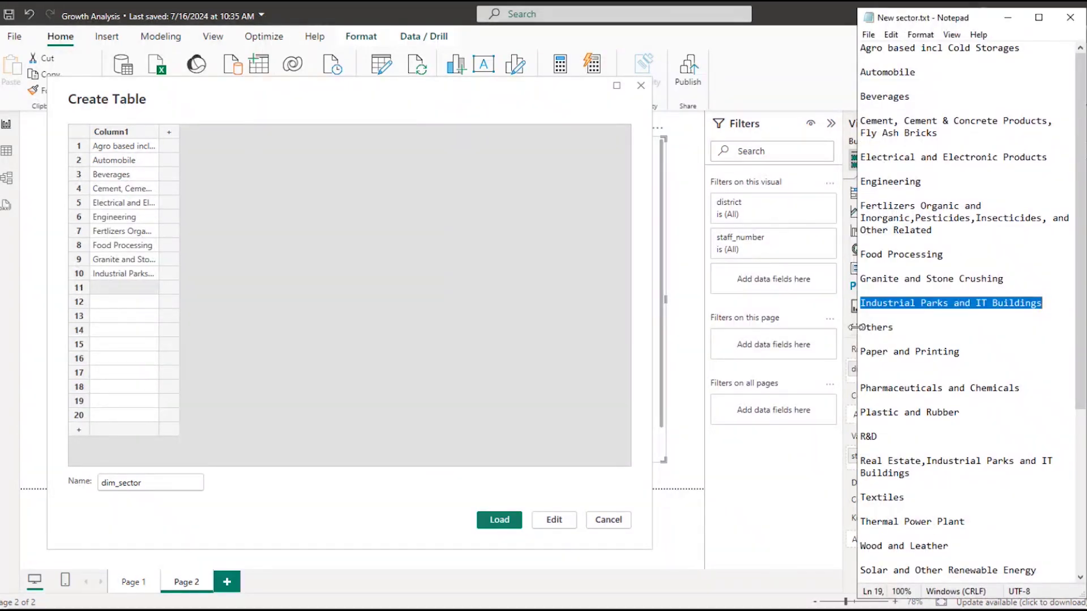
left_click_drag(861, 328, 907, 330)
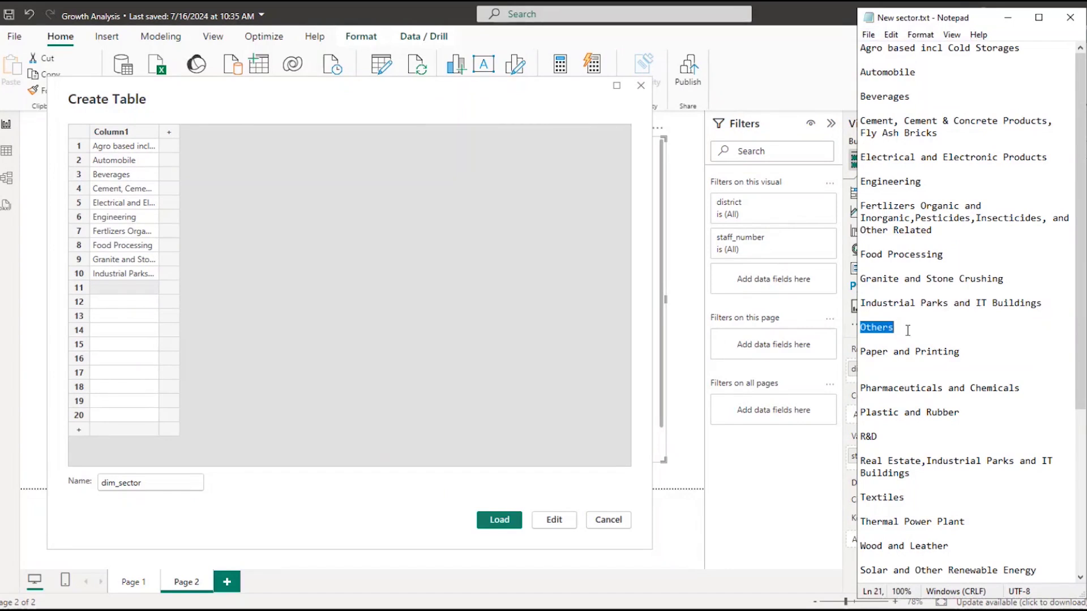
left_click(120, 288)
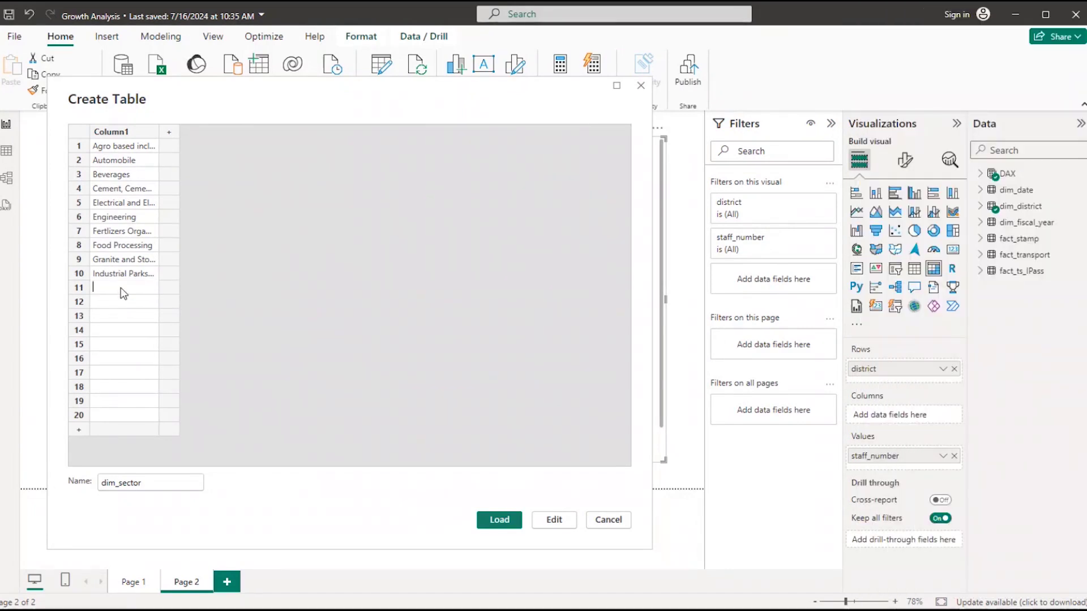
type("and IT Buildings")
left_click(113, 306)
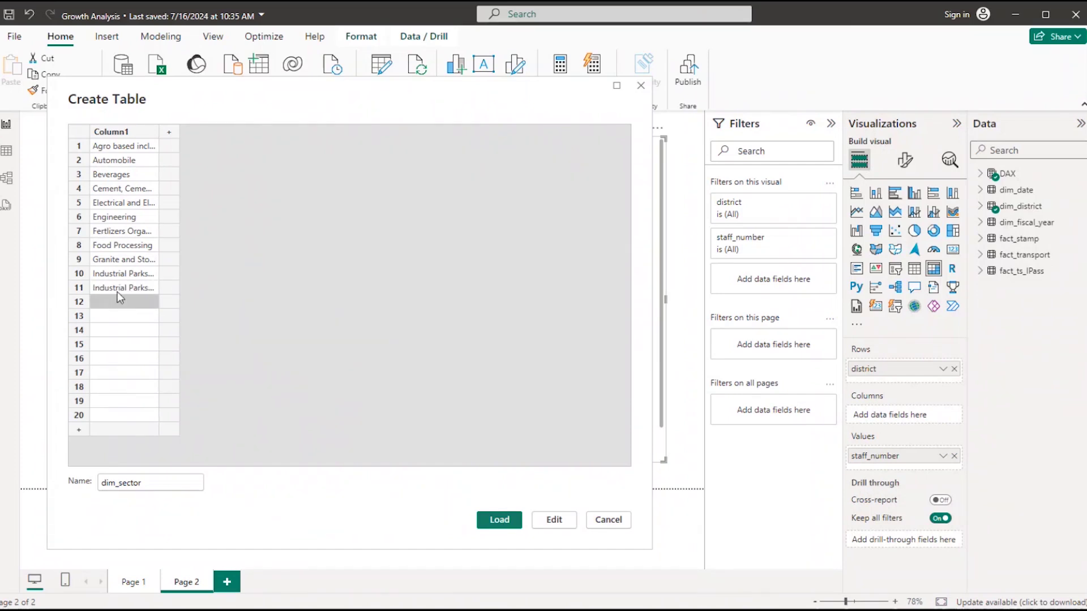
double_click(118, 289)
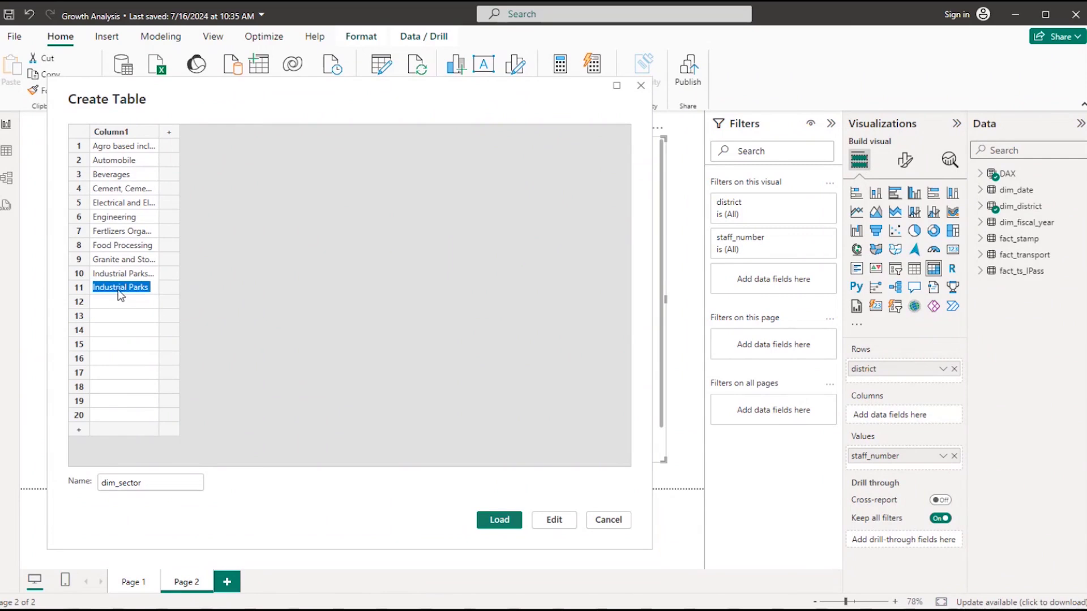
key("BackSpace")
Copy the selected "Others" from the Notepad sector list into row 11 of Column1
key("alt+Tab")
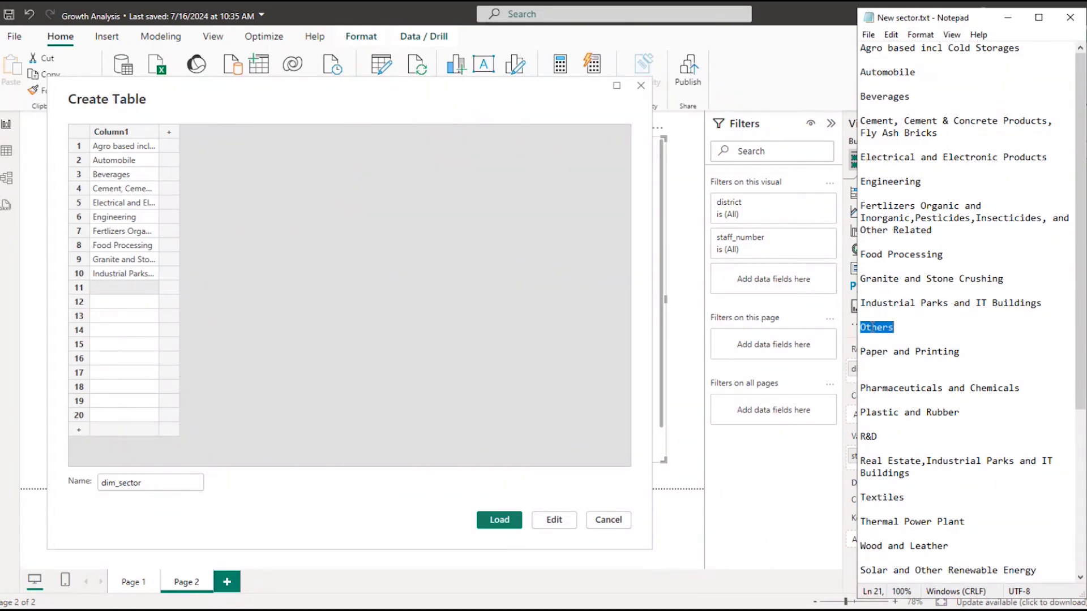
left_click(103, 288)
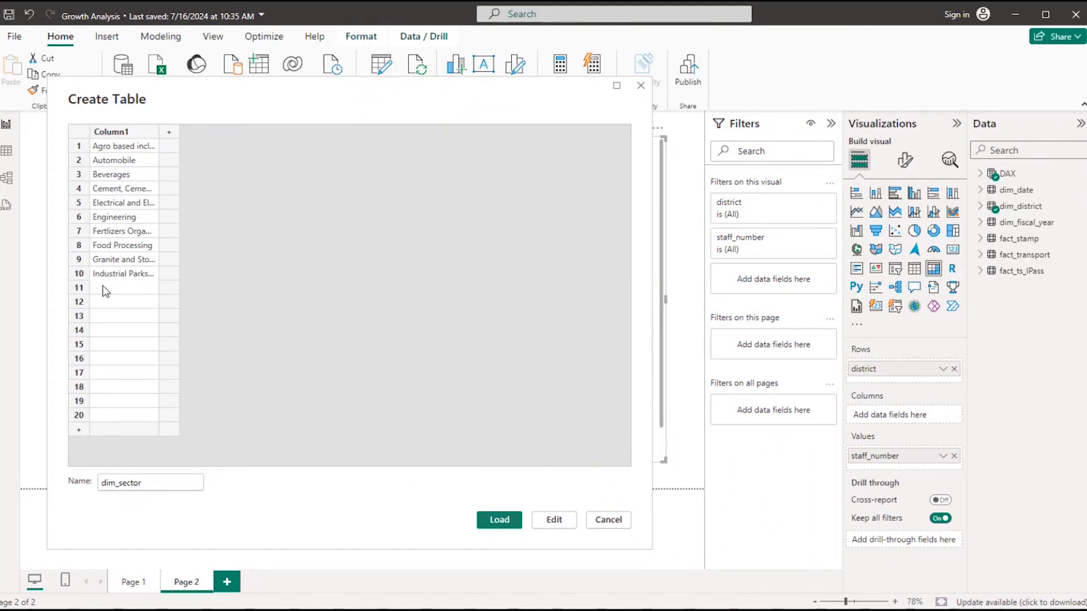
left_click(104, 301)
Copy "Paper and Printing" from the Notepad sector list into row 12 of Column1
key("alt+Tab")
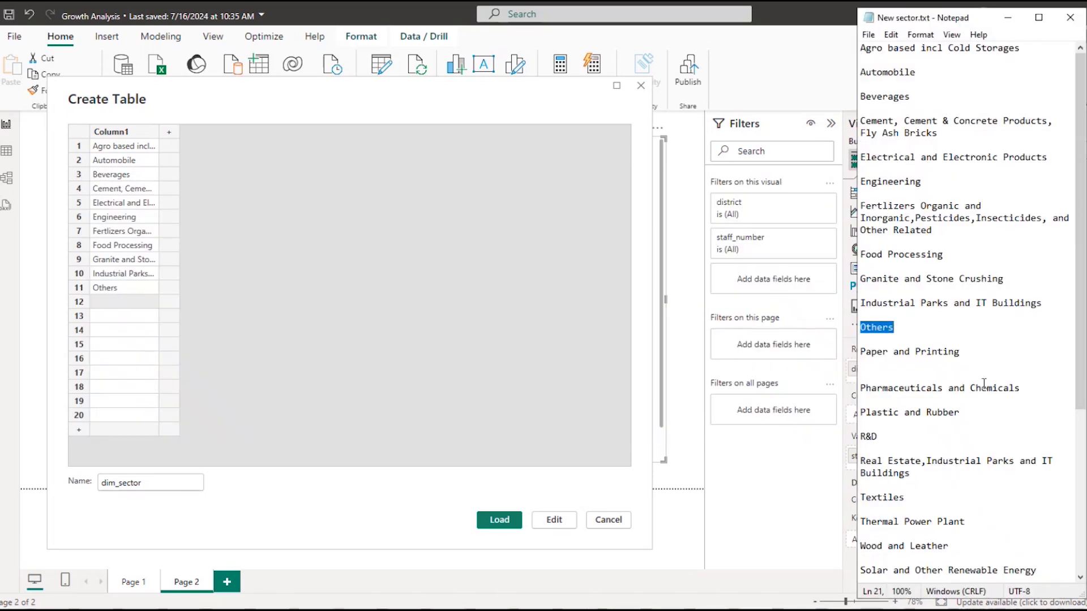
left_click_drag(861, 352, 994, 352)
key("ctrl+c")
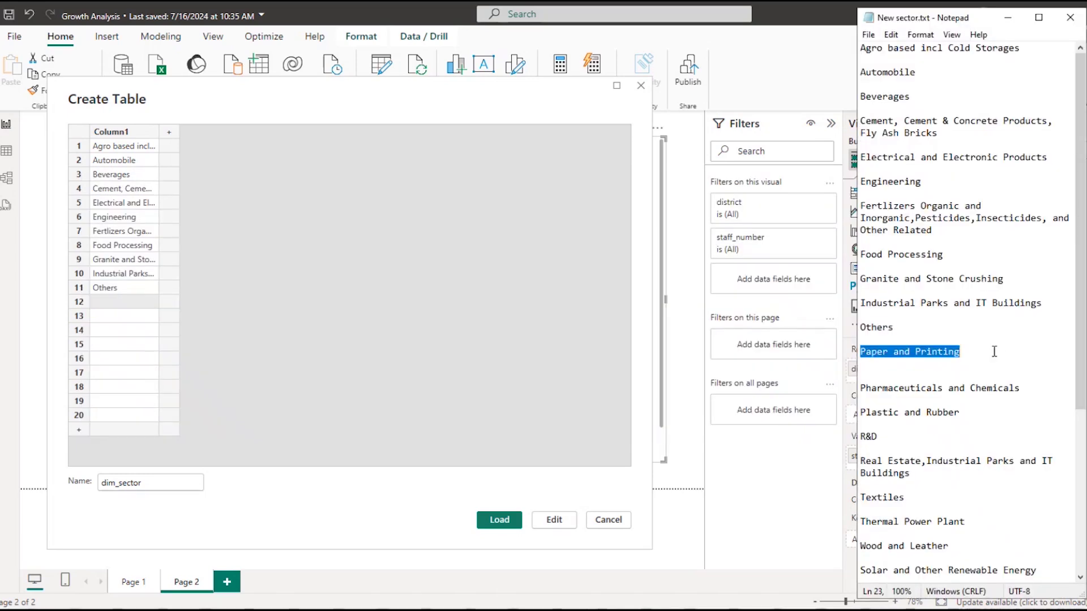
left_click(116, 303)
left_click(116, 305)
key("ctrl+v")
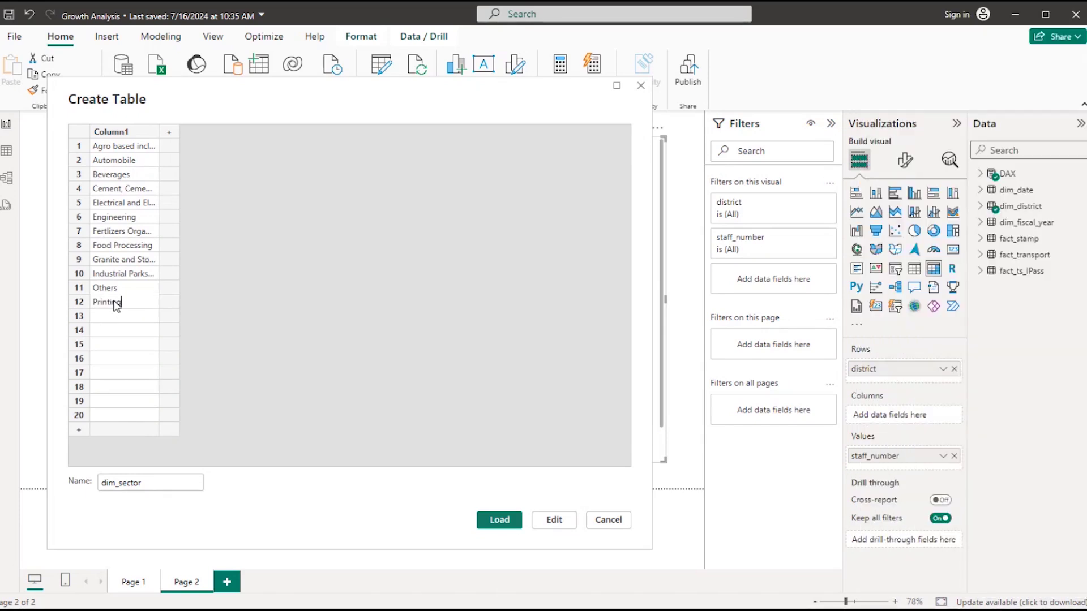
key("Return")
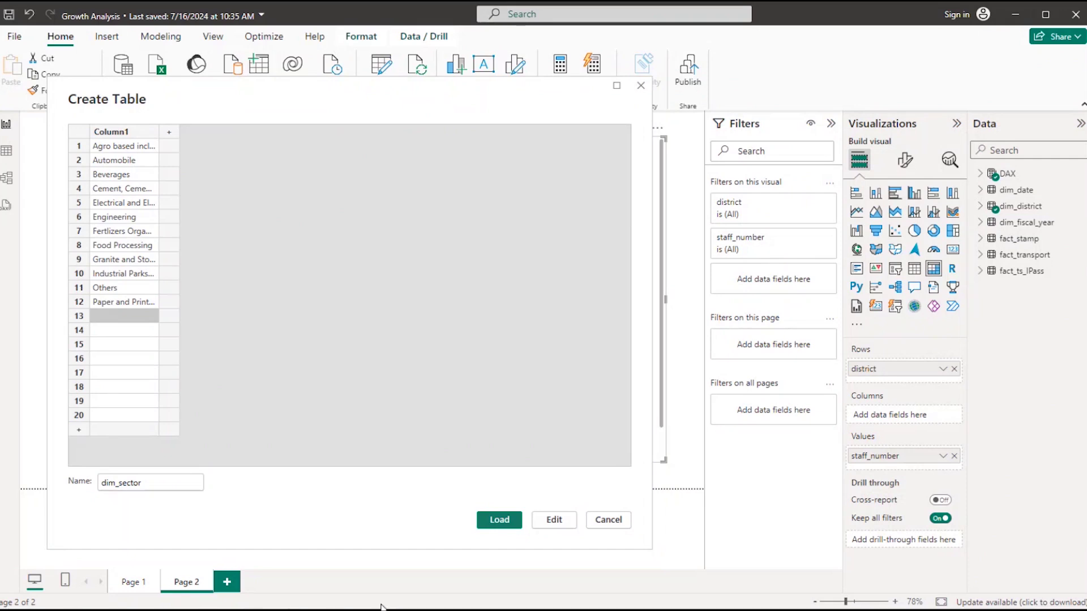
Copy "Pharmaceuticals and Chemicals" from the Notepad sector list into row 13 of Column1
key("alt+Tab")
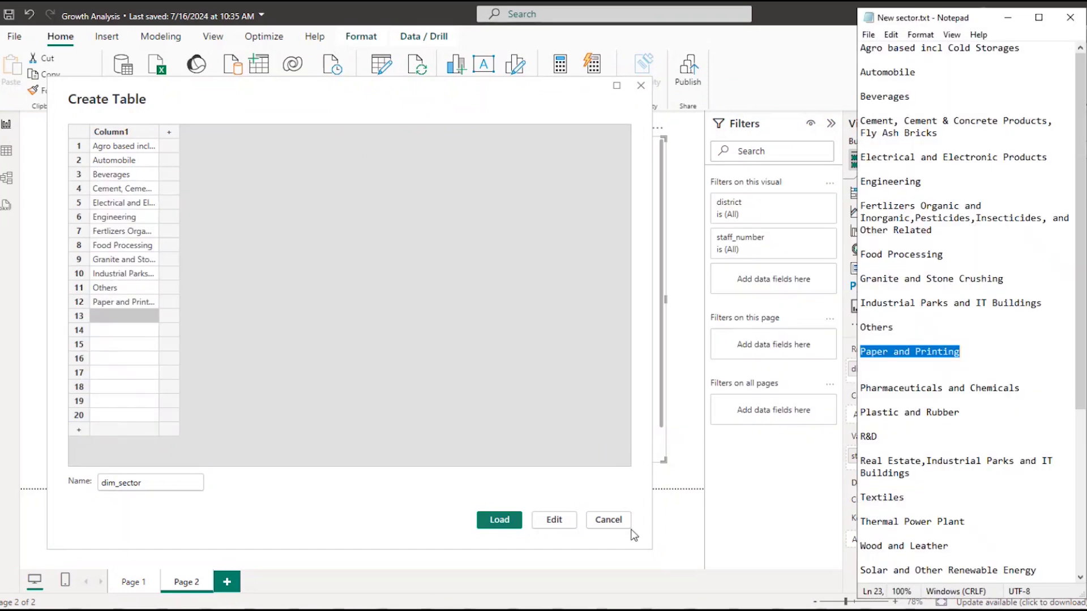
left_click_drag(860, 389, 1028, 386)
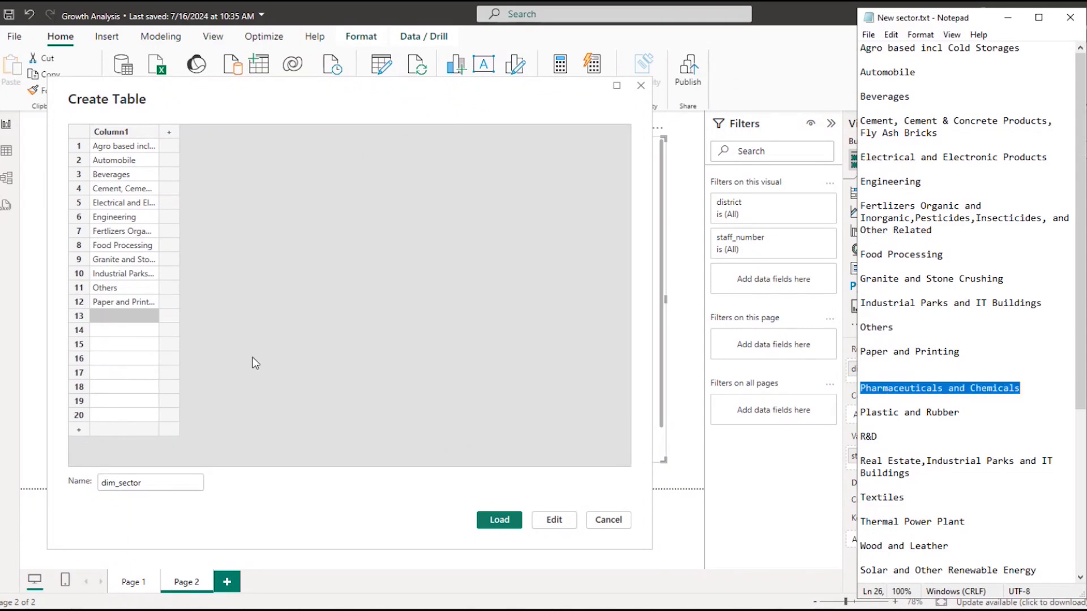
left_click(137, 321)
type("Pharmaceuticals and Chemicals")
left_click(137, 331)
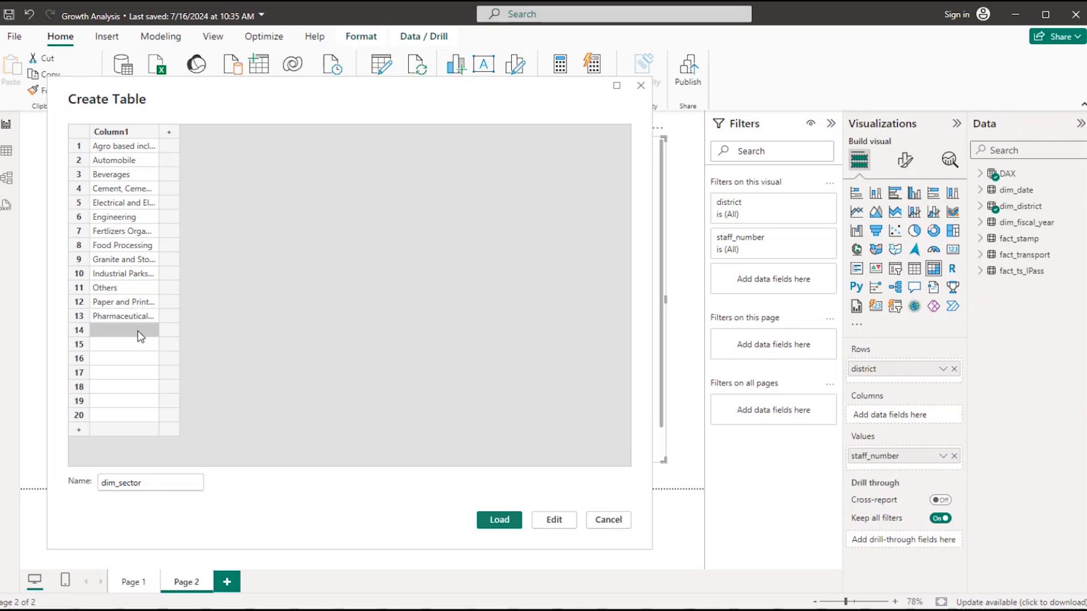
Copy "Plastic and Rubber" from the Notepad sector list into row 14 of Column1
left_click(138, 330)
key("alt+Tab")
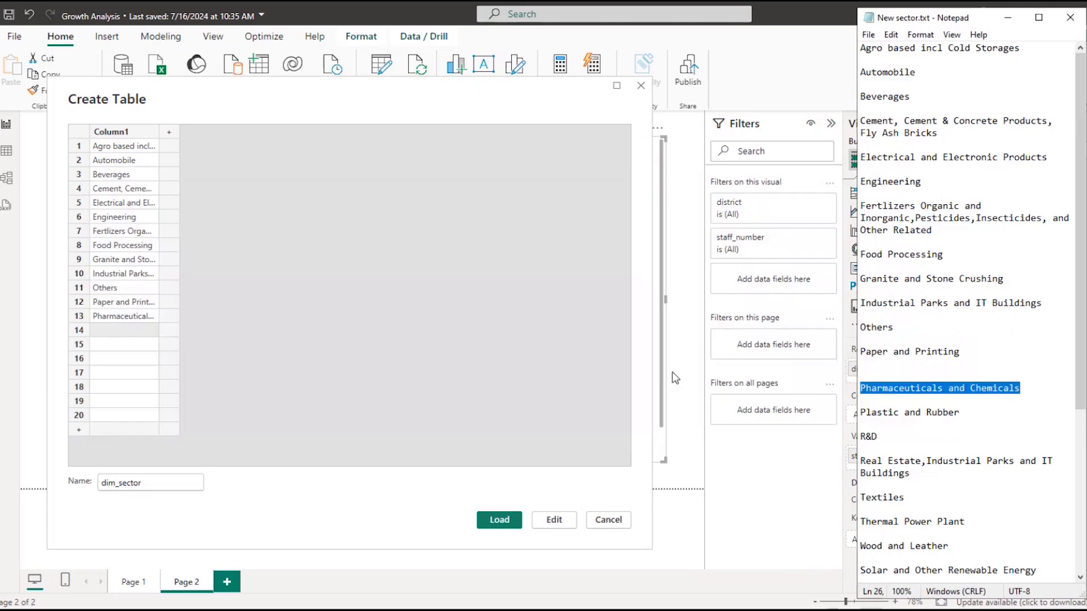
left_click_drag(860, 413, 972, 415)
key("ctrl+c")
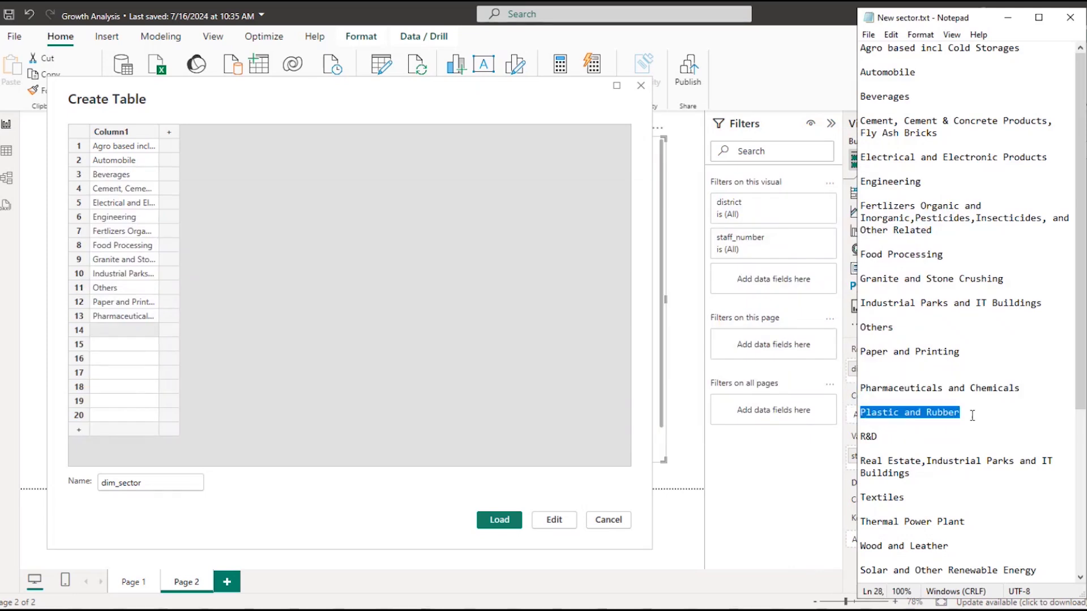
left_click(118, 334)
key("ctrl+v")
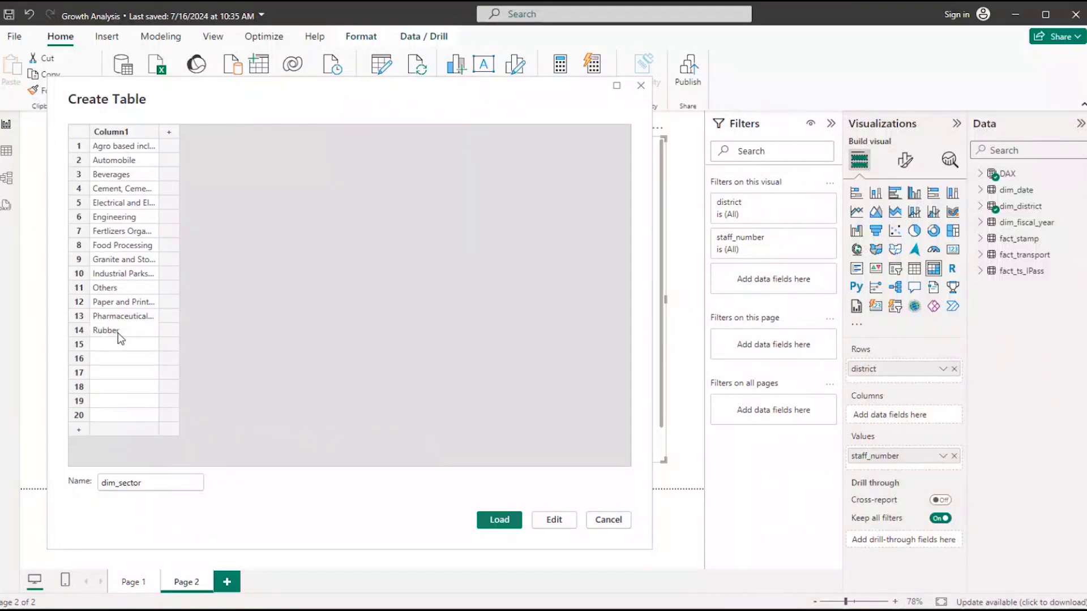
left_click(132, 345)
Copy "R&D" from the Notepad sector list into row 15 of Column1
key("alt+Tab")
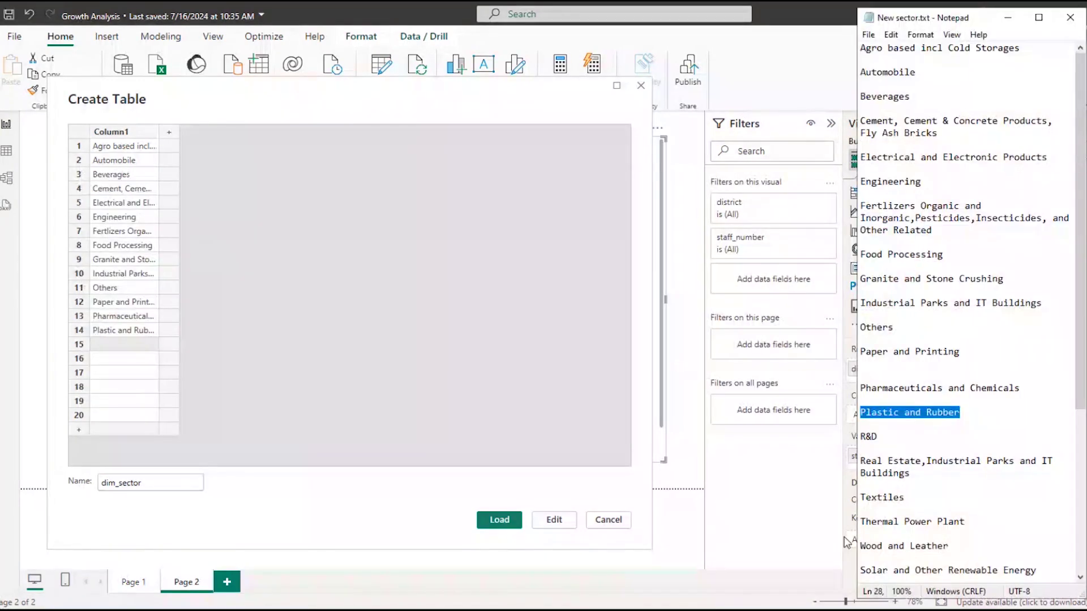
left_click_drag(860, 436, 887, 439)
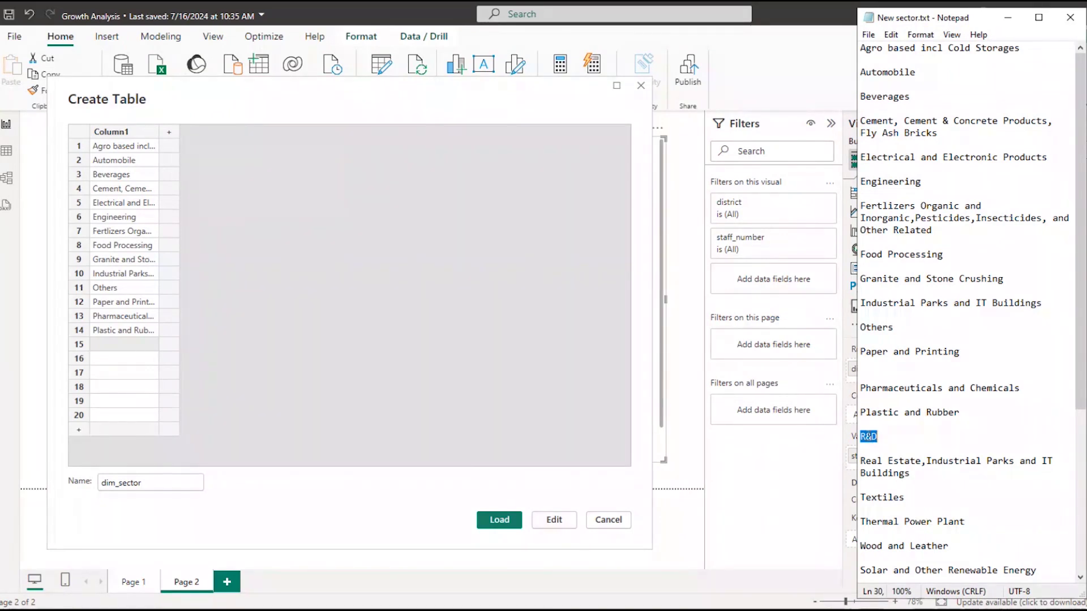
right_click(870, 437)
left_click(922, 278)
left_click(110, 351)
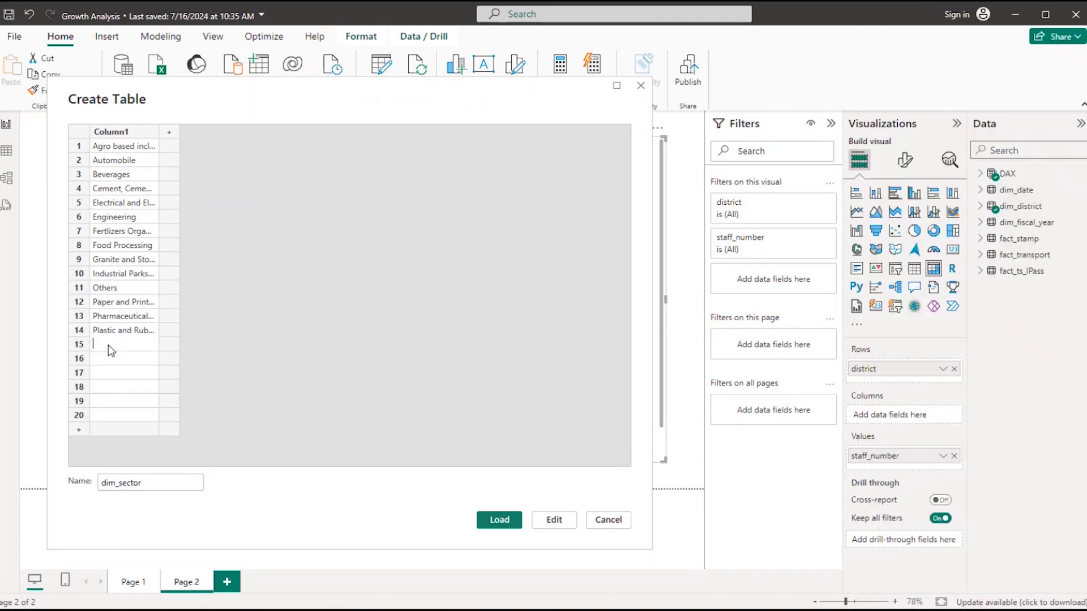
key("ctrl+v")
key("Return")
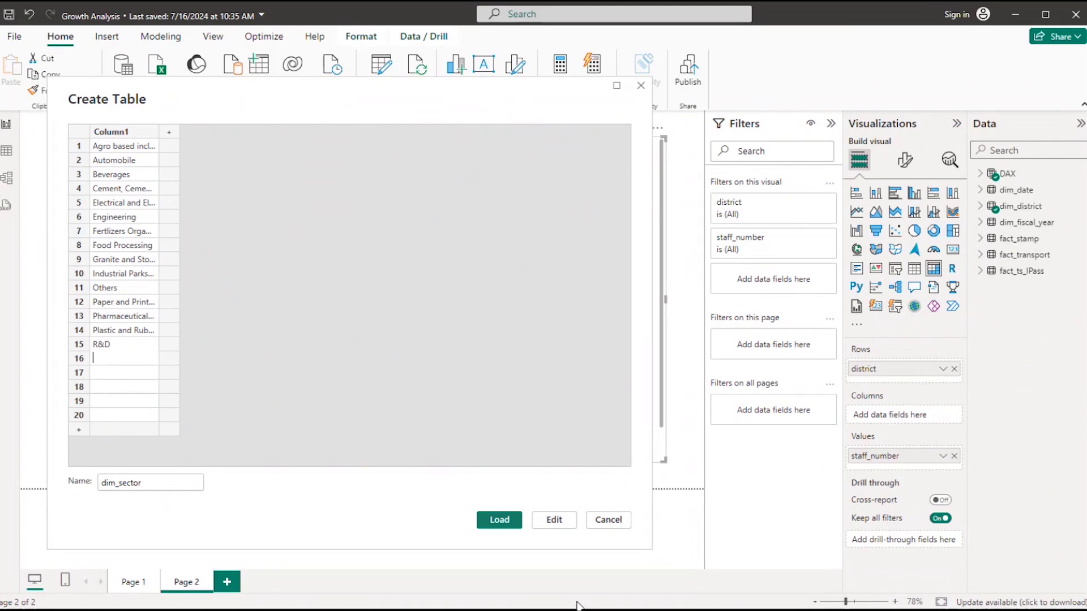
Copy "Real Estate,Industrial Parks and IT Buildings" from the Notepad sector list into row 16 of Column1
key("alt+Tab")
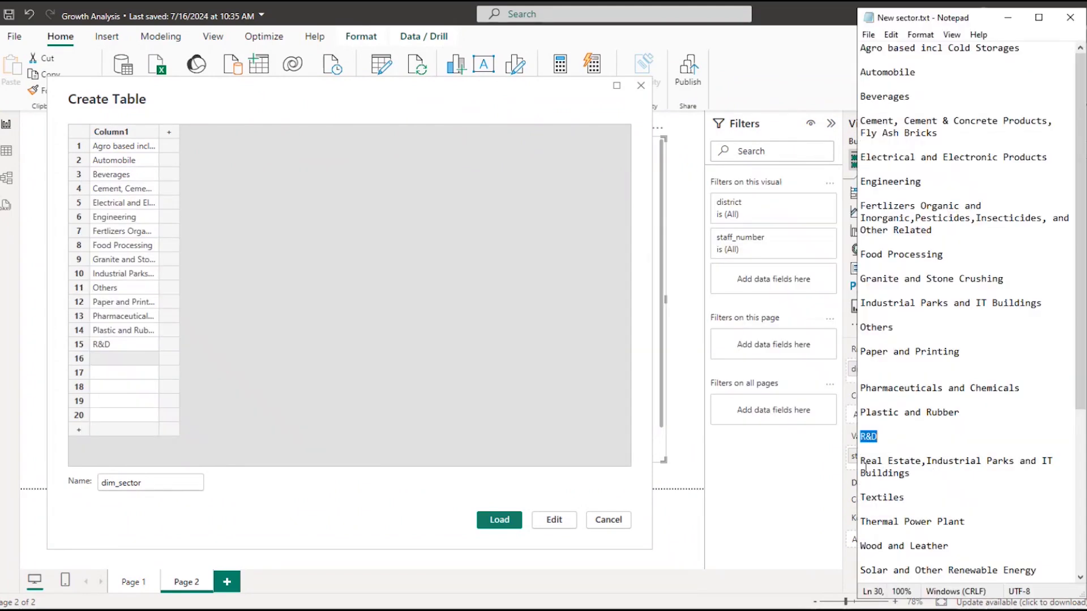
left_click_drag(861, 462, 930, 477)
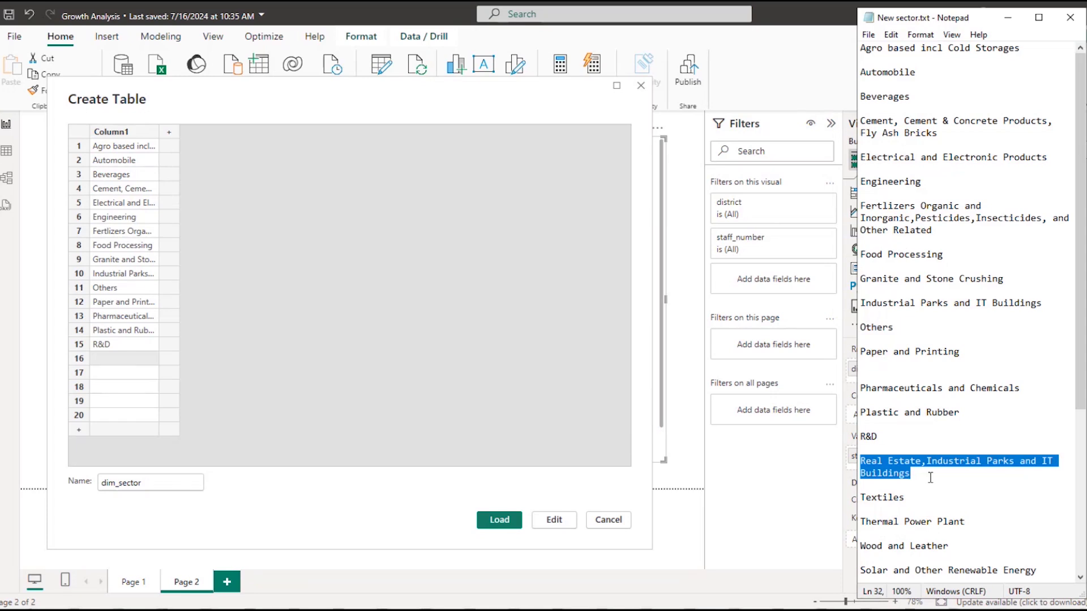
left_click(115, 363)
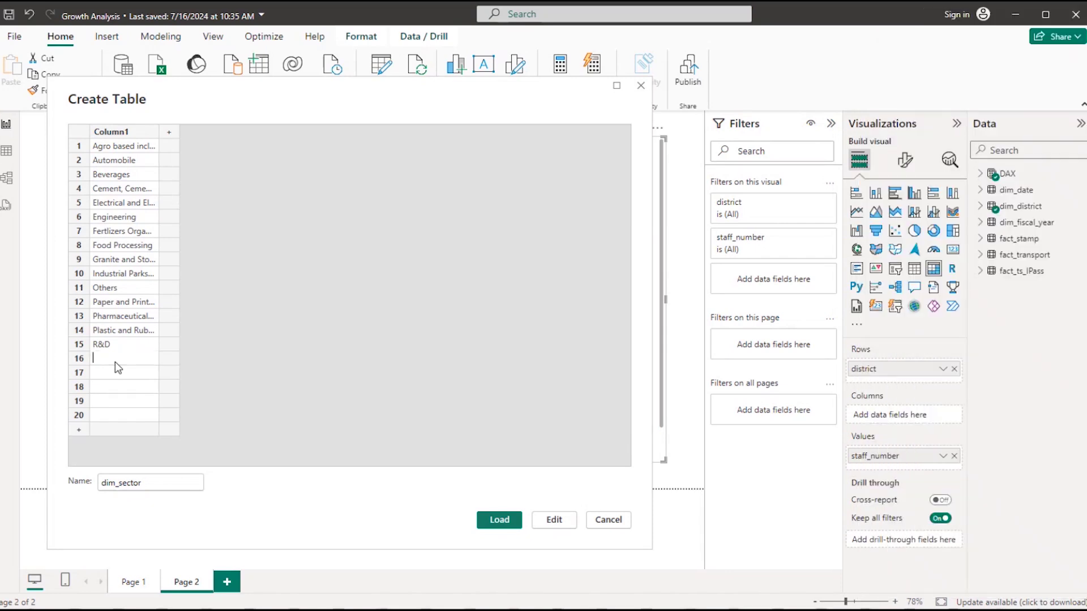
key("ctrl+v")
key("Return")
Copy "Textiles" from the Notepad sector list into row 17 of Column1
key("alt+Tab")
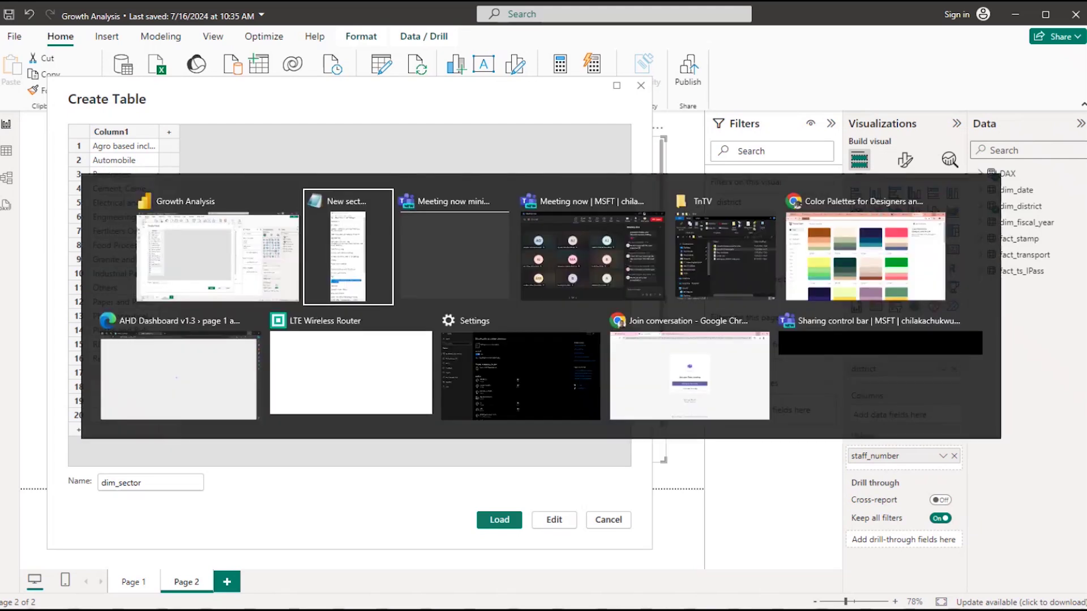
scroll(932, 495, "down", 3)
scroll(933, 495, "down", 1)
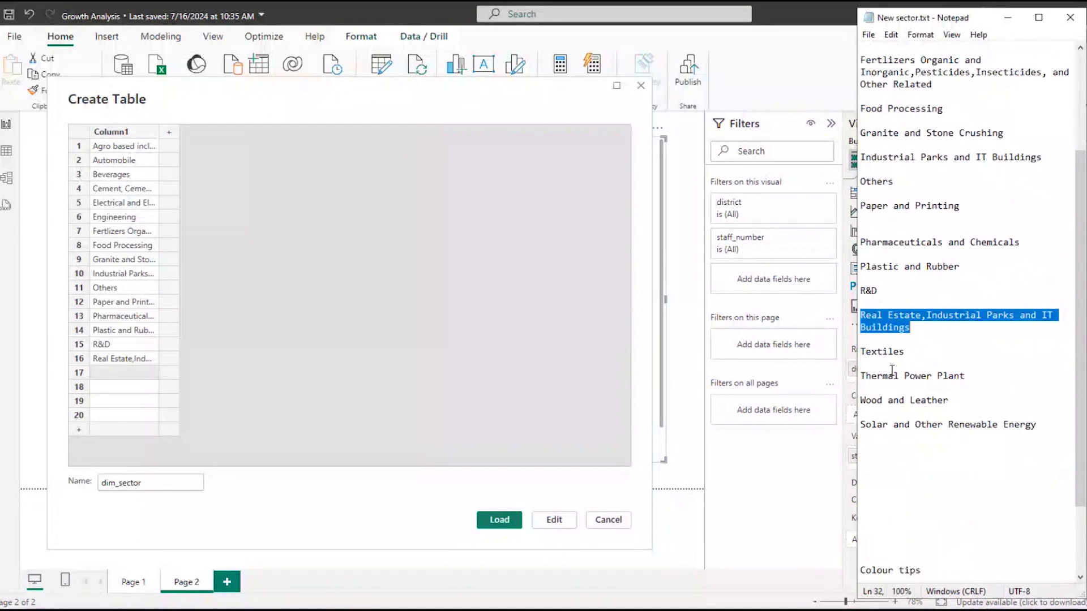
left_click(862, 352)
left_click_drag(861, 352, 910, 358)
key("ctrl+c")
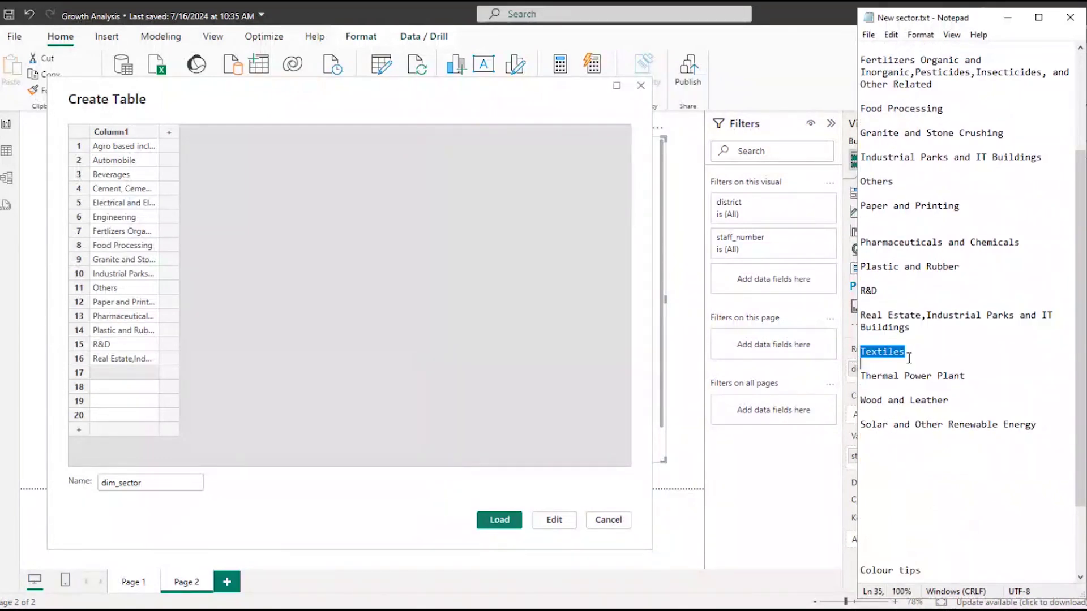
left_click(135, 371)
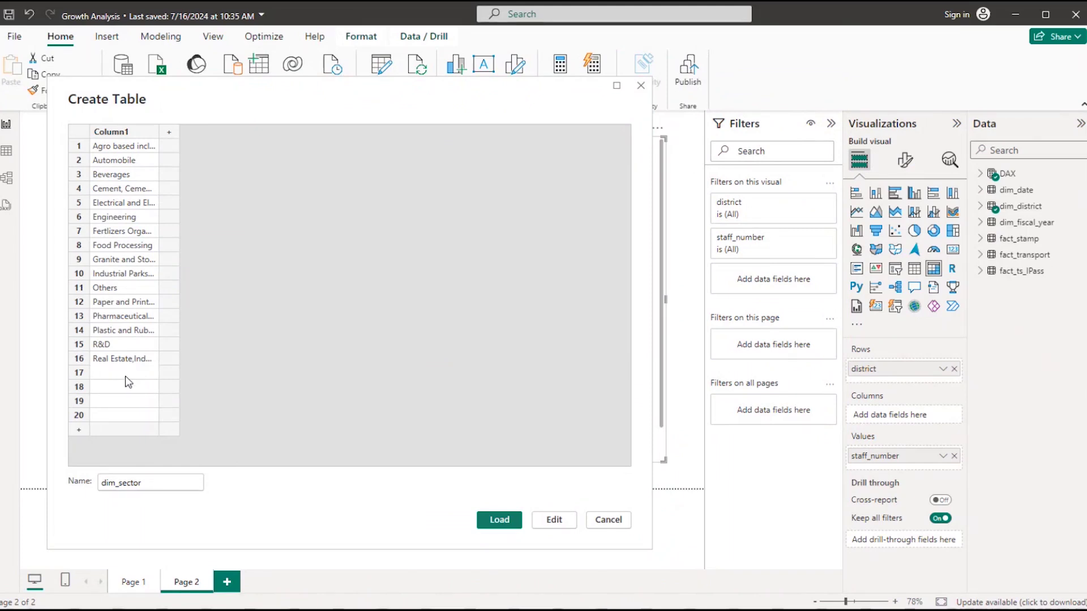
key("ctrl+v")
key("Return")
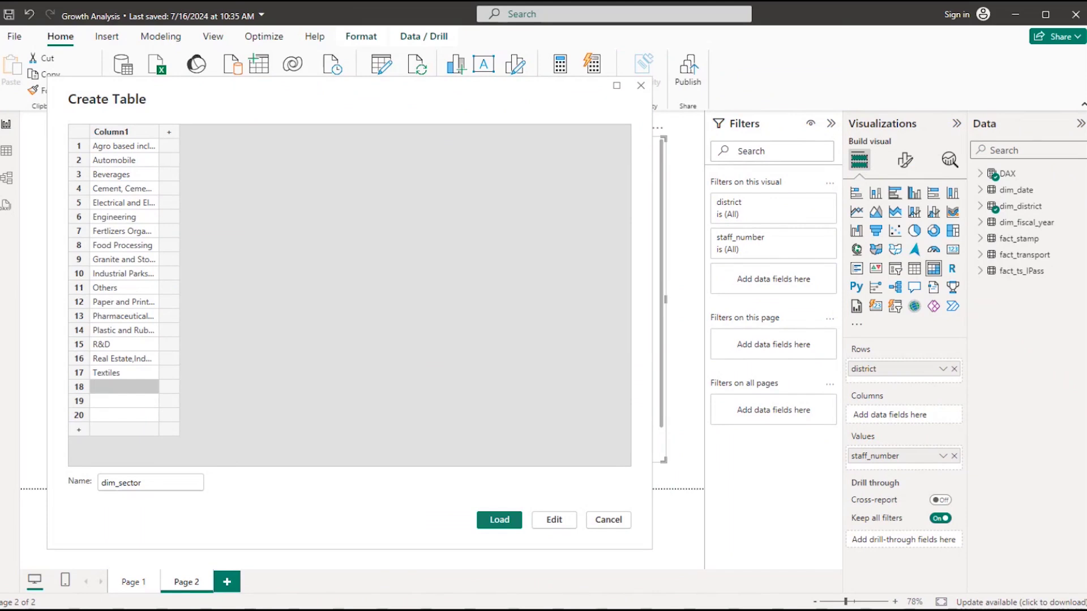
Copy "Thermal Power Plant" from the Notepad sector list into row 18 of Column1
key("alt+Tab")
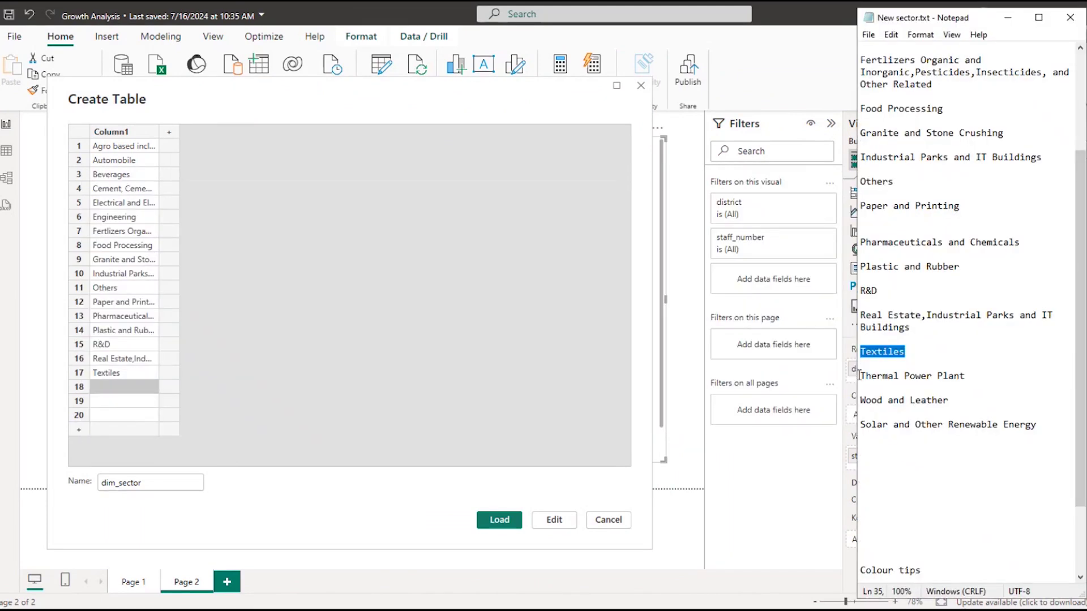
left_click_drag(867, 375, 969, 374)
key("ctrl+c")
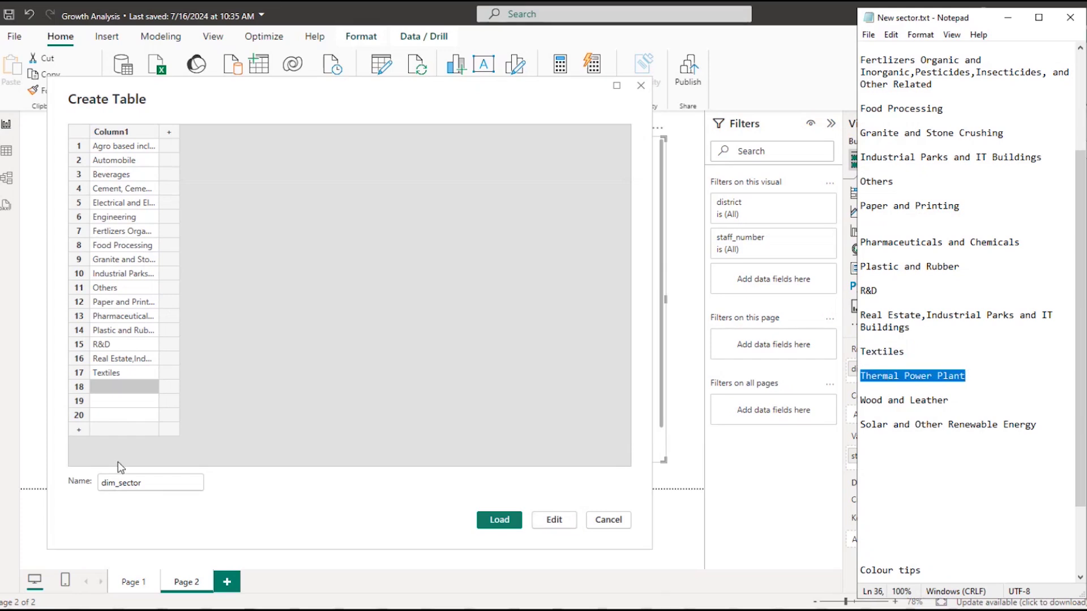
left_click(111, 388)
left_click(113, 391)
key("ctrl+v")
key("Return")
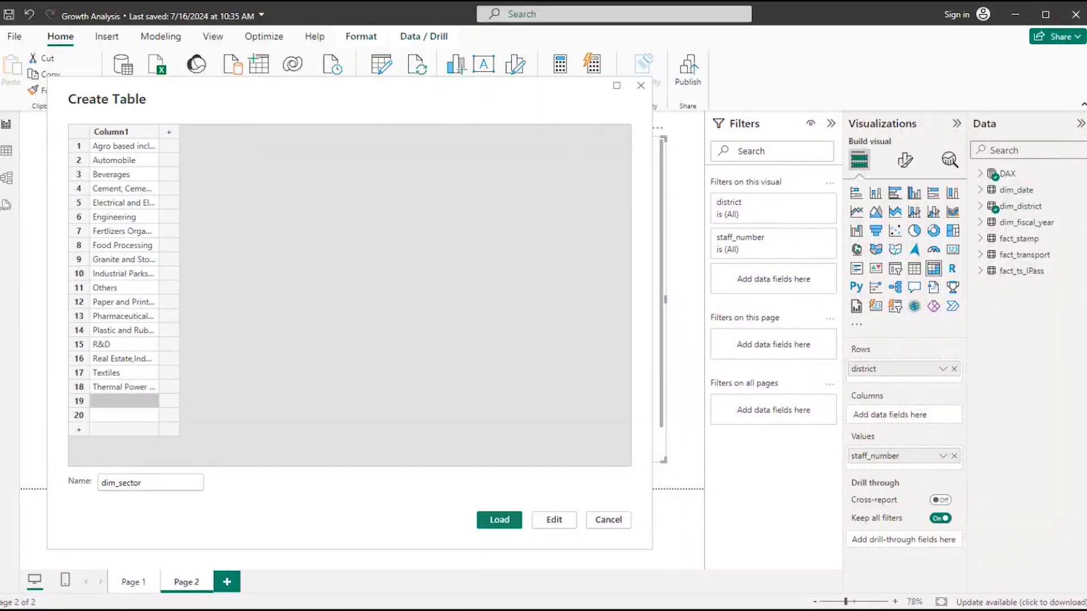
Copy "Wood and Leather" from the Notepad sector list into row 19 of Column1
key("alt+Tab")
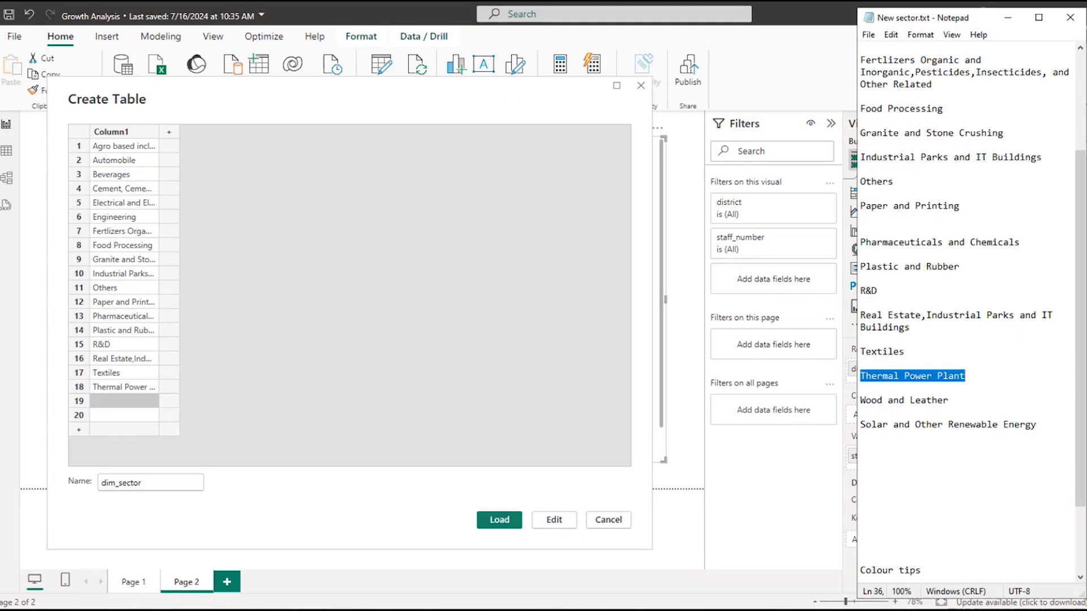
left_click_drag(860, 400, 949, 402)
key("ctrl+c")
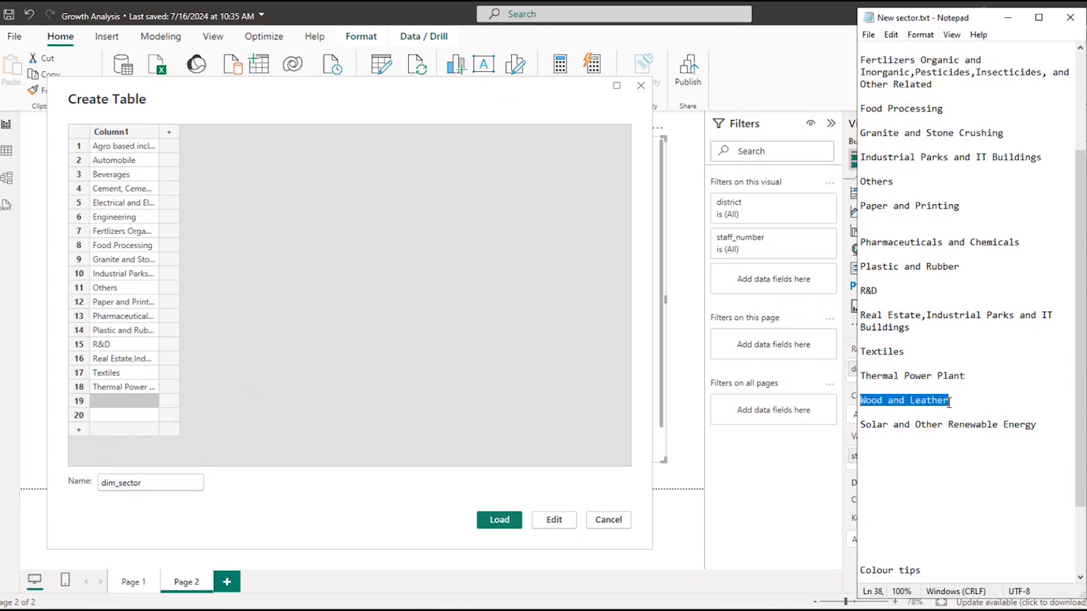
left_click(117, 407)
left_click(117, 408)
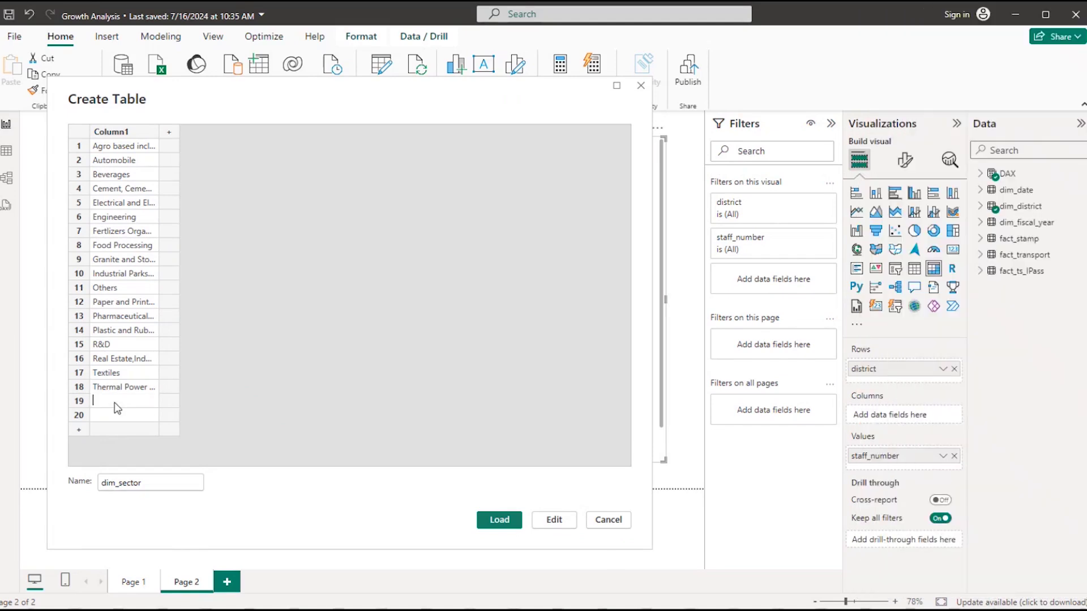
key("ctrl+v")
key("Return")
Copy "Solar and Other Renewable Energy" from the Notepad sector list into row 20 of Column1
key("alt+Tab")
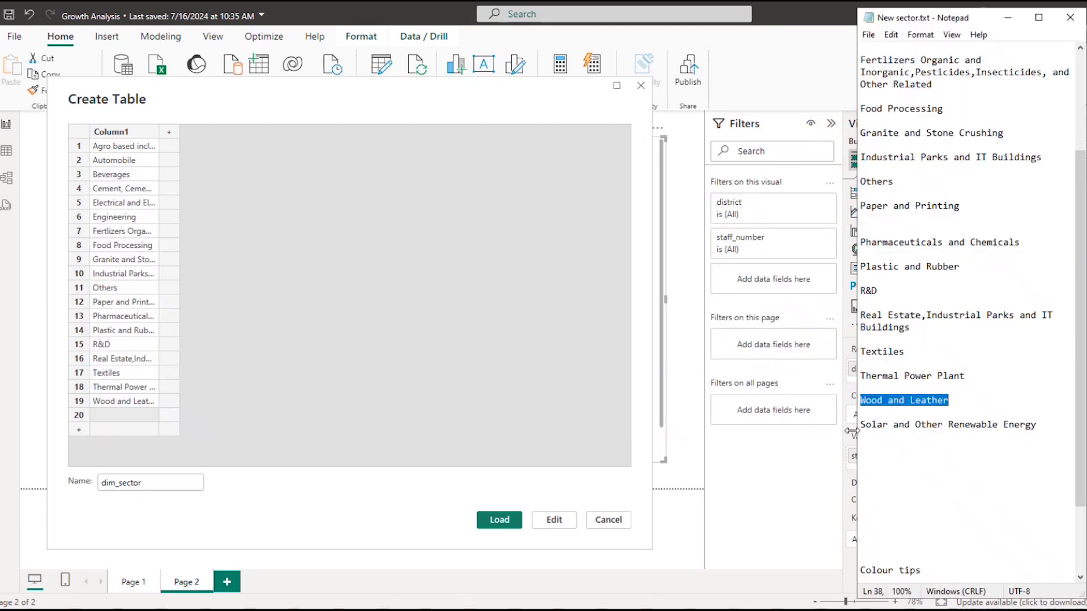
left_click_drag(860, 425, 1036, 425)
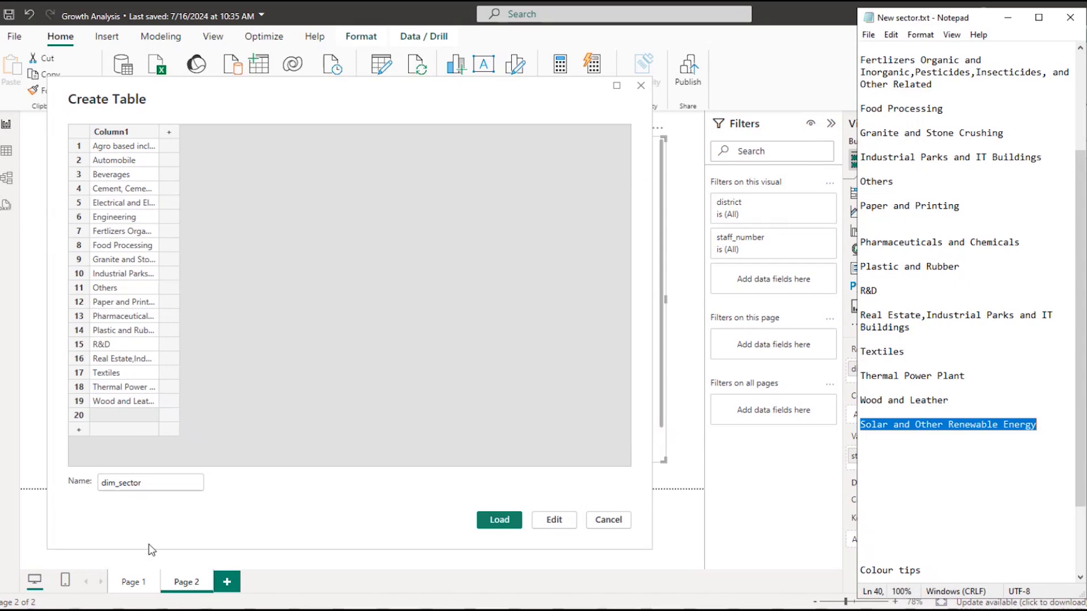
left_click(128, 414)
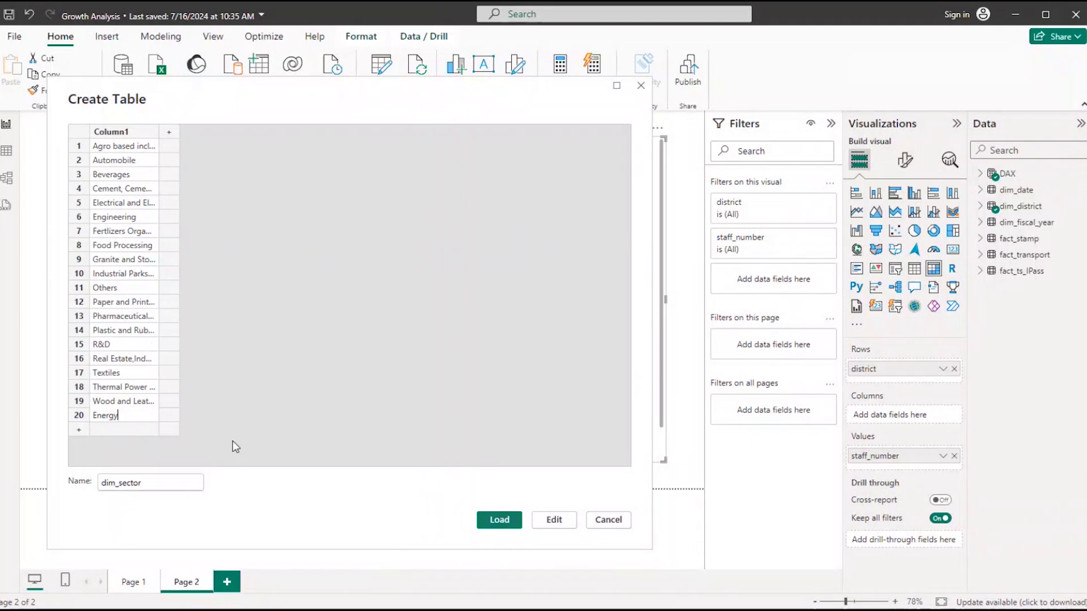
key("ctrl+v")
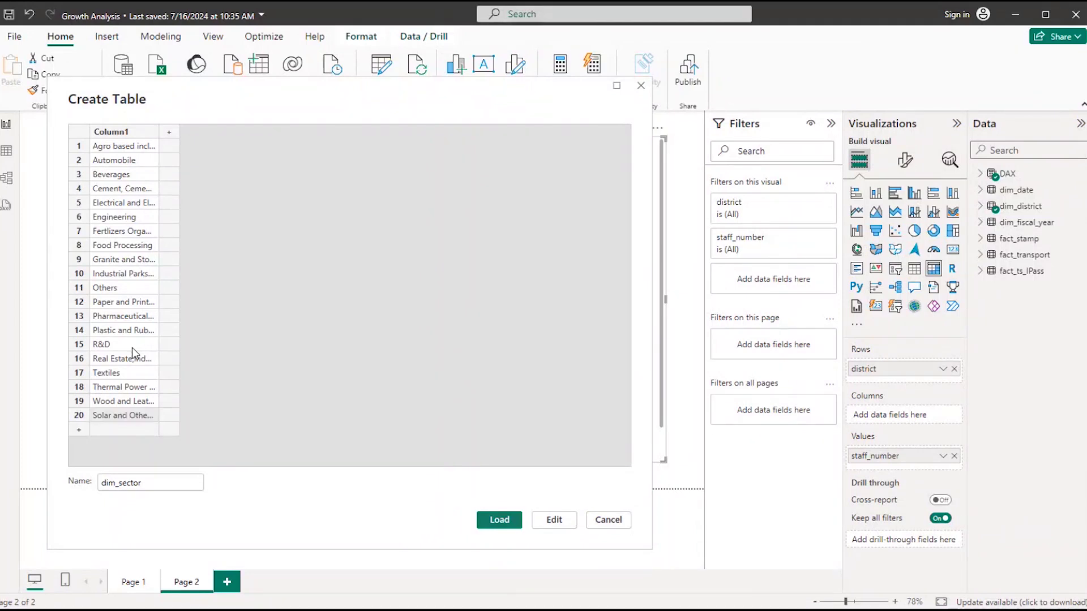
Rename Column1 to "sector" and load the dim_sector table into the report
double_click(111, 131)
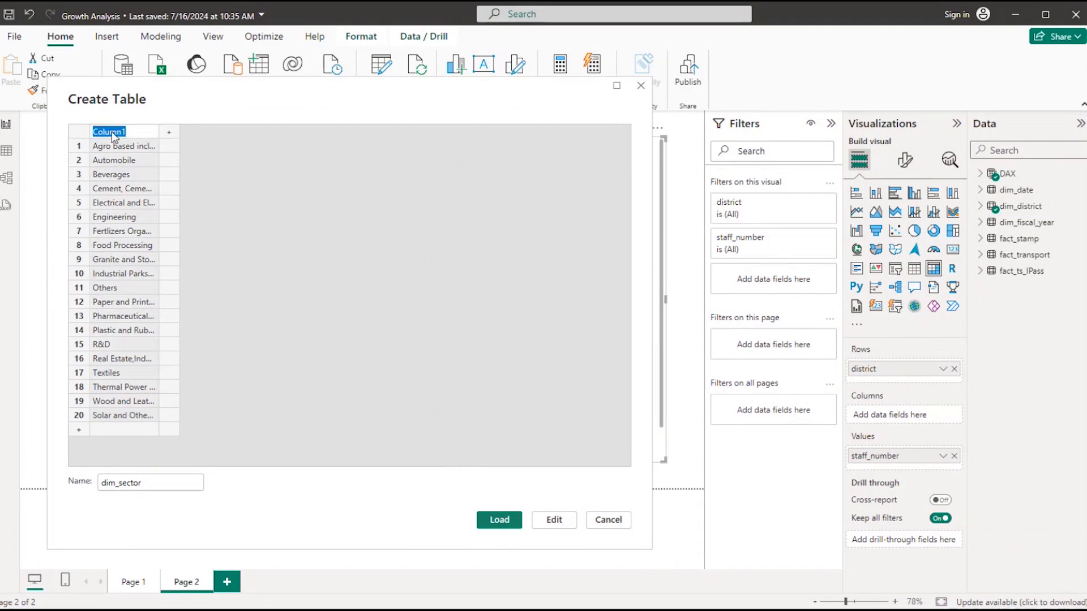
type("sector")
left_click(261, 240)
left_click(500, 521)
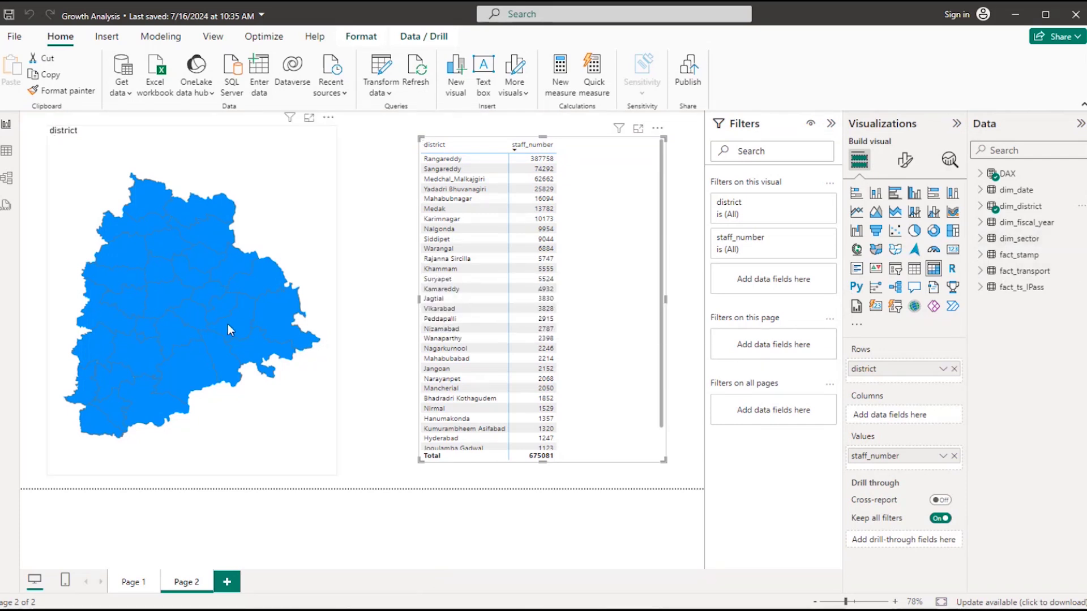
In the model diagram, move the dim_sector table beside fact_transport, above dim_fiscal_year
left_click(8, 179)
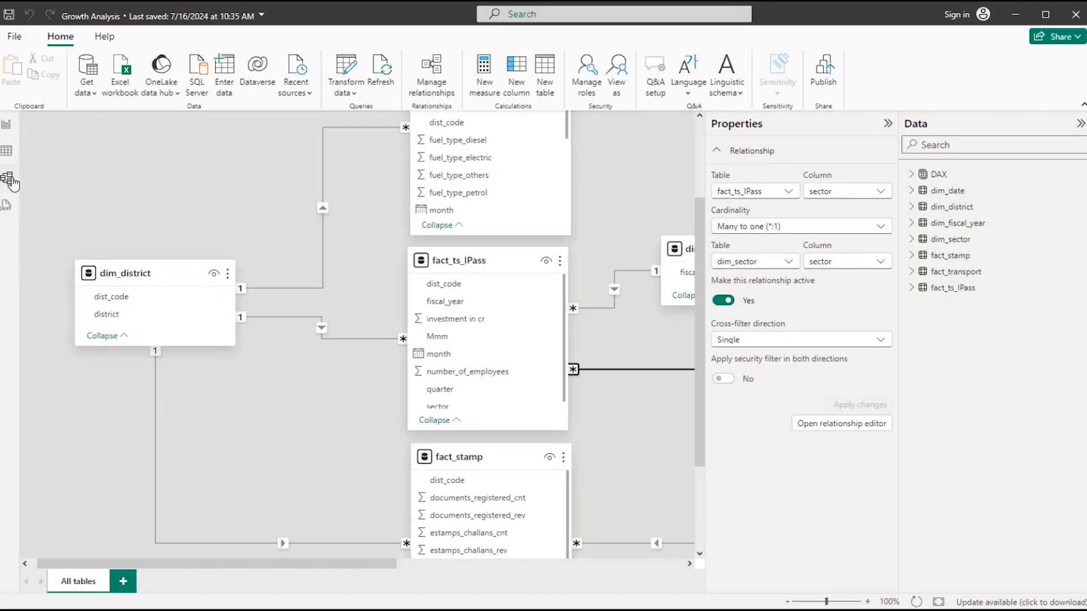
left_click_drag(373, 567, 657, 569)
scroll(616, 424, "up", 3)
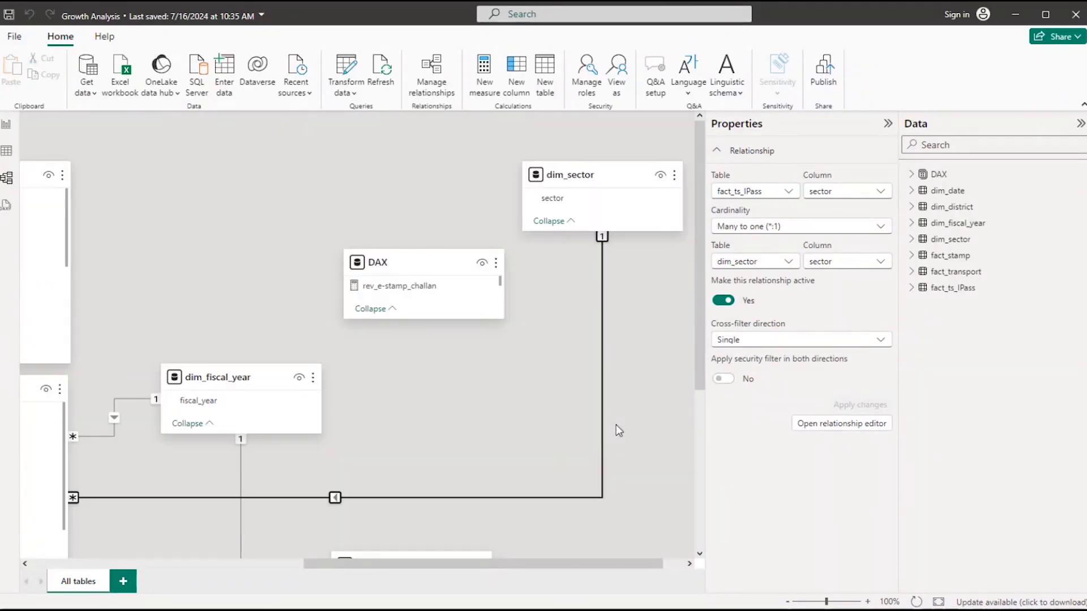
scroll(616, 429, "down", 3)
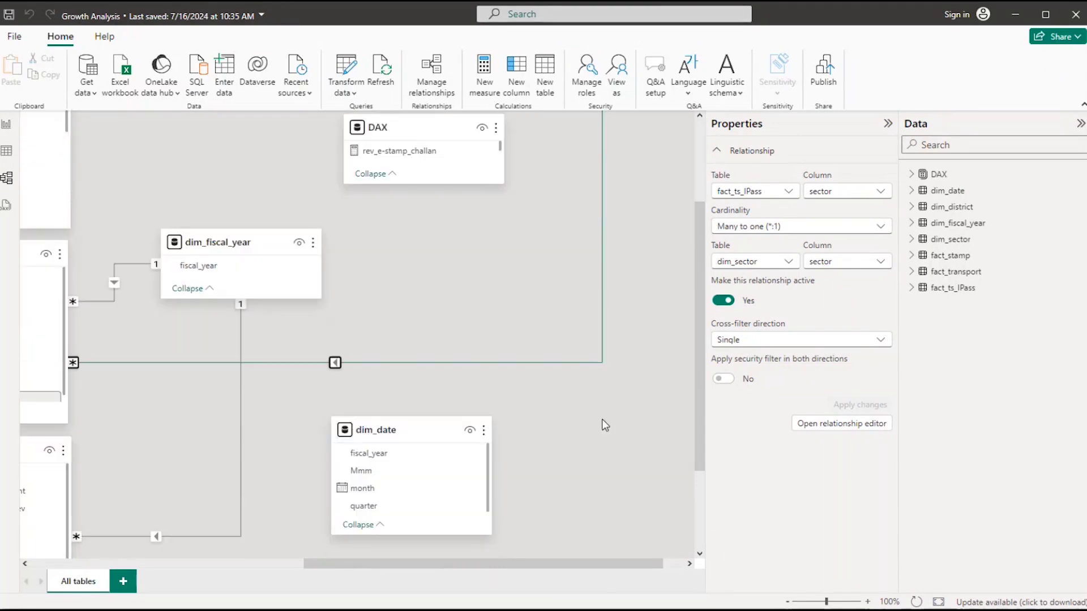
scroll(602, 422, "up", 3)
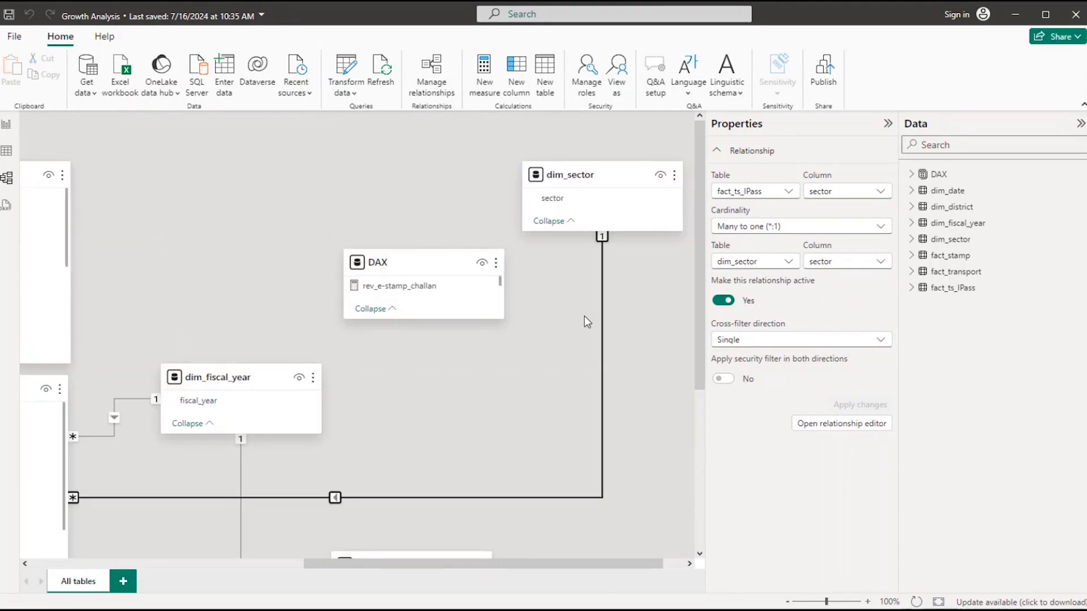
left_click_drag(602, 168, 346, 223)
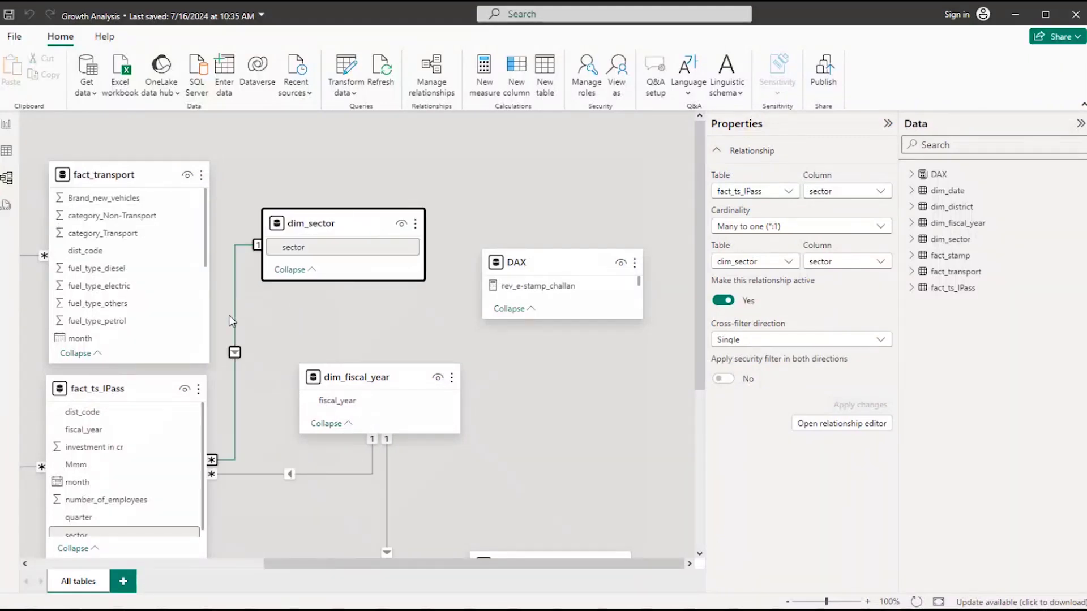
Examine the model diagram's fact tables and their relationships with dim_sector and dim_fiscal_year
scroll(266, 371, "down", 2)
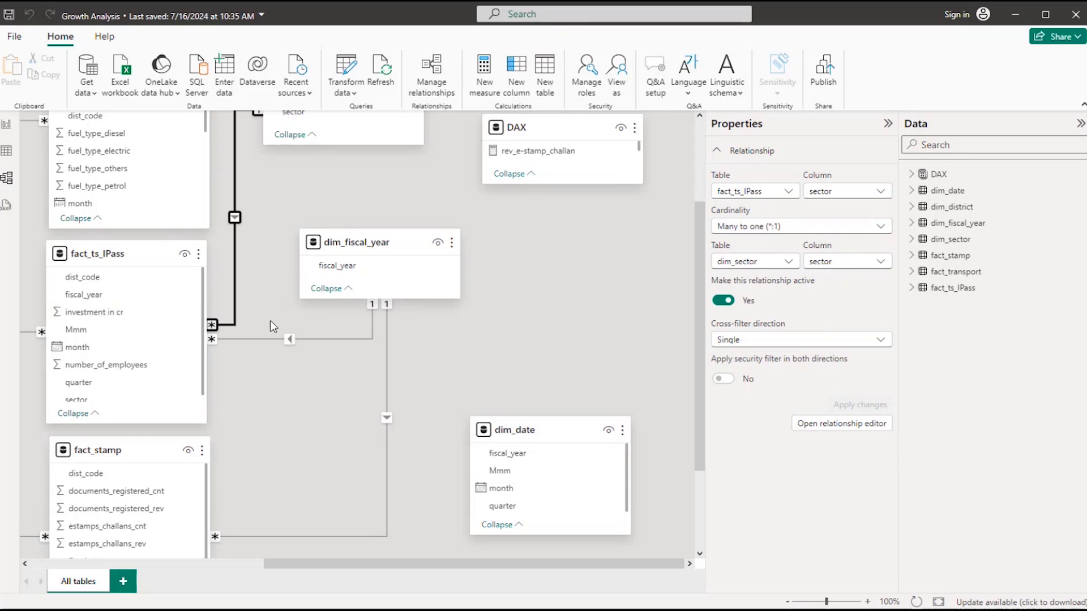
scroll(271, 322, "up", 3)
scroll(131, 290, "down", 3)
scroll(131, 289, "up", 4)
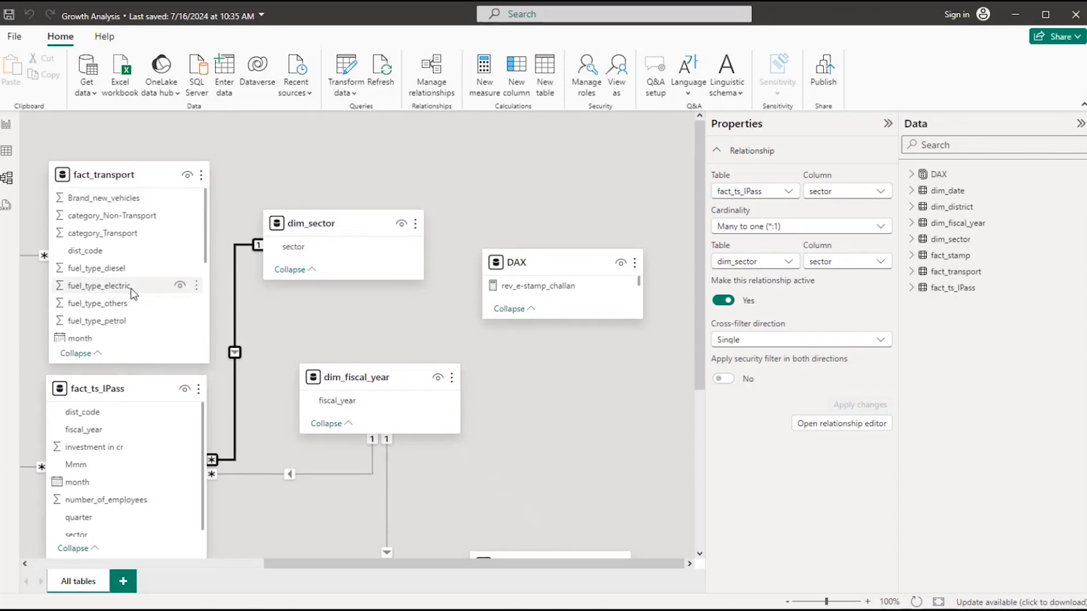
scroll(133, 294, "down", 5)
scroll(147, 334, "down", 3)
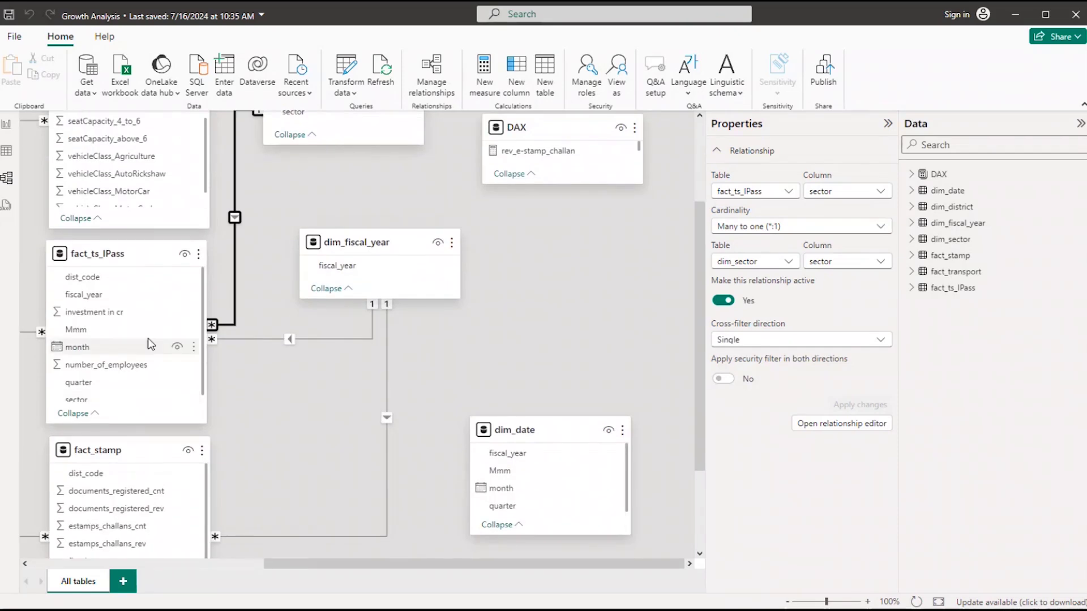
scroll(150, 344, "down", 1)
scroll(150, 343, "down", 2)
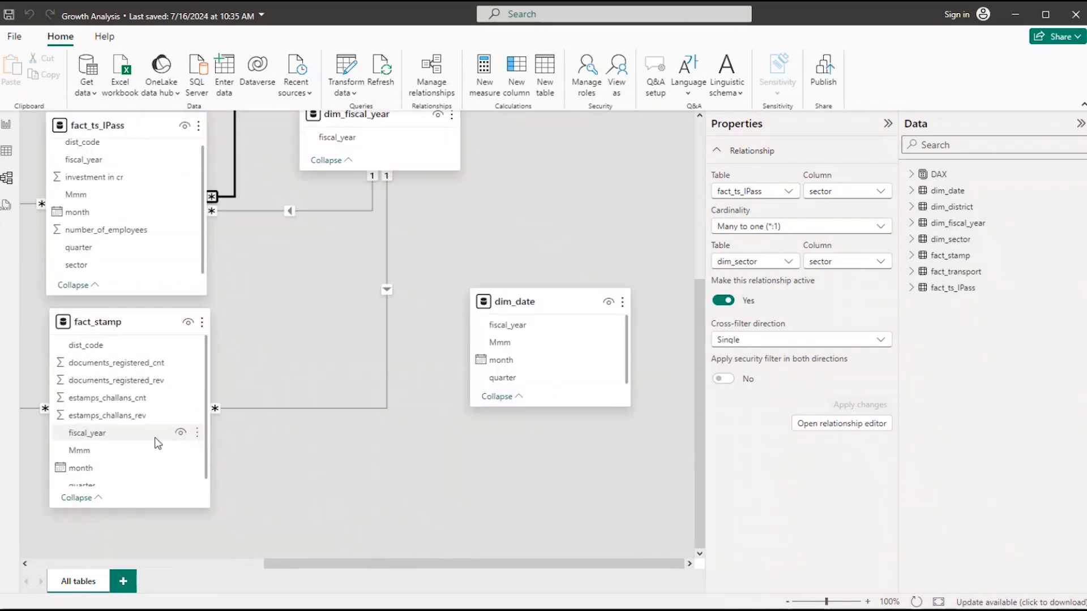
scroll(130, 459, "down", 1)
scroll(130, 453, "up", 1)
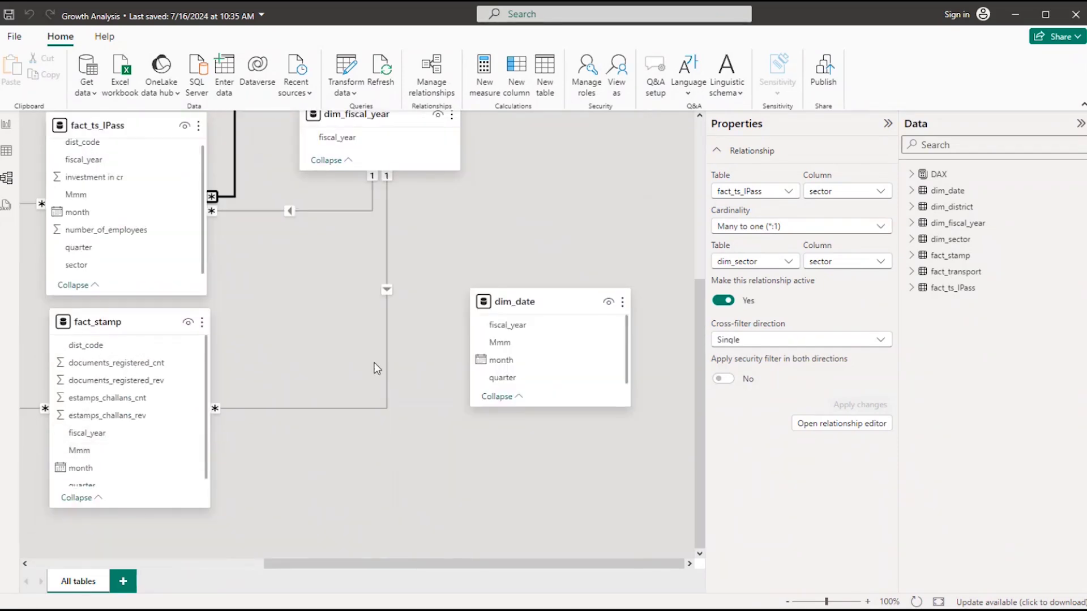
scroll(239, 369, "up", 3)
scroll(239, 369, "up", 1)
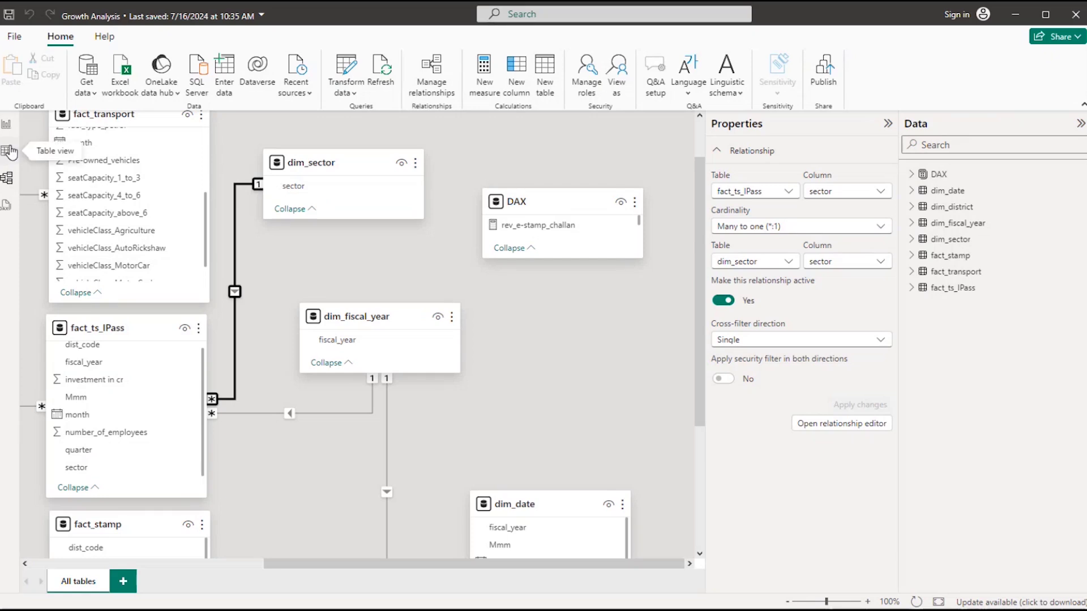
Back in the report, try splitting the district matrix by the dim_sector sector field, then remove that field
left_click(9, 128)
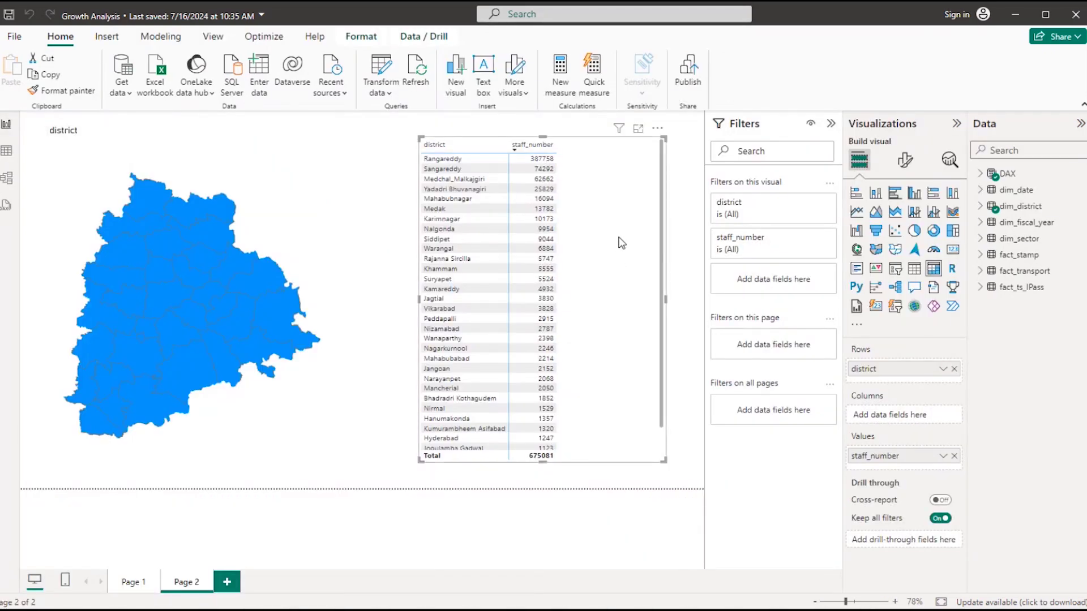
left_click(995, 239)
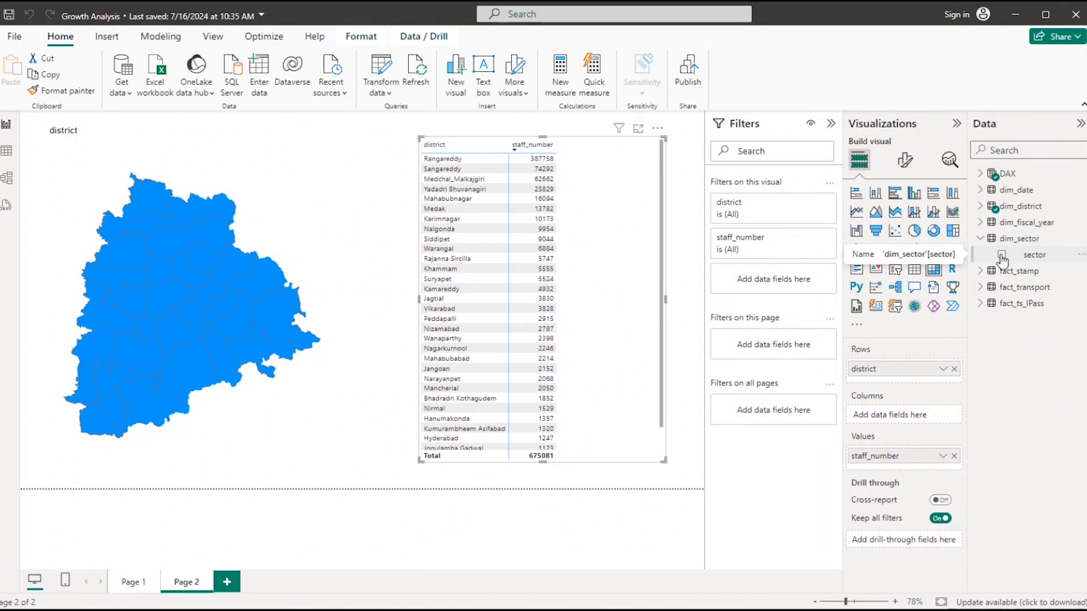
left_click(1002, 255)
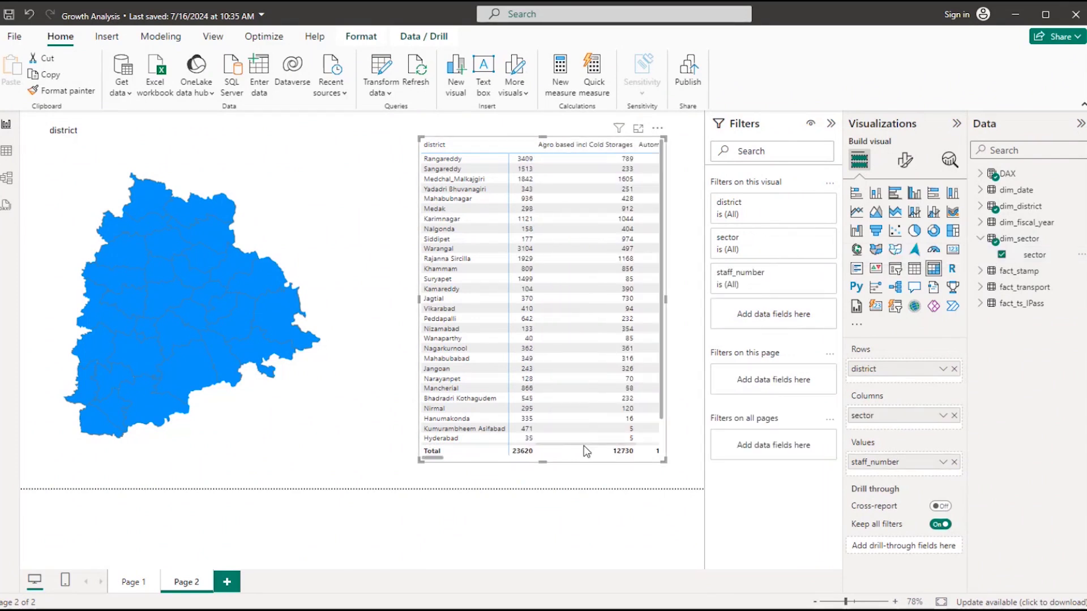
mouse_move(437, 459)
left_mouse_down()
mouse_move(612, 446)
mouse_move(432, 457)
left_mouse_up()
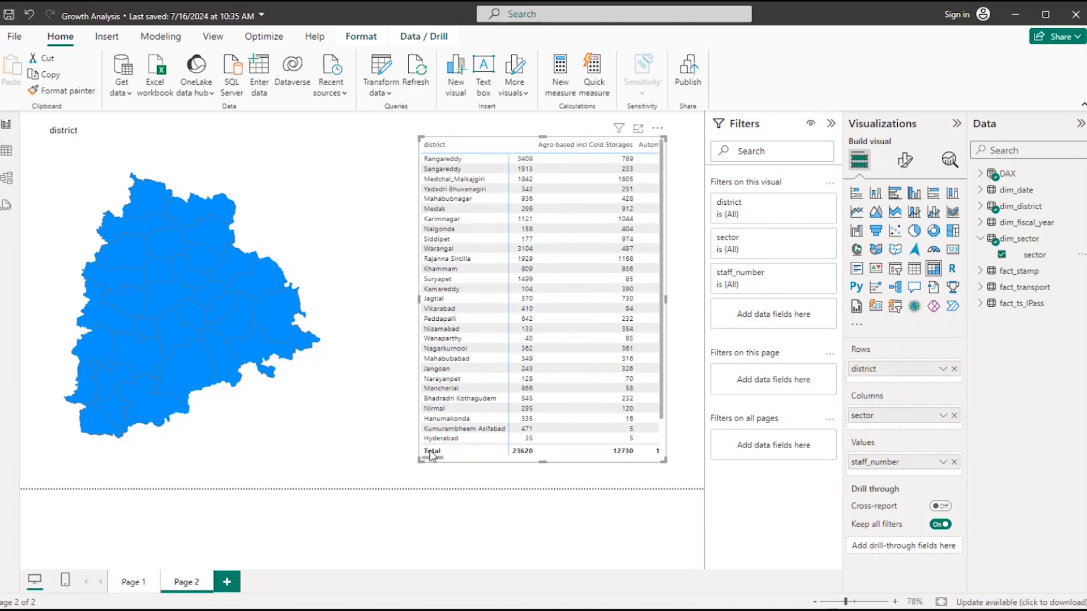
left_click(1002, 255)
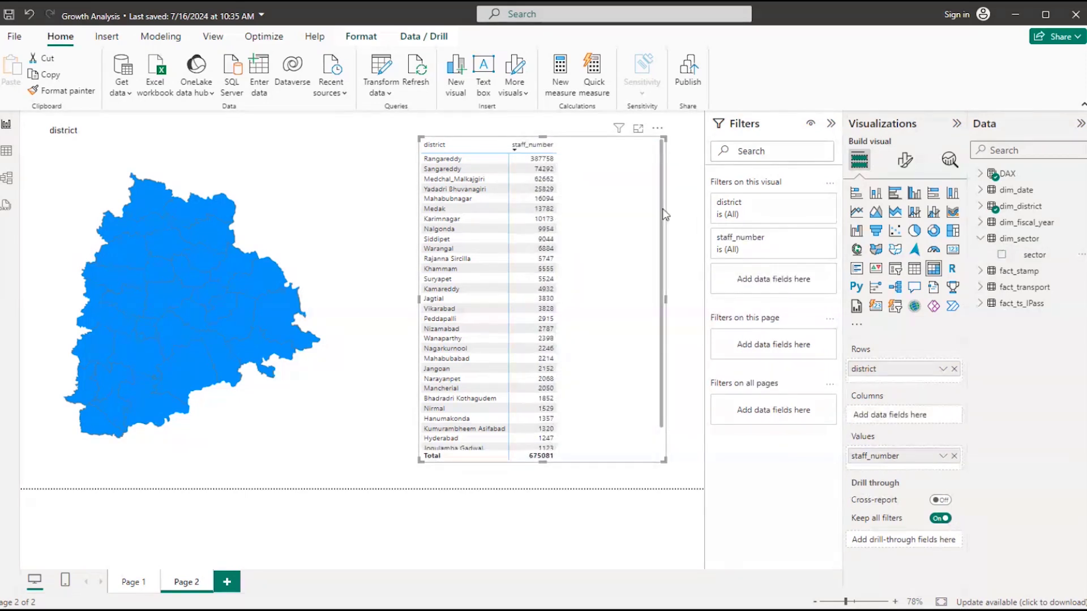
Narrow the district staff_number matrix, move it closer to the map, and convert it to a table visual
left_click_drag(664, 298, 583, 305)
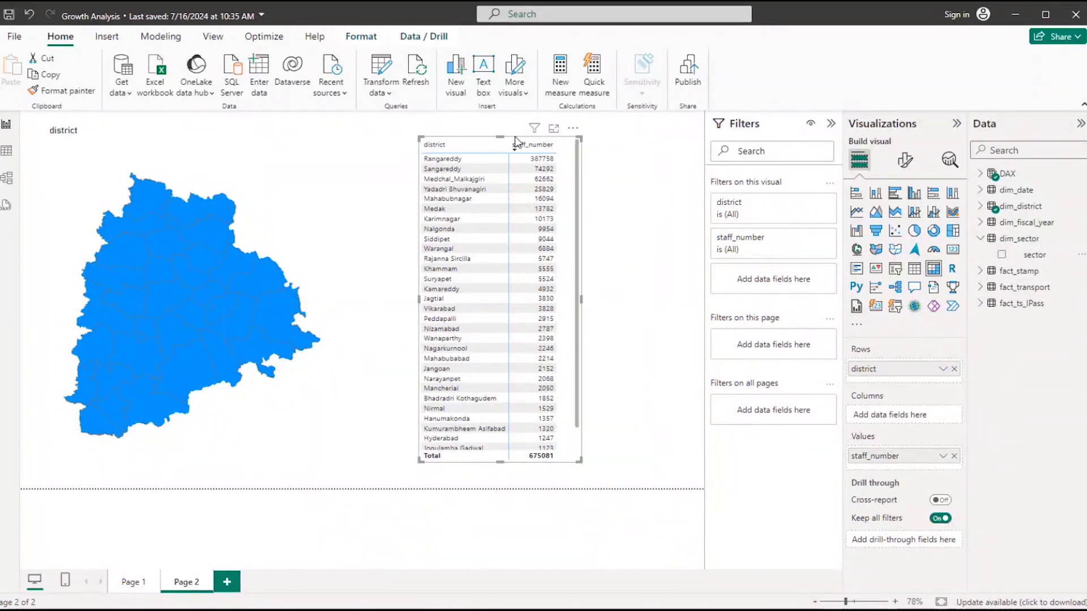
left_click_drag(515, 141, 478, 157)
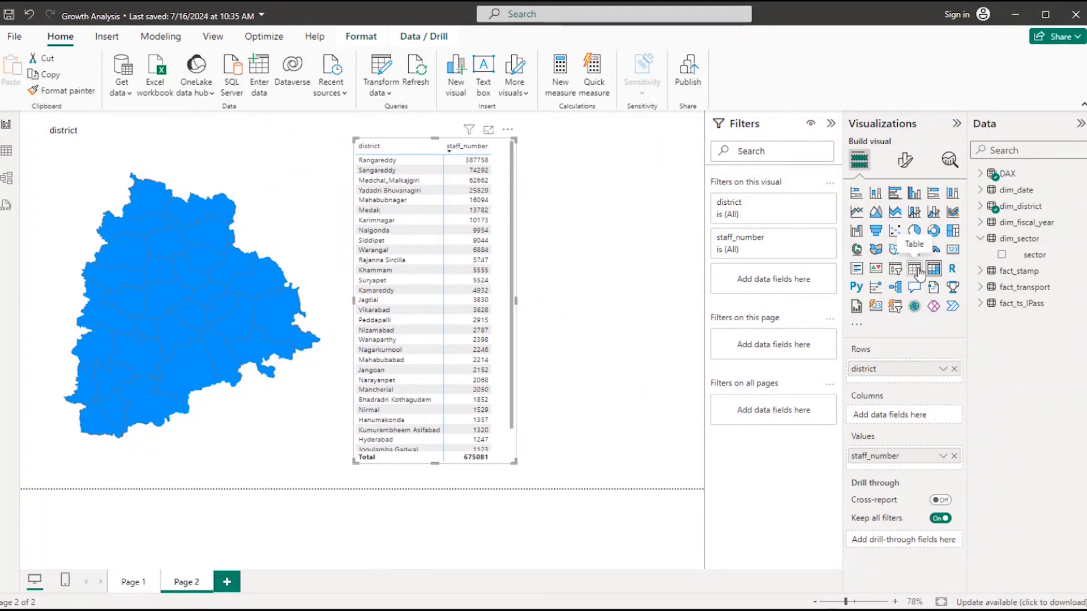
left_click(915, 270)
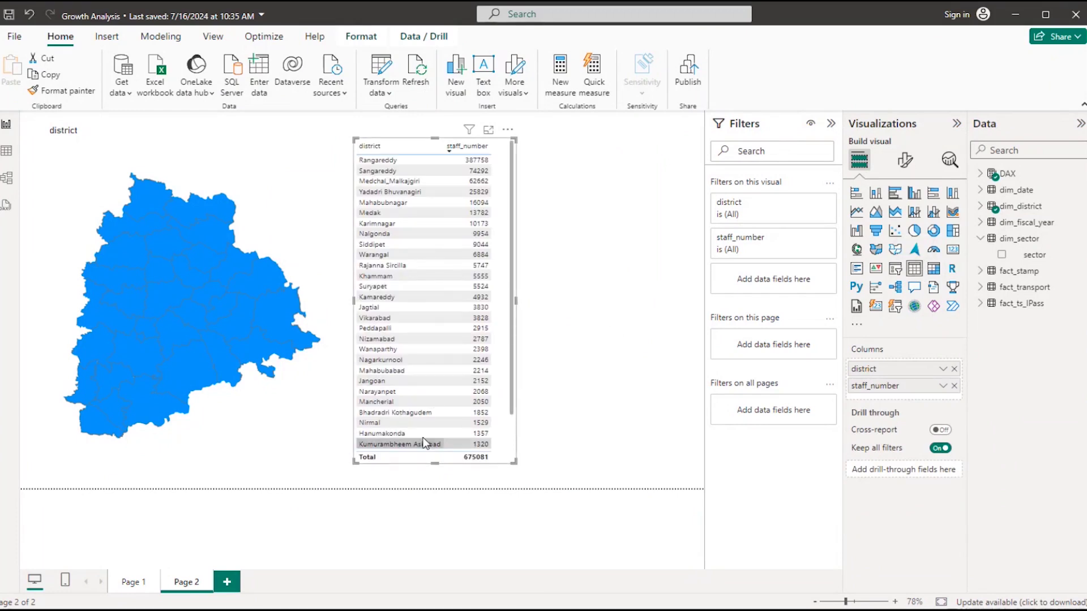
Add a new table visual beside the district table with the sector field from dim_sector
left_click(624, 216)
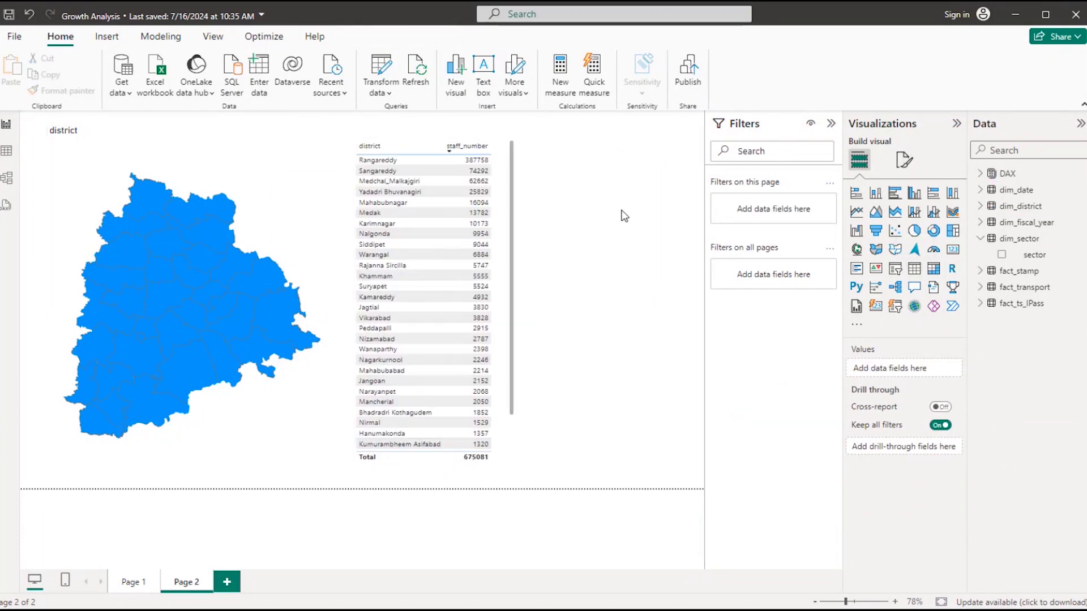
left_click(914, 269)
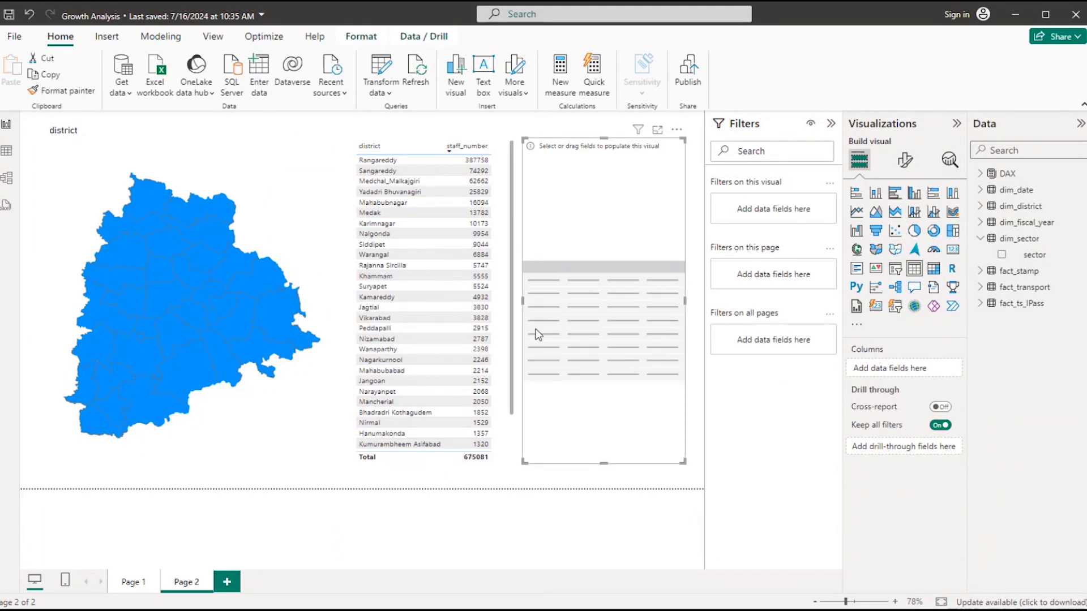
left_click(1001, 255)
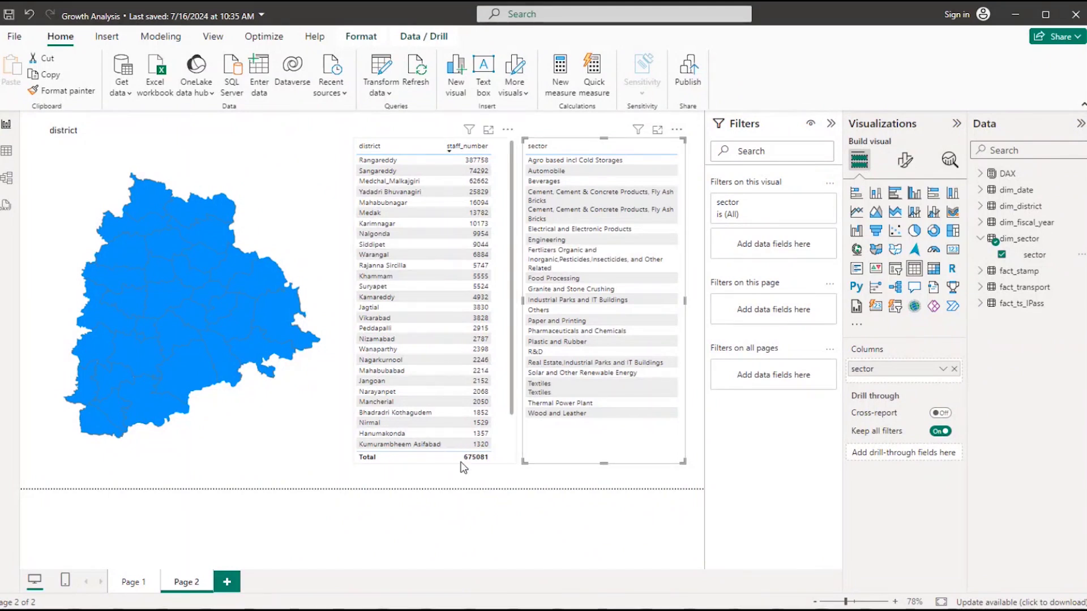
Add a new report page, and delete the sector table visual from Page 2
left_click(227, 583)
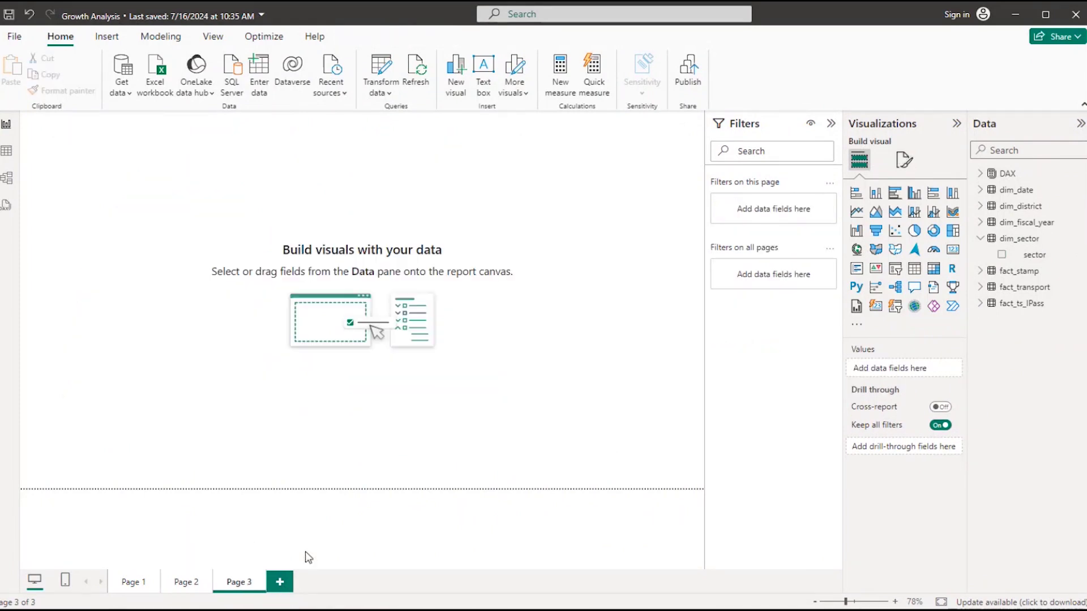
left_click(192, 583)
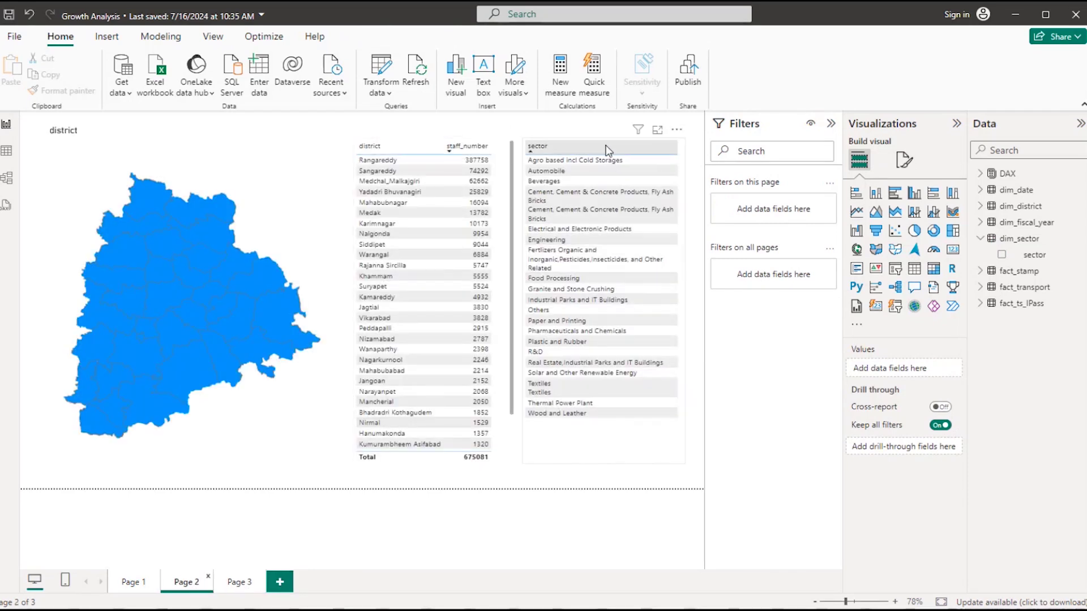
left_click(603, 142)
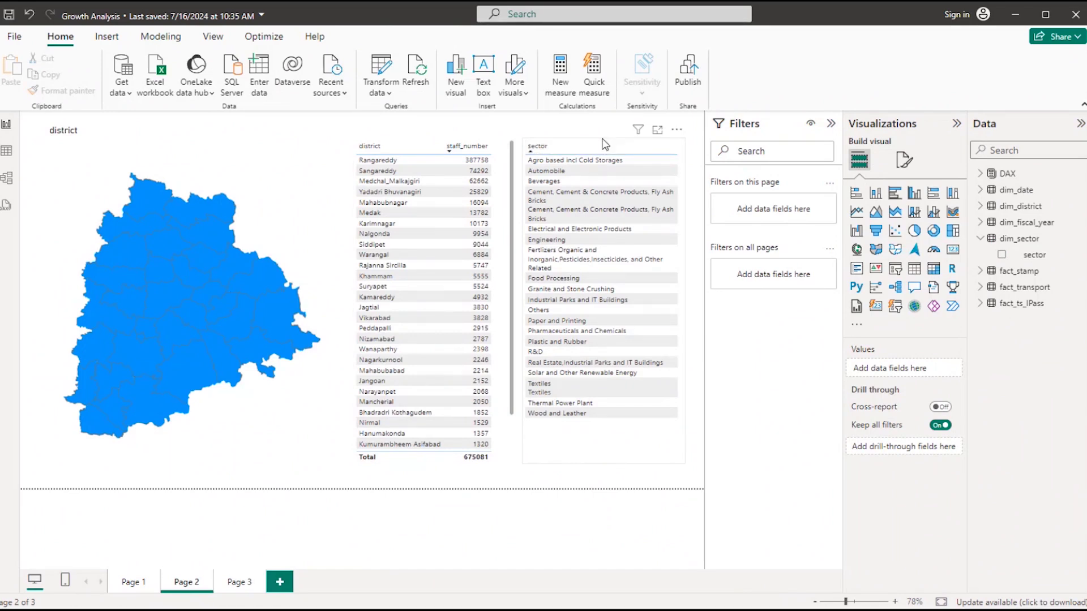
left_click(601, 140)
key("Delete")
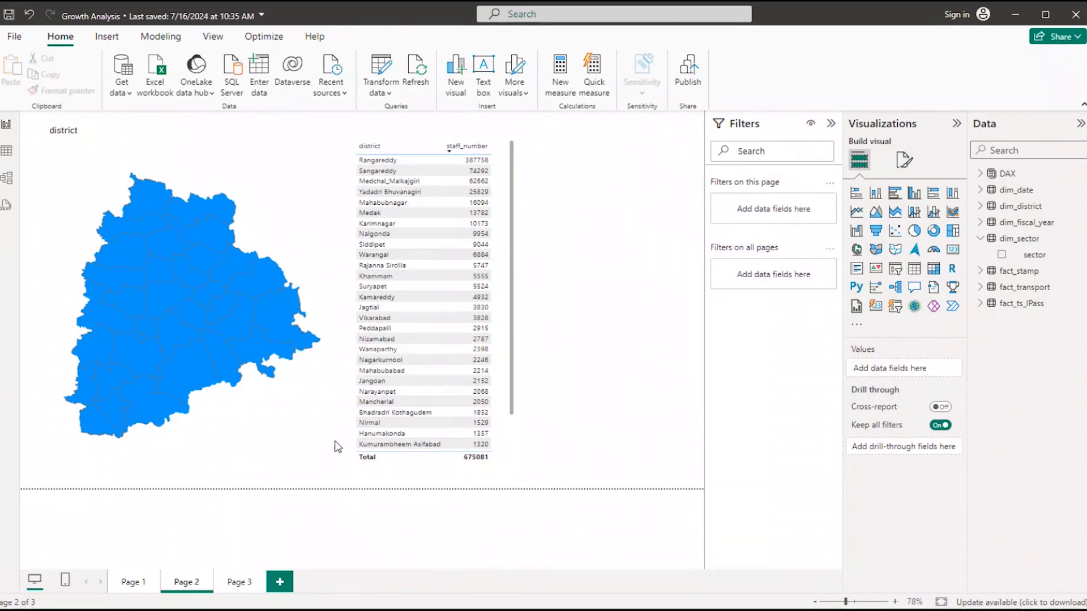
On Page 3, add a table visual with the dim_sector sector field, lengthen it to show all sectors, and move it off the page edge
left_click(240, 583)
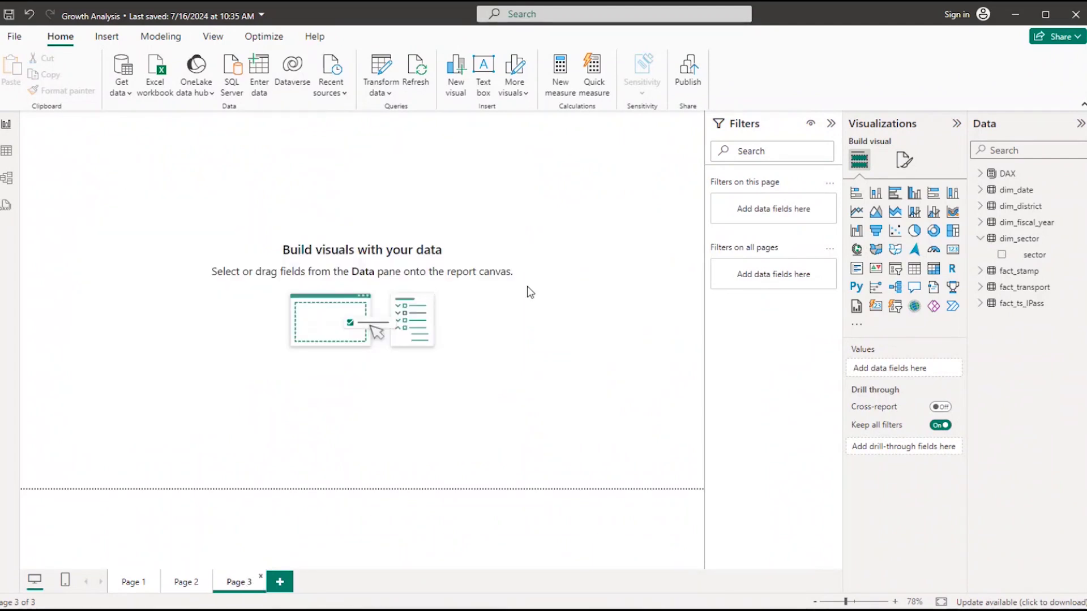
left_click(916, 269)
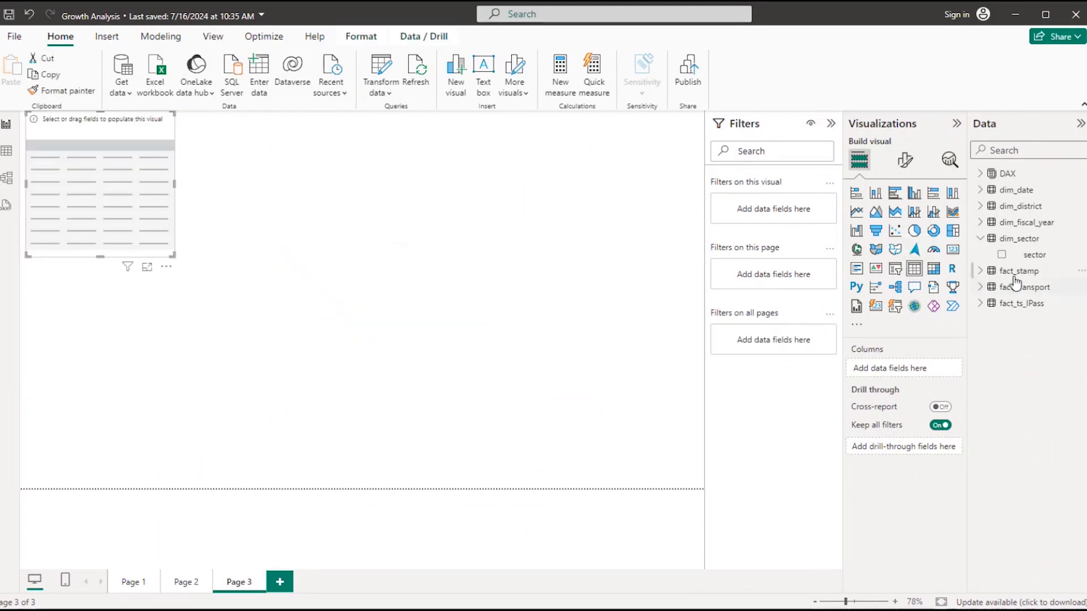
left_click(1001, 255)
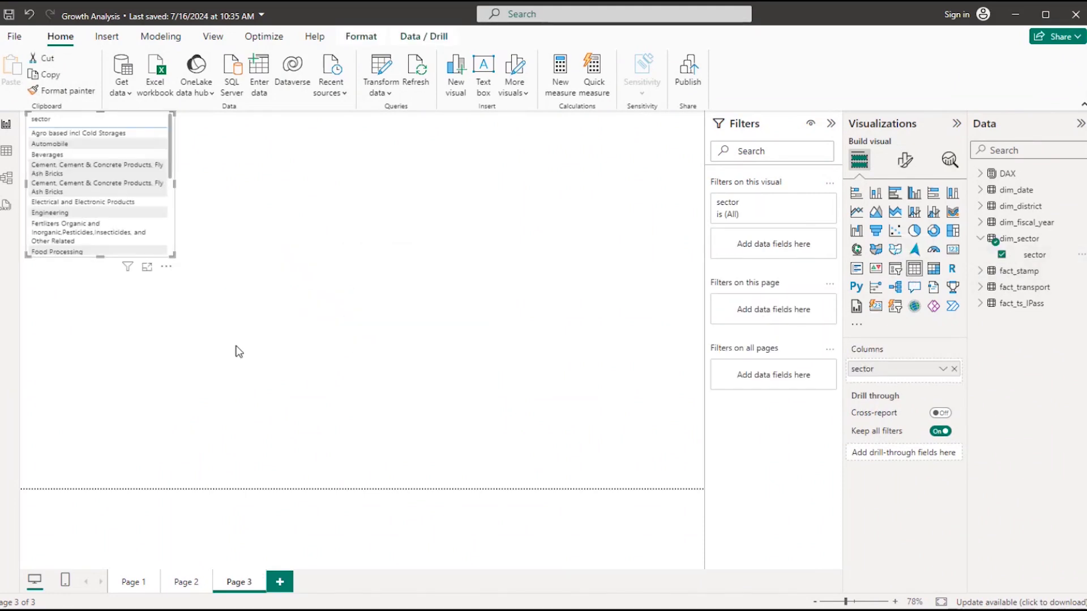
left_click_drag(106, 287, 126, 418)
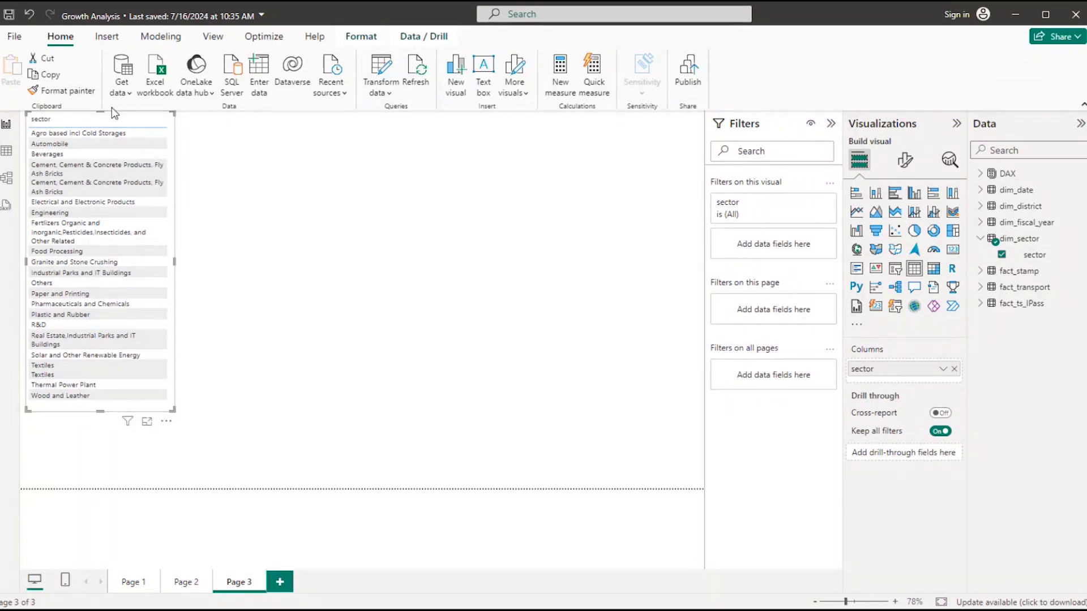
left_click_drag(114, 111, 125, 151)
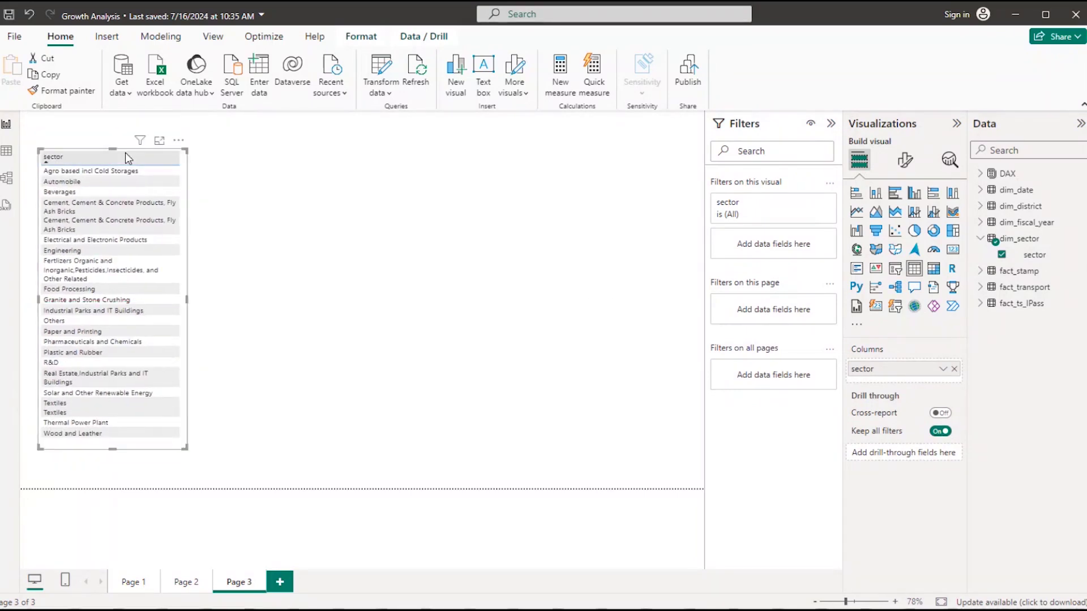
Add number_of_employees and investment in cr from fact_ts_IPass to the sector table, widening the table for the employee column
left_click(980, 305)
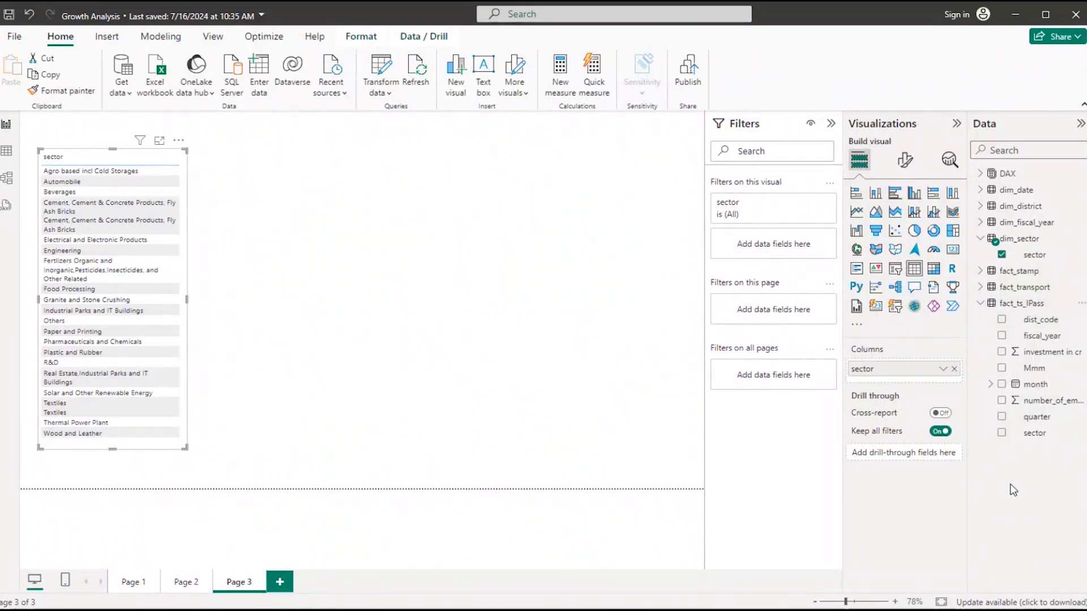
left_click(1002, 402)
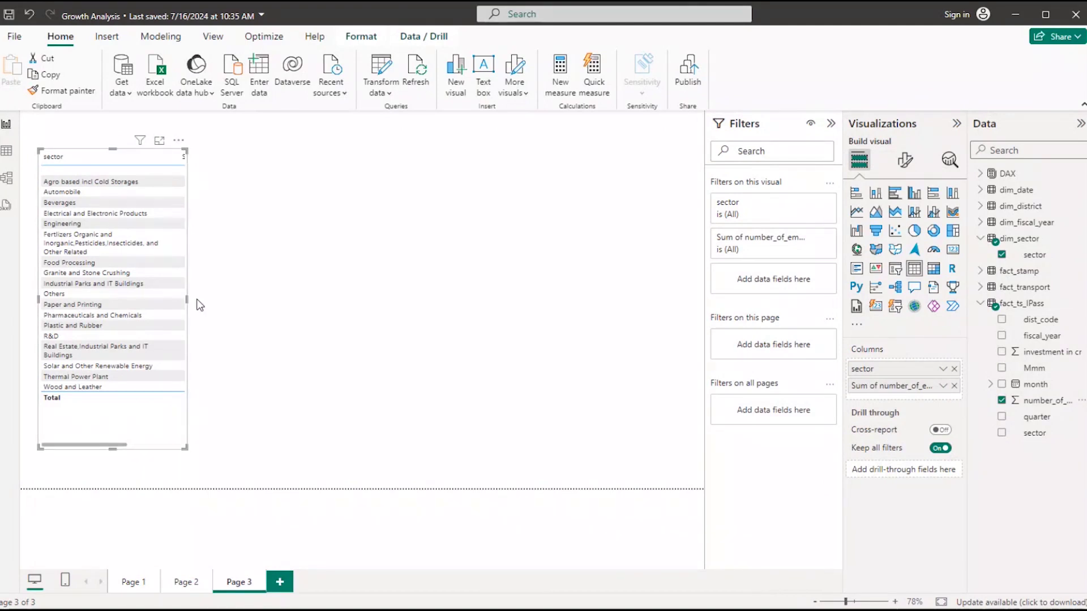
left_click_drag(187, 299, 338, 300)
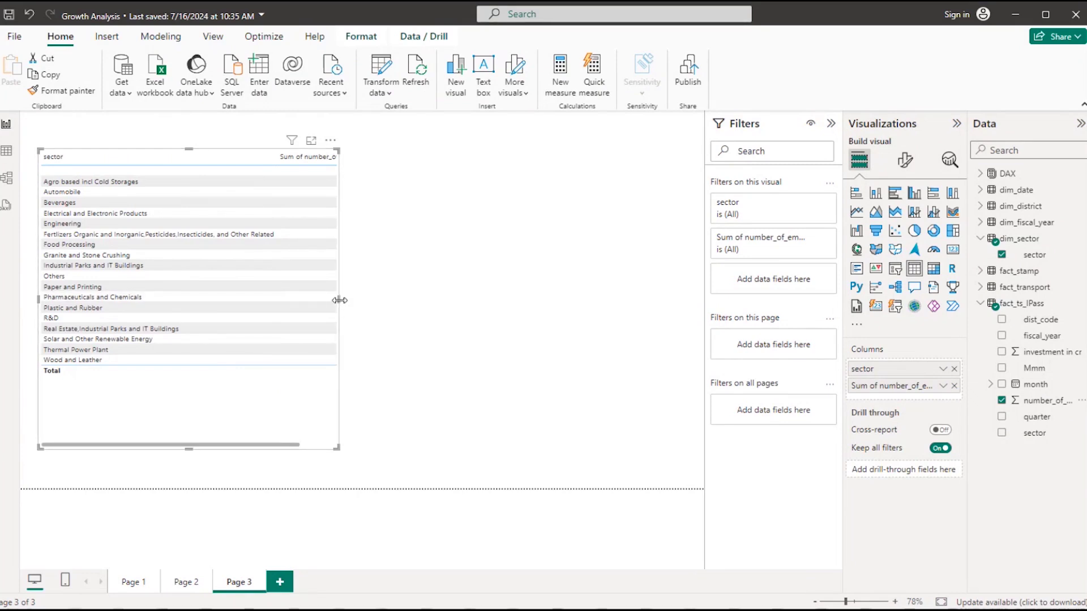
left_click_drag(339, 300, 448, 300)
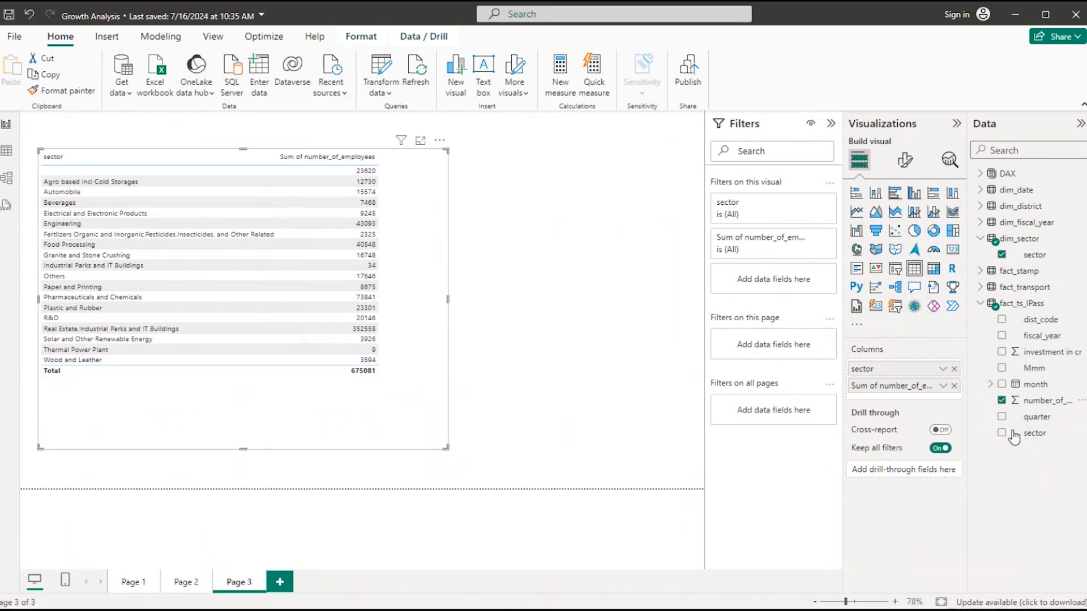
left_click(1002, 353)
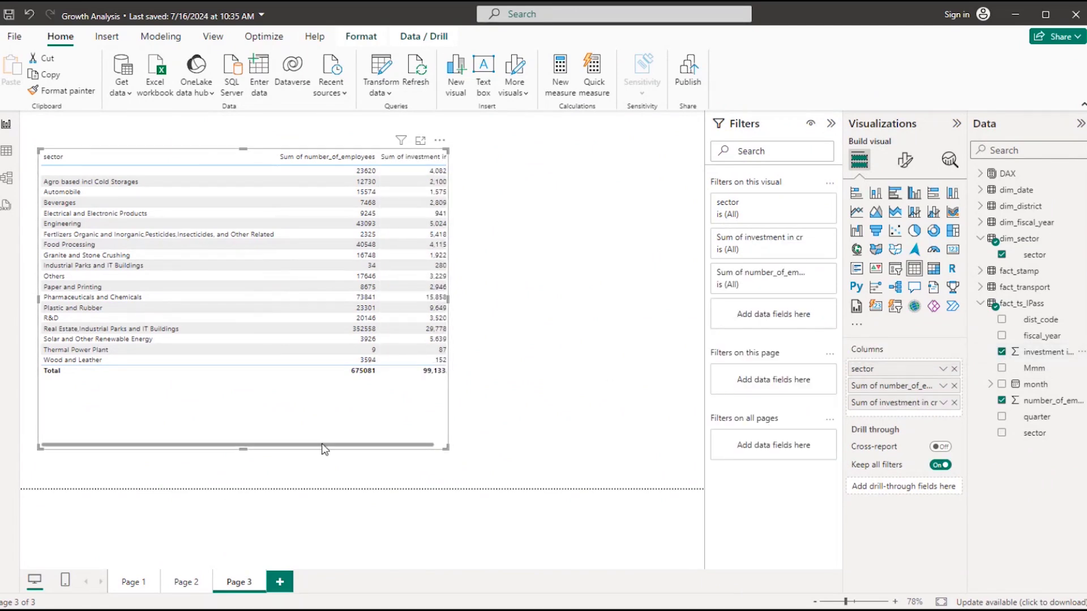
left_click_drag(377, 445, 390, 448)
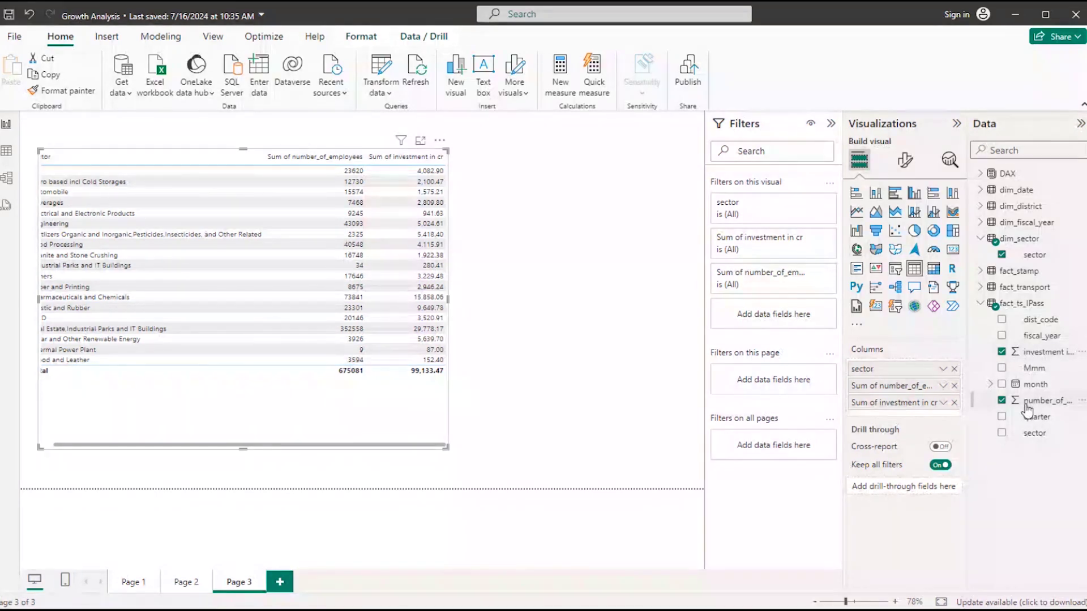
Review the fact_transport field list and inspect the table's data, from the district code and month to the fuel type and vehicle class columns
left_click(998, 289)
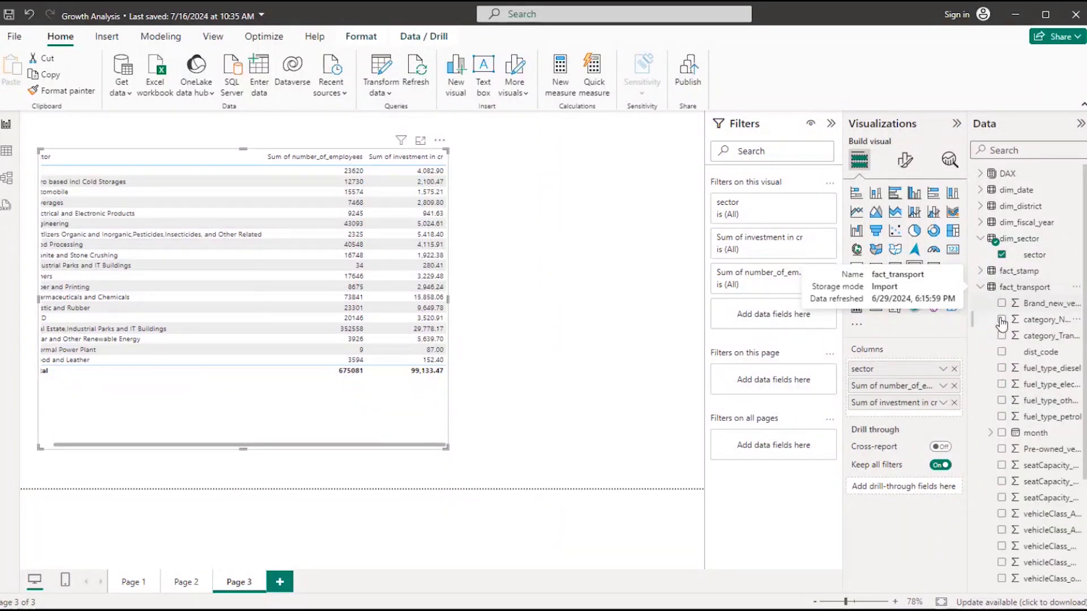
scroll(1022, 362, "down", 3)
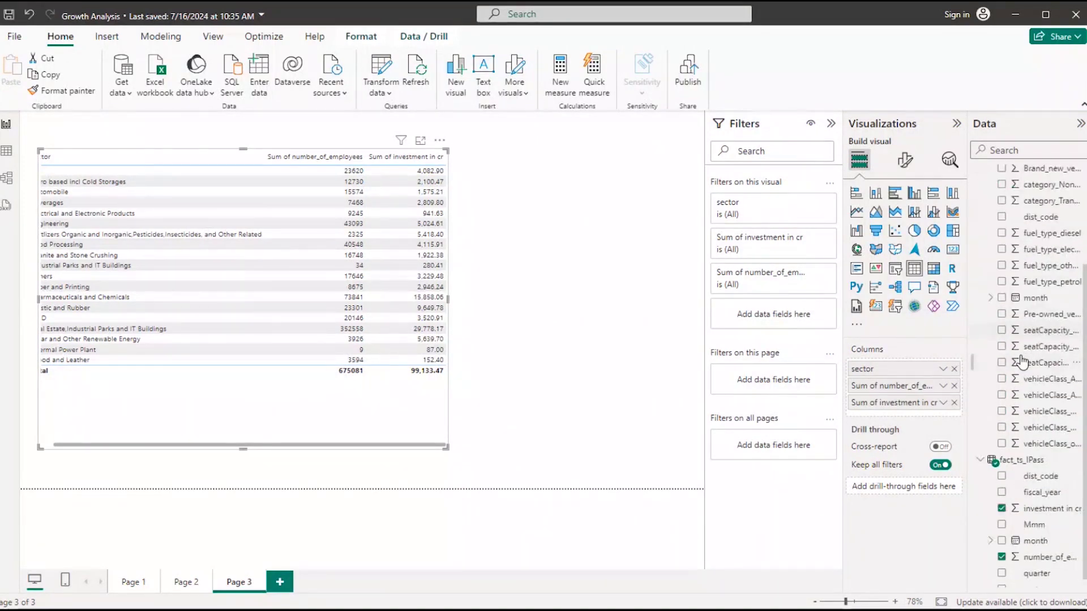
scroll(1026, 430, "up", 2)
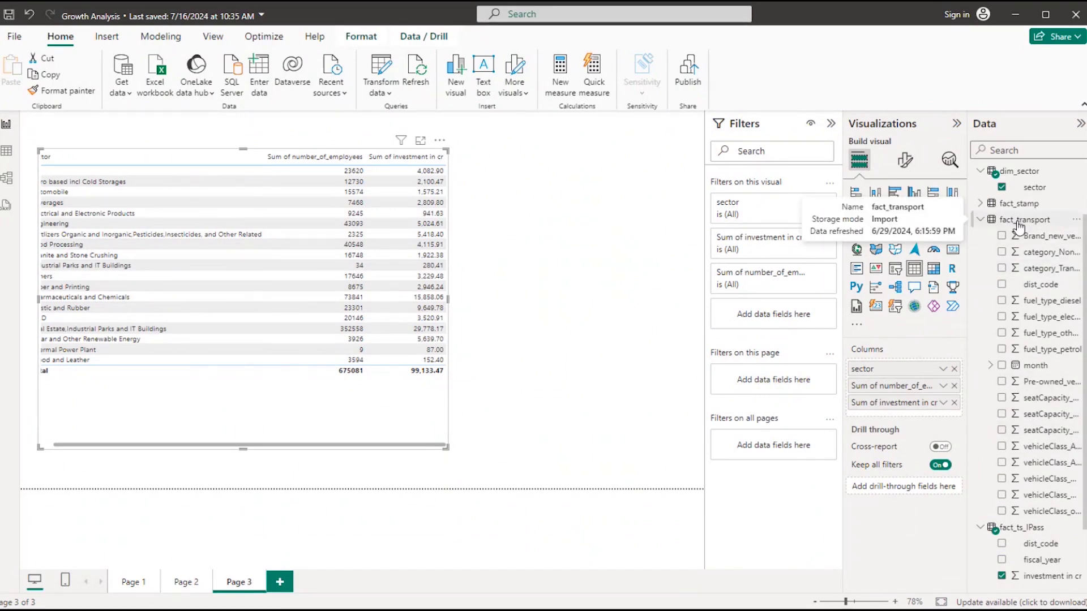
left_click(6, 151)
left_click(940, 206)
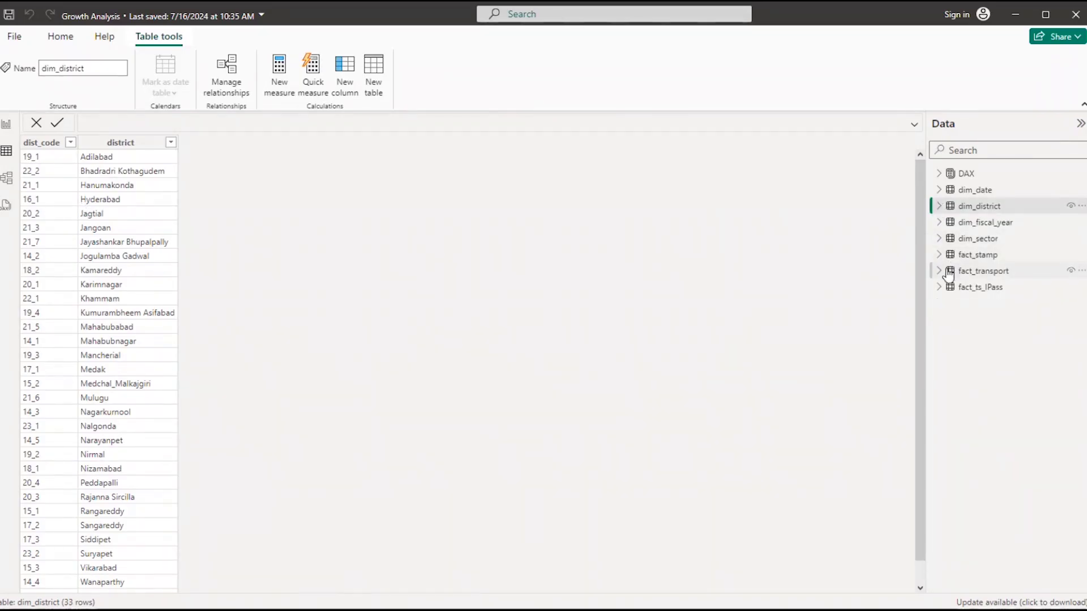
left_click(940, 271)
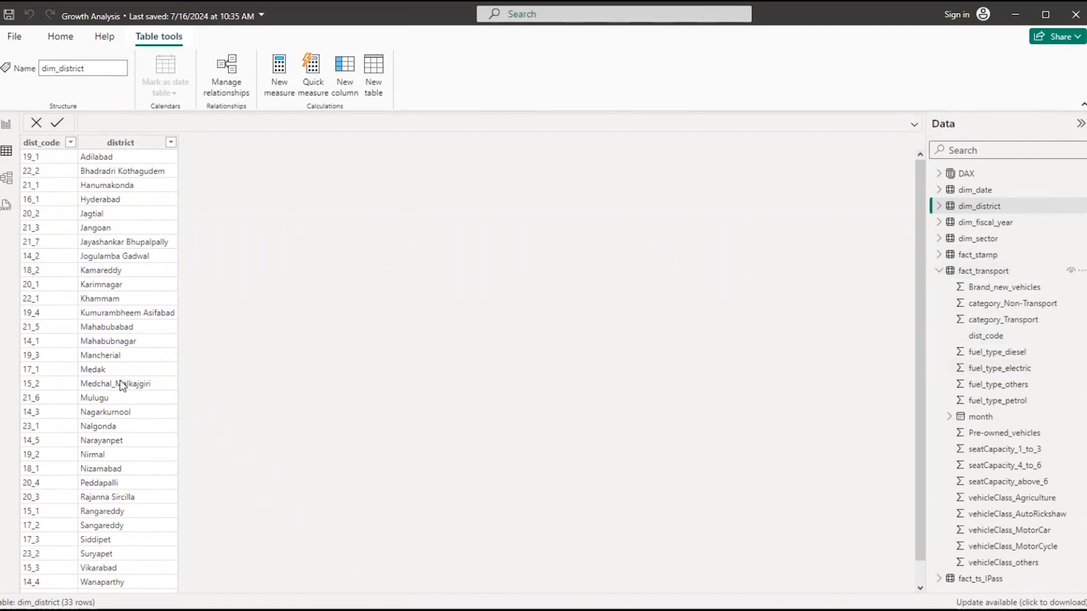
left_click(955, 275)
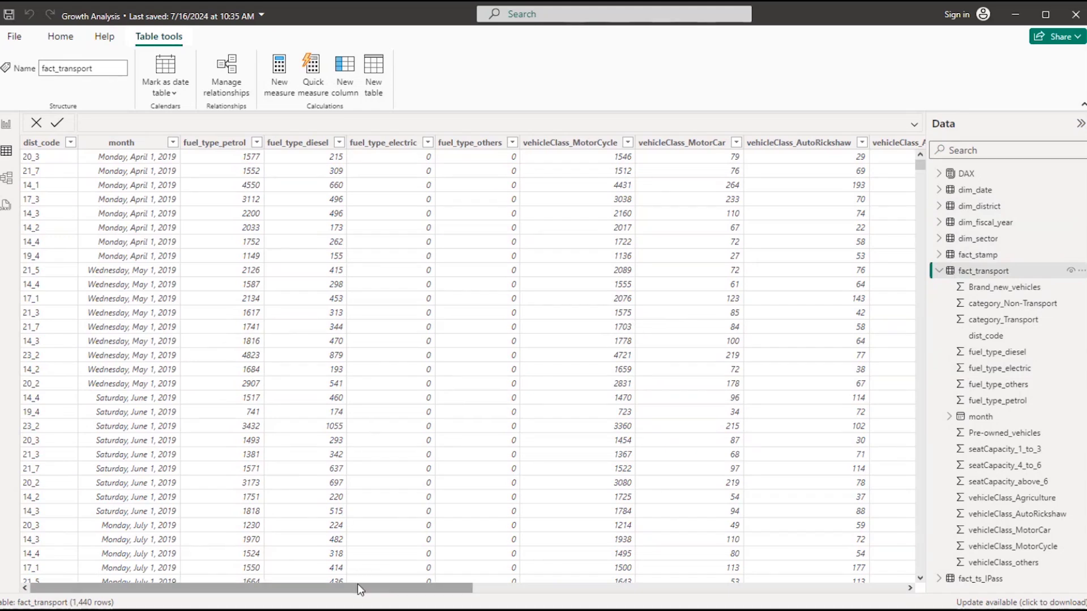
left_click_drag(365, 589, 484, 588)
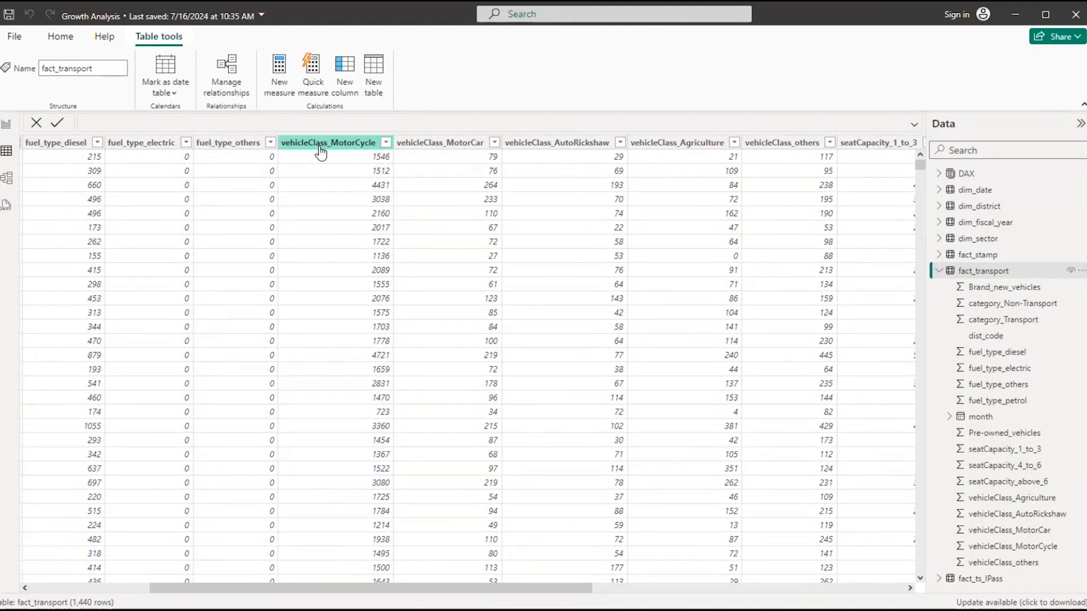
left_click_drag(376, 588, 215, 592)
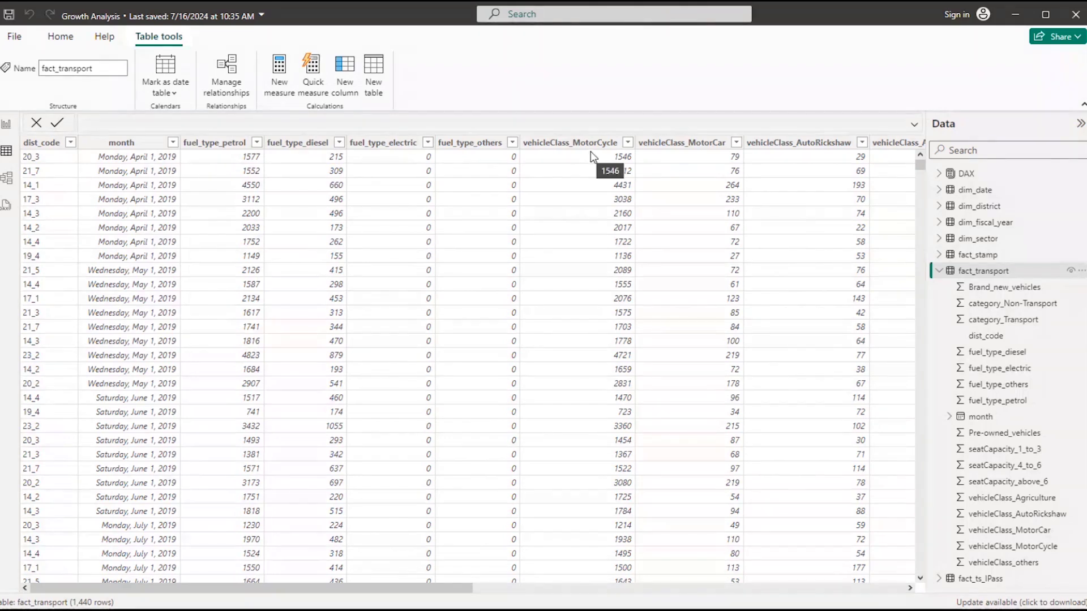
Examine the remaining fact_transport columns, covering vehicle class, seat capacity, brand-new and pre-owned vehicles, and the transport categories
left_click_drag(437, 589, 364, 593)
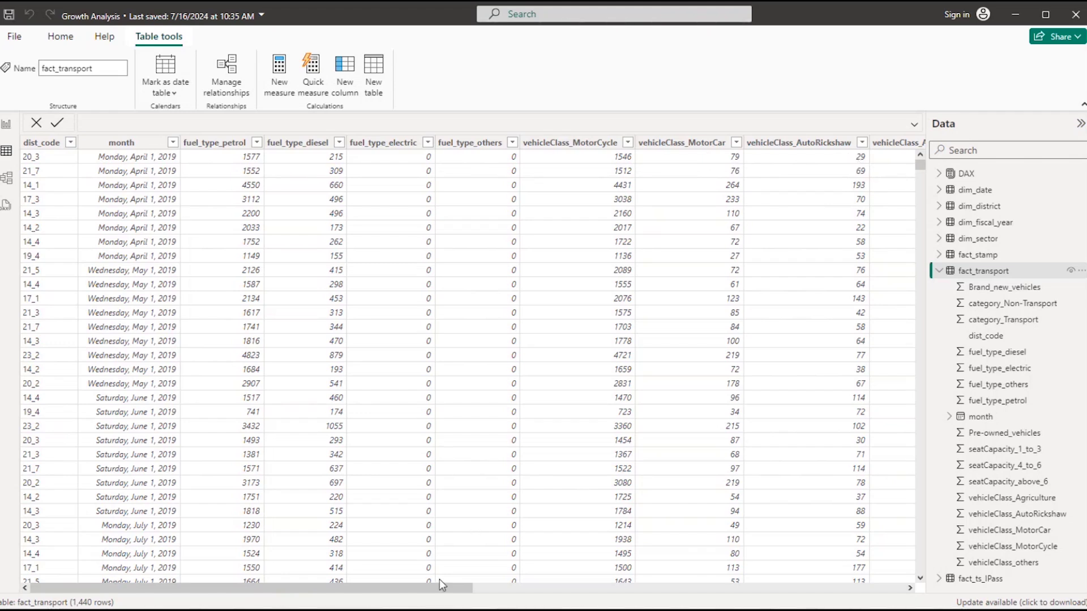
left_click_drag(440, 594, 546, 589)
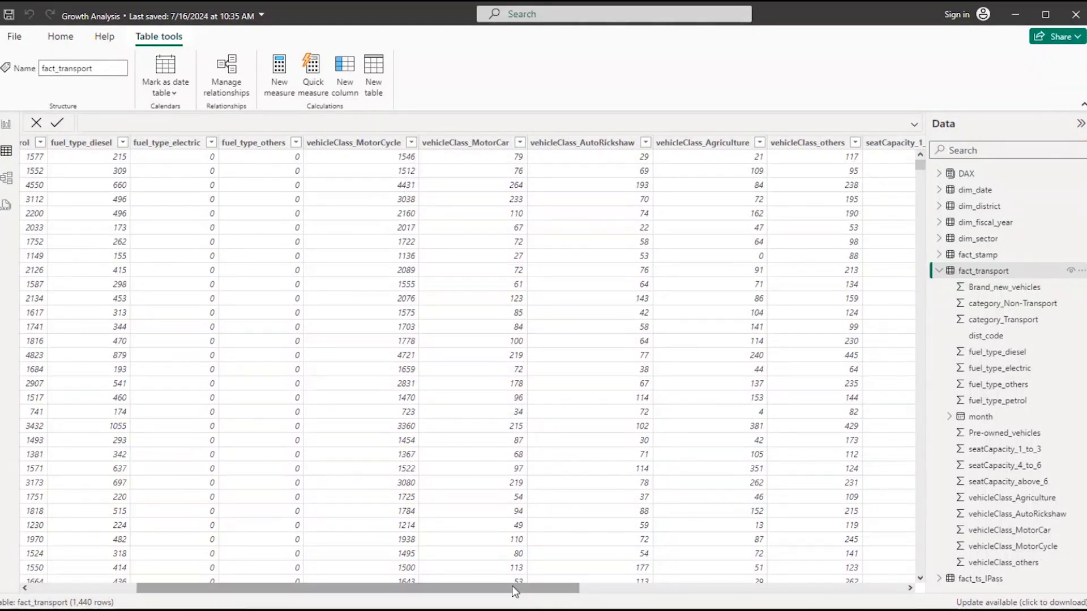
left_click_drag(507, 587, 702, 604)
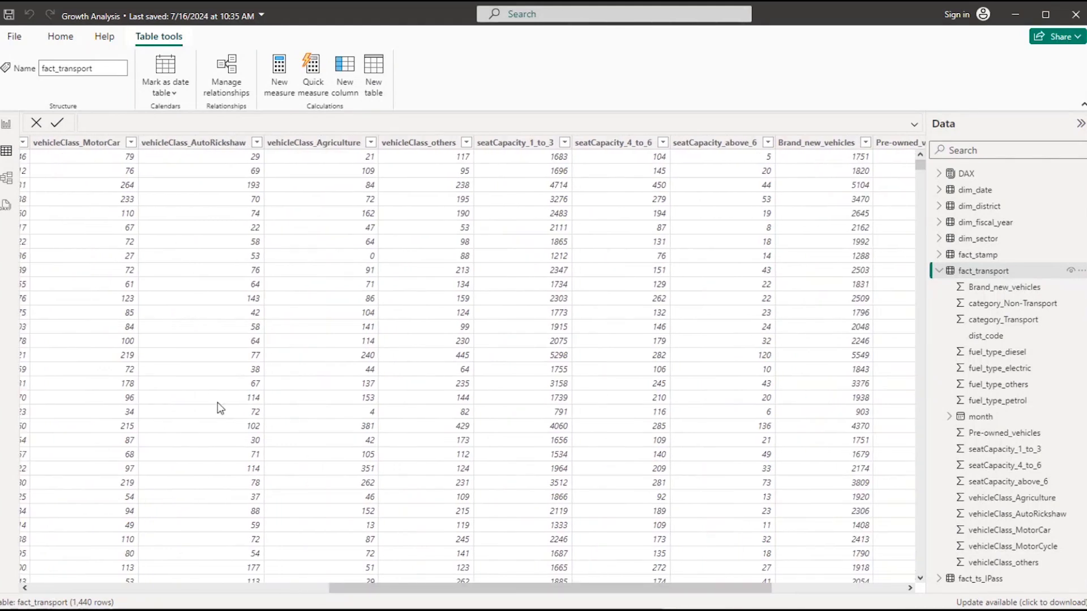
left_click_drag(508, 586, 196, 597)
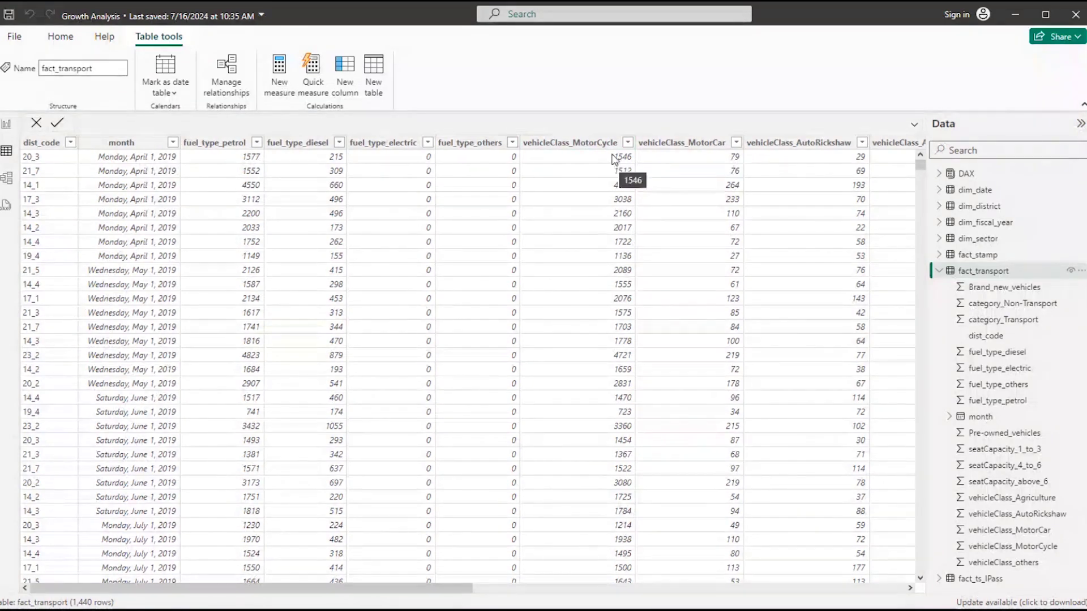
left_click_drag(461, 592, 549, 592)
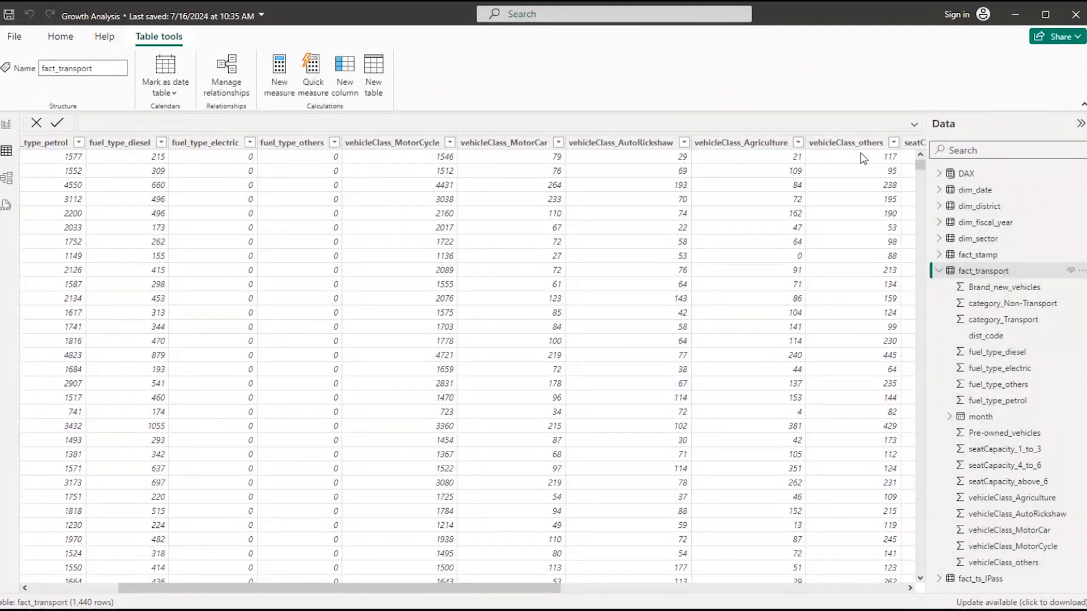
left_click_drag(535, 589, 725, 589)
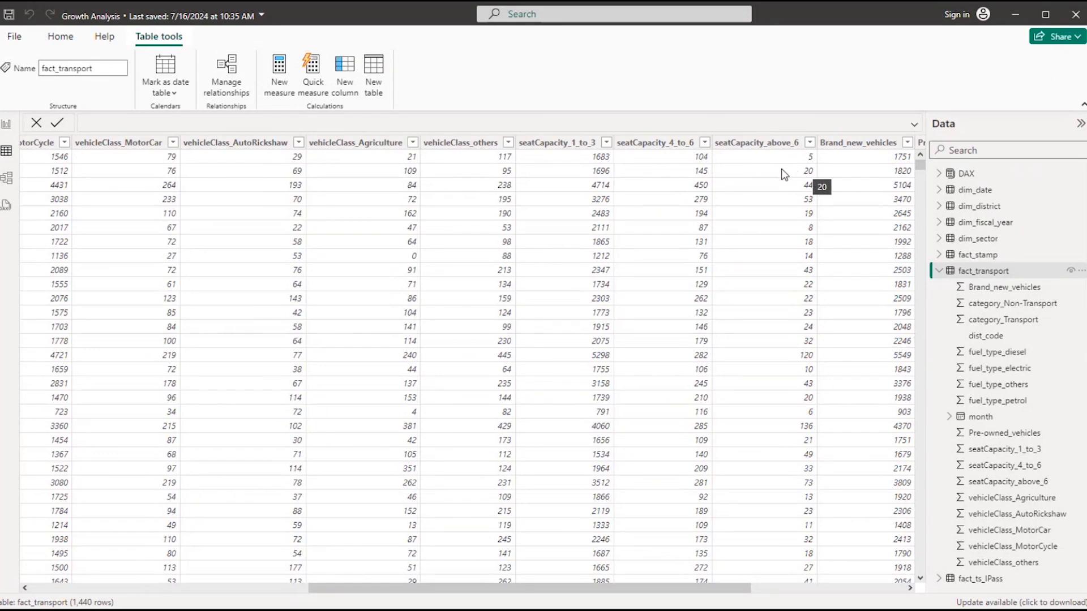
left_click_drag(674, 591, 836, 589)
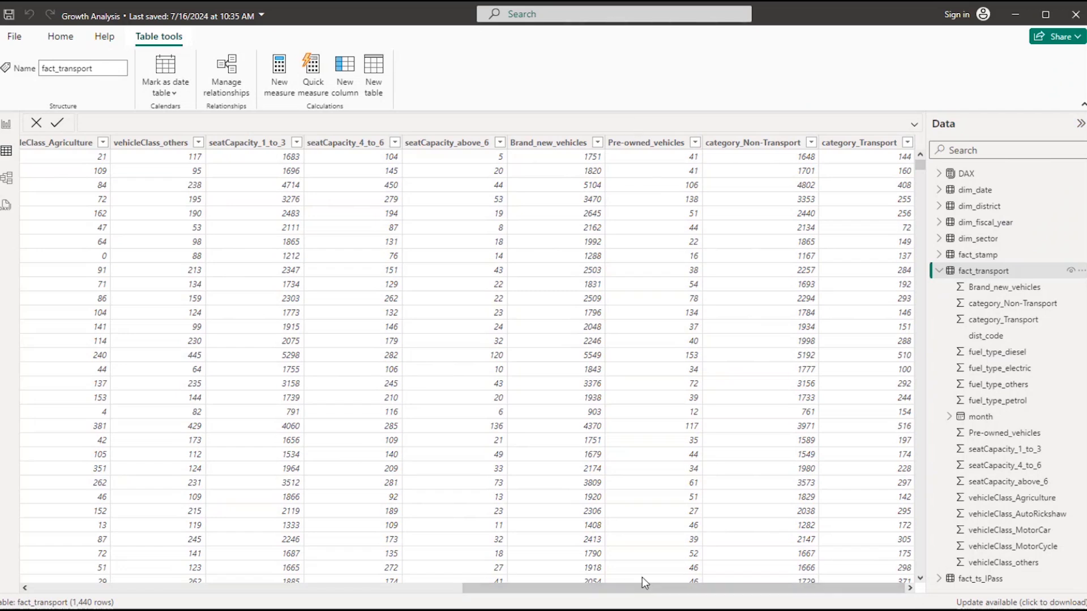
left_click_drag(647, 594, 204, 595)
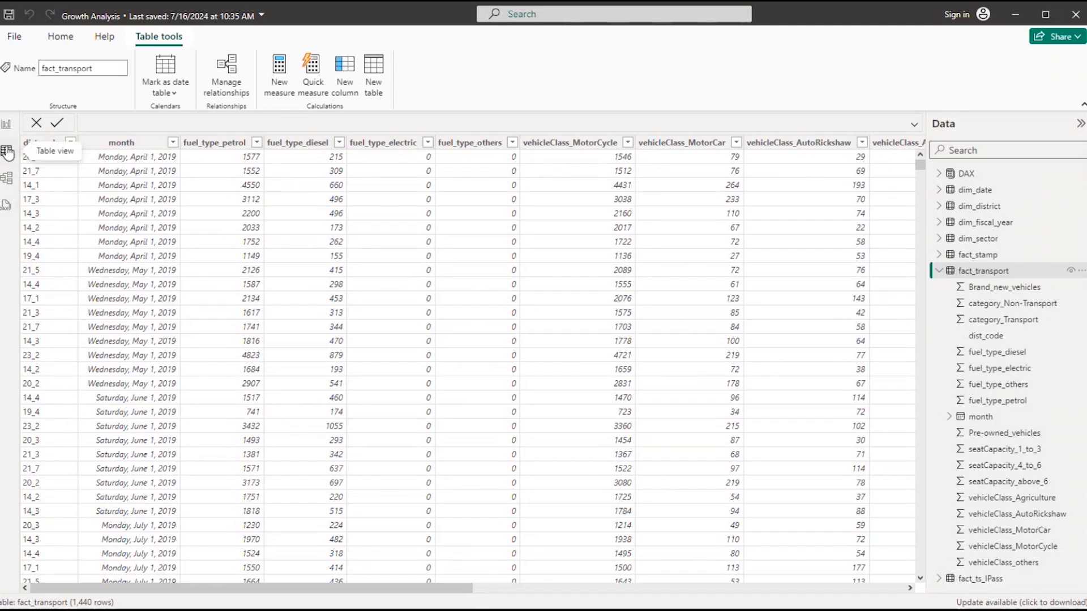
On Page 2, add the dist_code field from dim_district to the table of districts and staff numbers
left_click(7, 127)
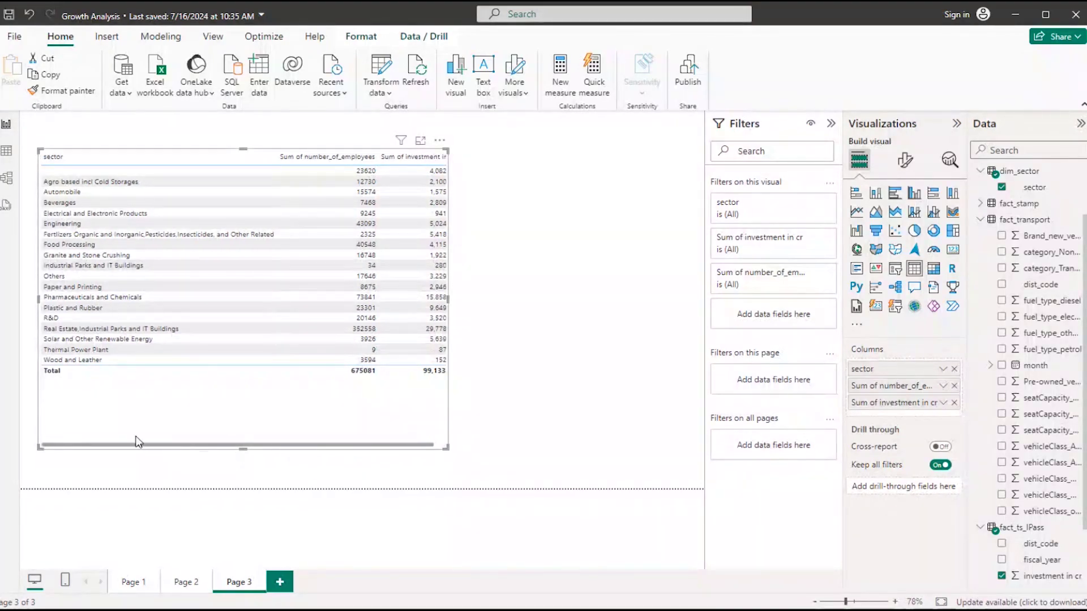
left_click(186, 582)
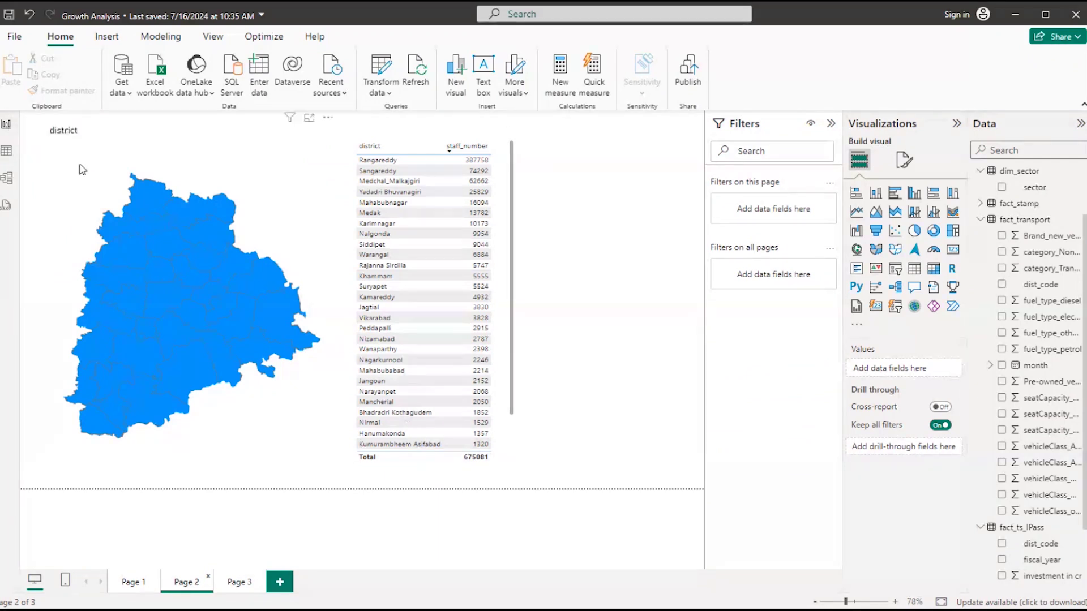
left_click(7, 152)
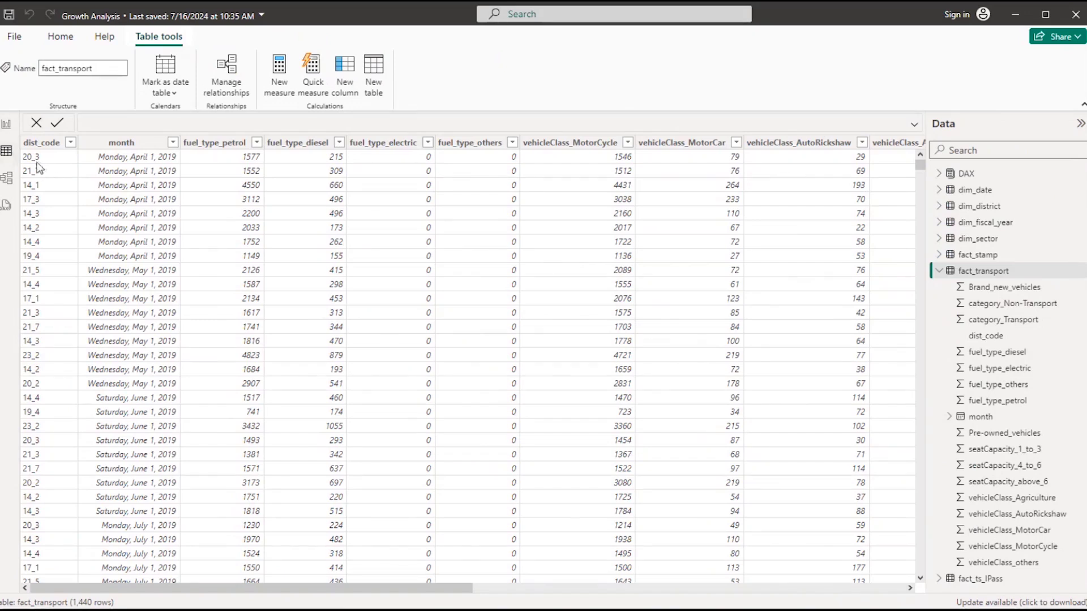
left_click(7, 124)
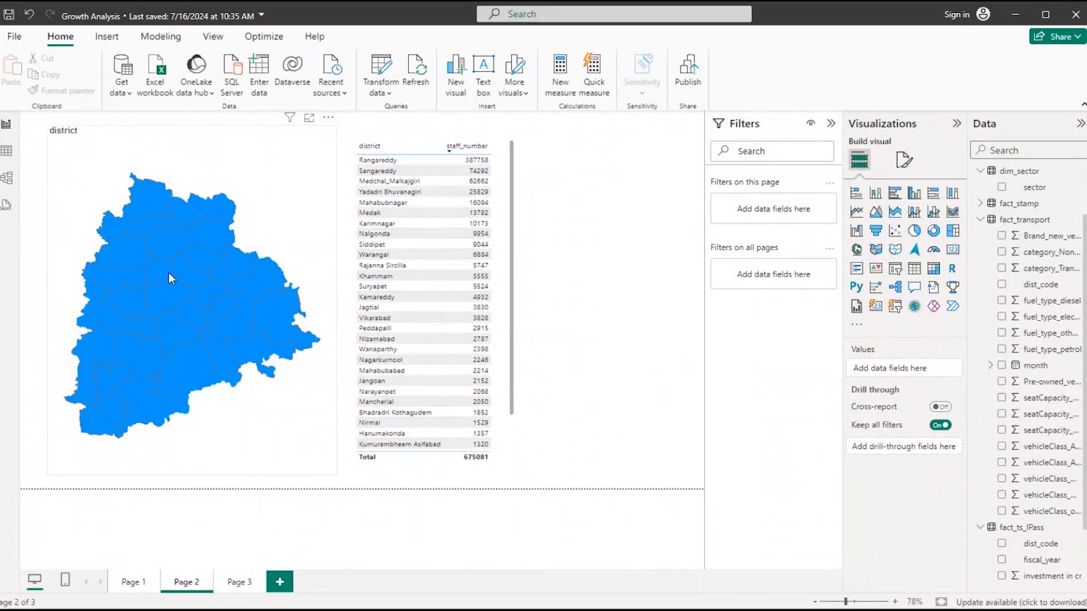
left_click(407, 463)
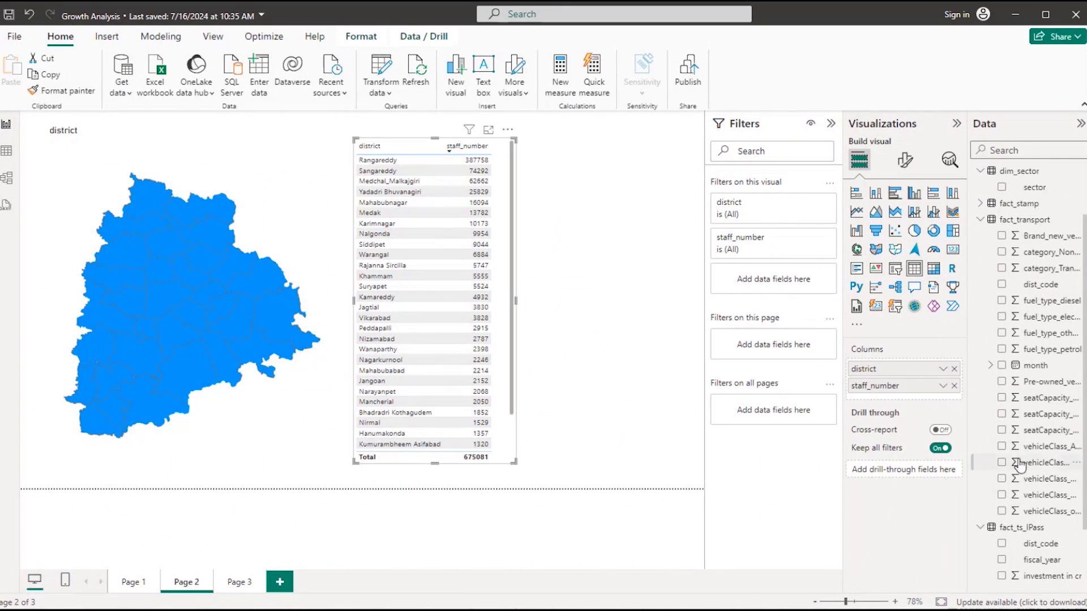
scroll(1021, 463, "down", 2)
scroll(1020, 466, "down", 1)
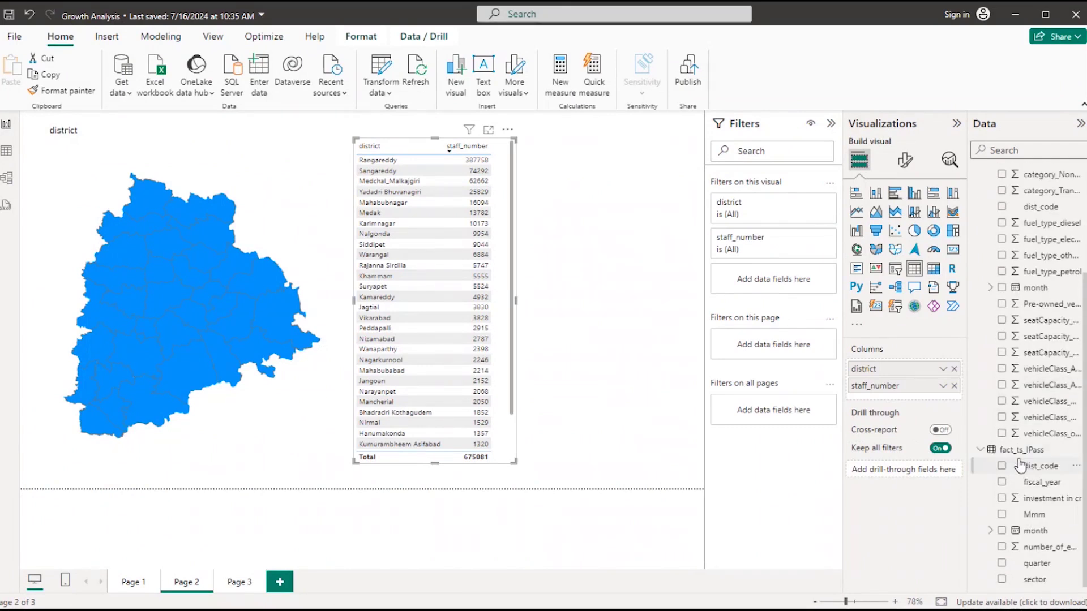
scroll(1021, 465, "up", 4)
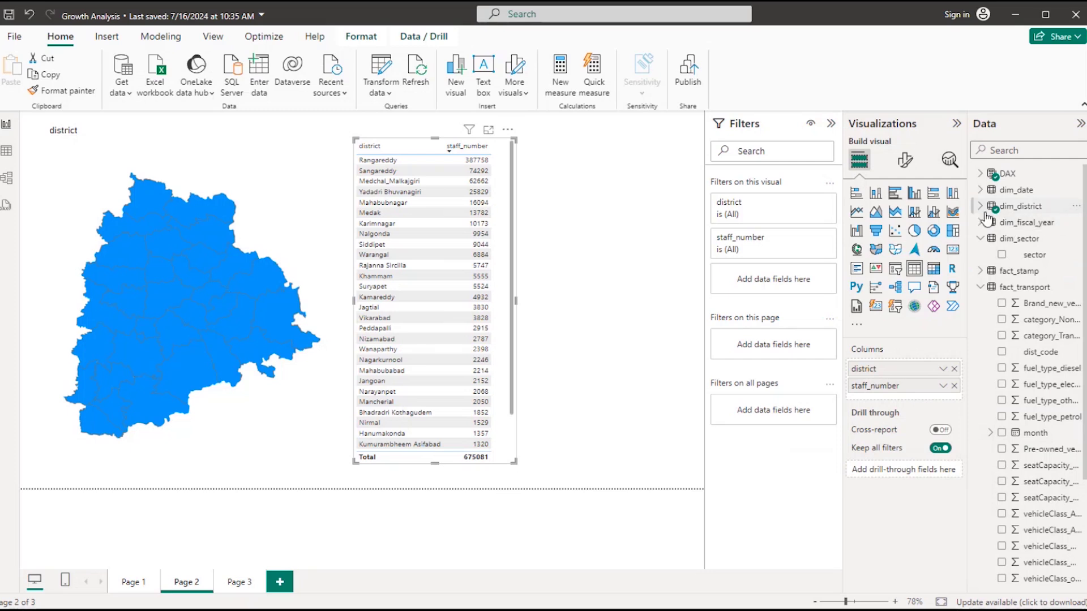
left_click(983, 207)
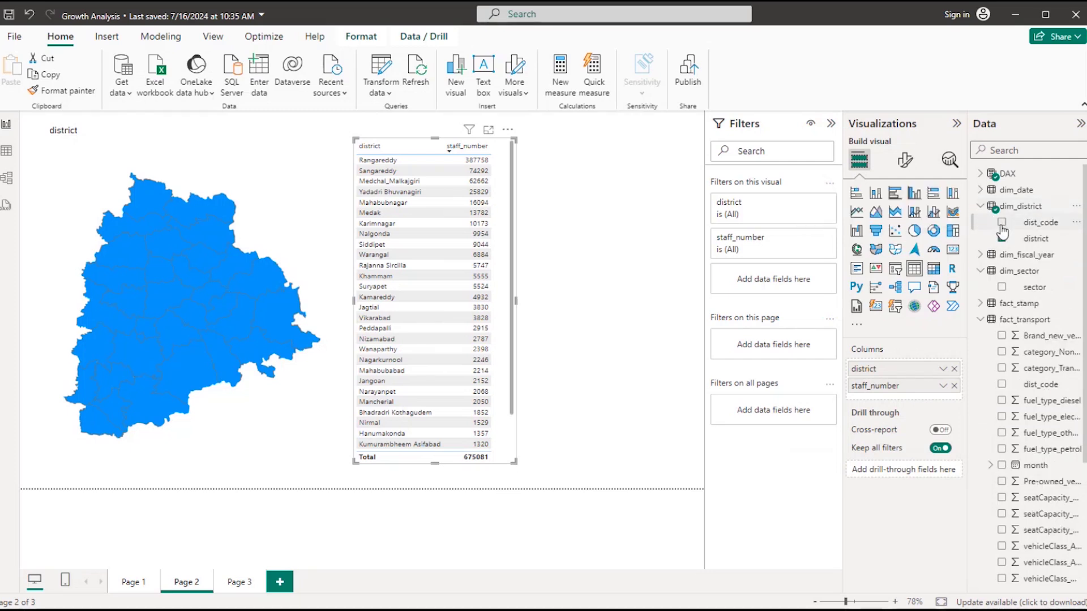
left_click(1002, 223)
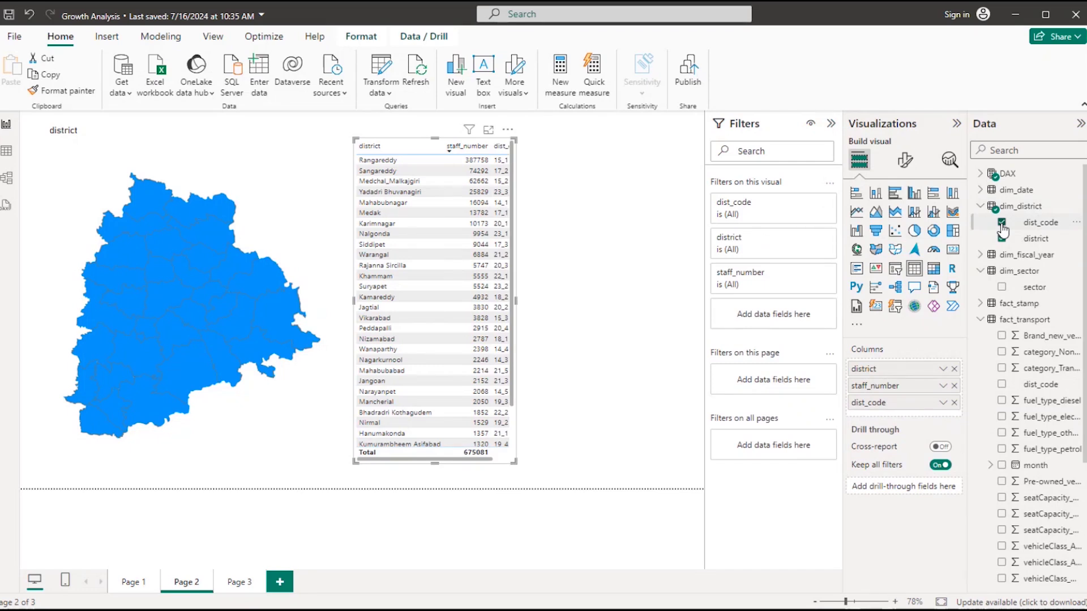
left_click_drag(450, 459, 486, 464)
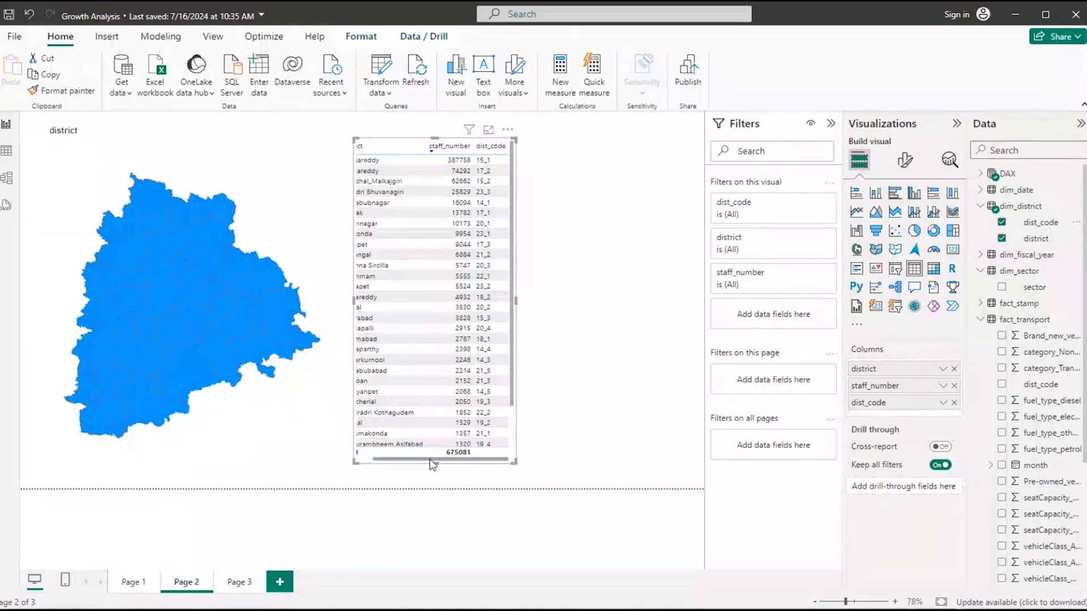
left_click_drag(433, 464, 401, 463)
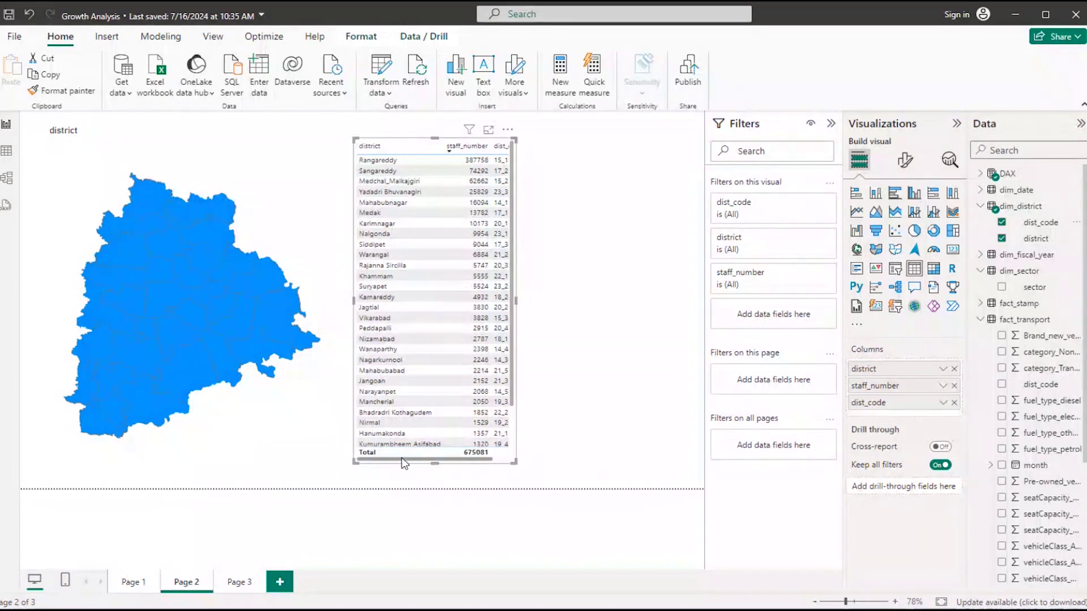
Highlight the Rajanna Sircilla district on the map from its table row, check its district code, and deselect the table visual
left_click(395, 266)
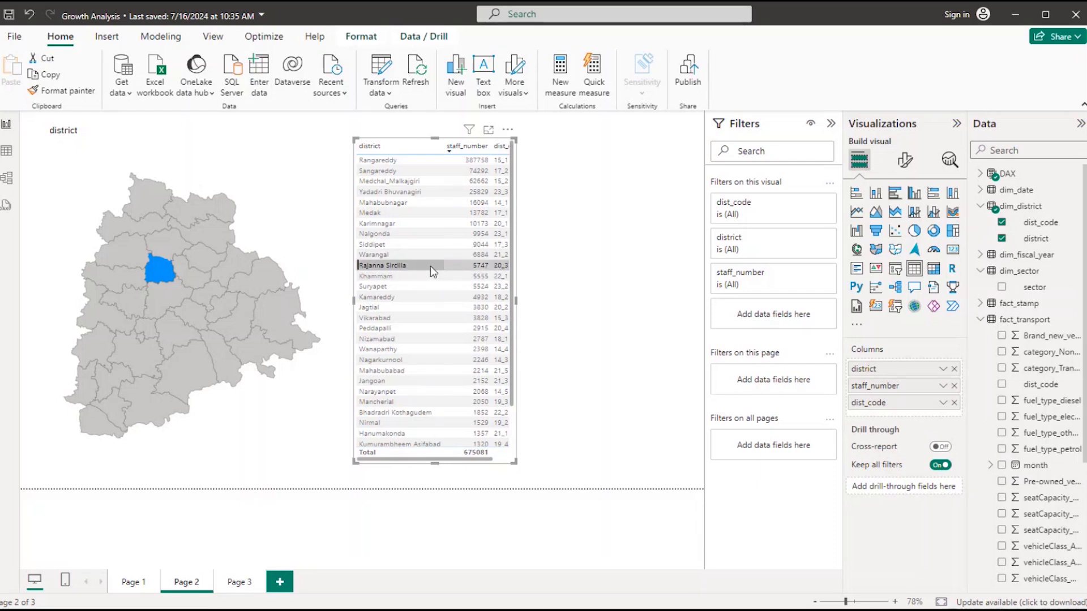
left_click_drag(479, 460, 396, 463)
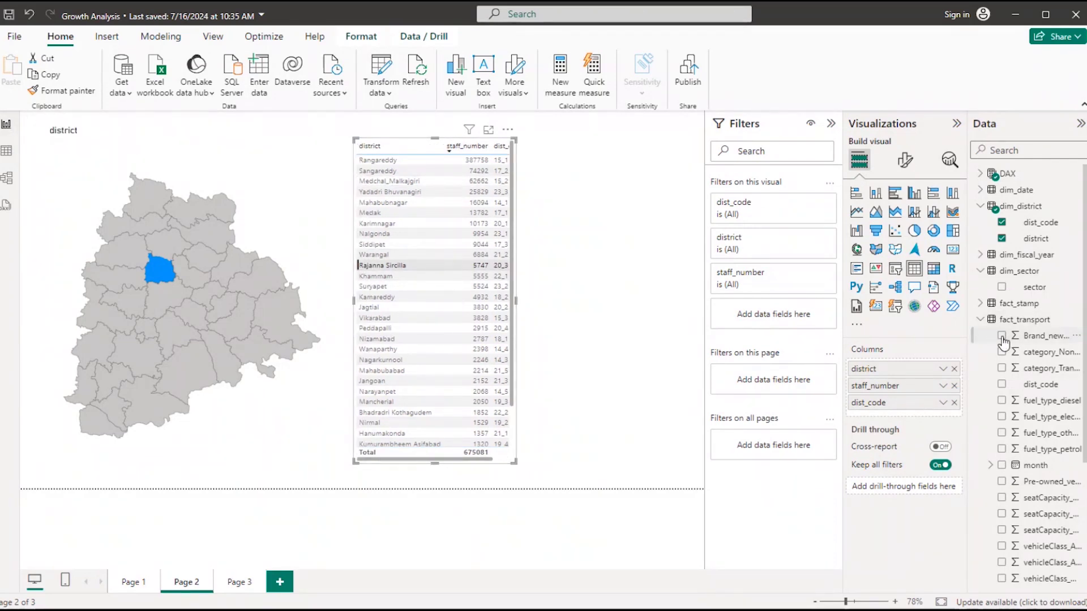
scroll(1035, 433, "down", 3)
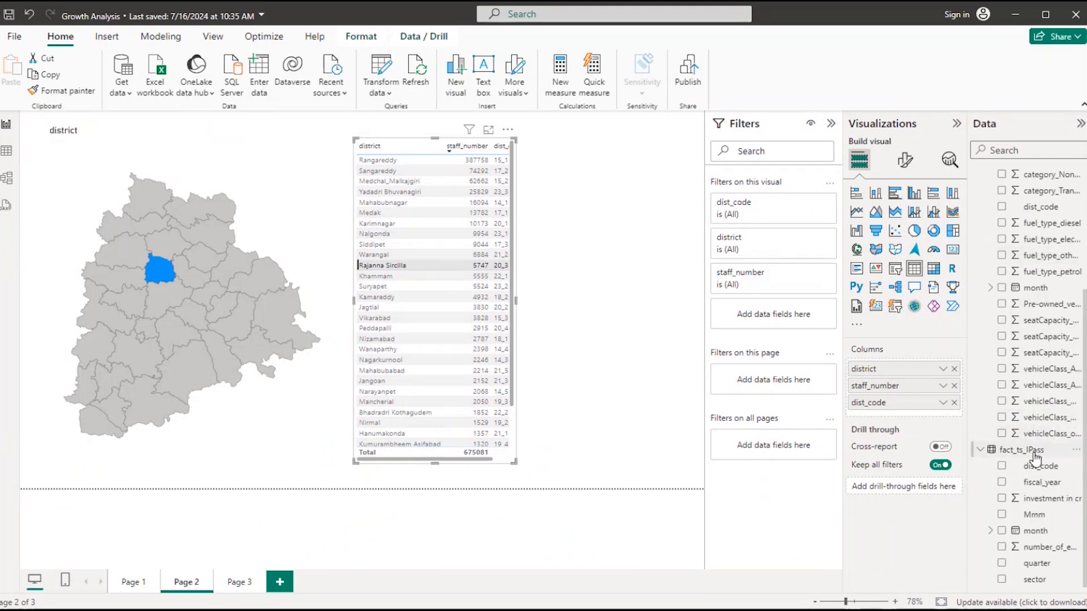
scroll(1032, 450, "up", 2)
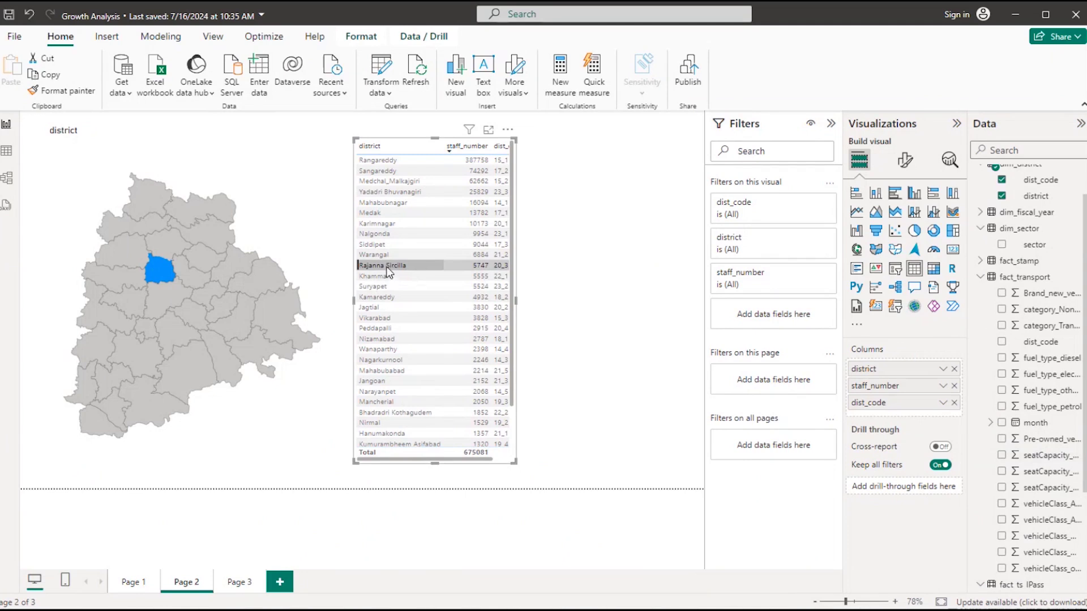
left_click(389, 123)
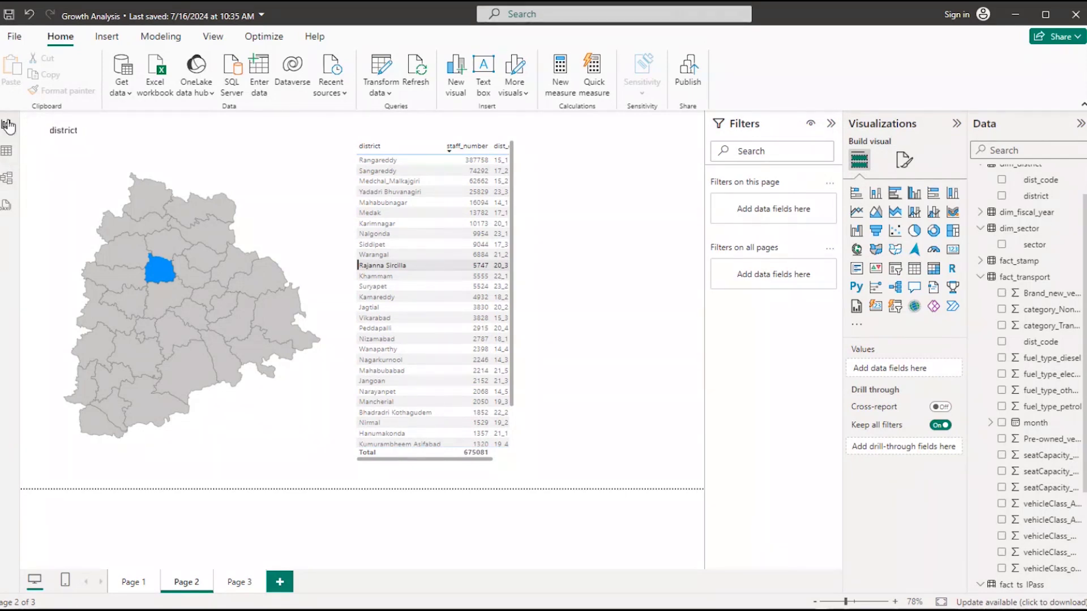
Examine the fact_transport data across its columns, from district code, month and fuel types through vehicle classes and seat capacities to the transport categories
left_click(7, 157)
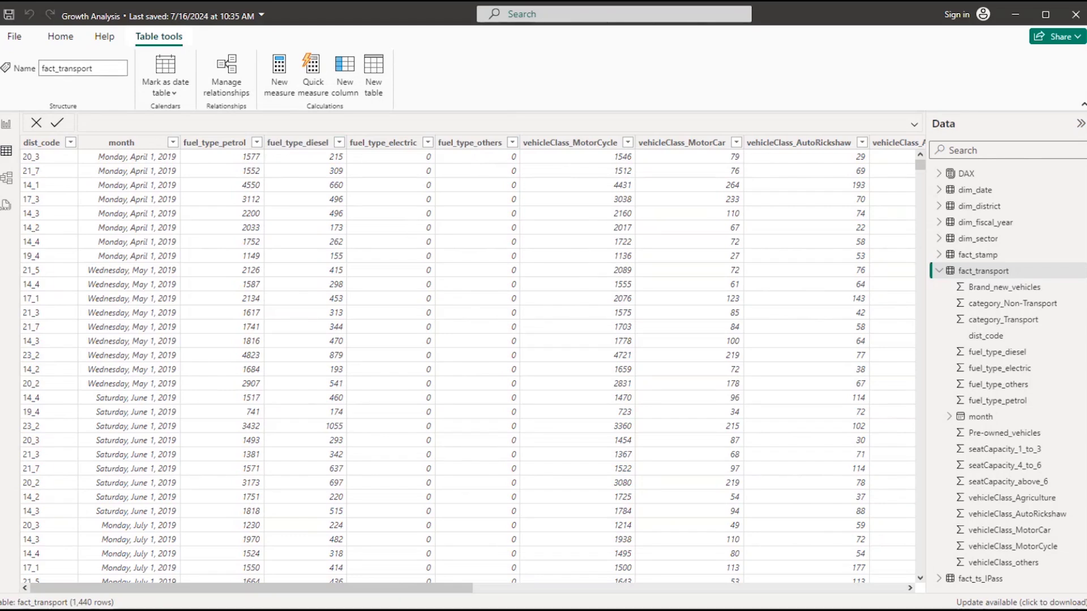
left_click_drag(466, 595, 577, 591)
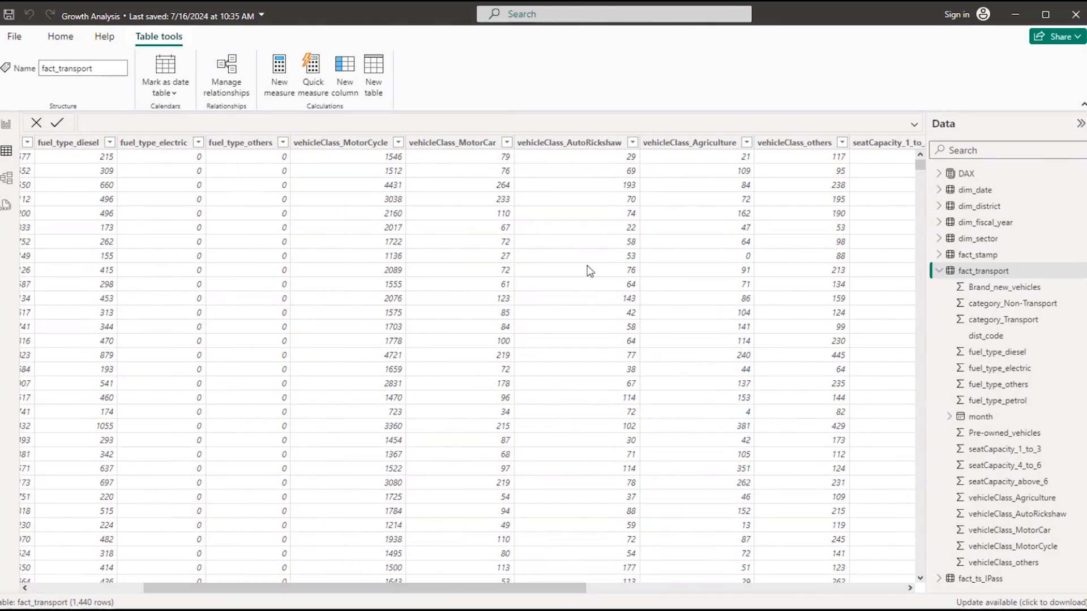
left_click_drag(498, 579, 709, 595)
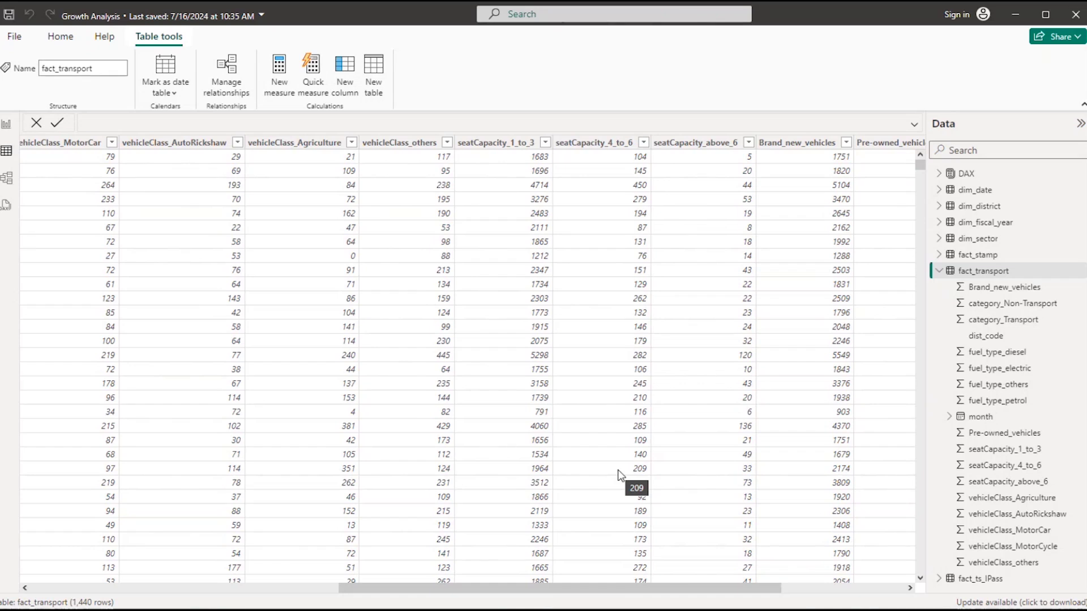
left_click_drag(572, 588, 227, 591)
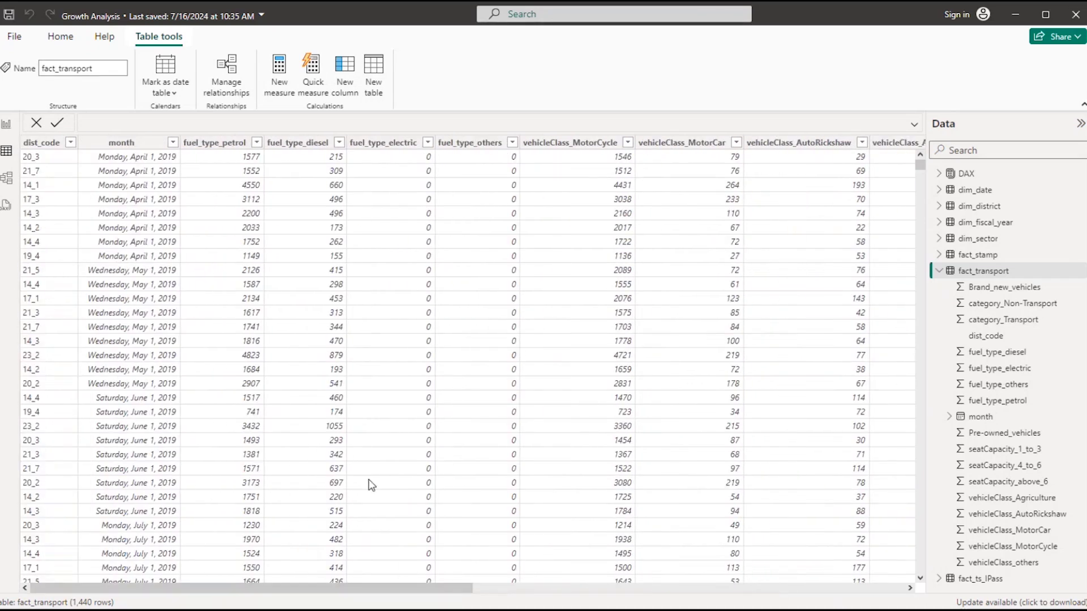
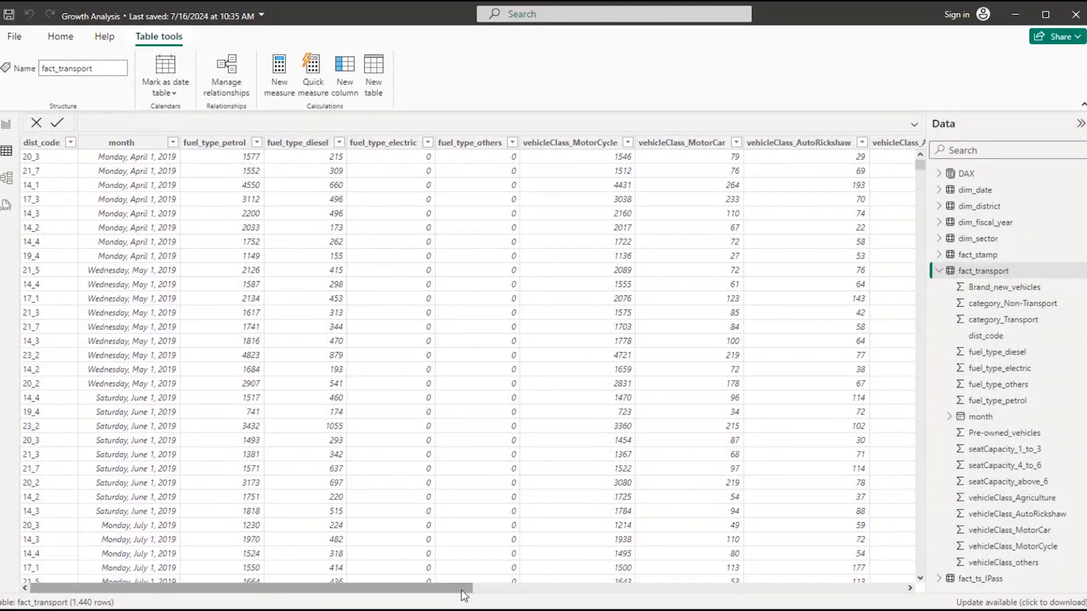
left_click_drag(464, 595, 581, 593)
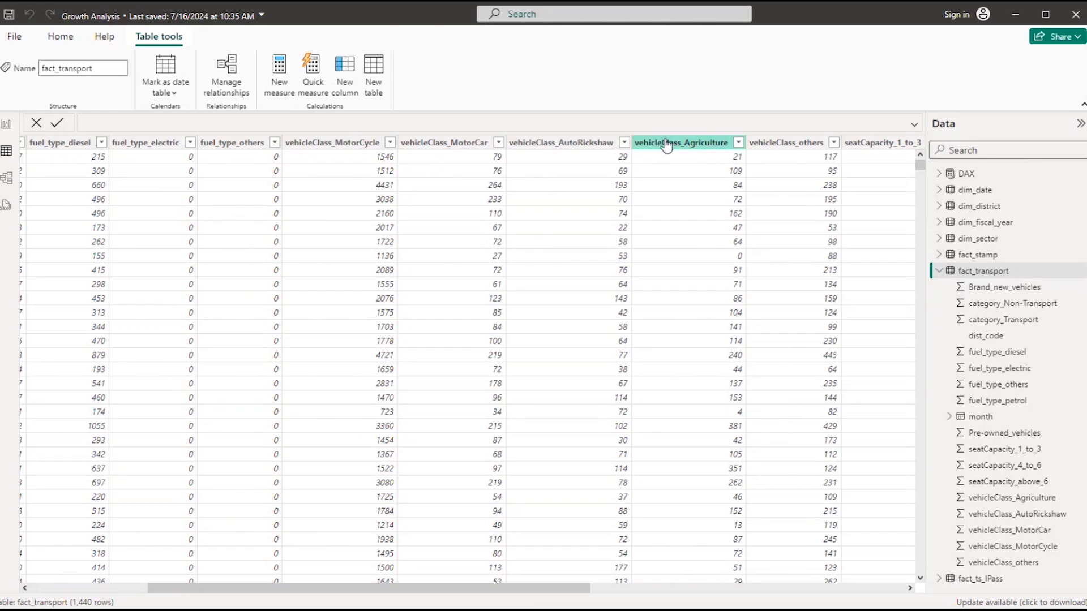
left_click_drag(526, 591, 736, 591)
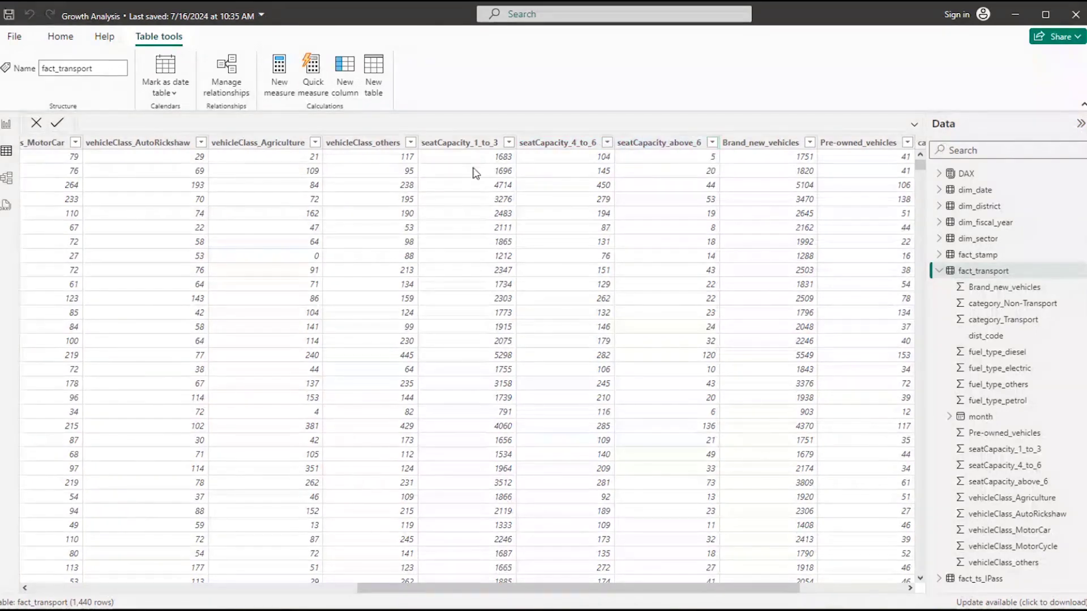
left_click_drag(630, 589, 736, 589)
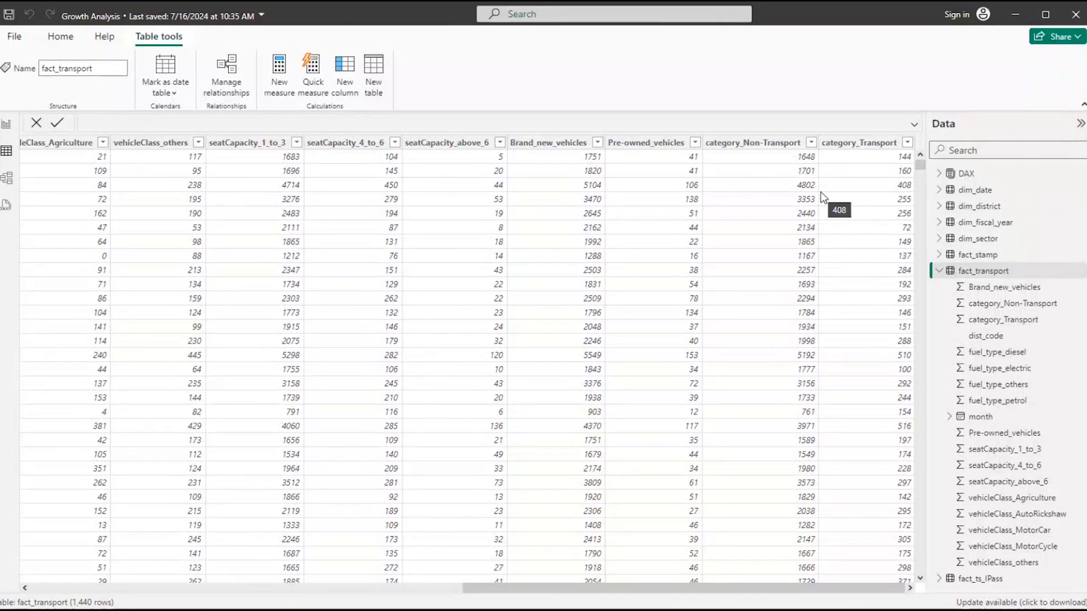
left_click_drag(623, 589, 197, 589)
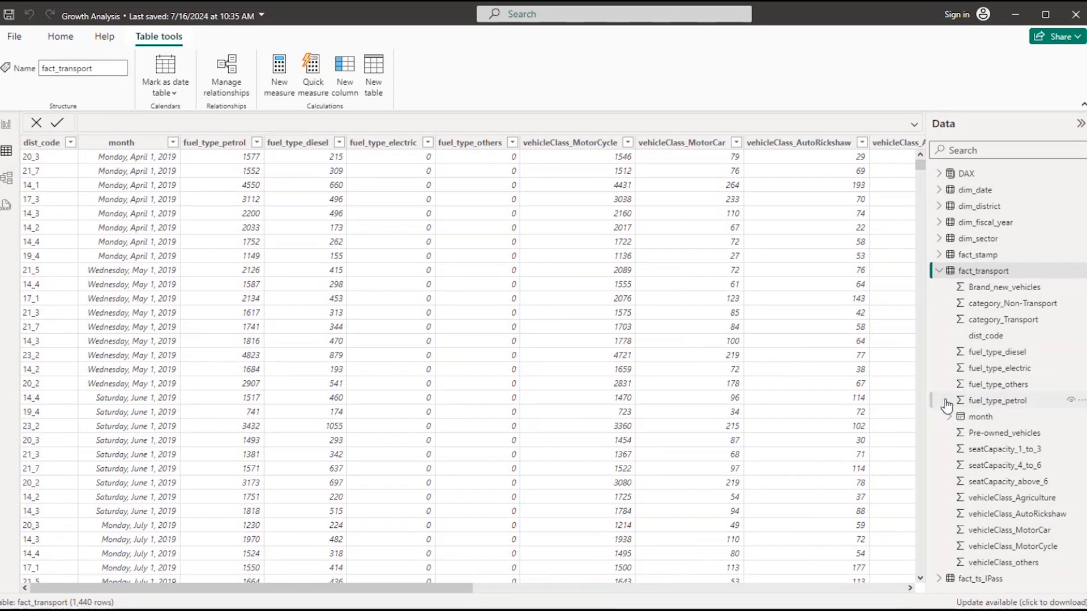
Review the field lists of fact_ts_IPass, fact_transport and fact_stamp, and collapse all three tables
left_click(939, 271)
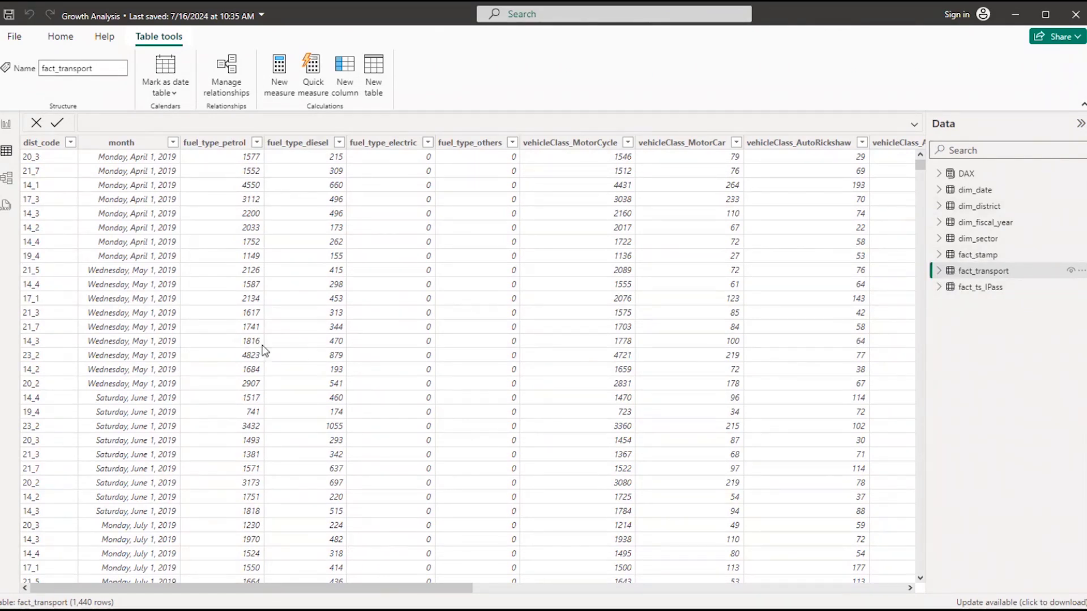
left_click(968, 289)
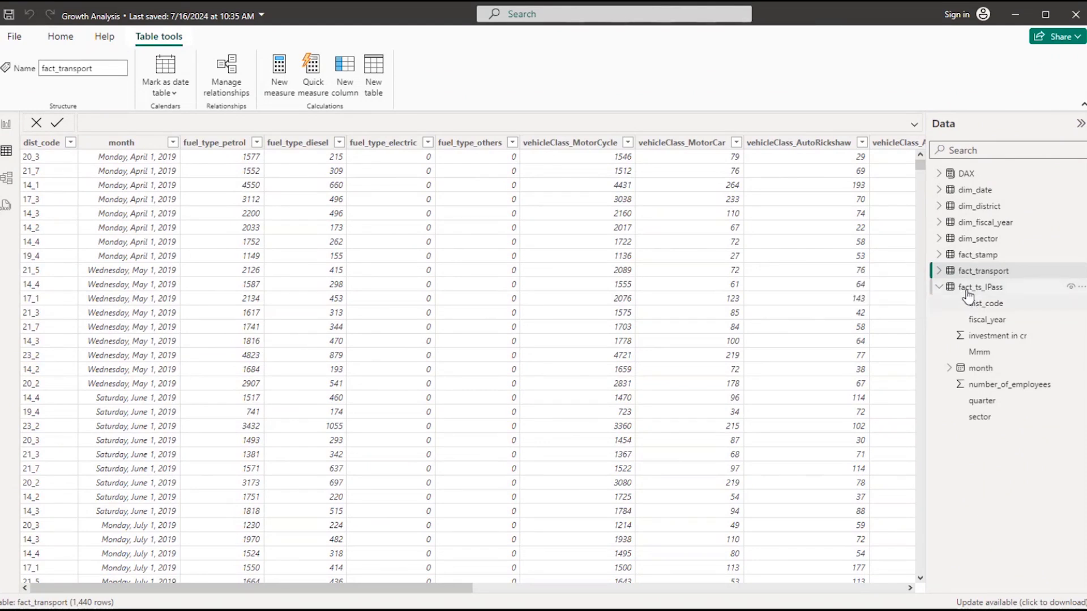
left_click(942, 273)
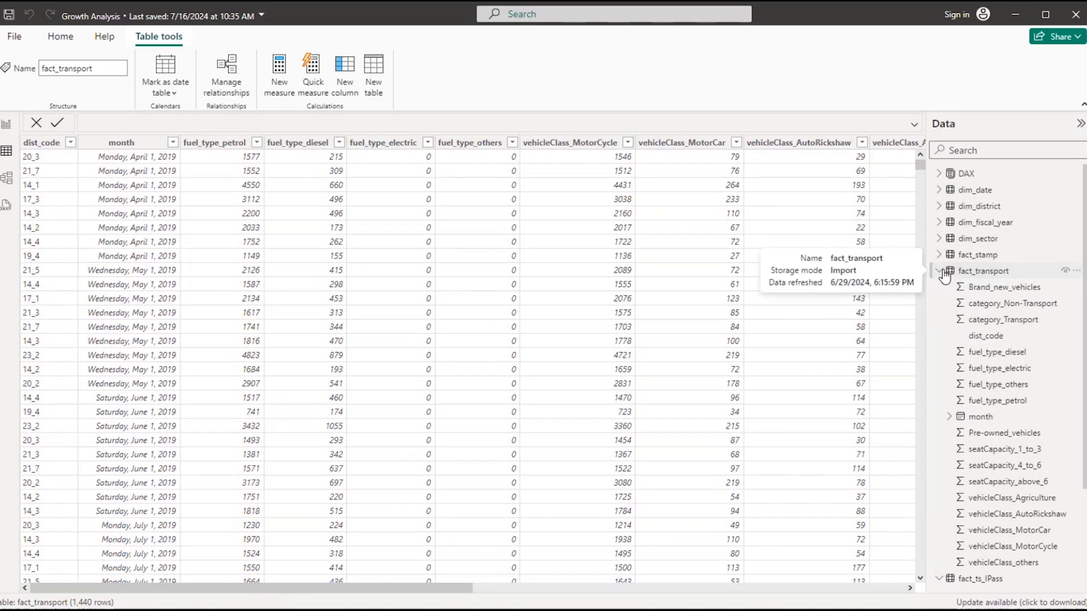
scroll(944, 417, "down", 3)
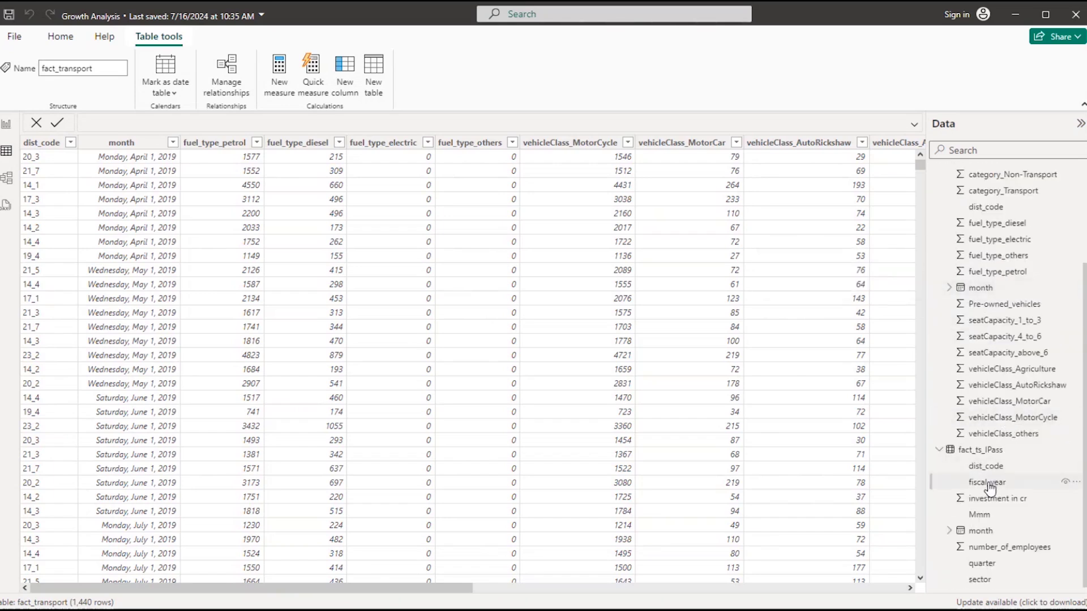
scroll(990, 488, "up", 3)
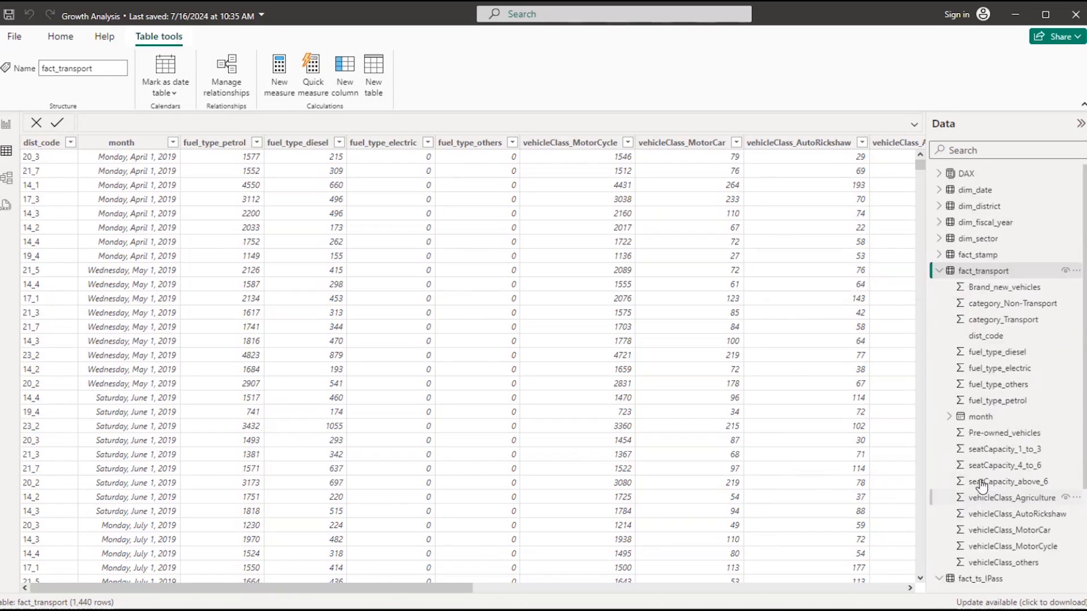
left_click(940, 255)
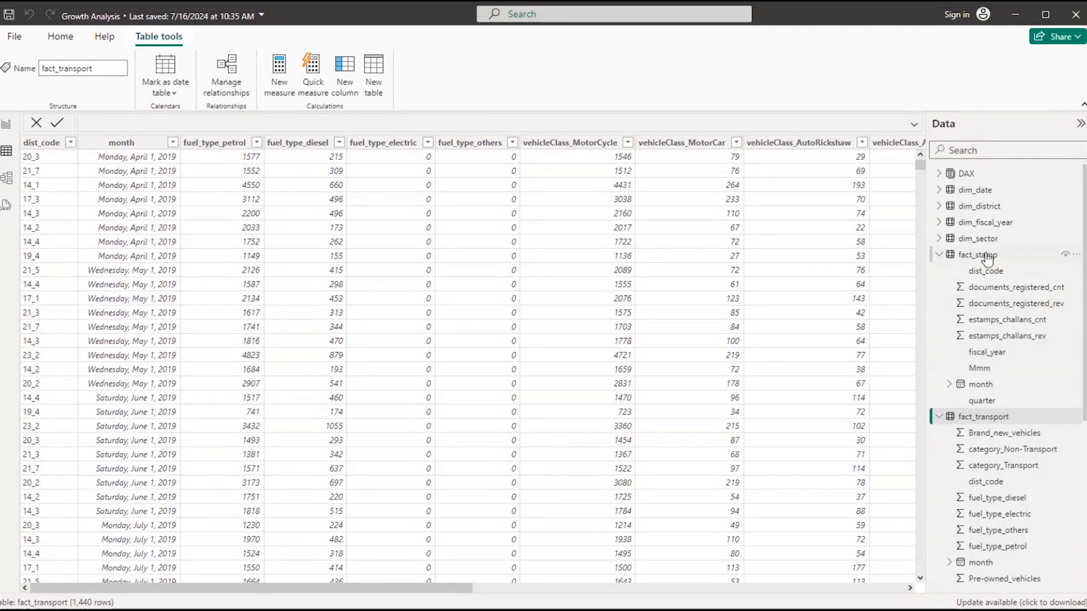
scroll(1004, 413, "down", 3)
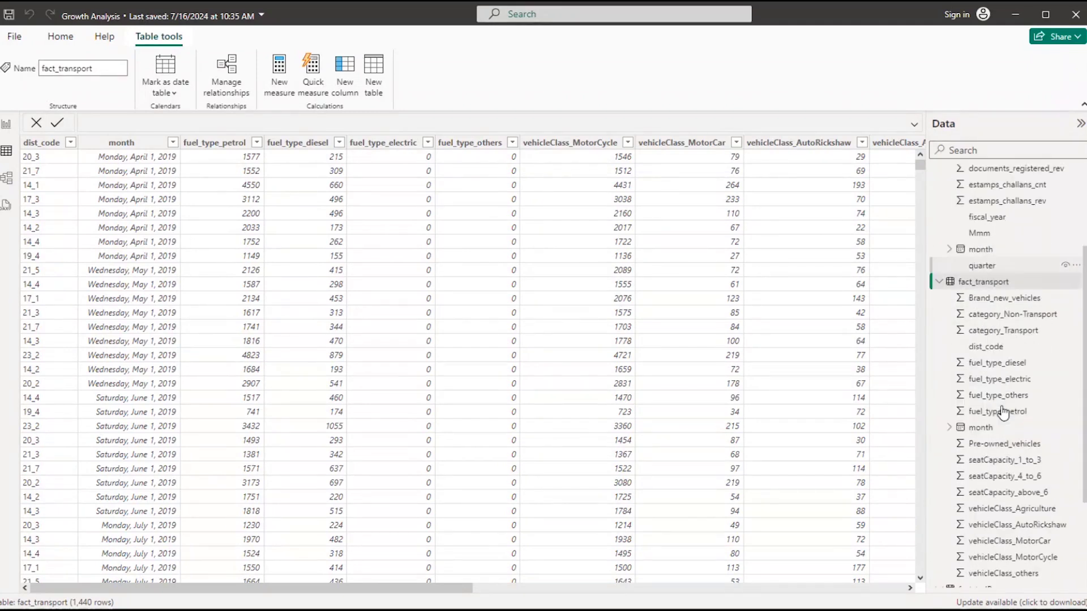
left_click(939, 281)
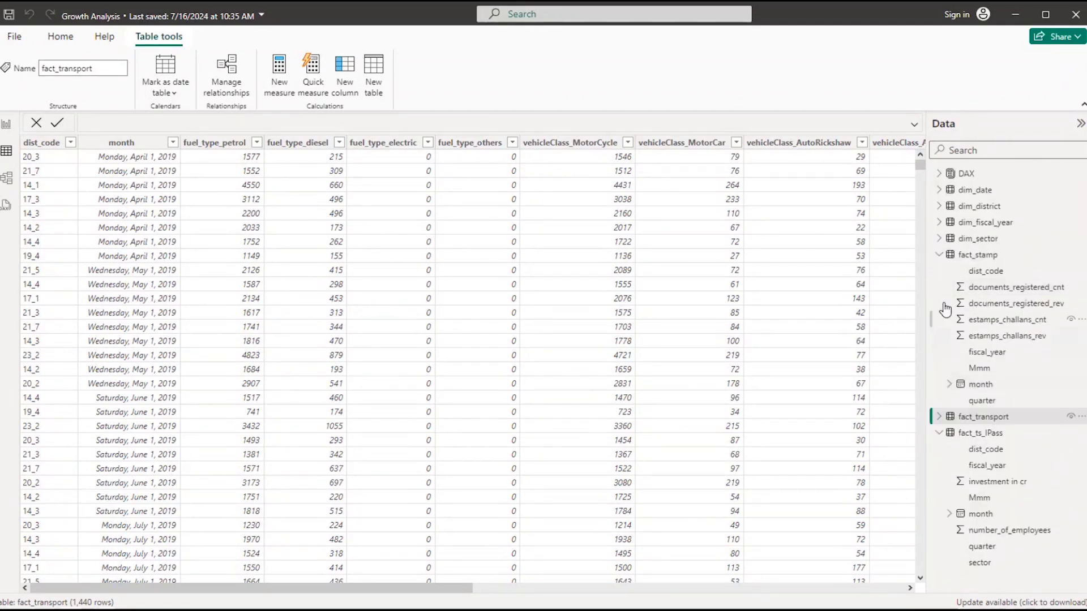
left_click(938, 255)
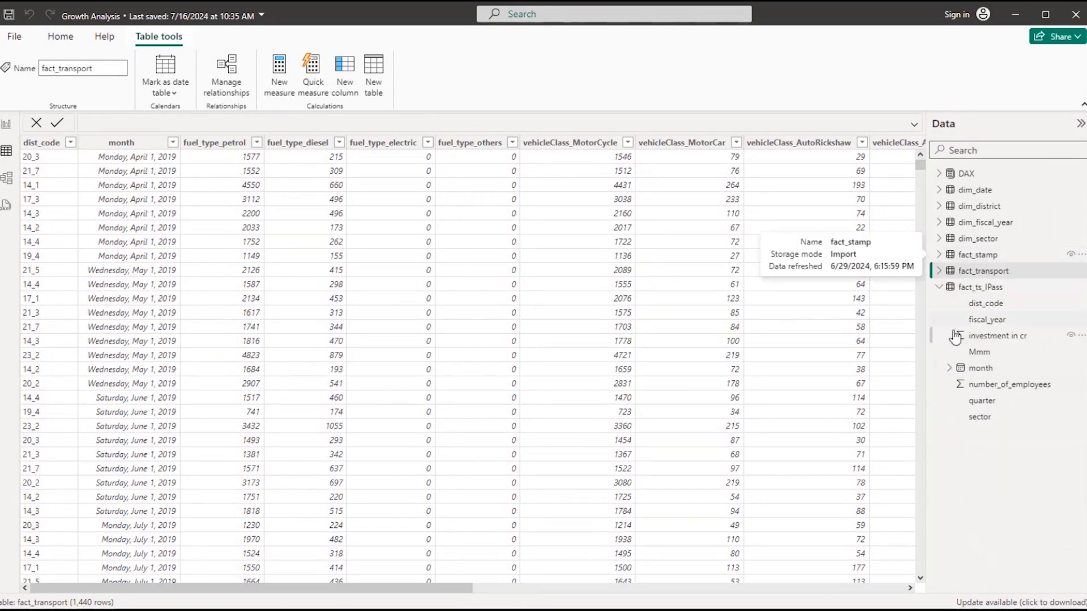
left_click(939, 287)
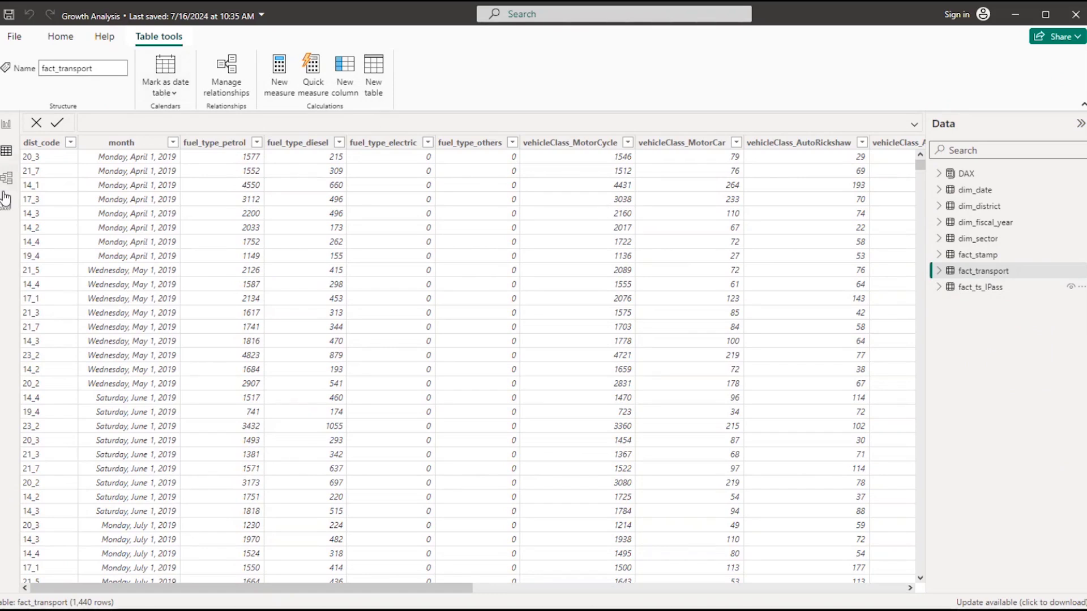
Return to the report's Page 2 and collapse the fact_transport, dim_district and fact_ts_IPass tables in the field list
left_click(6, 126)
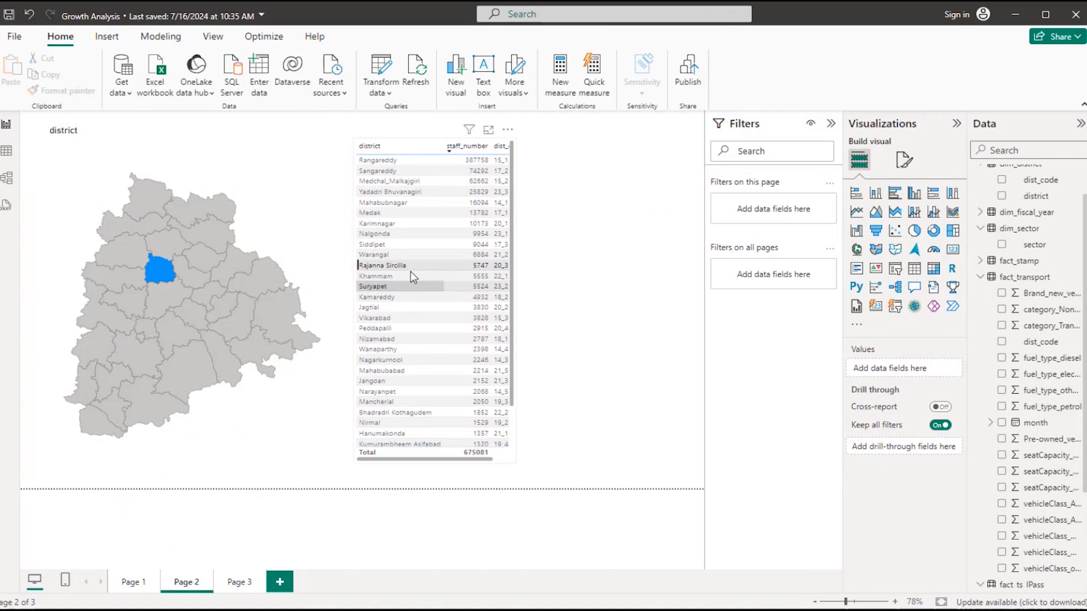
left_click(334, 131)
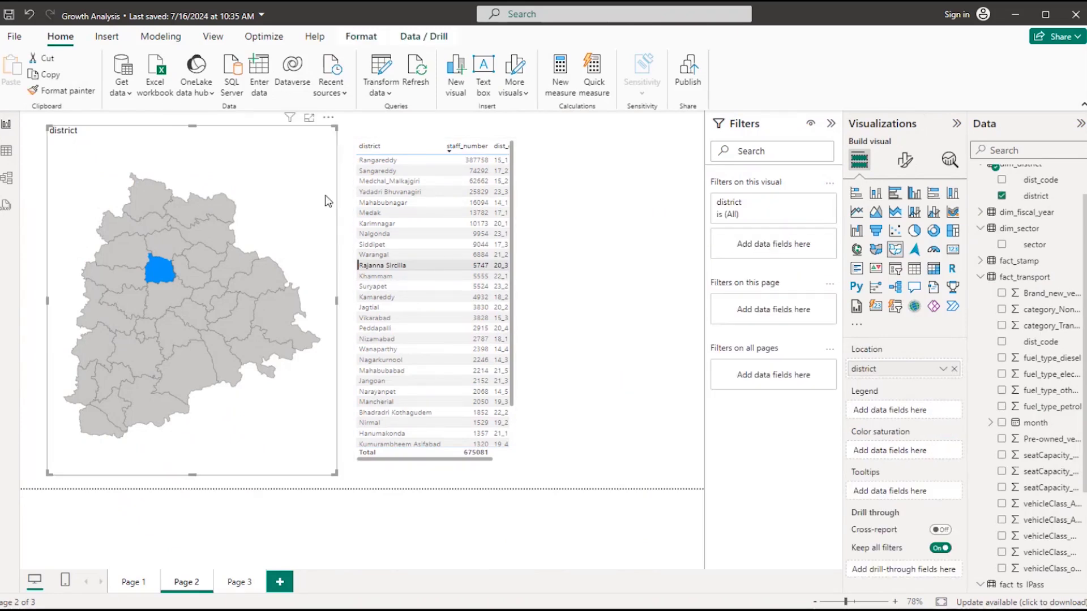
left_click(305, 201)
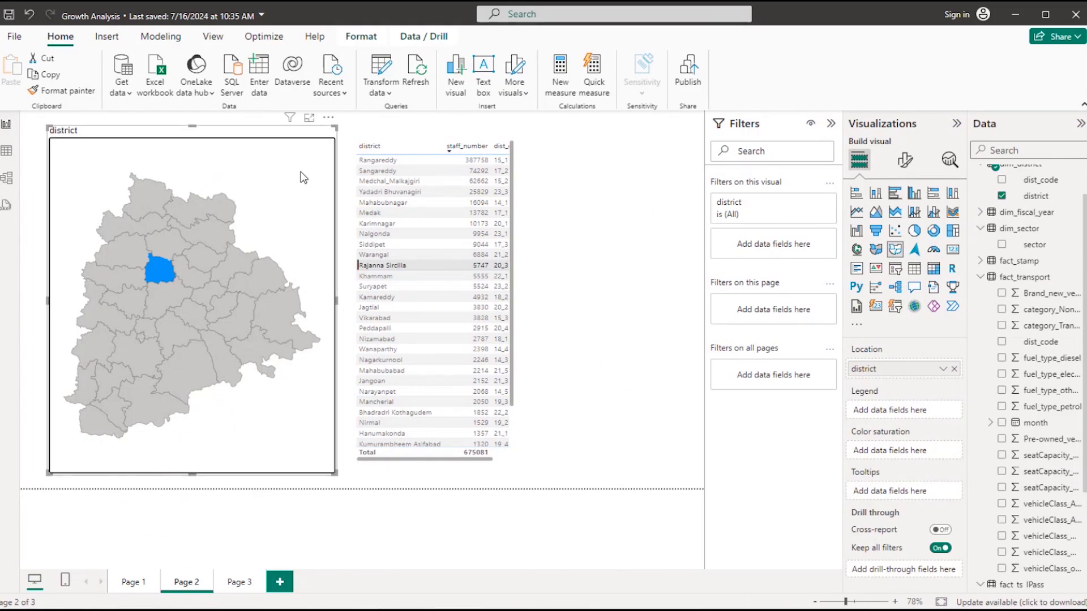
left_click(583, 240)
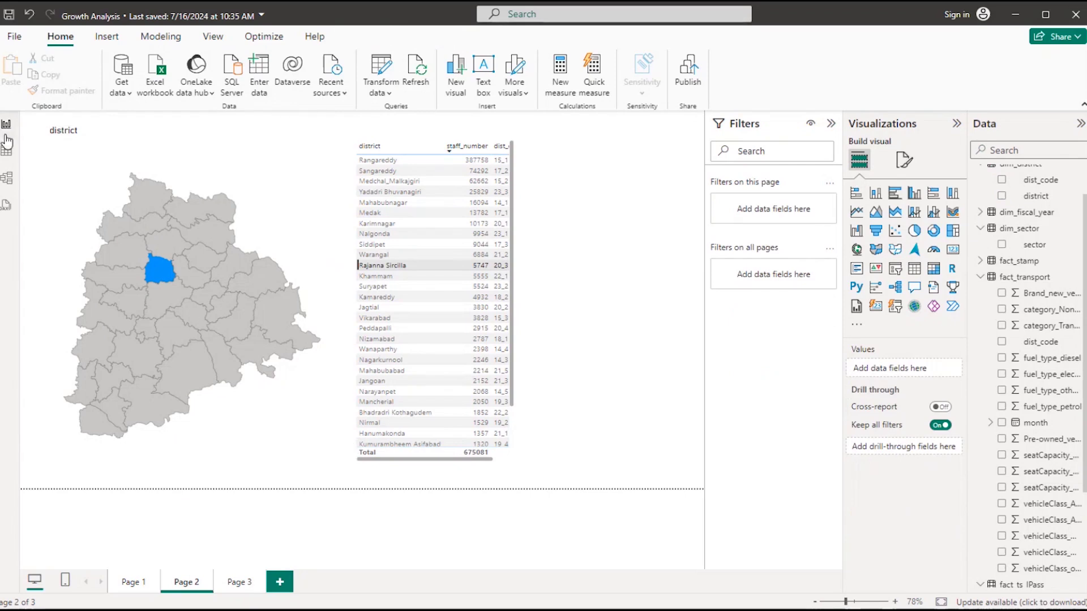
left_click(981, 277)
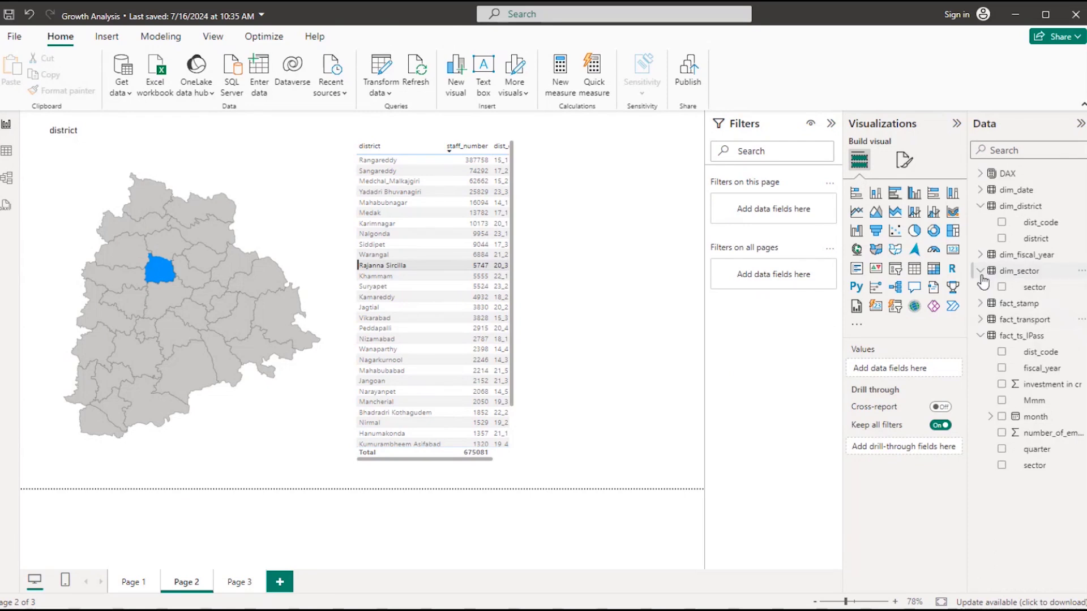
left_click(980, 207)
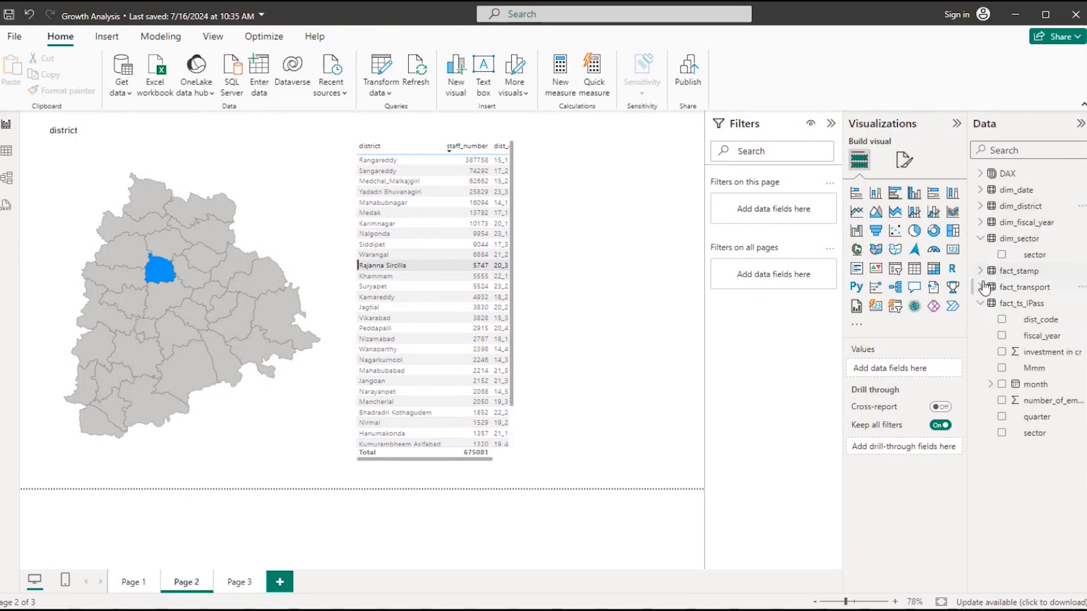
left_click(980, 303)
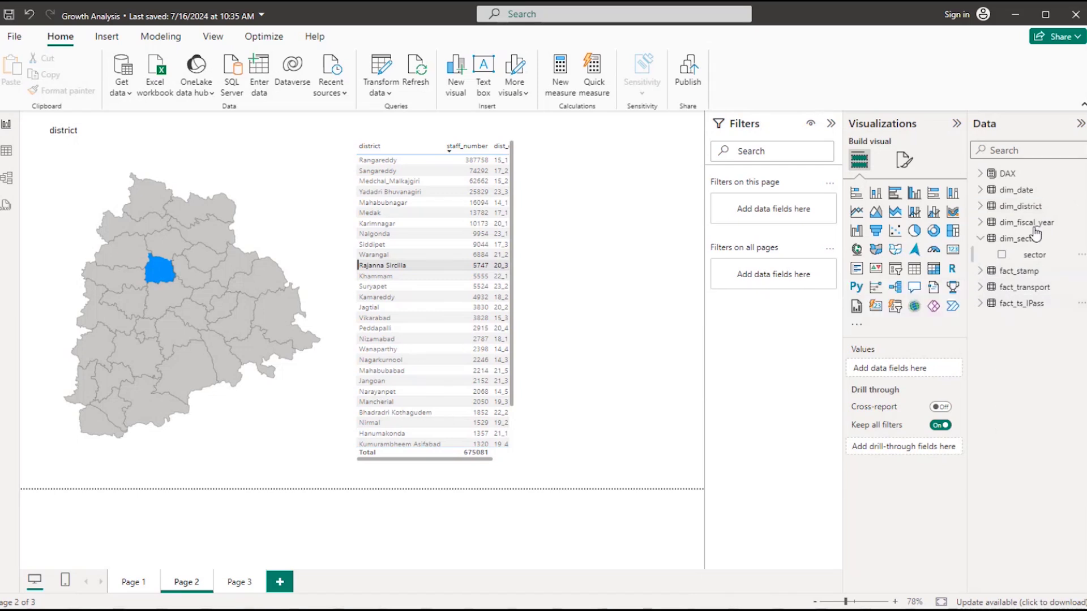
Open the DAX table's query for editing in Power Query Editor and add a new blank query
left_click(1079, 175)
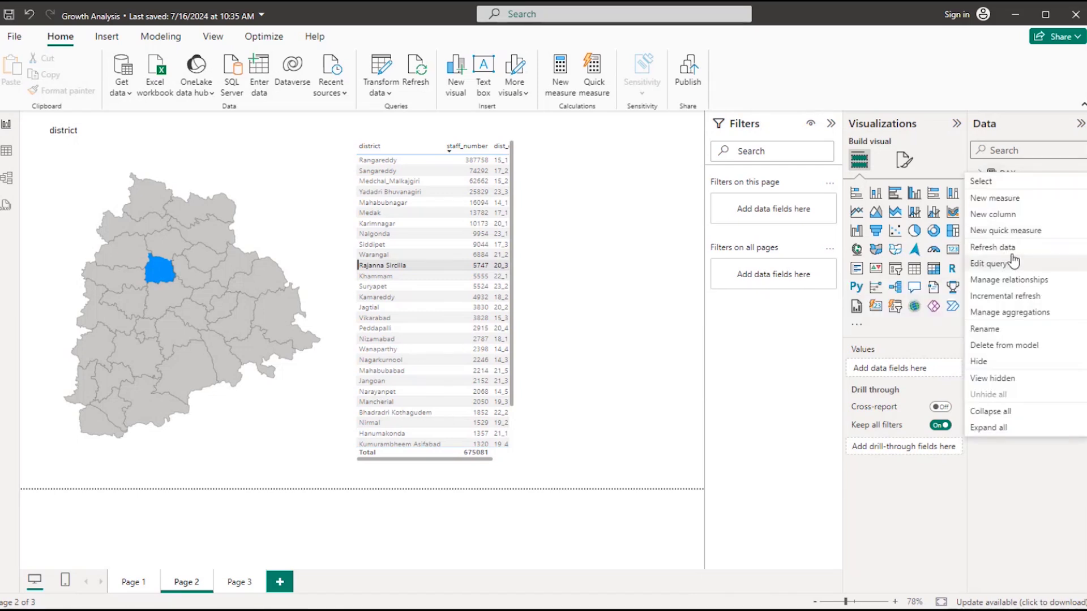
left_click(1004, 269)
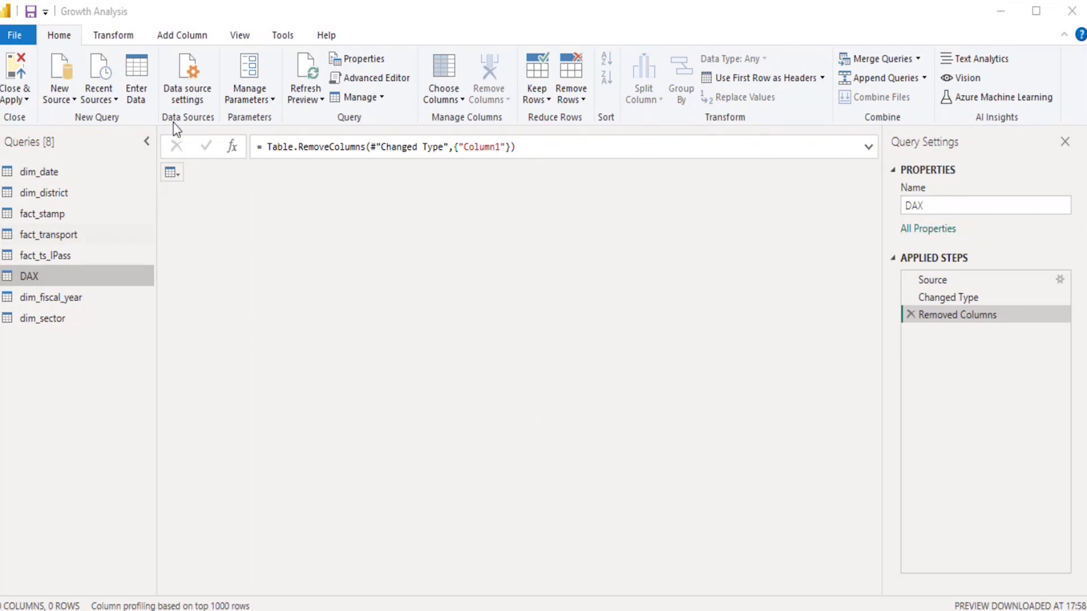
left_click(72, 97)
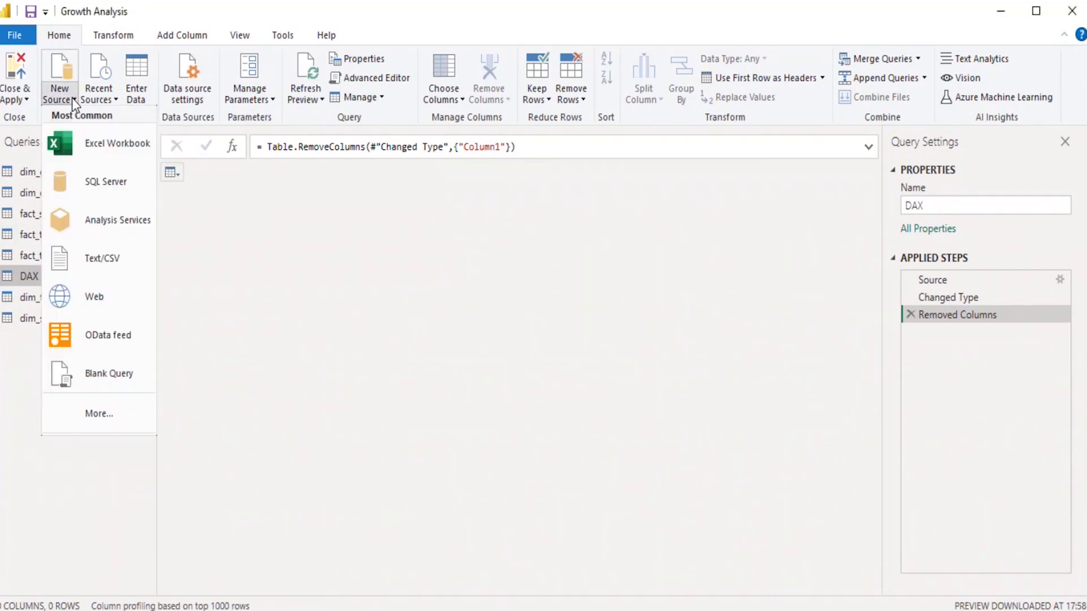
left_click(93, 376)
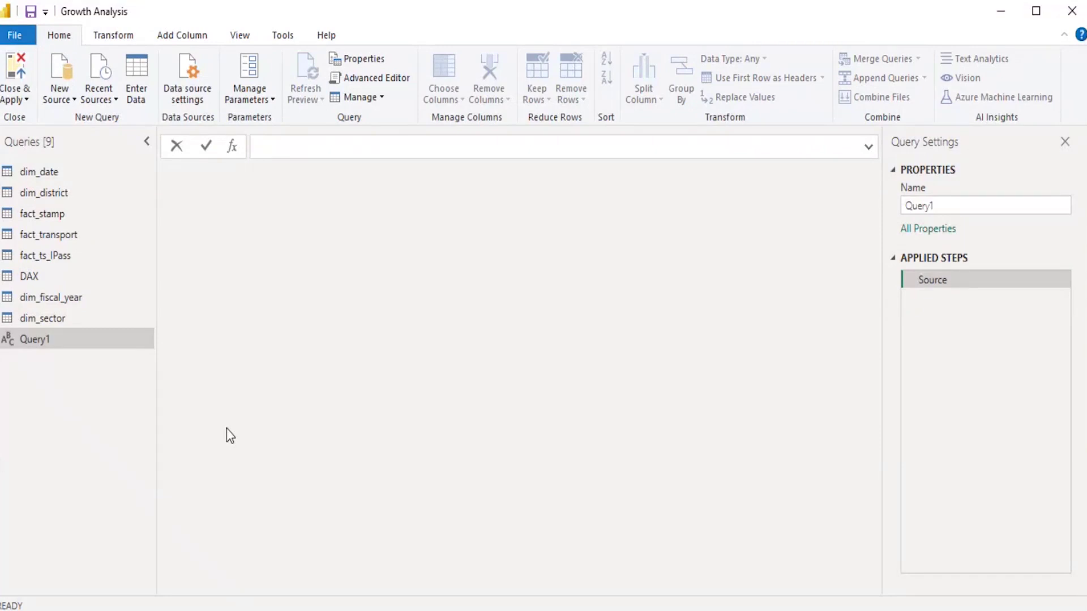
Begin the blank query's formula as a List.Dates call with start date #date(2024,1,1) and a count of 365
type("=List")
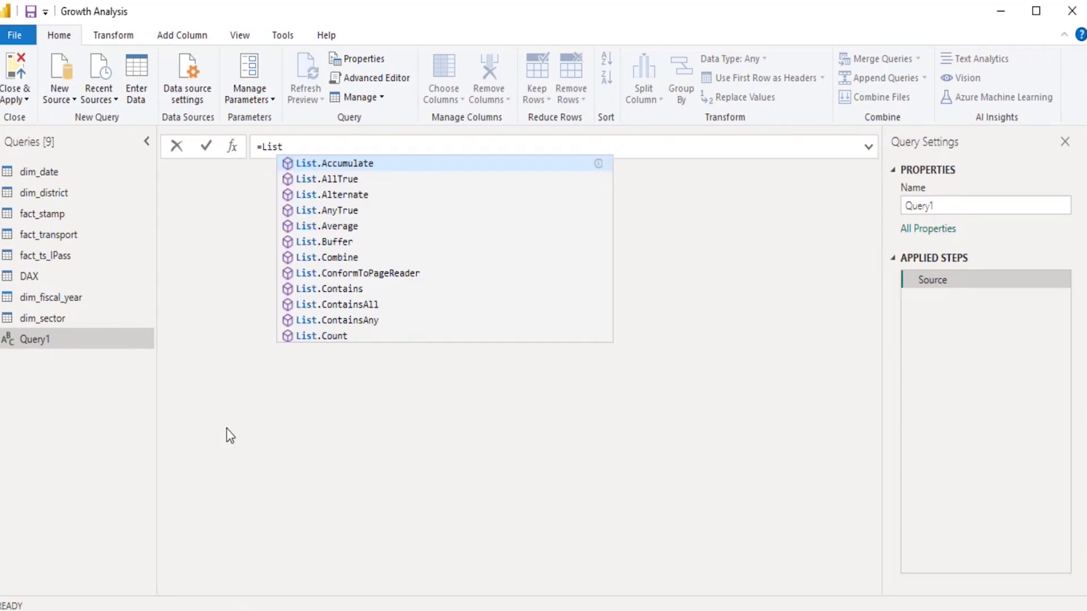
type(".Dates")
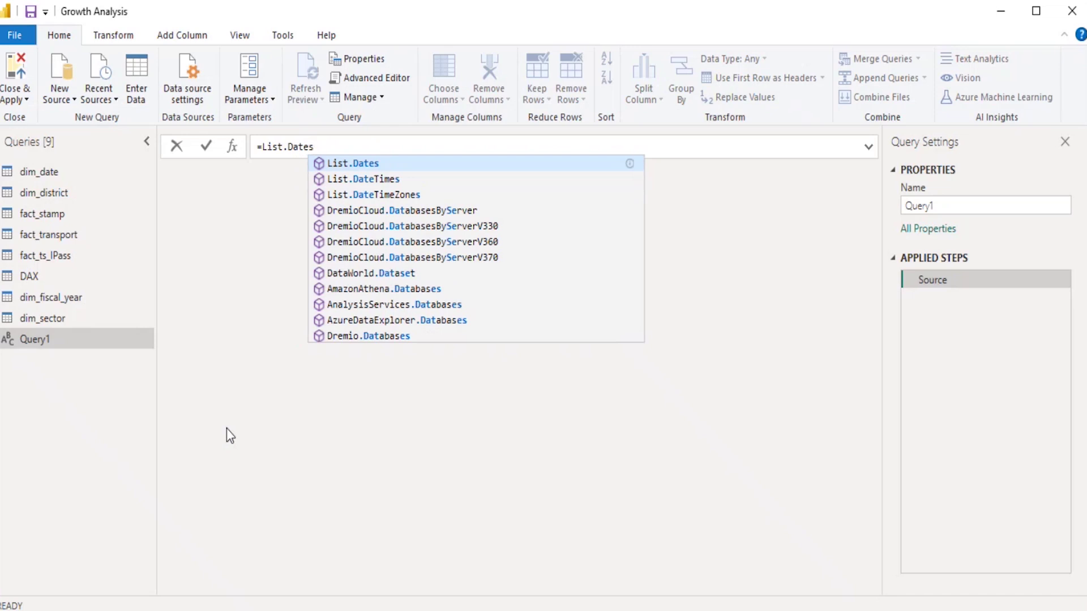
type("(")
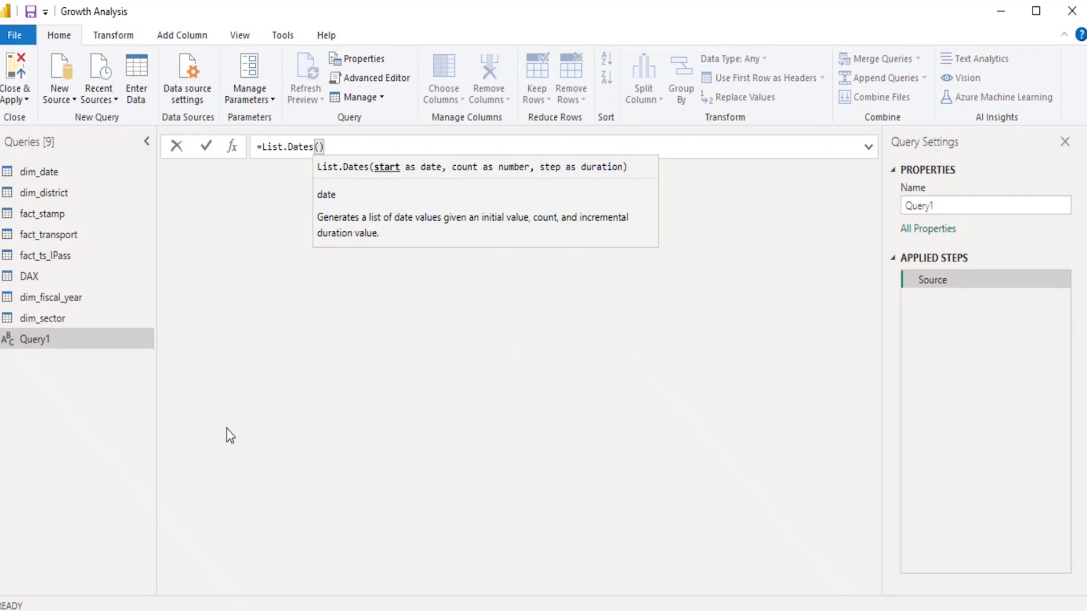
type("#date")
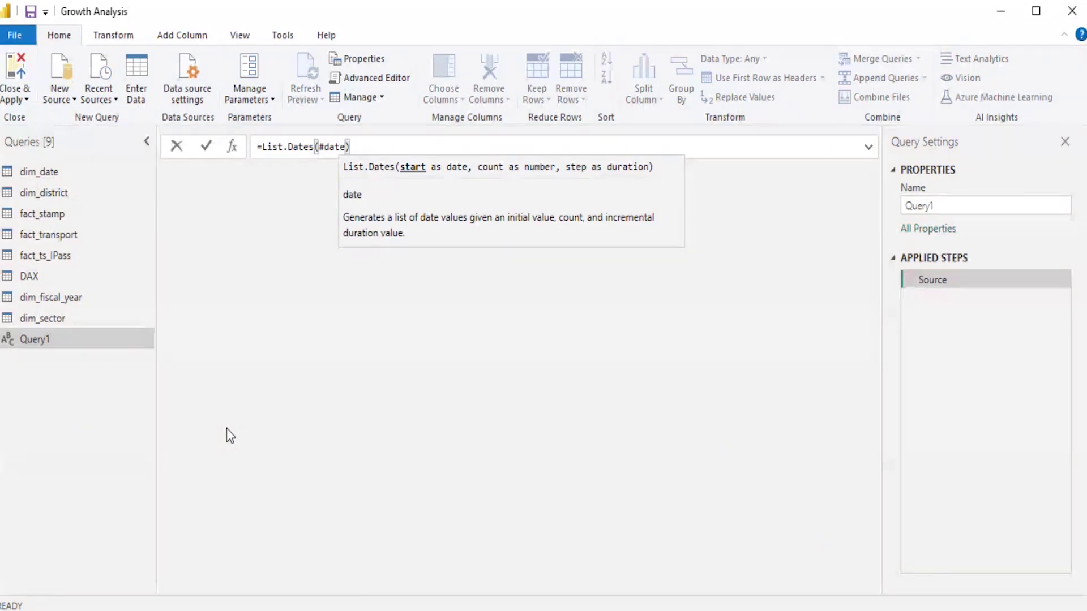
type("(")
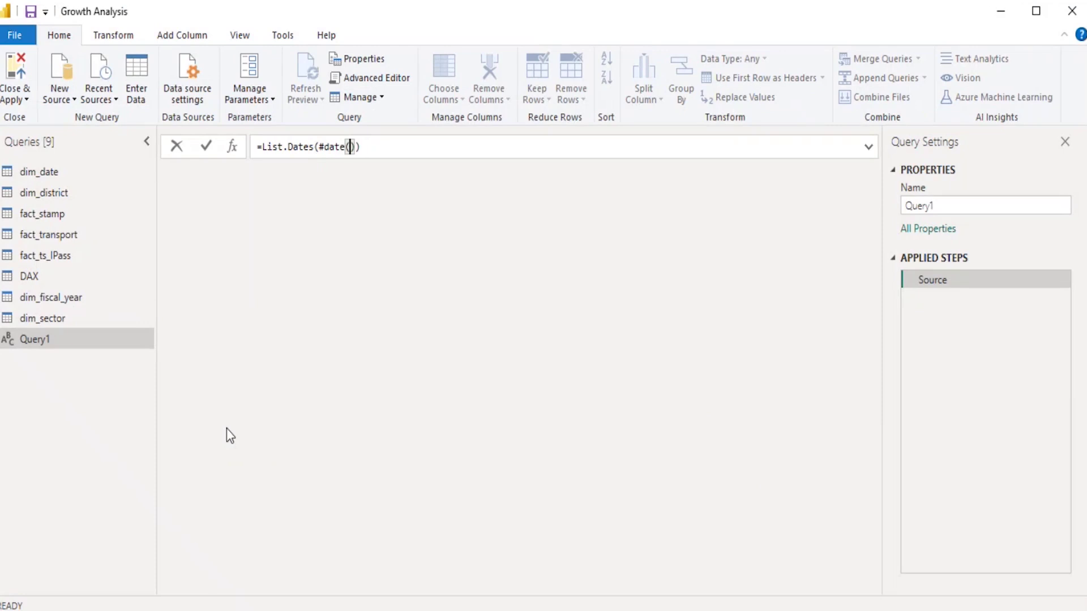
type("2024,1,1")
key("Right")
key("Right")
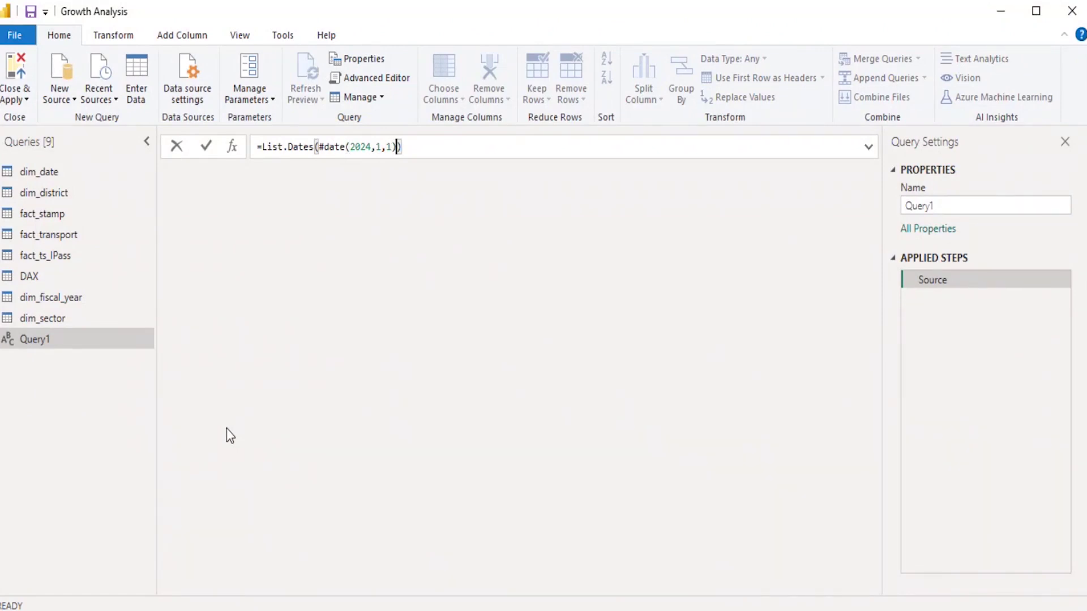
type(",")
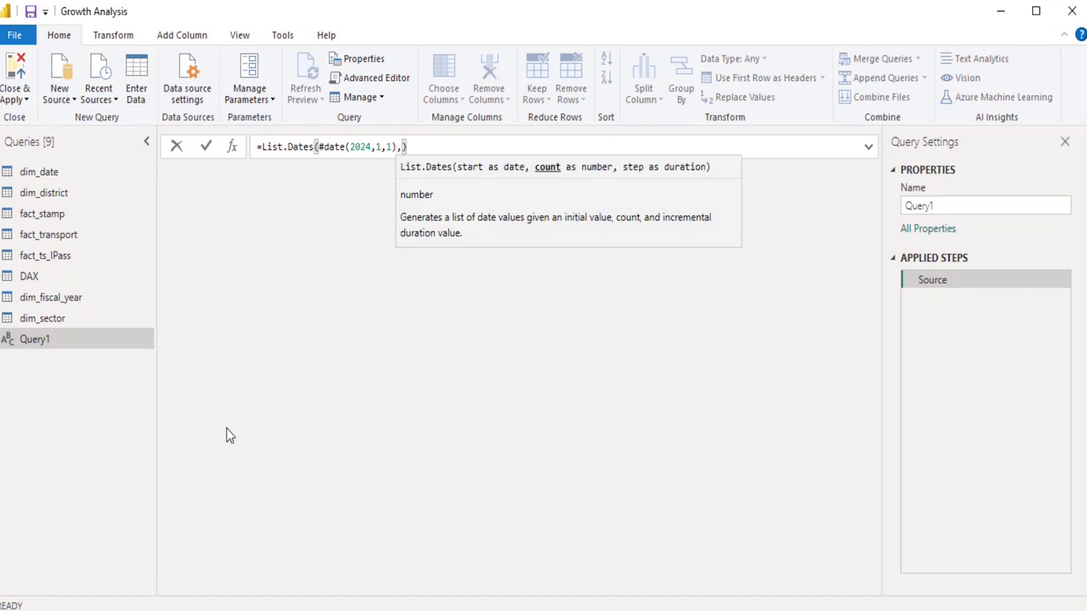
type("365")
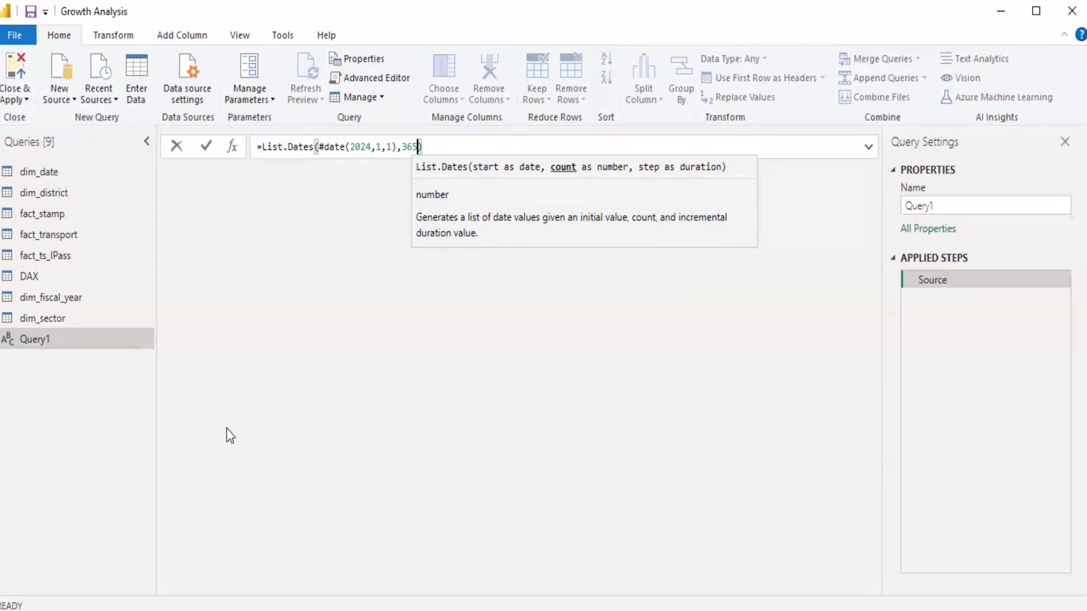
Complete the List.Dates formula with the step #duration(1,0,0,0), commit it, and look through the generated date list
type(",")
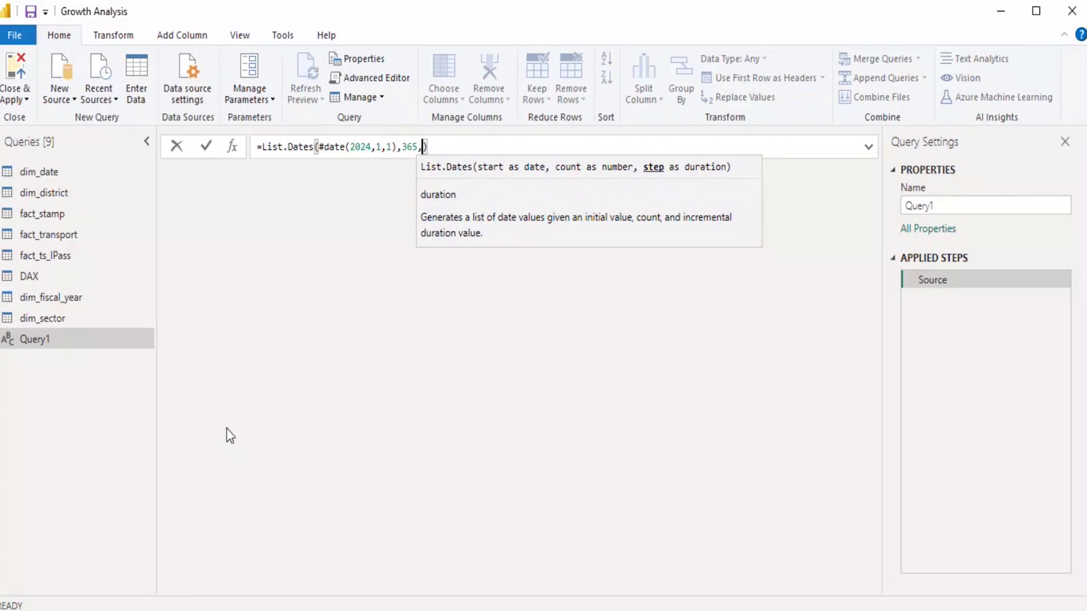
type("#")
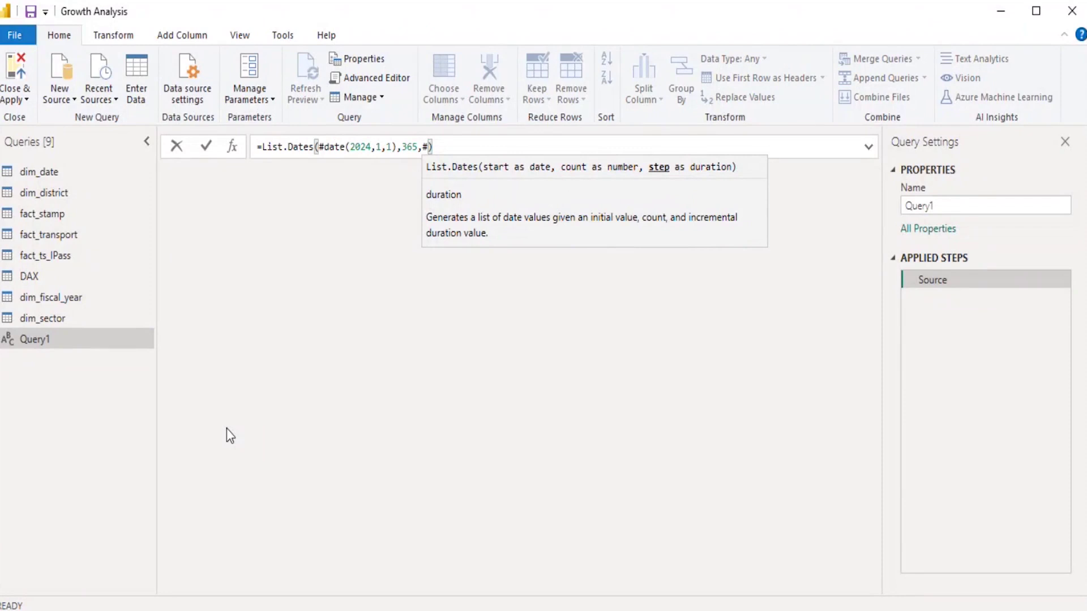
type("duration")
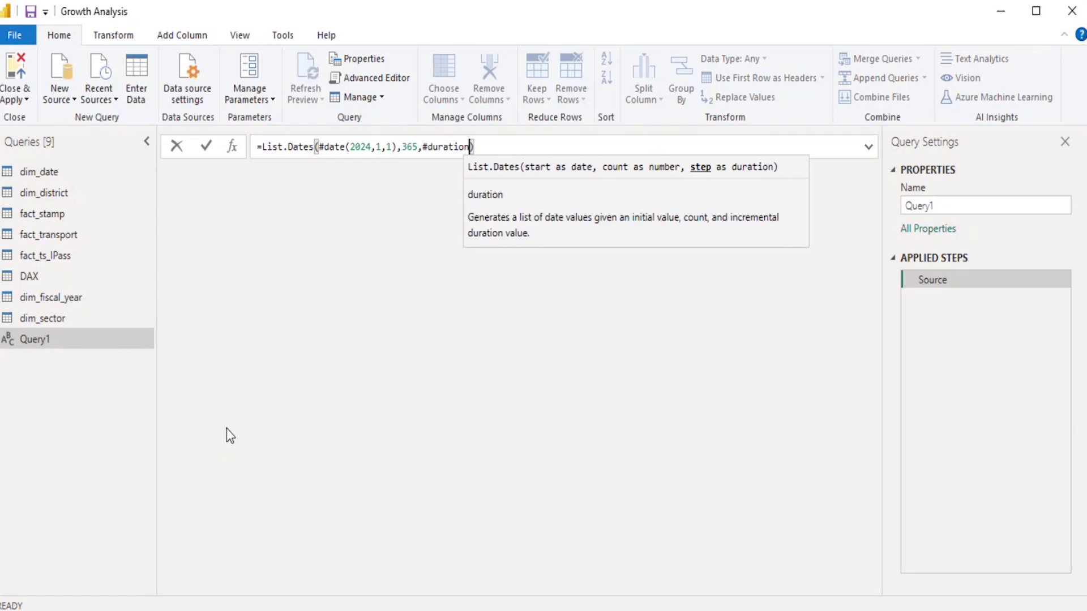
type("(1")
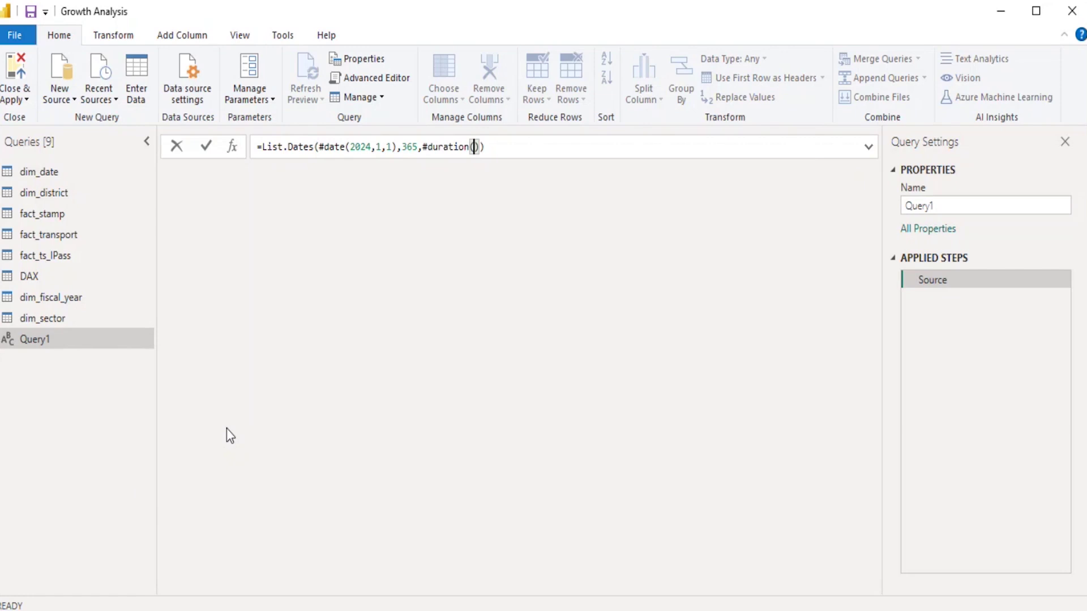
type(",0,0,")
type("0")
key("Right")
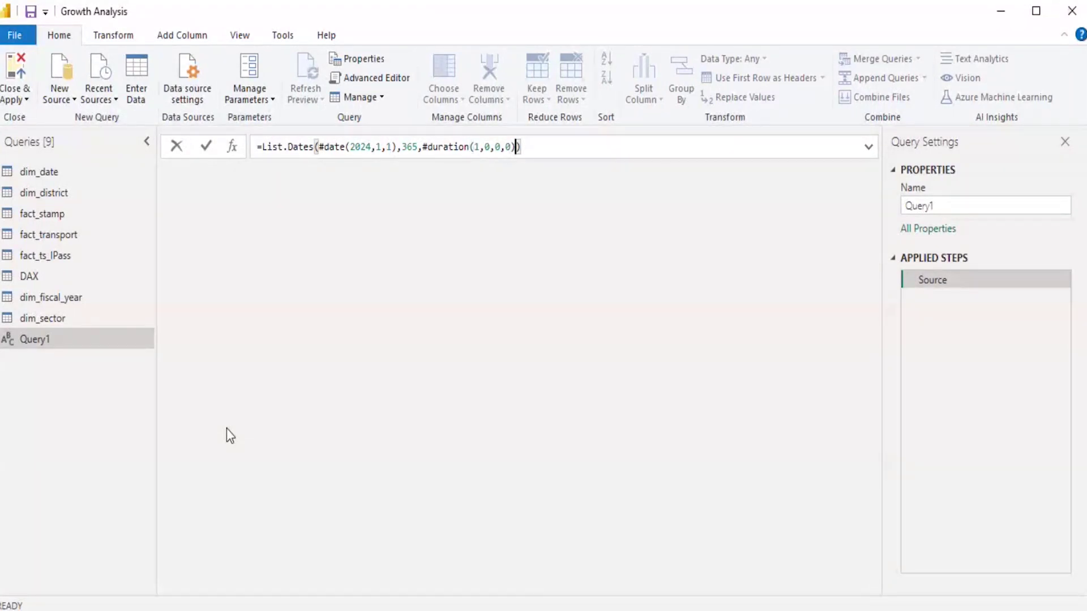
type(")")
left_click(208, 148)
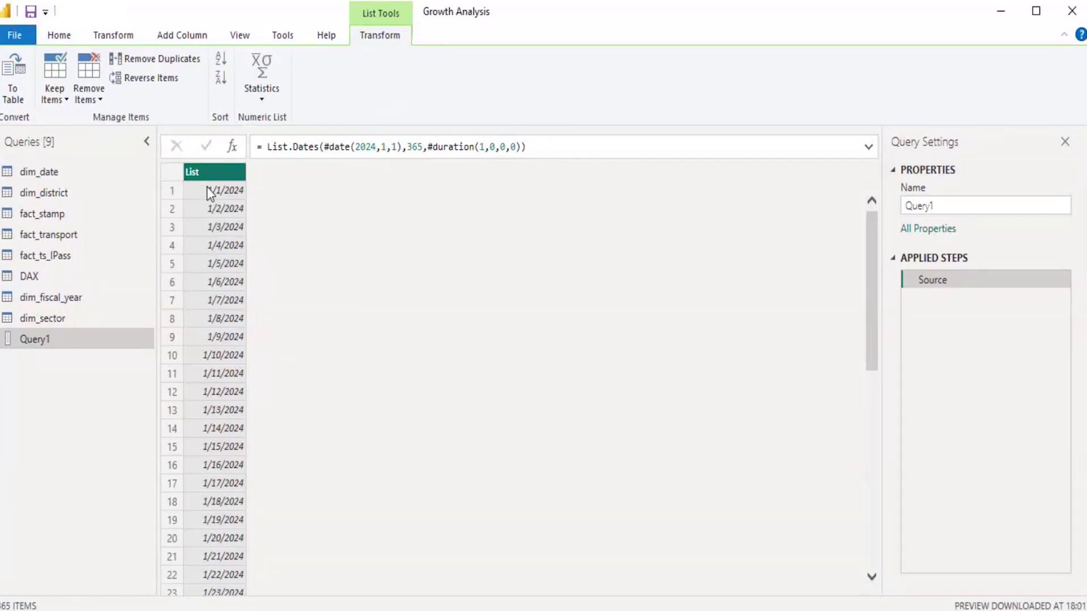
scroll(208, 193, "down", 10)
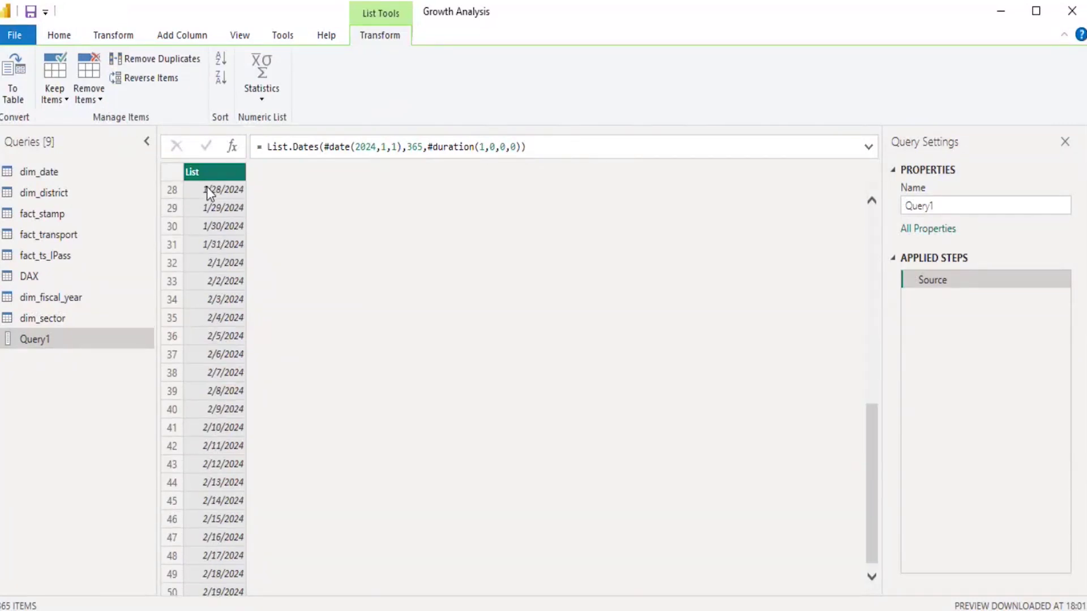
scroll(208, 193, "down", 9)
scroll(207, 193, "up", 11)
scroll(209, 193, "up", 8)
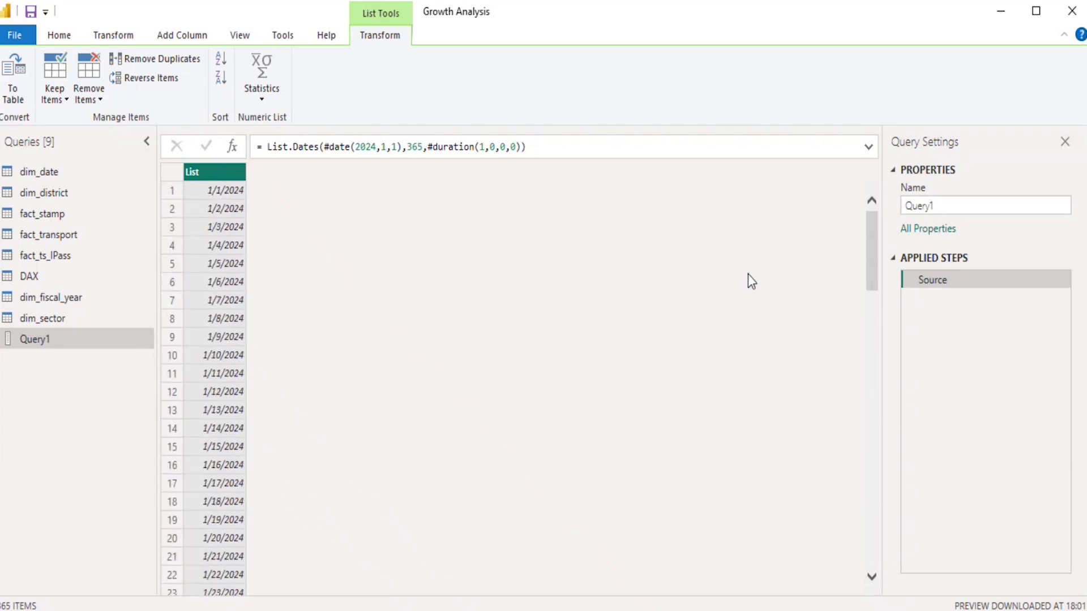
Review the generated 2024 date list through its end and set the List.Dates count to 366
left_click_drag(873, 226, 861, 537)
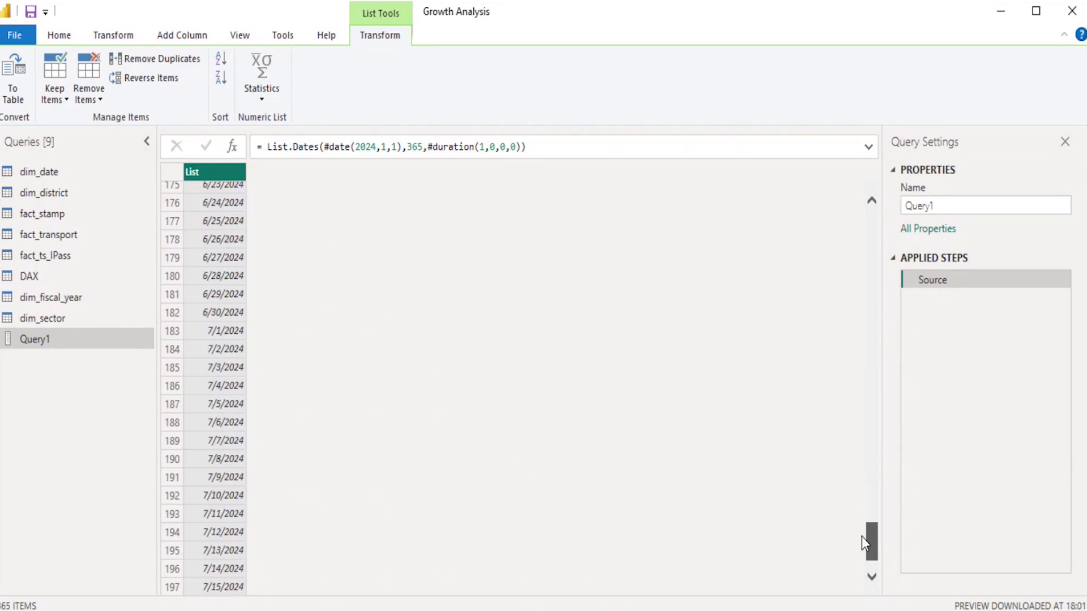
left_click_drag(874, 546, 876, 579)
left_click(871, 580)
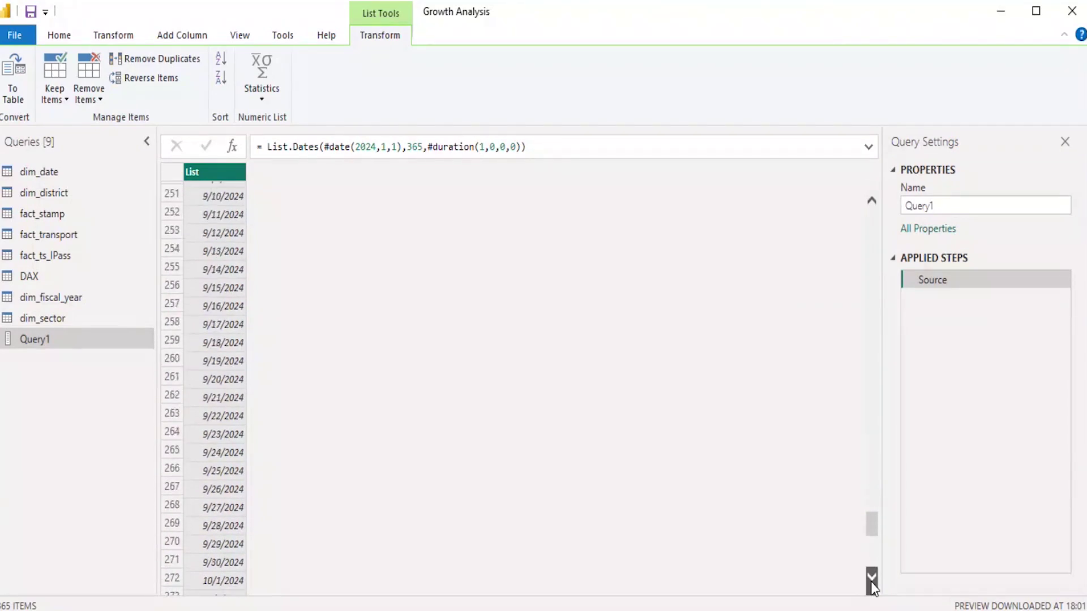
left_click(871, 578)
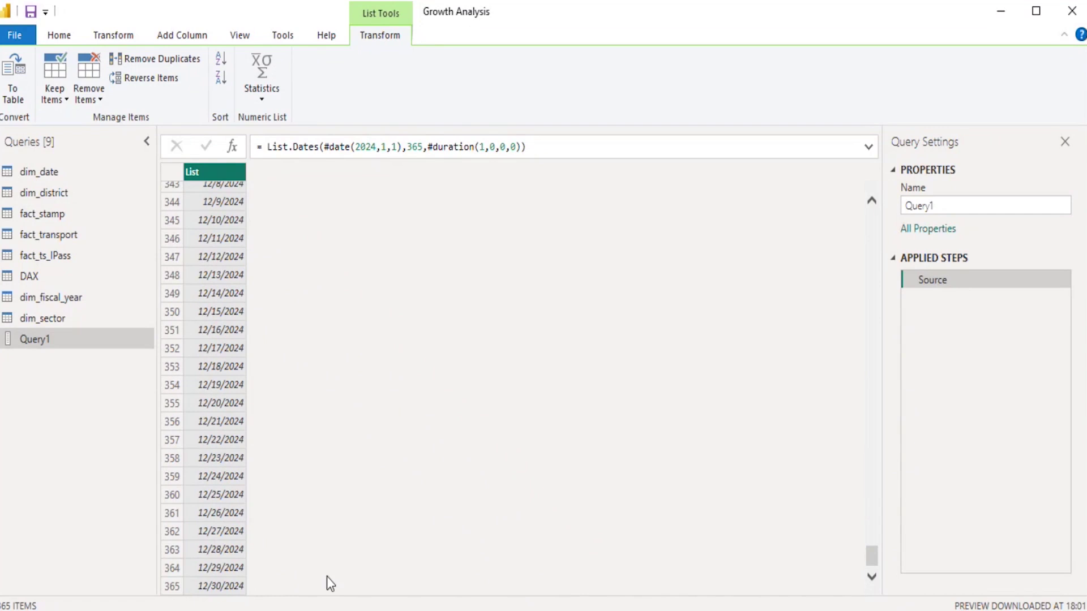
scroll(270, 584, "up", 10)
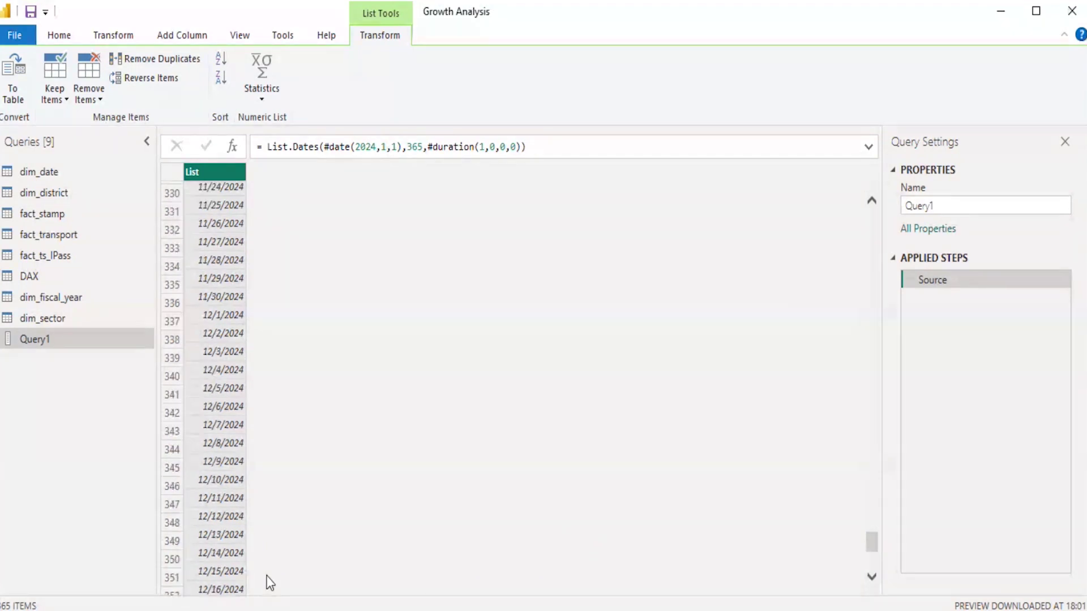
left_click_drag(876, 528, 860, 221)
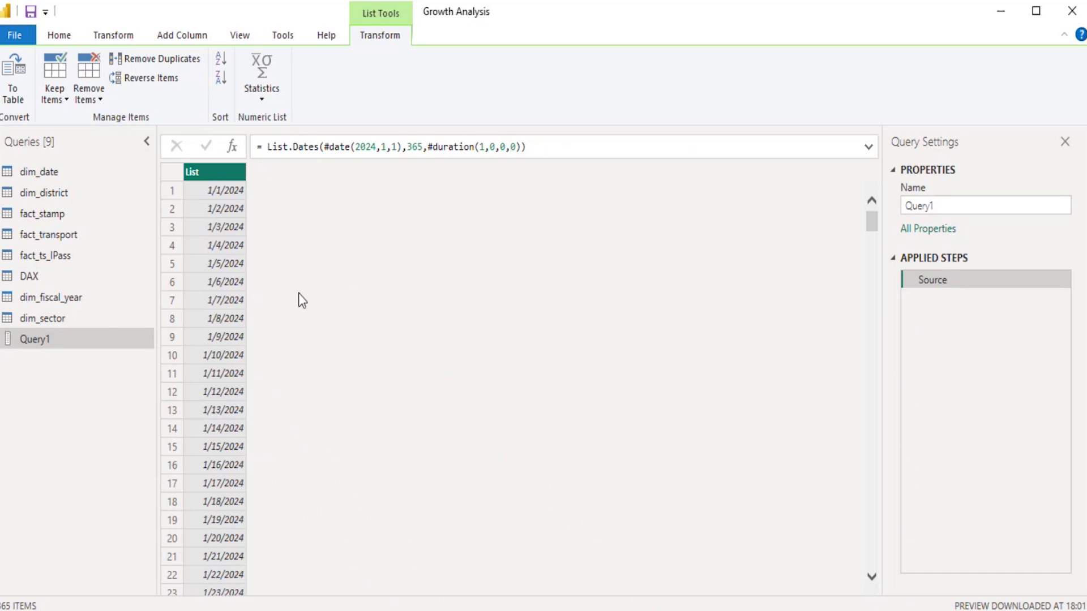
double_click(417, 147)
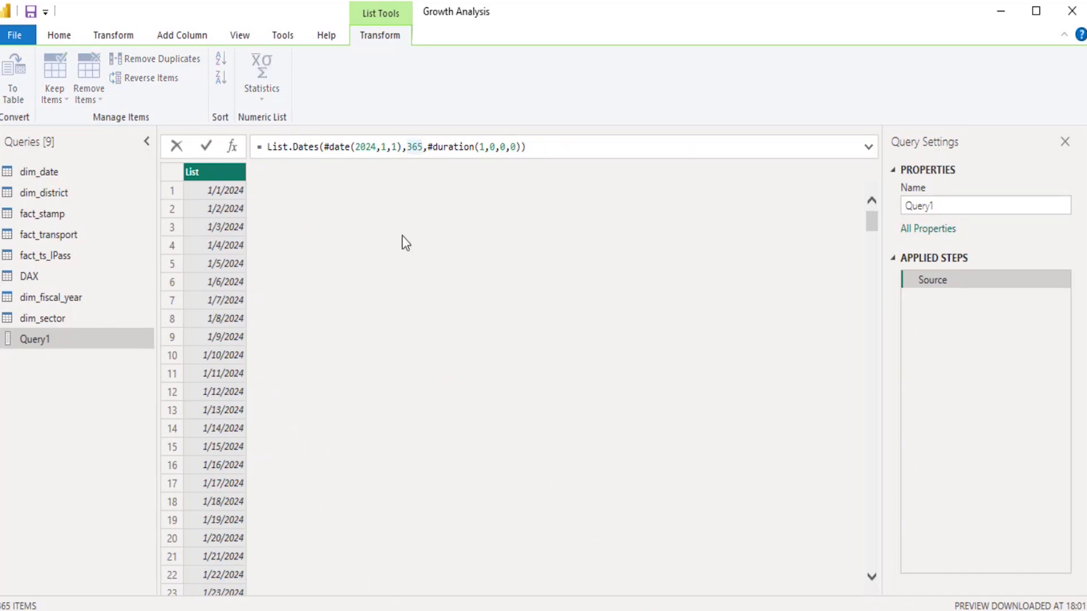
type("36")
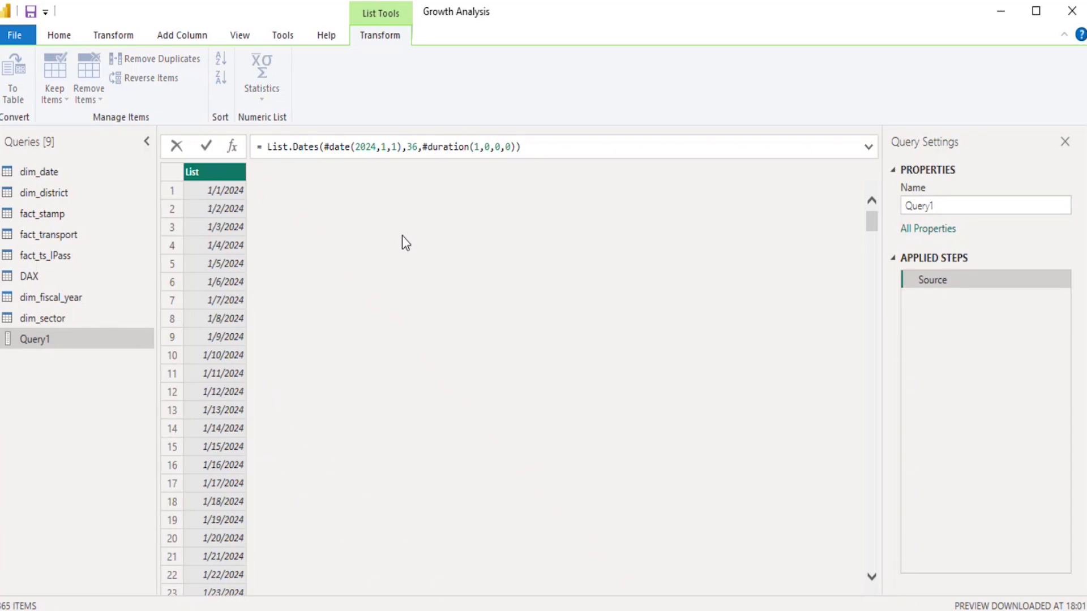
type("6")
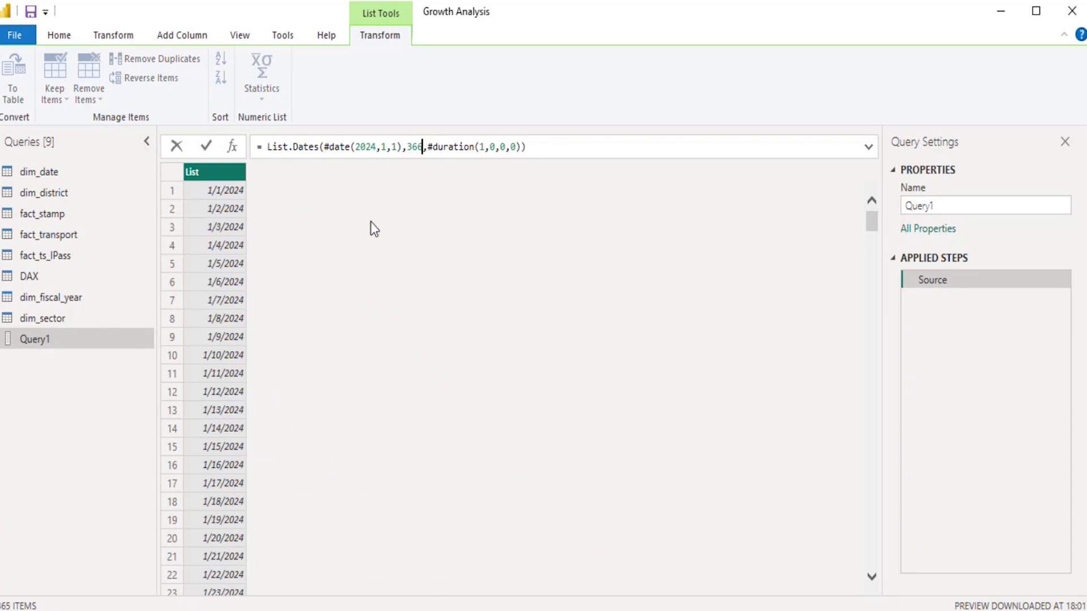
left_click(207, 148)
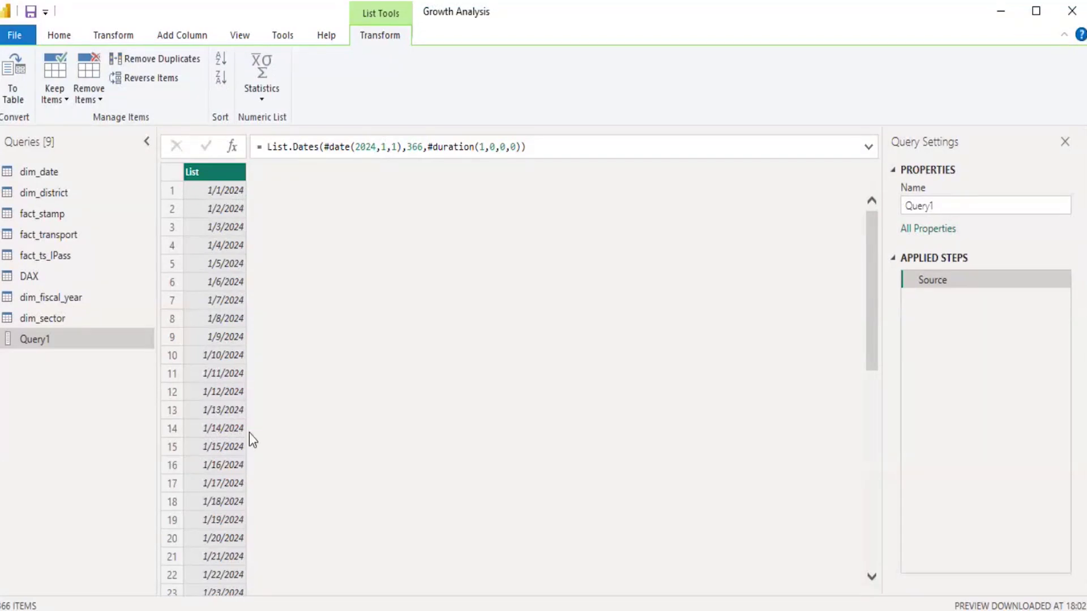
Check the updated list through its last date and convert it to a table with no delimiter and extra columns shown as errors
left_click_drag(876, 250, 866, 502)
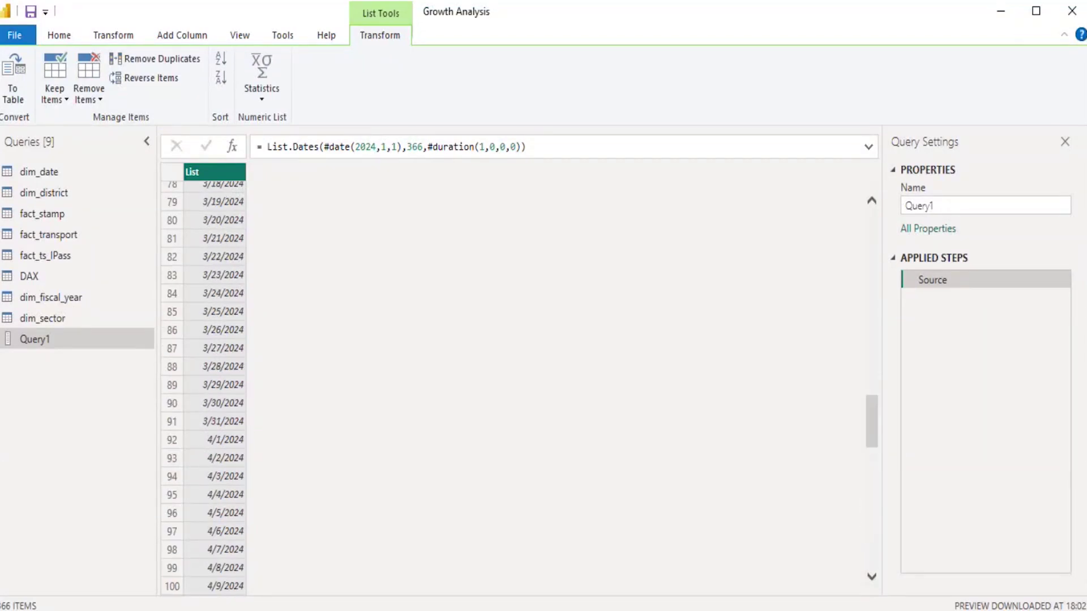
left_click_drag(876, 418, 883, 597)
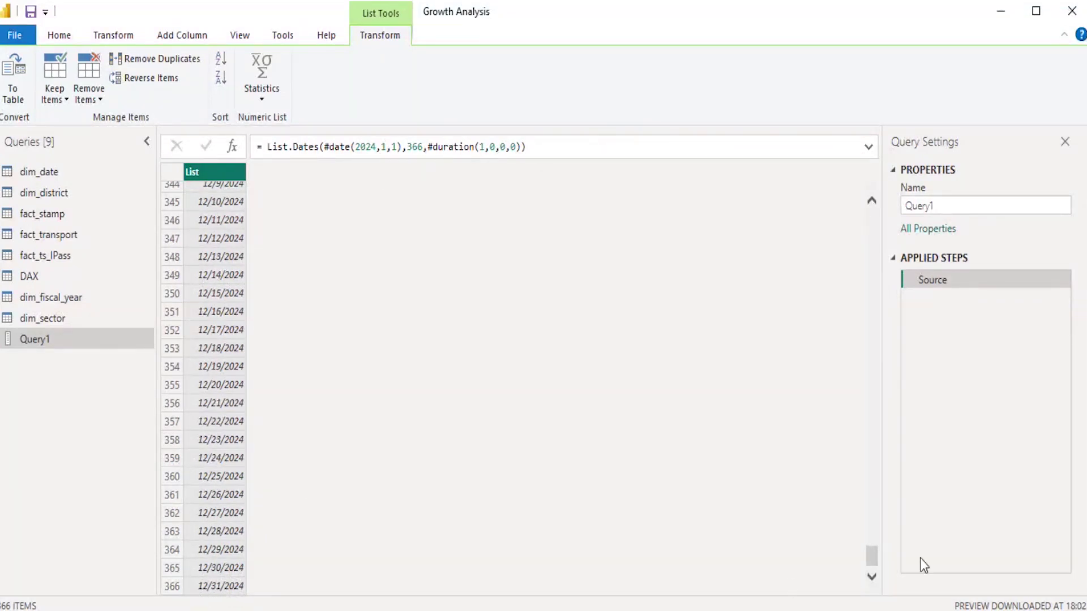
left_click(872, 512)
left_click_drag(871, 537, 871, 213)
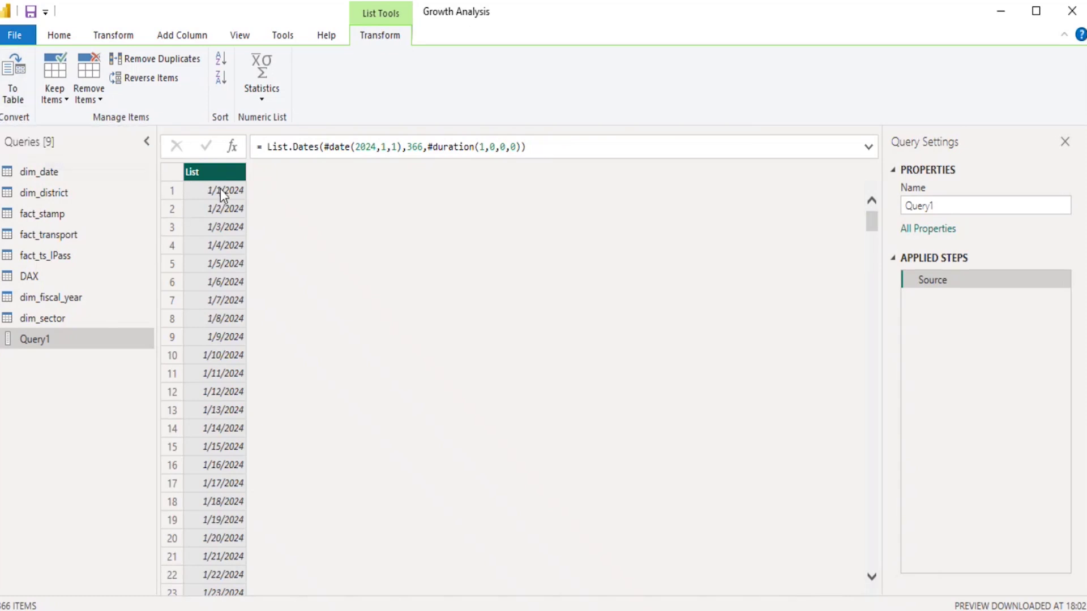
left_click(14, 97)
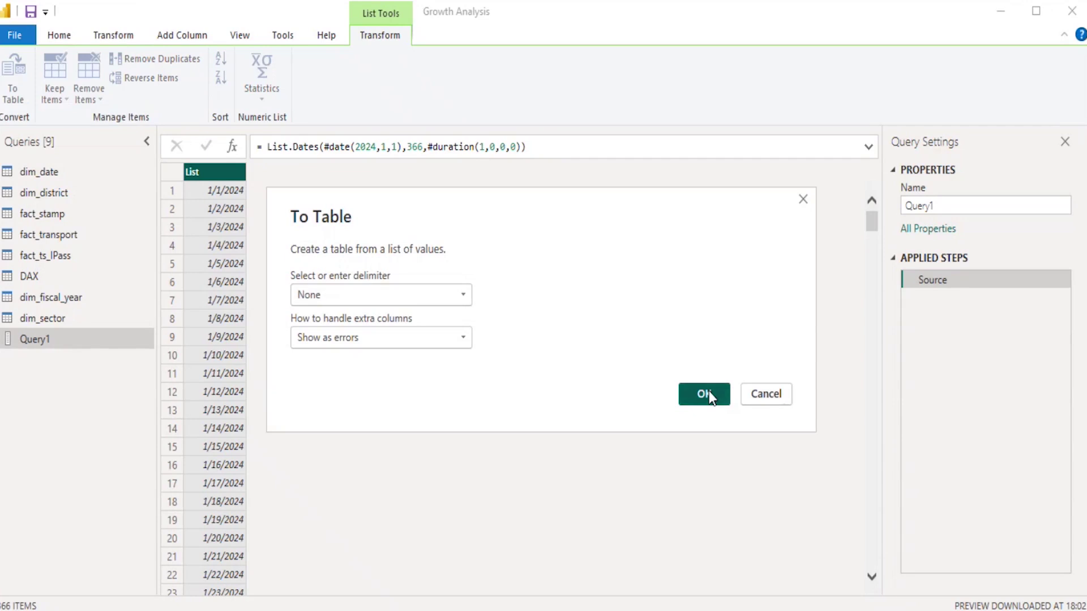
left_click(705, 395)
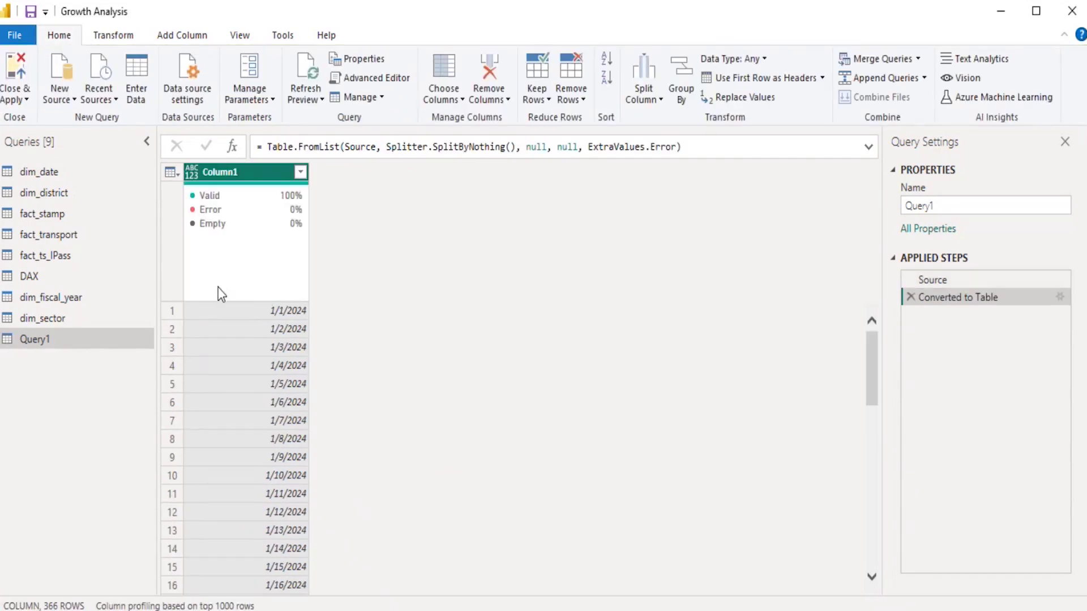
Change the data type of Column1 to Date and rename the column Mmmm
right_click(260, 180)
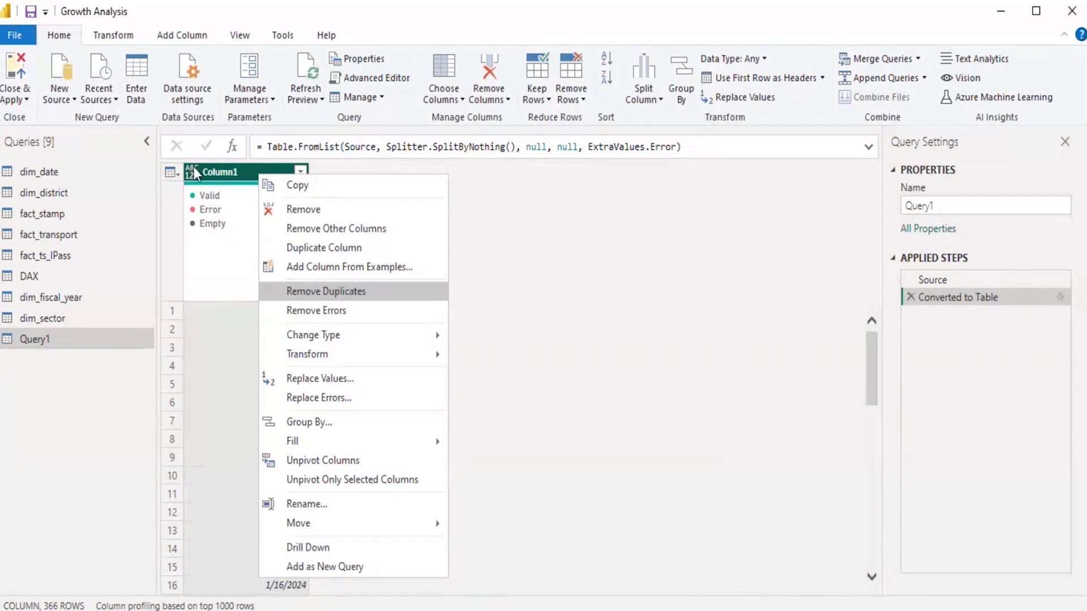
mouse_move(365, 336)
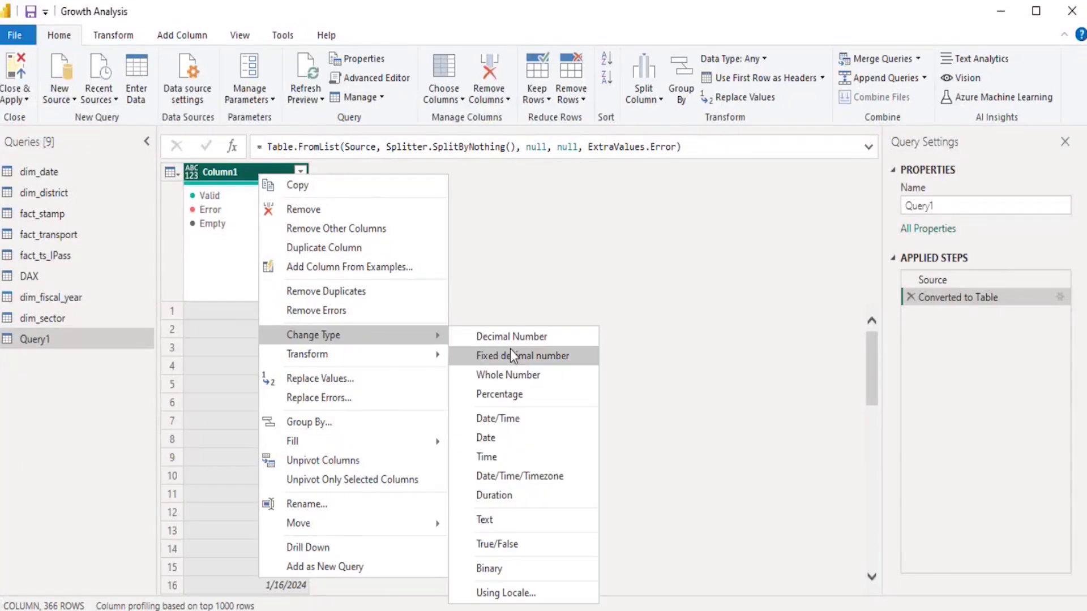
left_click(512, 437)
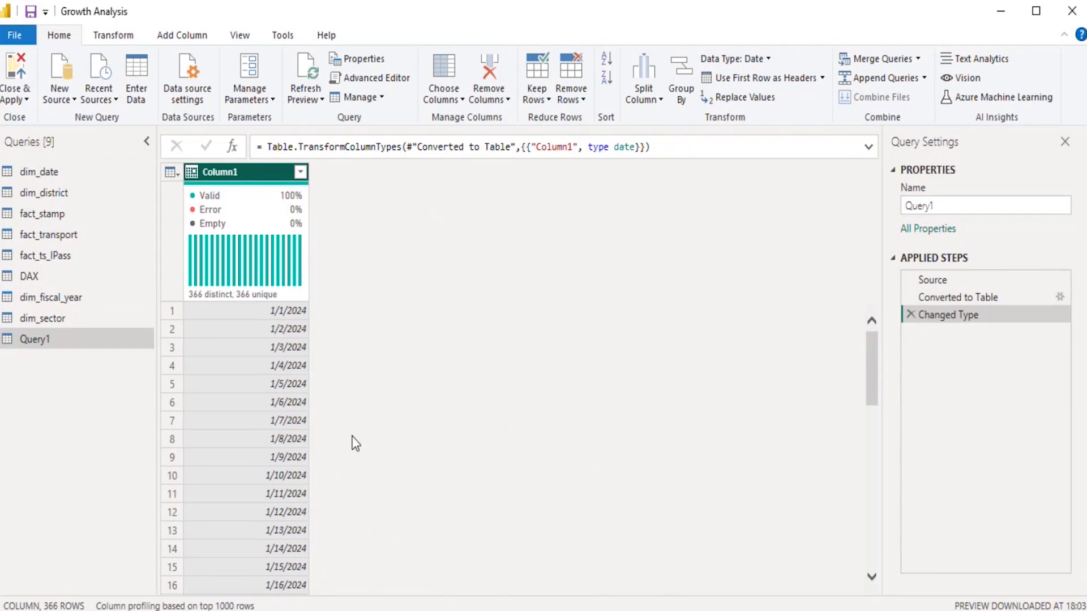
double_click(237, 172)
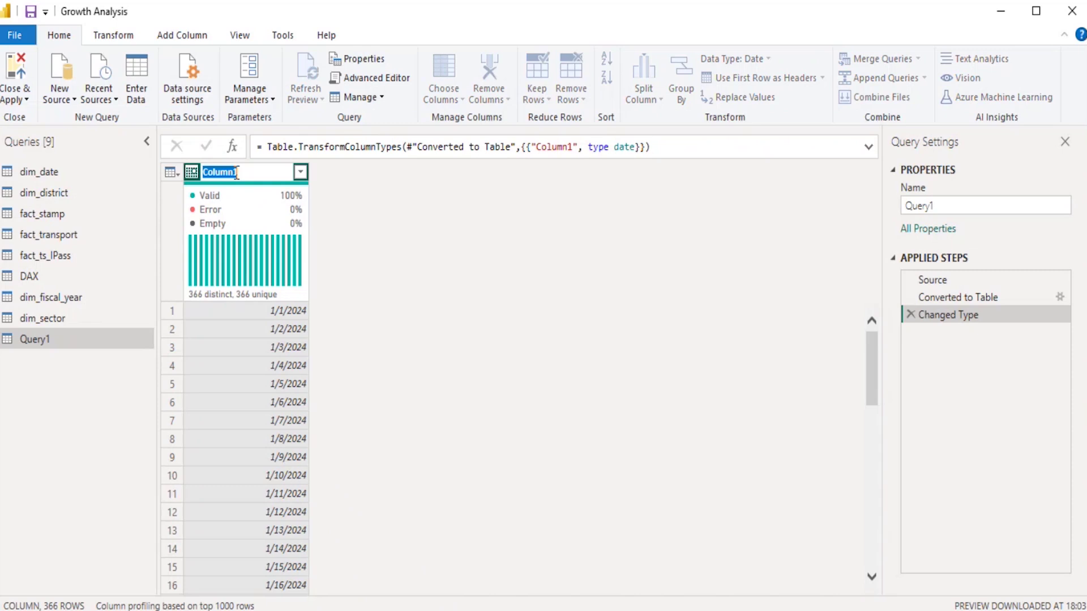
type("Mmmm")
key("Return")
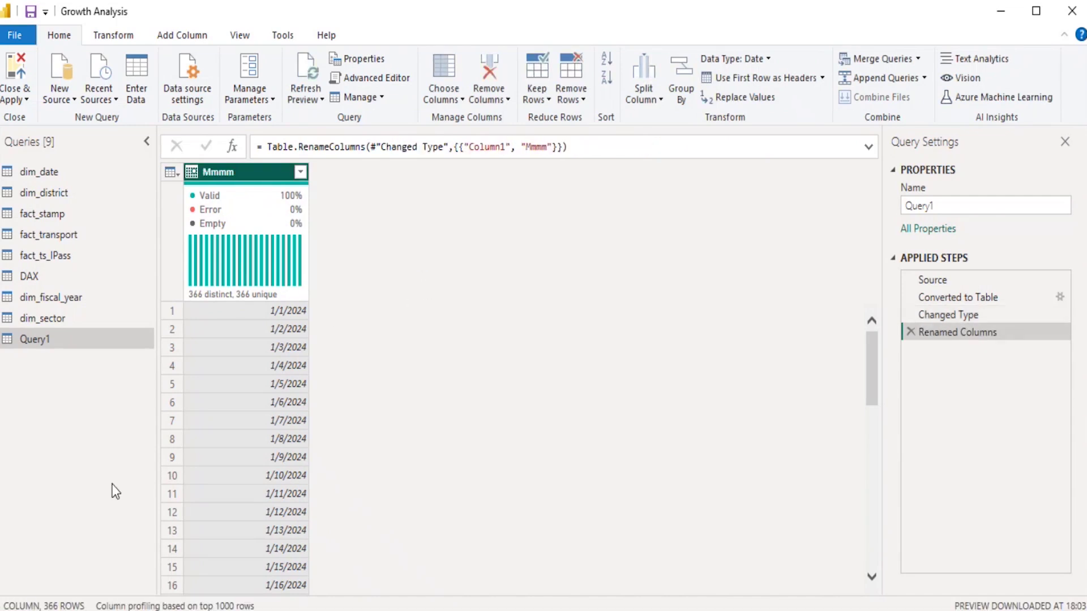
Rename the query Query1 as dim_calender
right_click(27, 342)
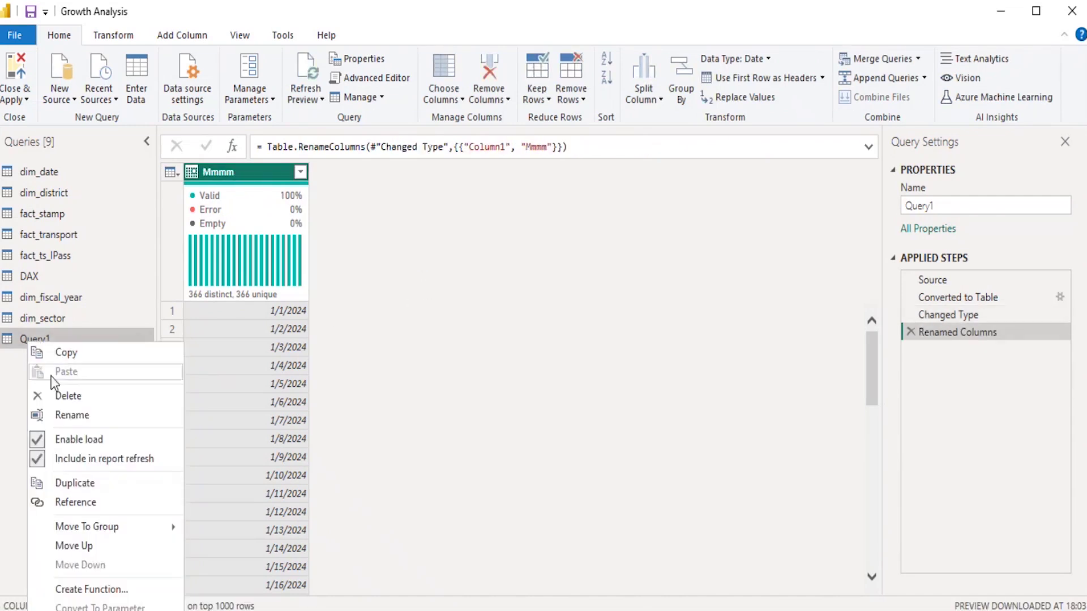
left_click(76, 419)
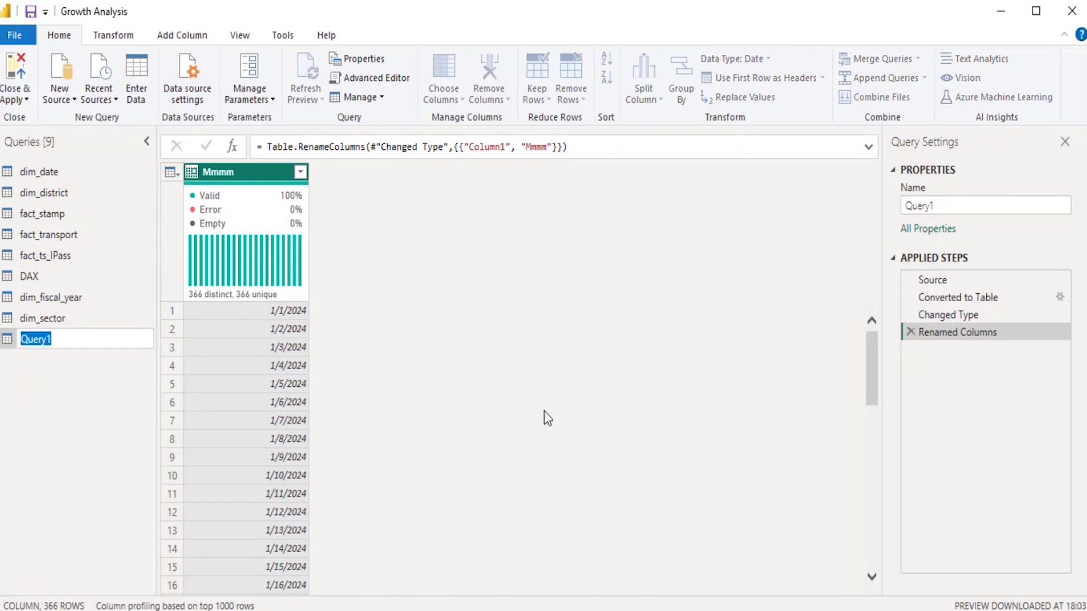
type("dim_calender")
key("Return")
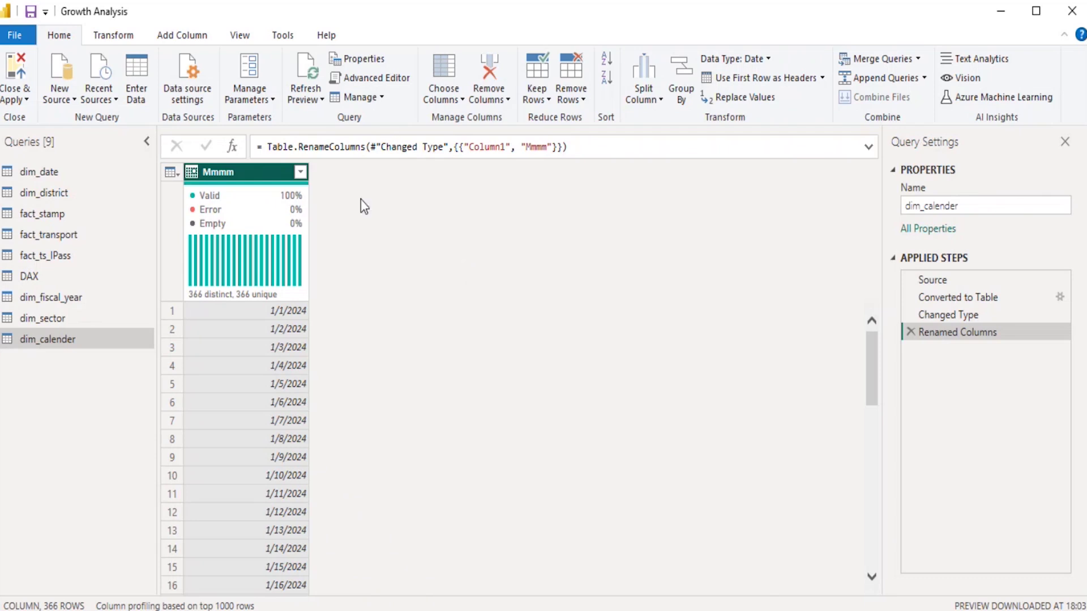
Add a Year column extracted from the Mmmm date column and change its data type to Text
left_click(181, 36)
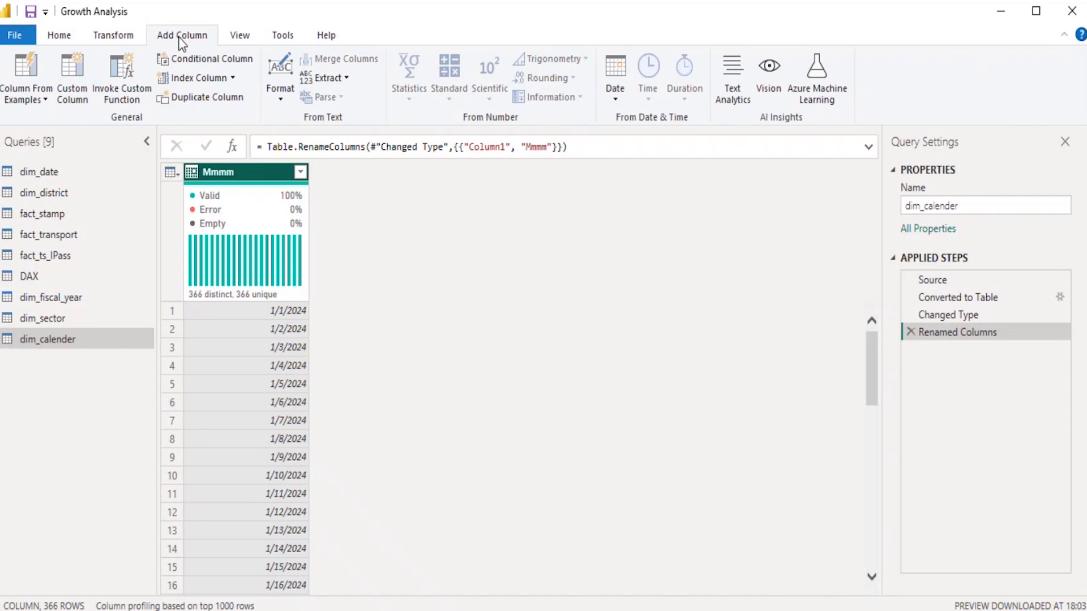
left_click(614, 100)
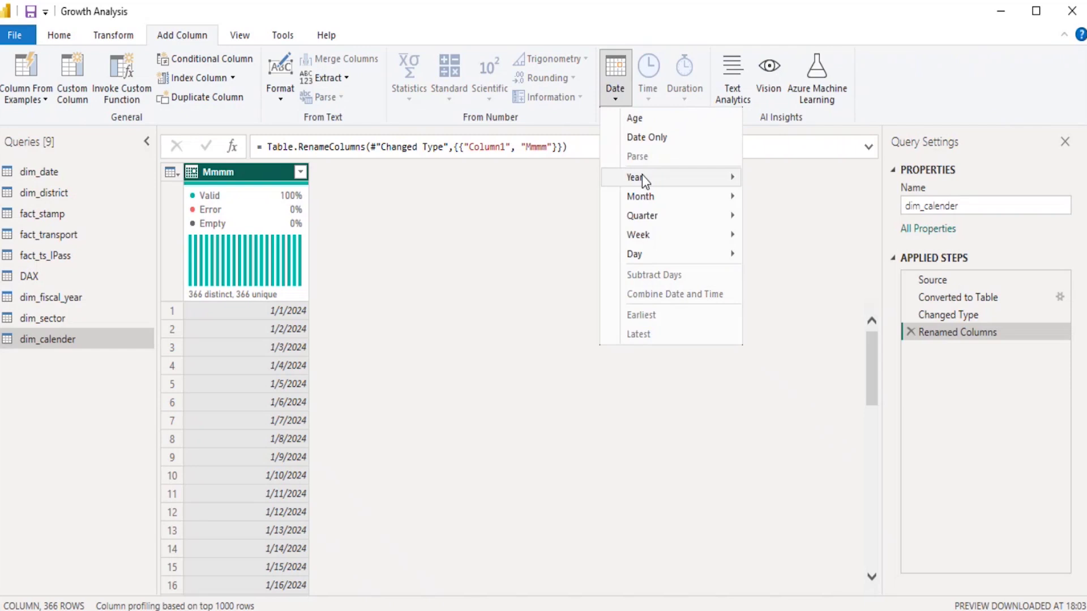
mouse_move(641, 177)
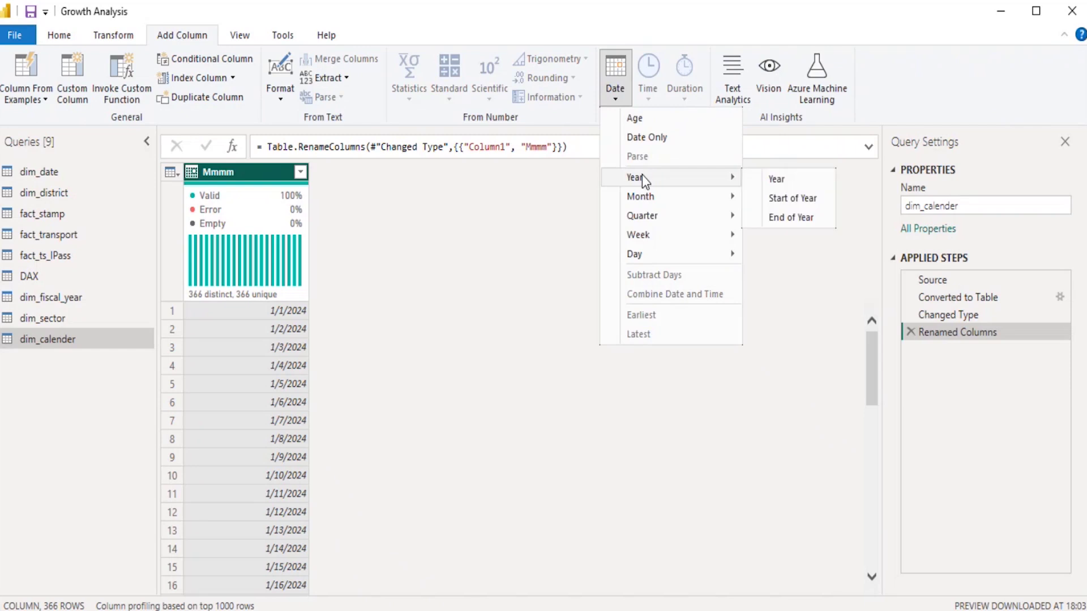
left_click(775, 180)
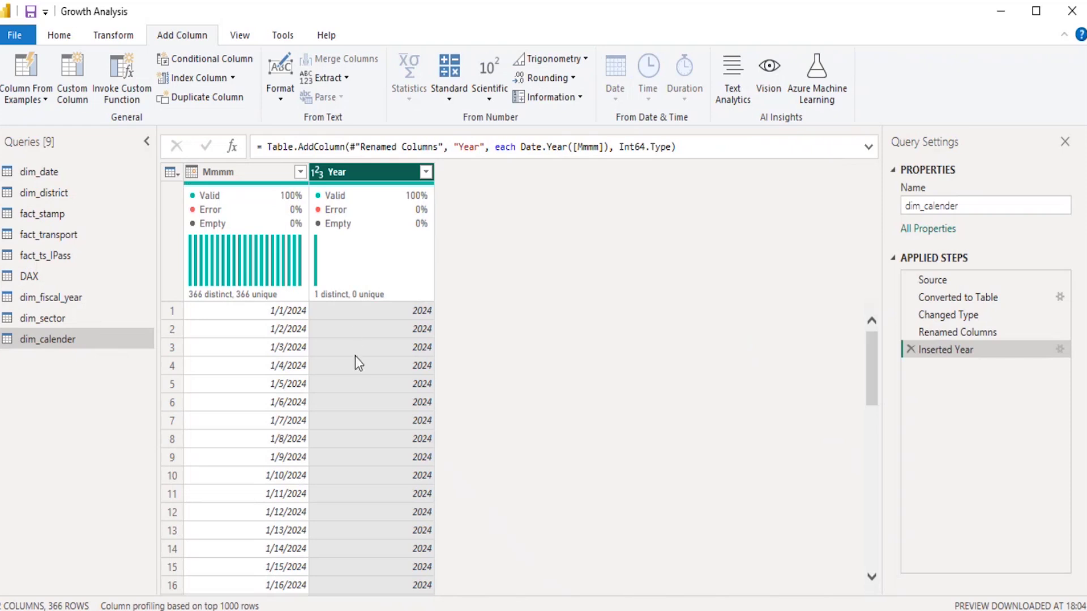
left_click(318, 171)
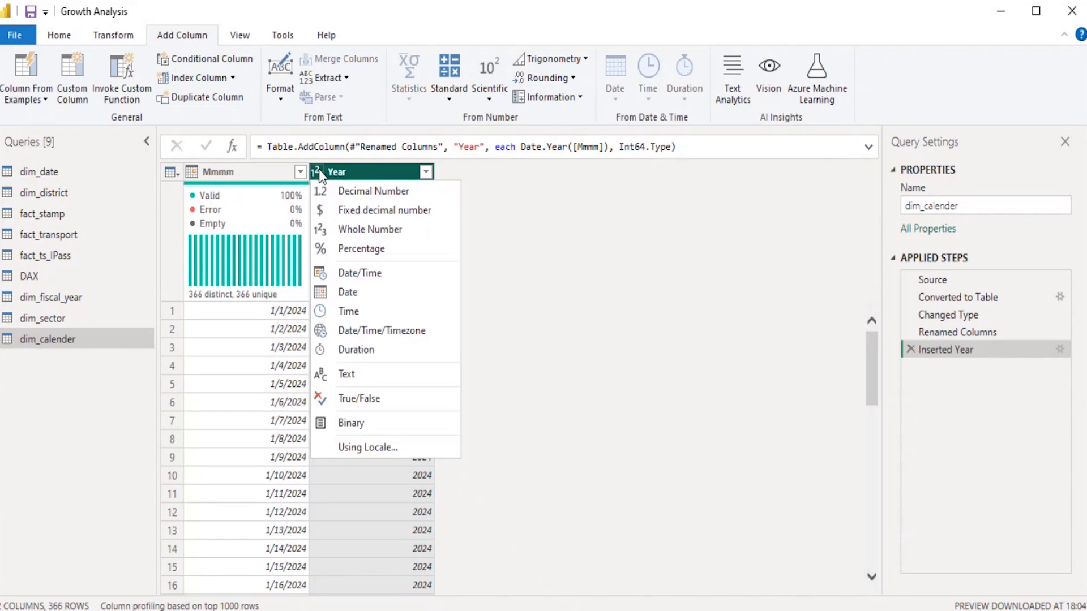
left_click(371, 380)
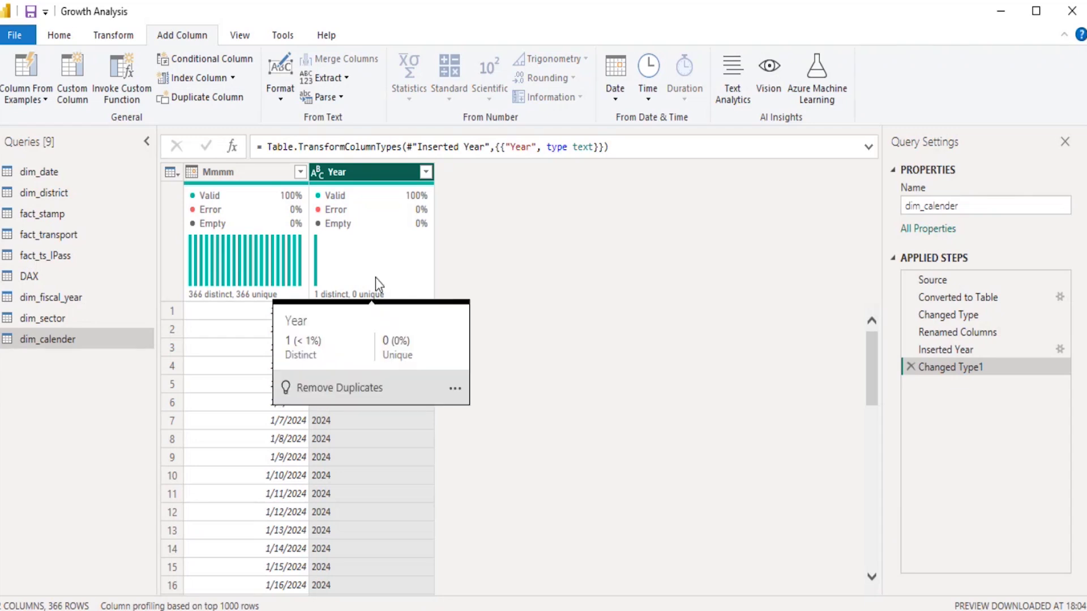
Rename the applied step Changed Type1 as "change type to text"
right_click(952, 368)
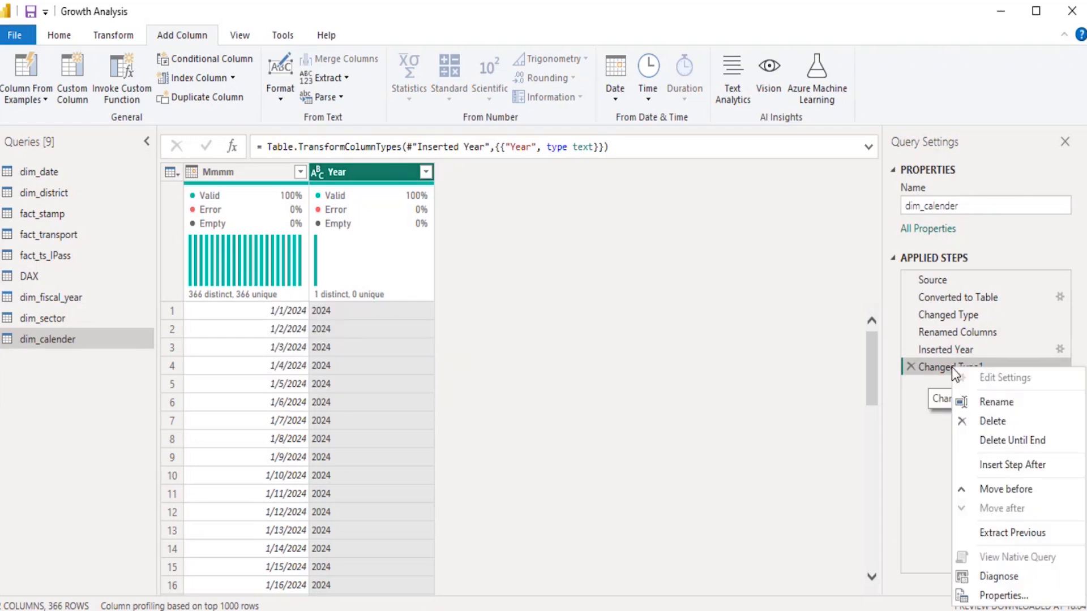
left_click(1014, 407)
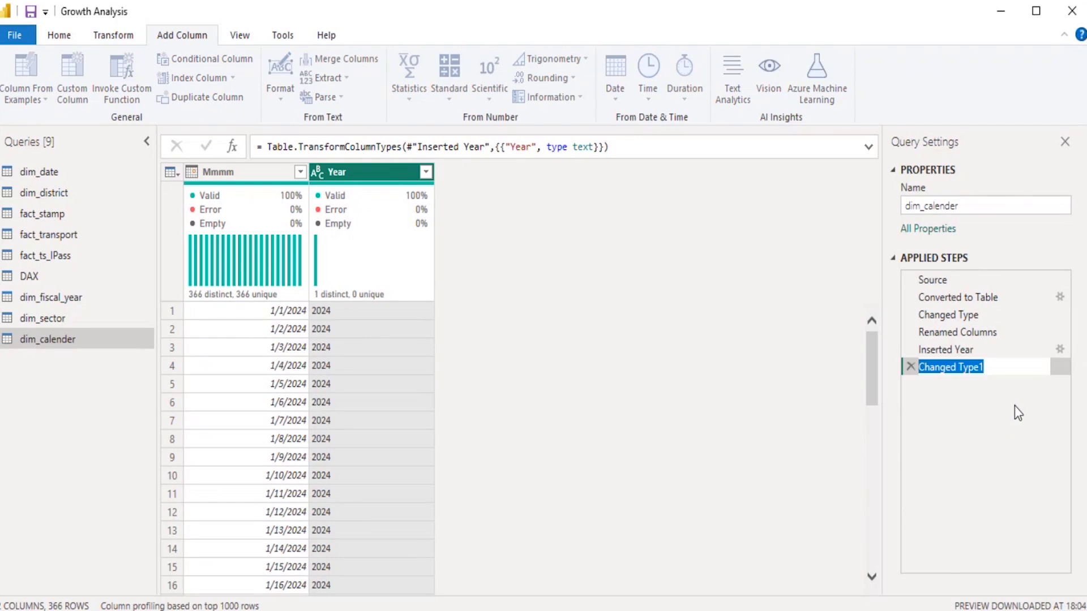
type("chand")
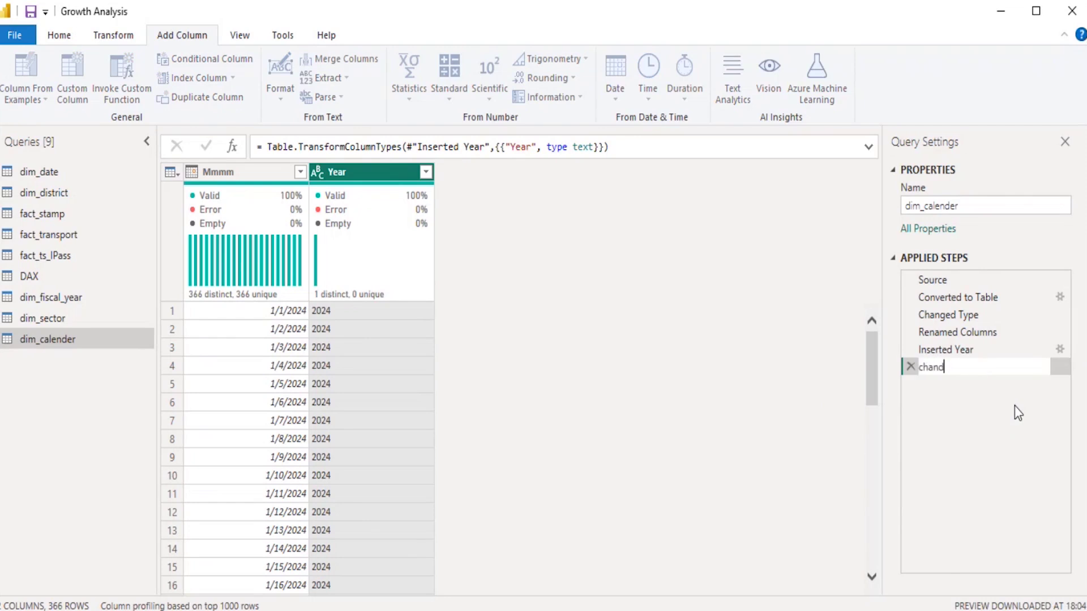
key("BackSpace")
type("ge type to text")
key("Return")
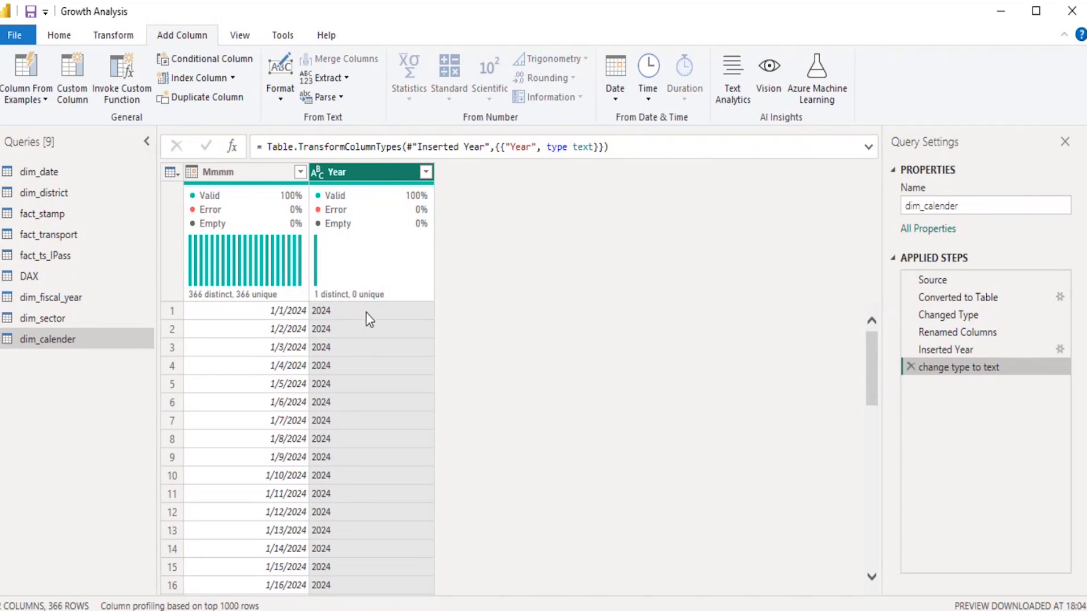
Add a Month Name column extracted from the Mmmm date column in dim_calender
scroll(368, 416, "down", 10)
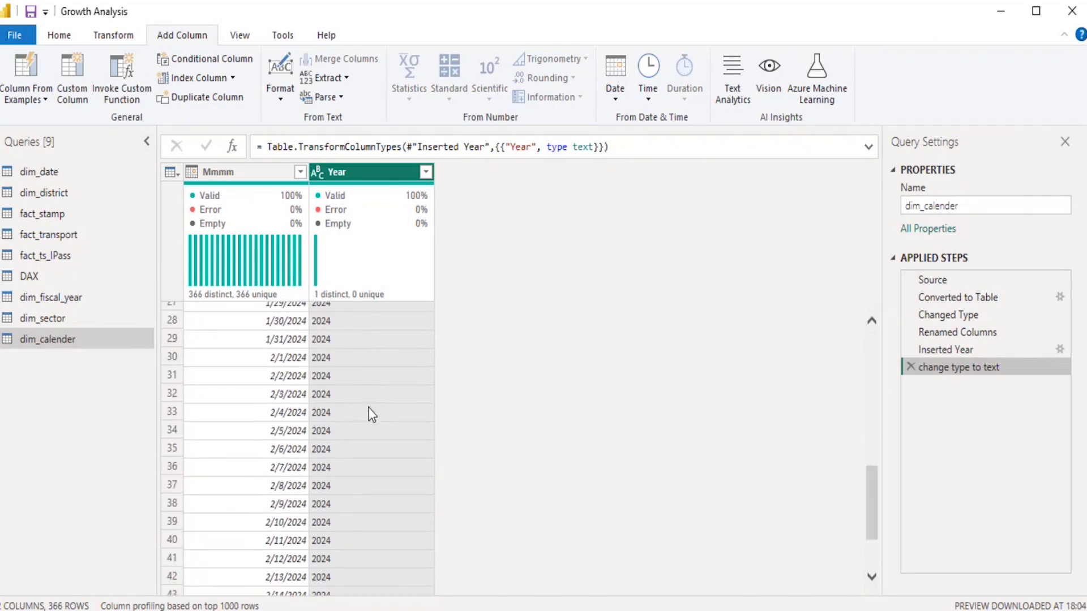
scroll(369, 410, "up", 10)
scroll(370, 416, "up", 1)
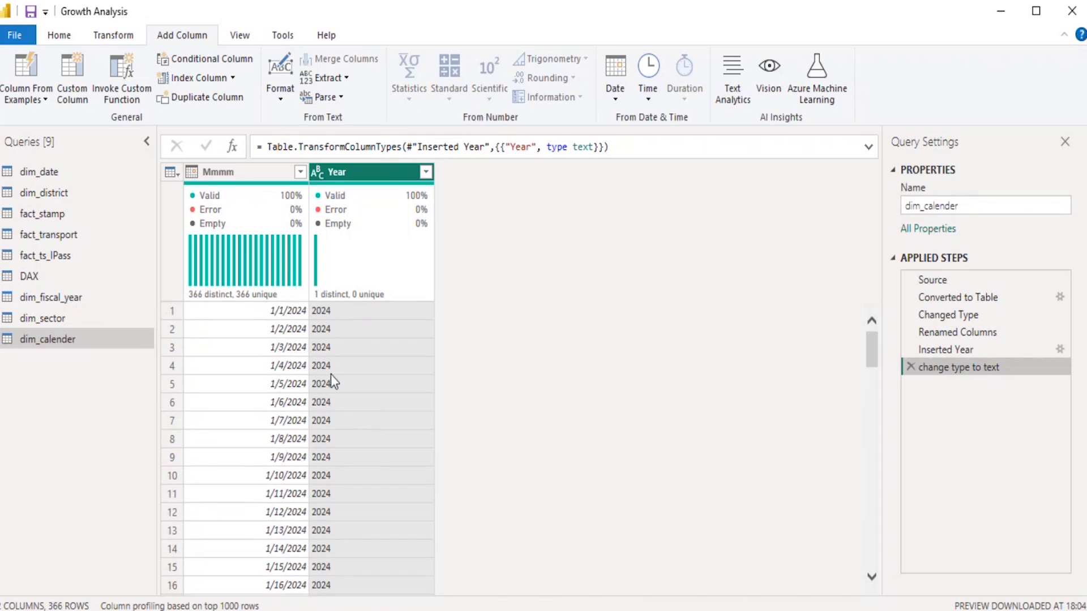
left_click(245, 173)
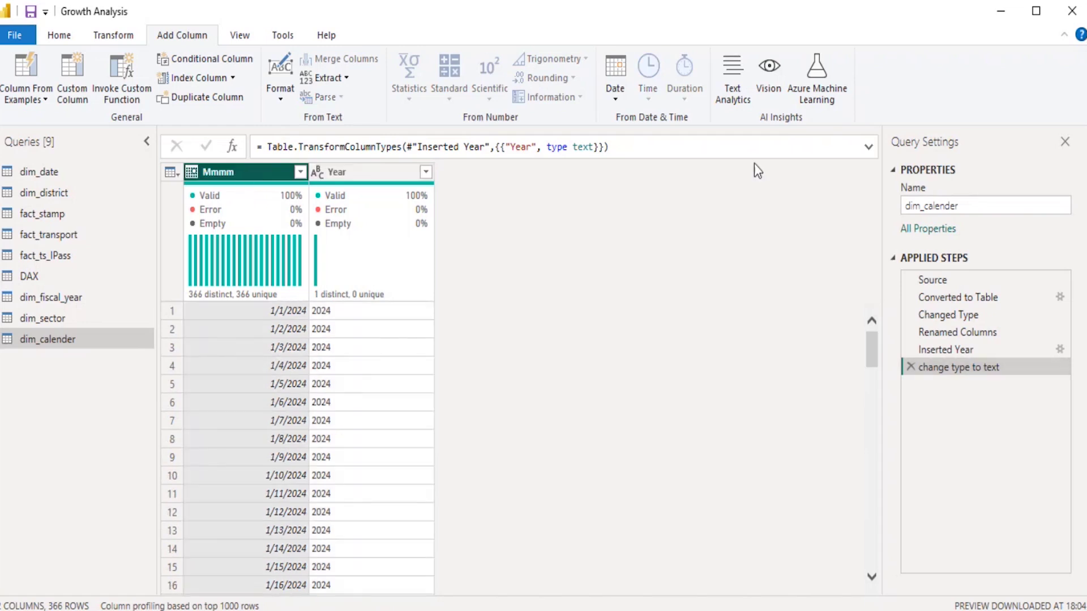
left_click(617, 101)
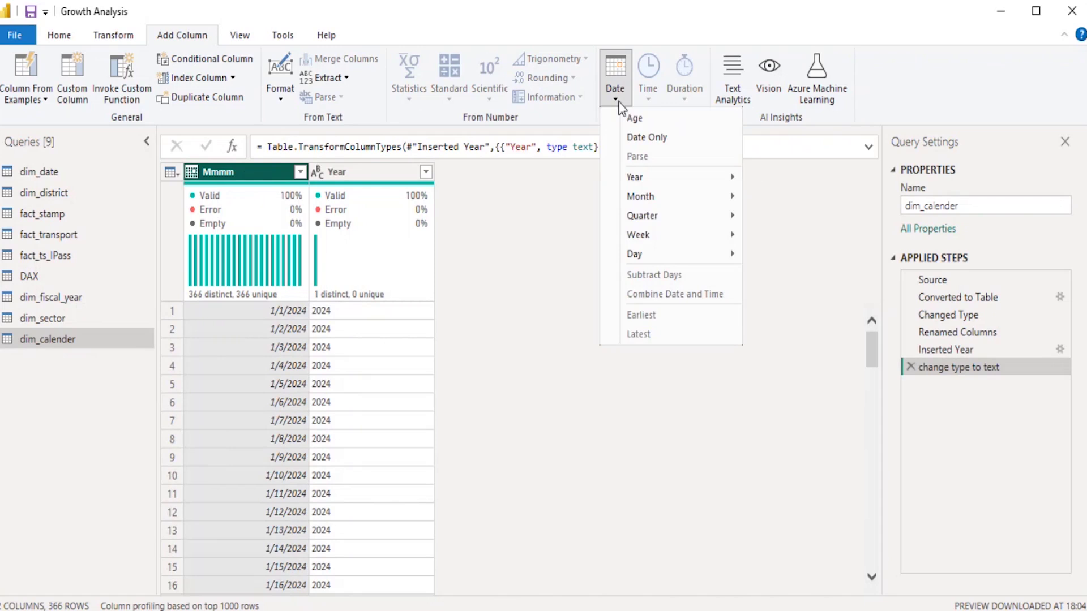
mouse_move(702, 196)
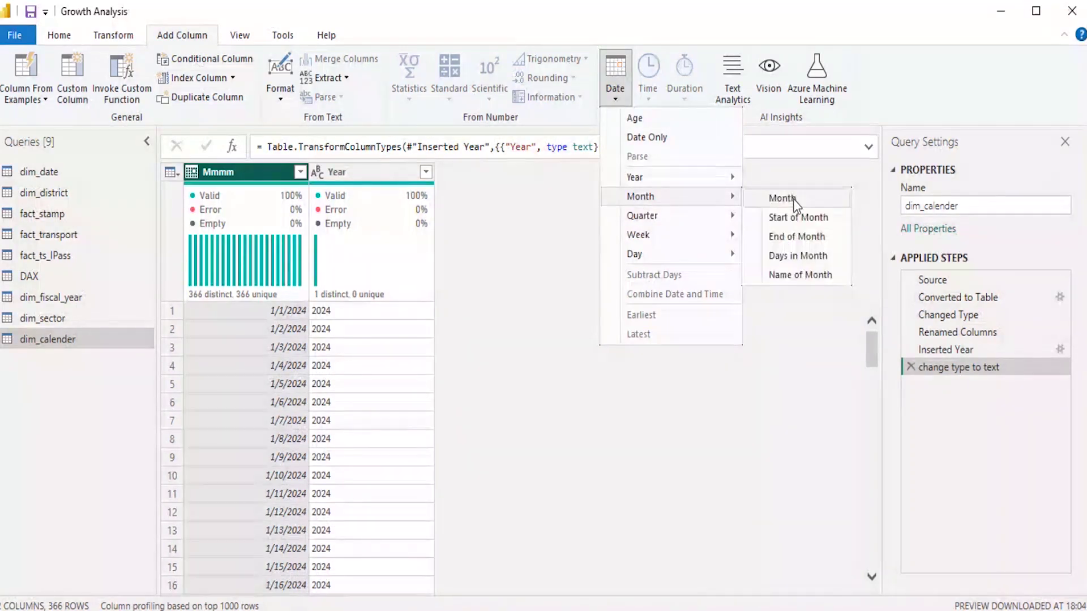
left_click(791, 285)
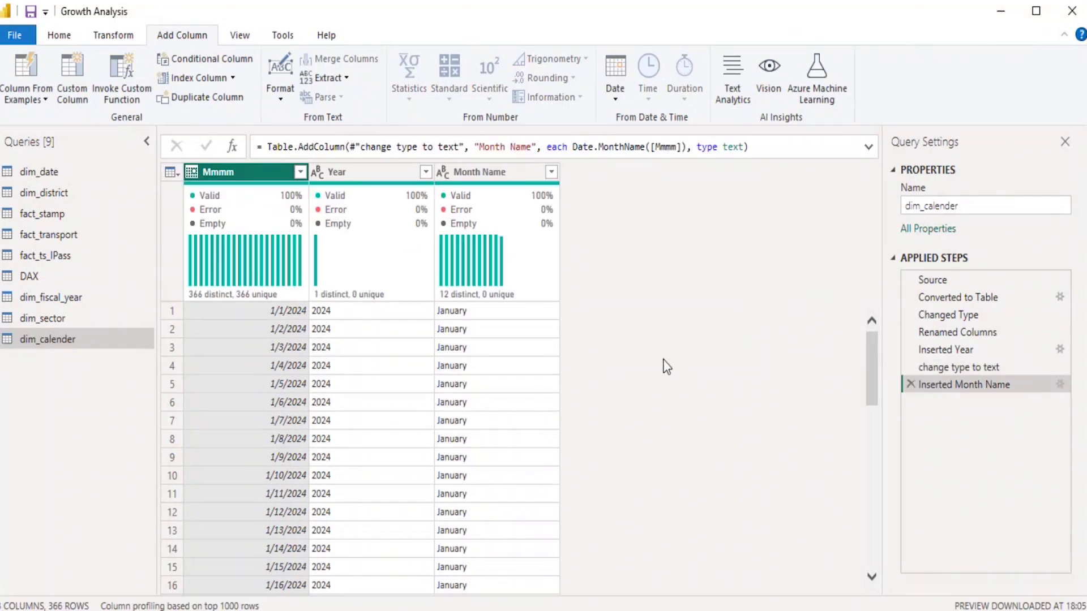
Rename the Month Name column of dim_calender as month
scroll(518, 358, "down", 4)
scroll(518, 358, "up", 4)
left_click(490, 179)
double_click(491, 175)
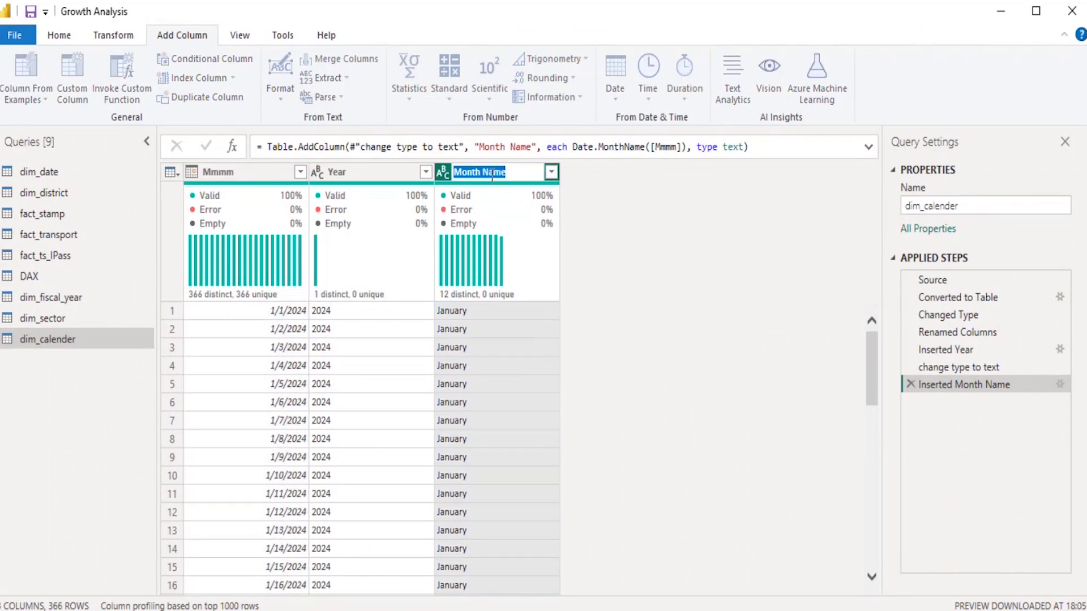
type("month")
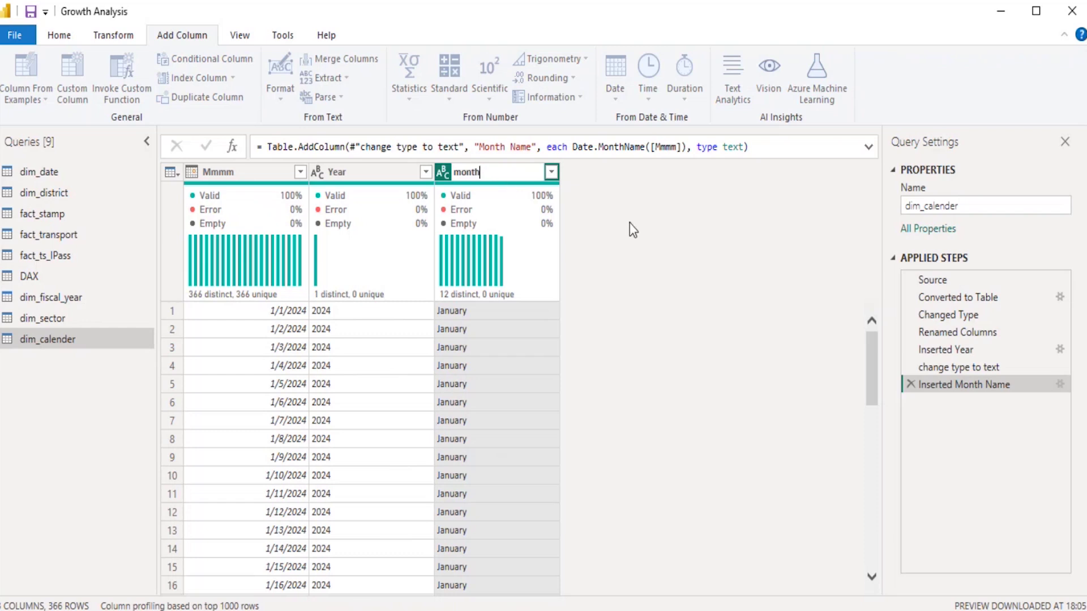
key("Return")
Add a Quarter of Year column extracted from the Mmmm date column and change its data type to Text
left_click(229, 172)
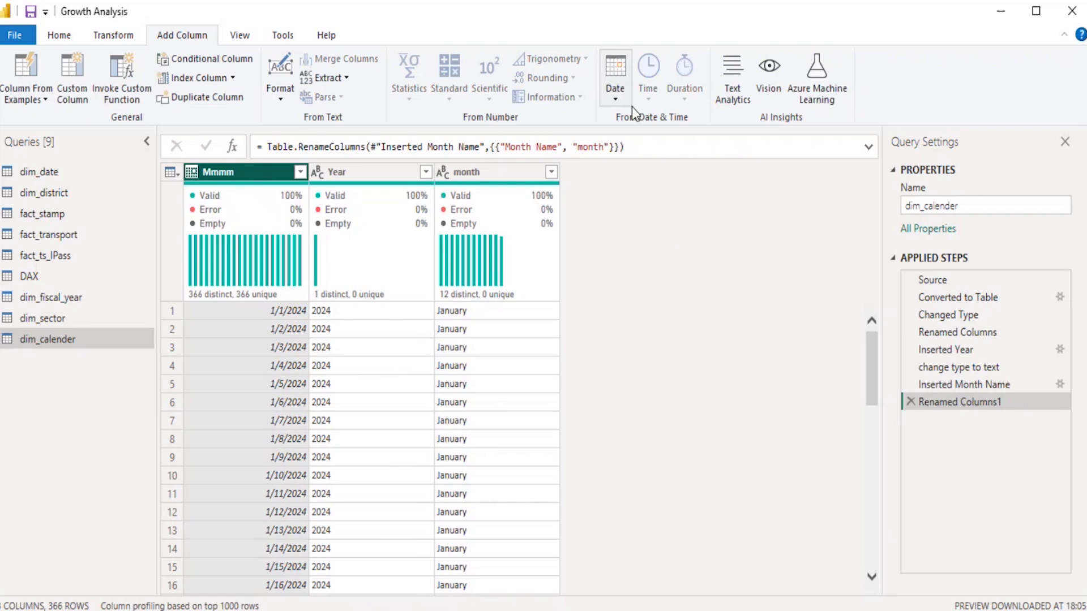
left_click(622, 101)
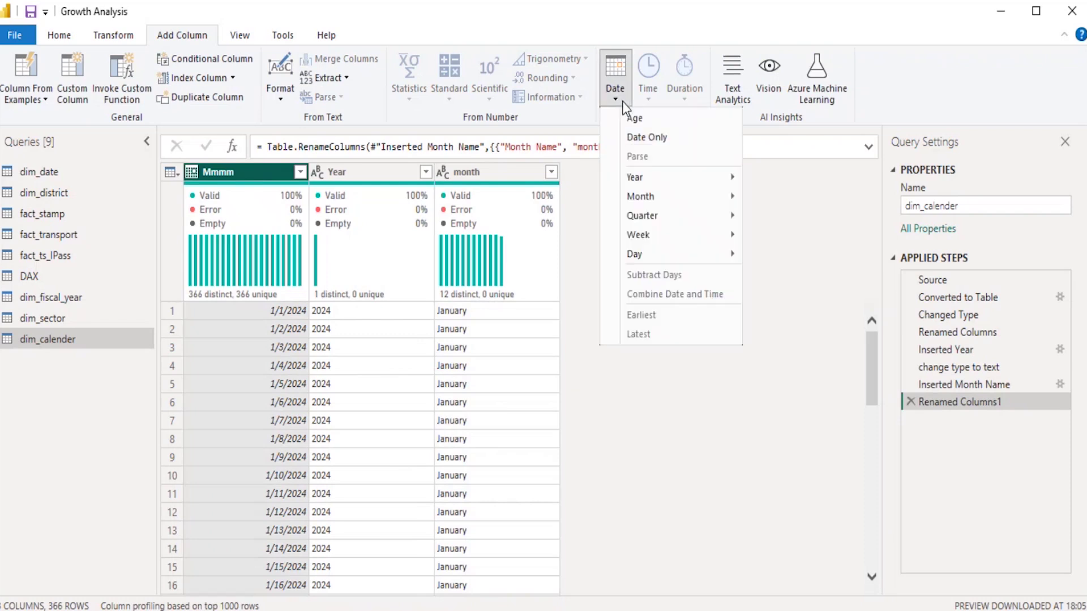
mouse_move(647, 214)
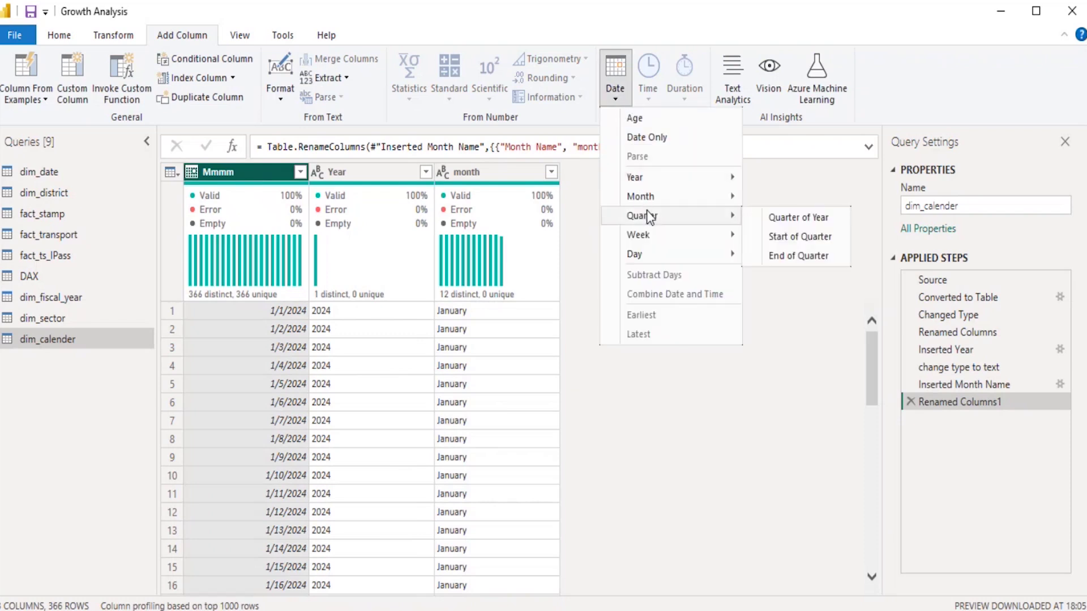
left_click(807, 224)
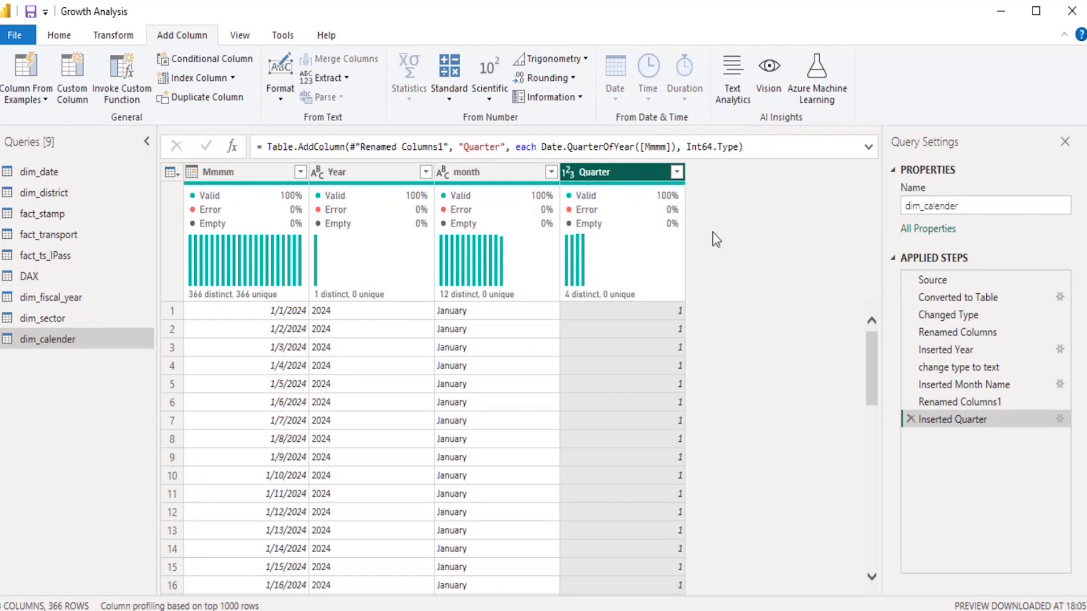
left_click(569, 173)
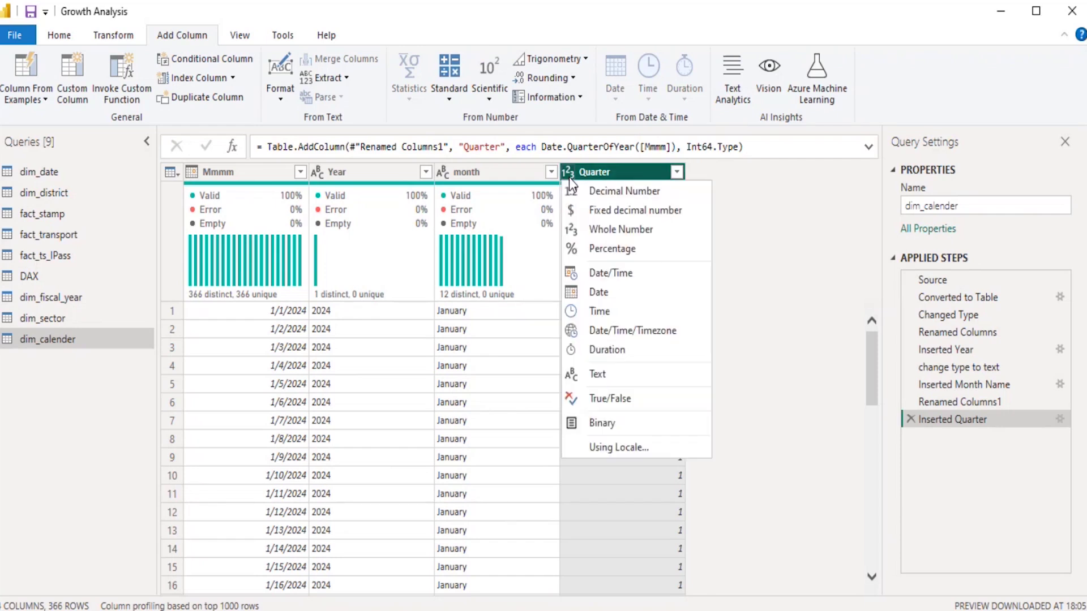
left_click(615, 372)
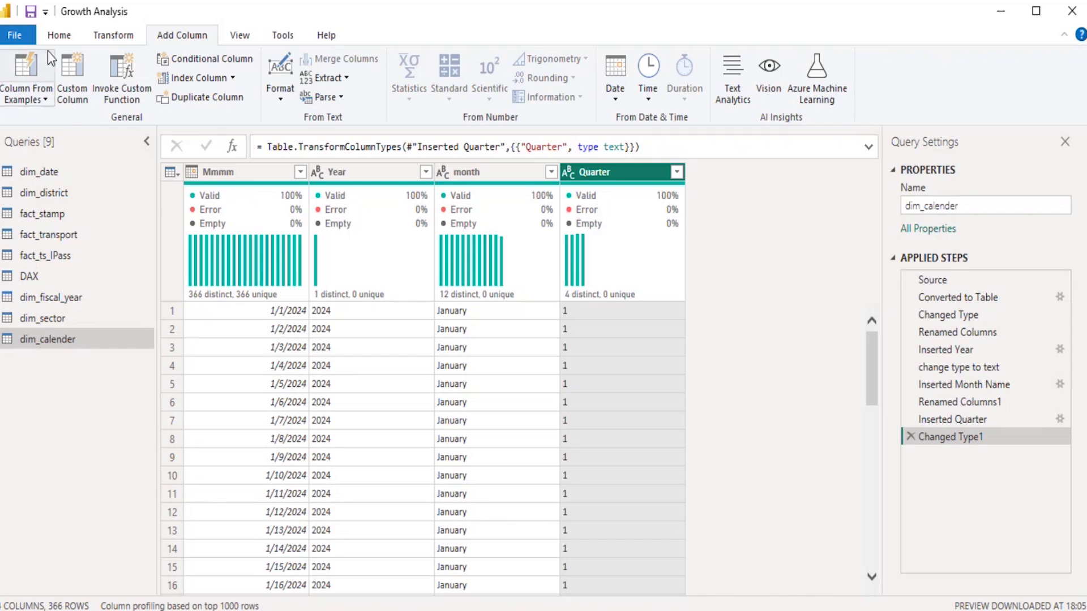
left_click(20, 36)
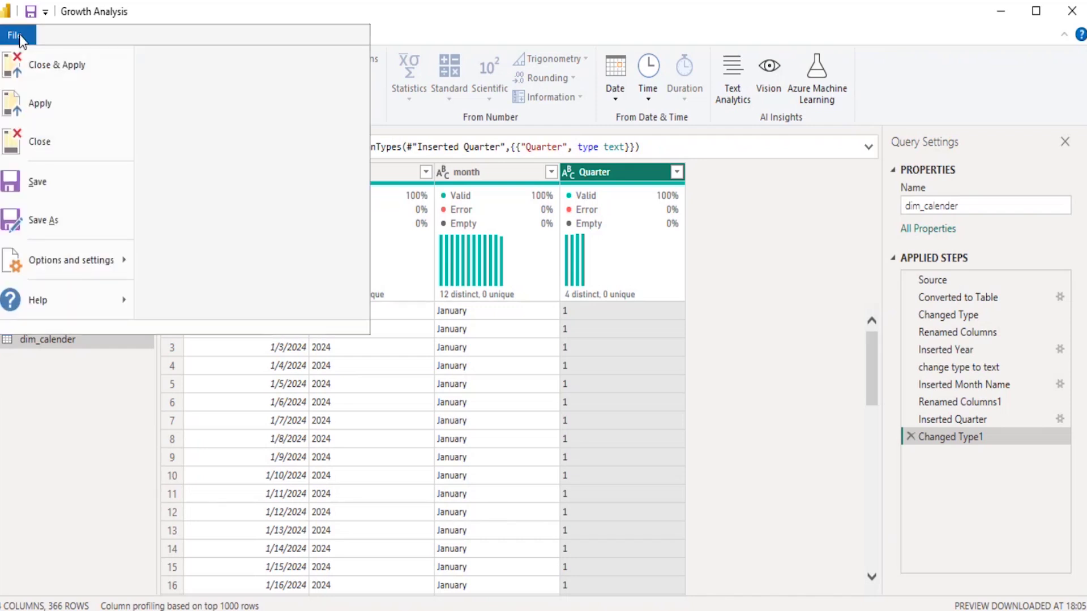
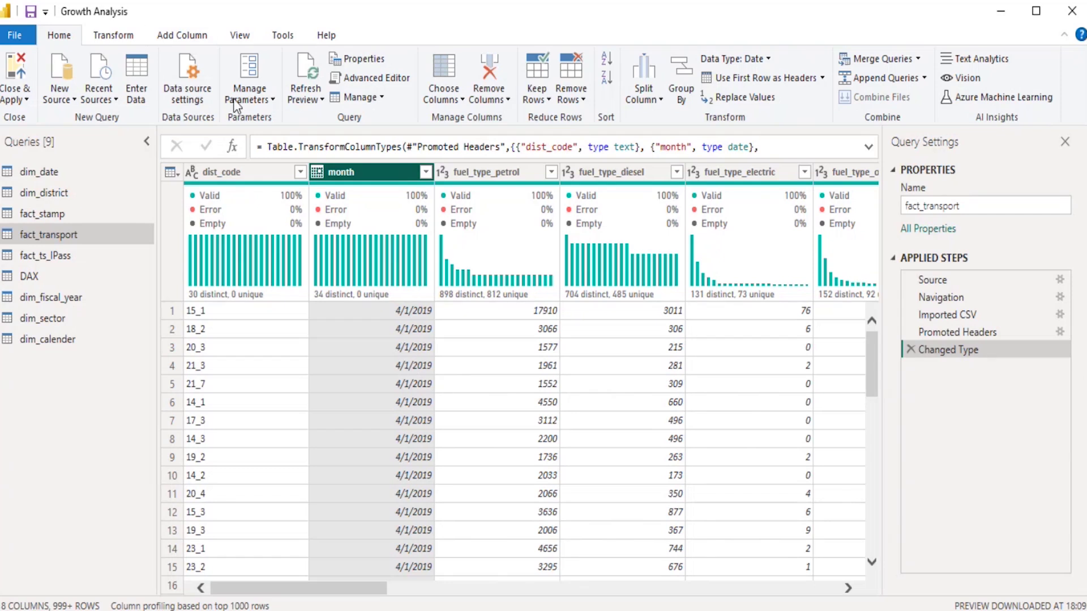
Add a Month Name column extracted from the month date column in the fact_transport query
left_click(178, 37)
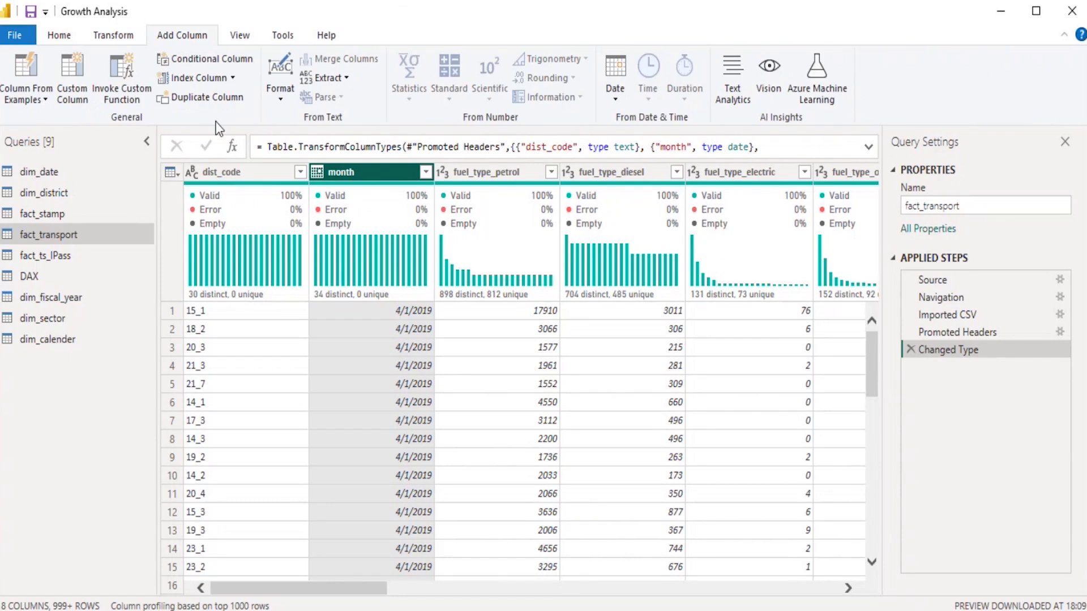
left_click(614, 102)
mouse_move(650, 197)
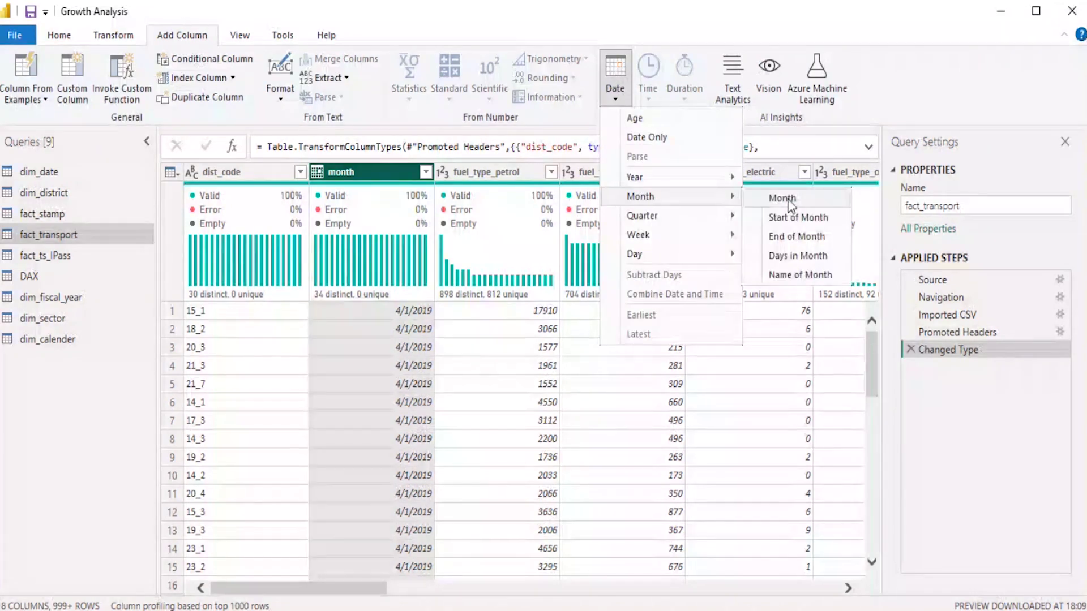
left_click(808, 275)
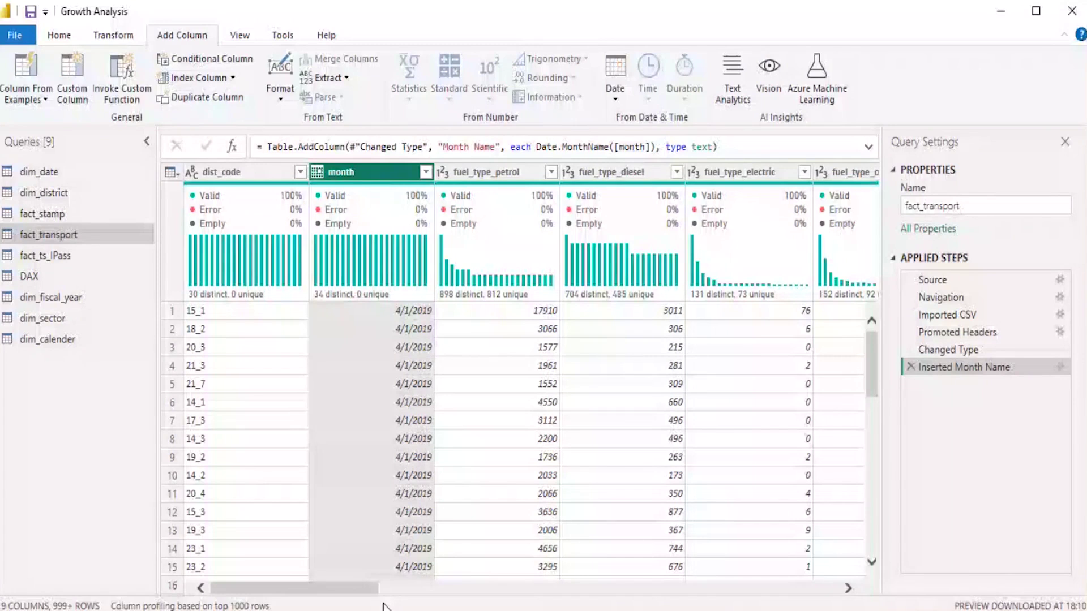
mouse_move(798, 193)
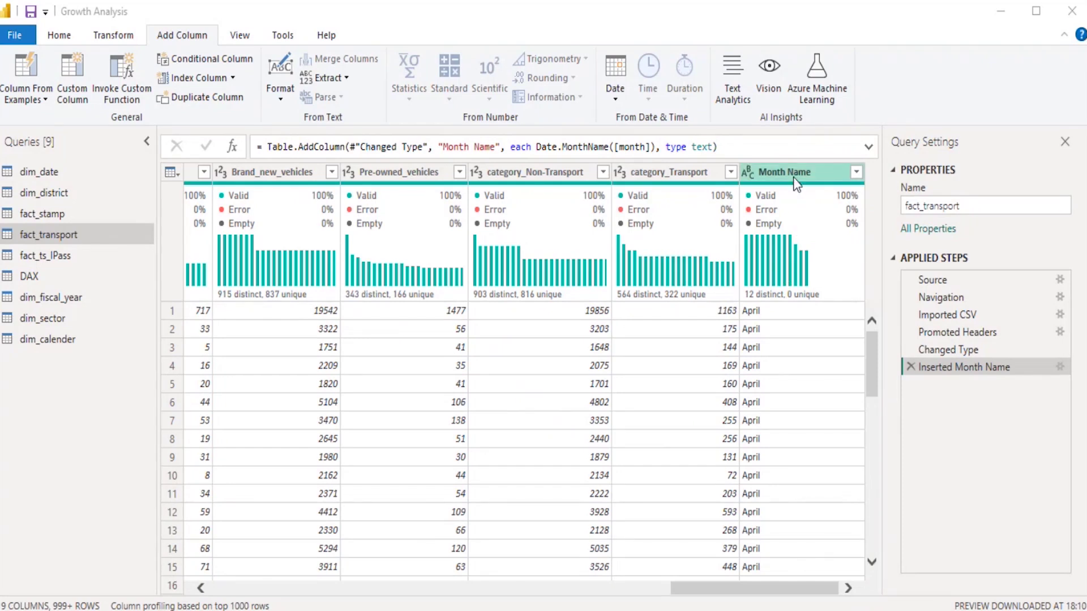
Rename the applied step Inserted Month Name as "Insert month"
right_click(933, 368)
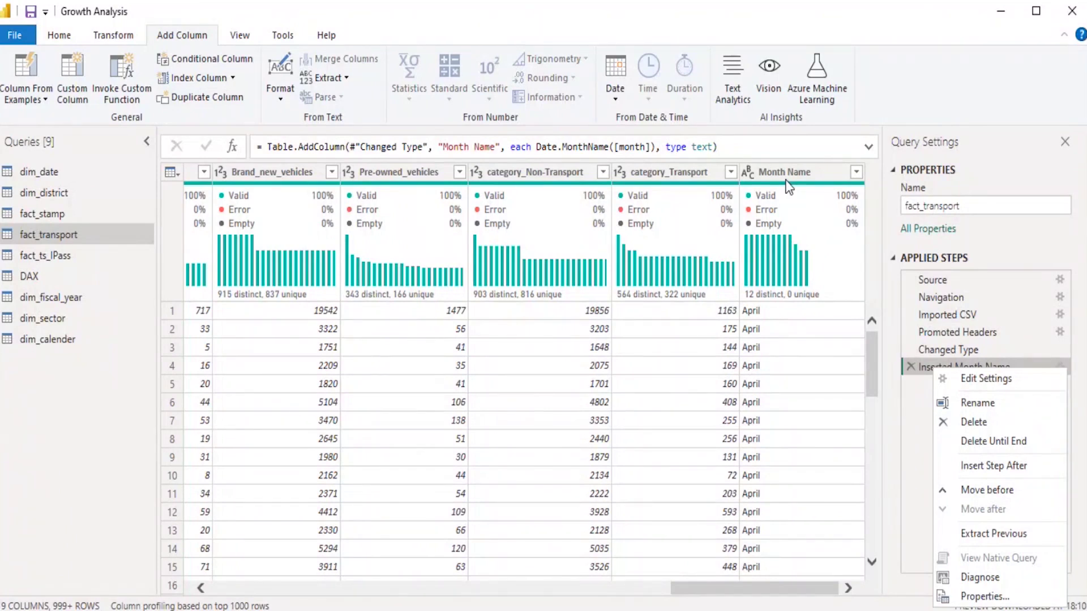
left_click(964, 404)
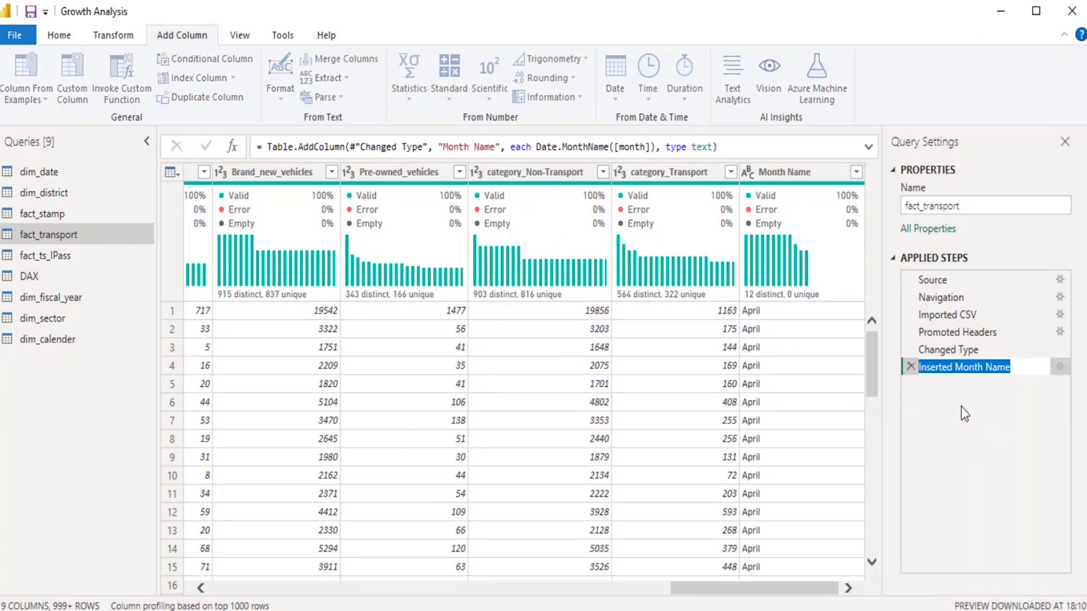
type("Insert")
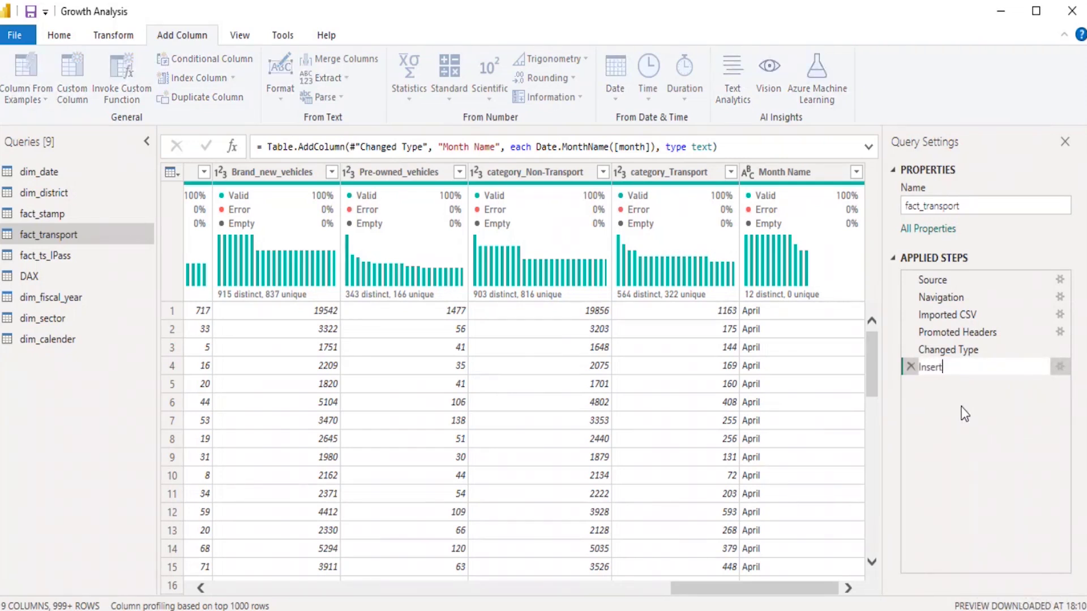
type(" month")
key("Return")
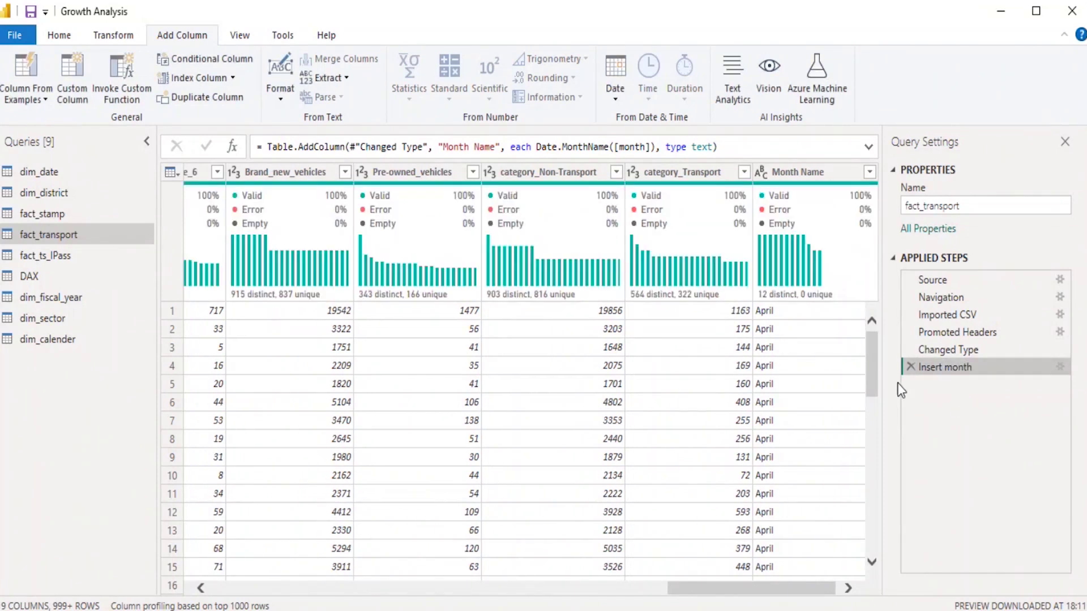
Rename the Month Name column of fact_transport as Mmm
double_click(789, 173)
type("Mmm")
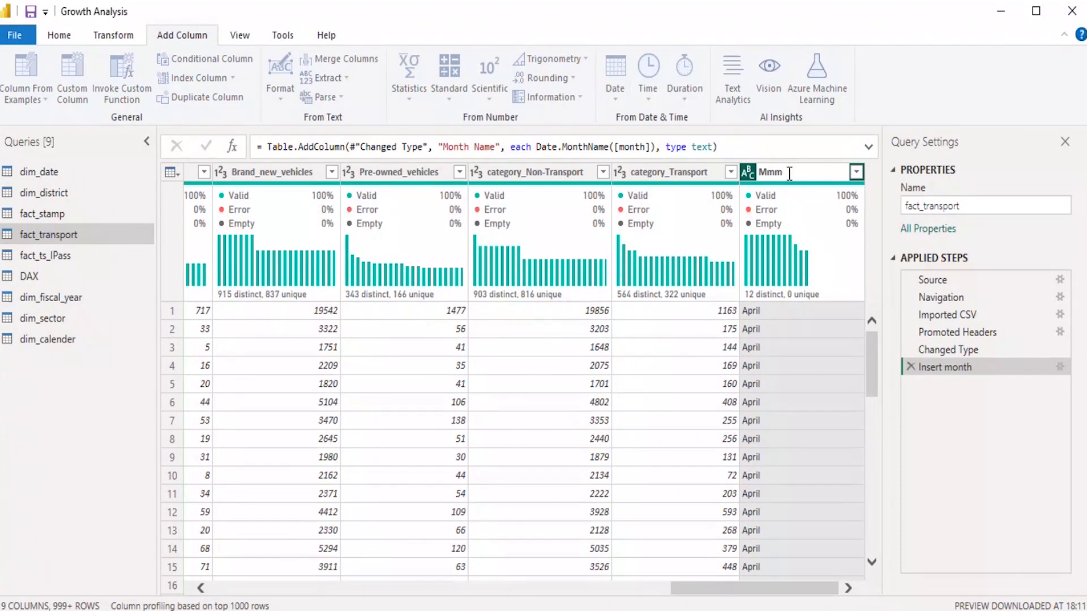
key("Return")
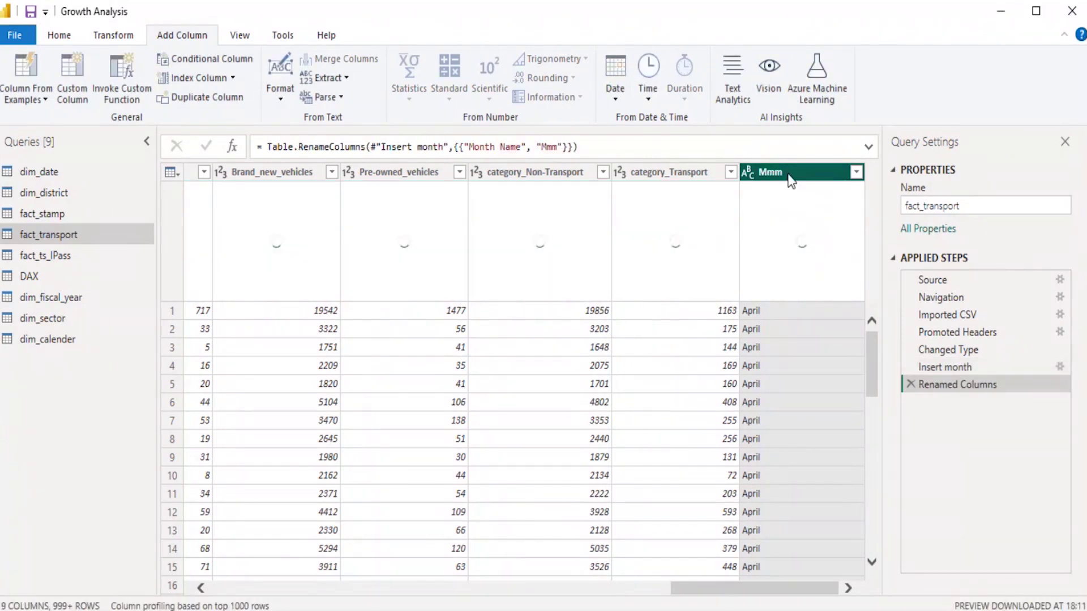
Replace the value April with Apr in the Mmm column
right_click(781, 310)
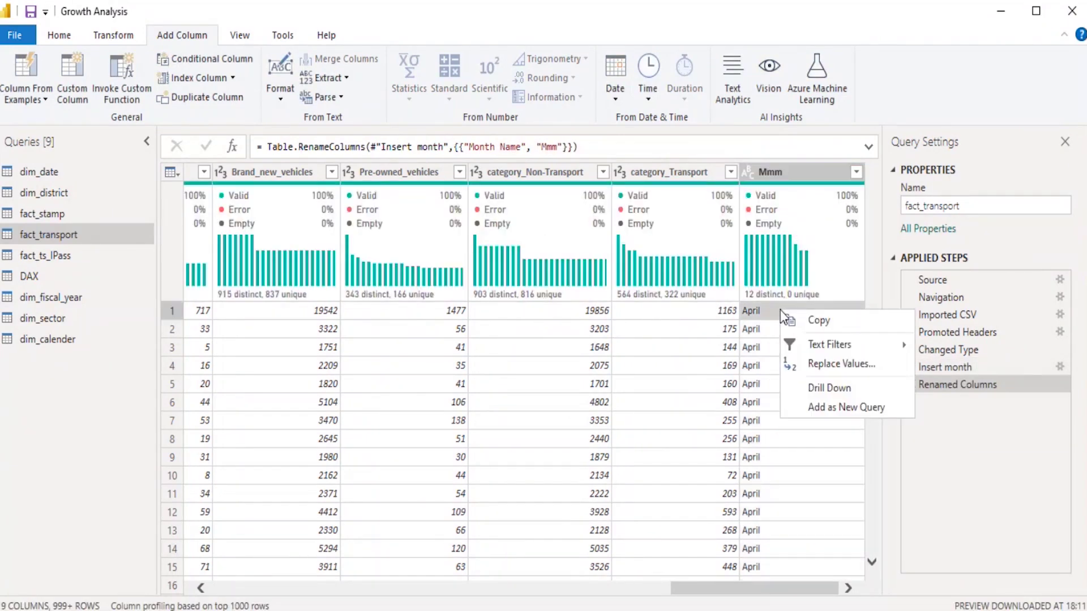
left_click(836, 362)
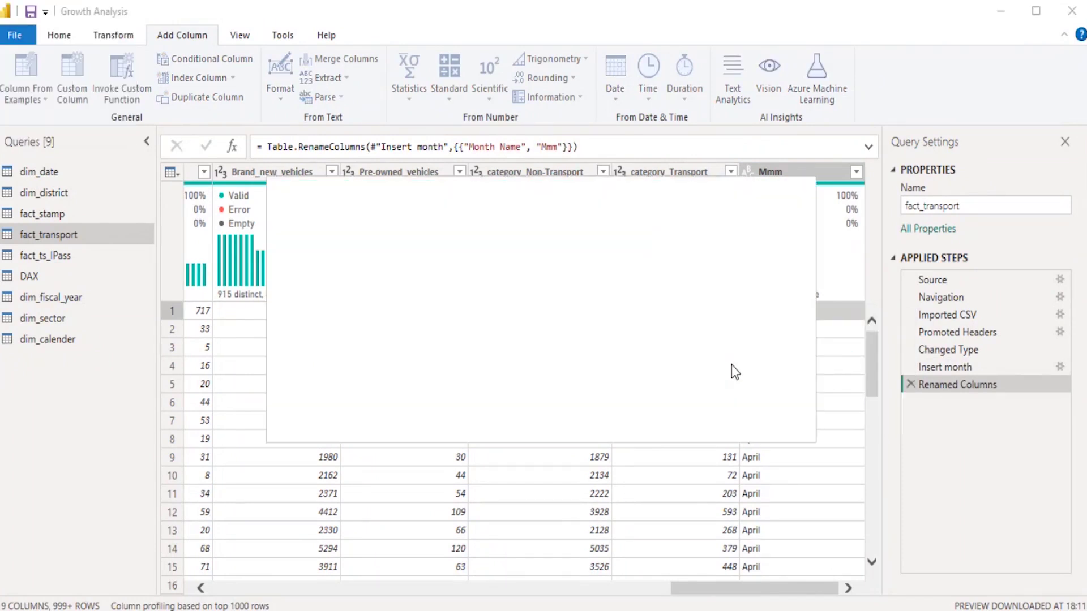
type("Apr")
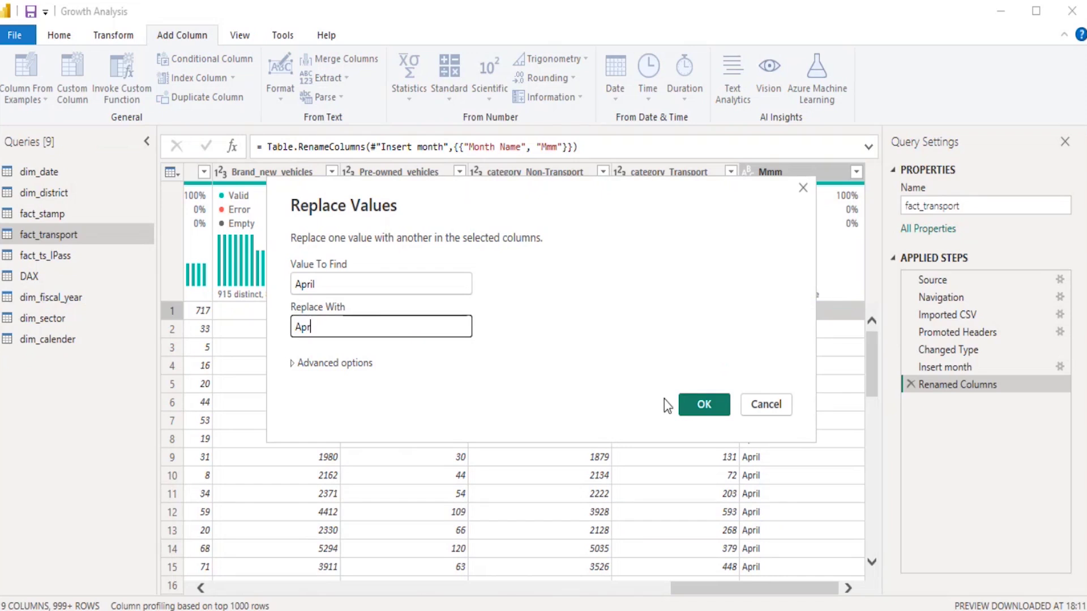
left_click(690, 406)
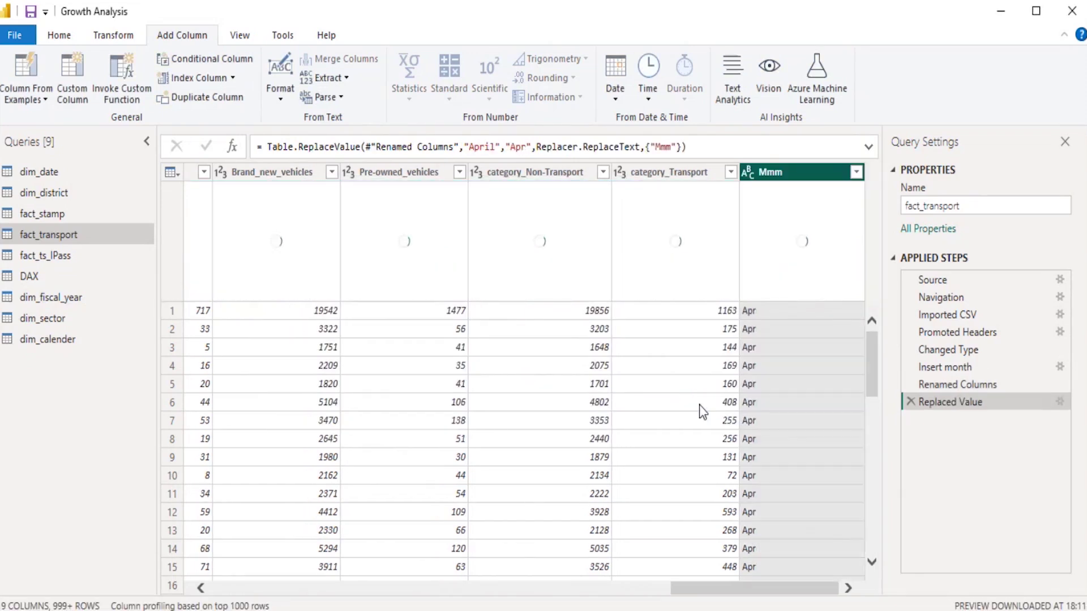
Rename the applied step Replaced Value as "Apr"
right_click(945, 408)
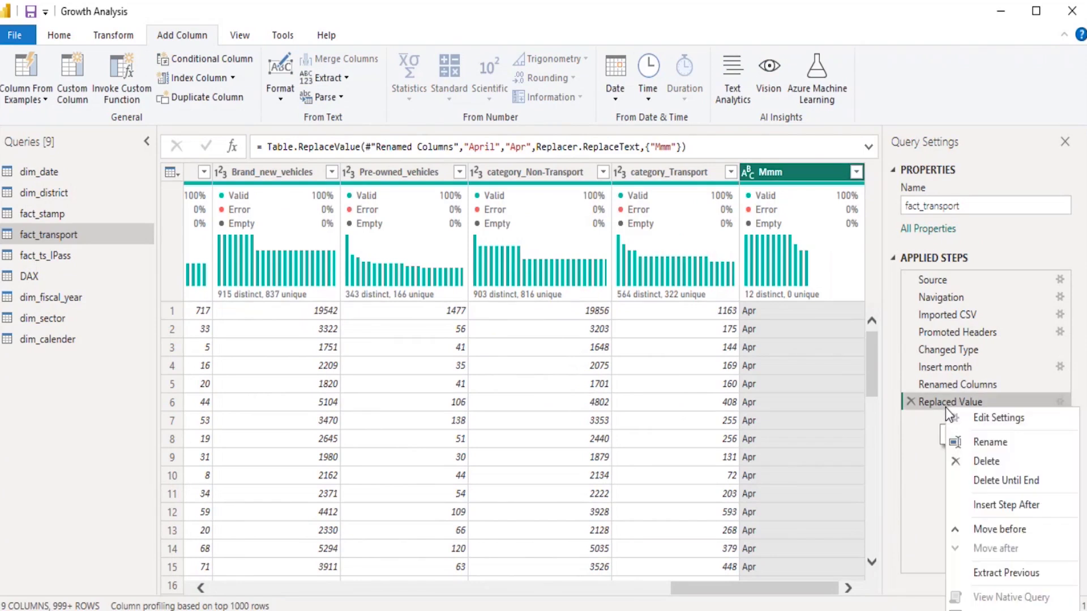
left_click(1014, 448)
type("r")
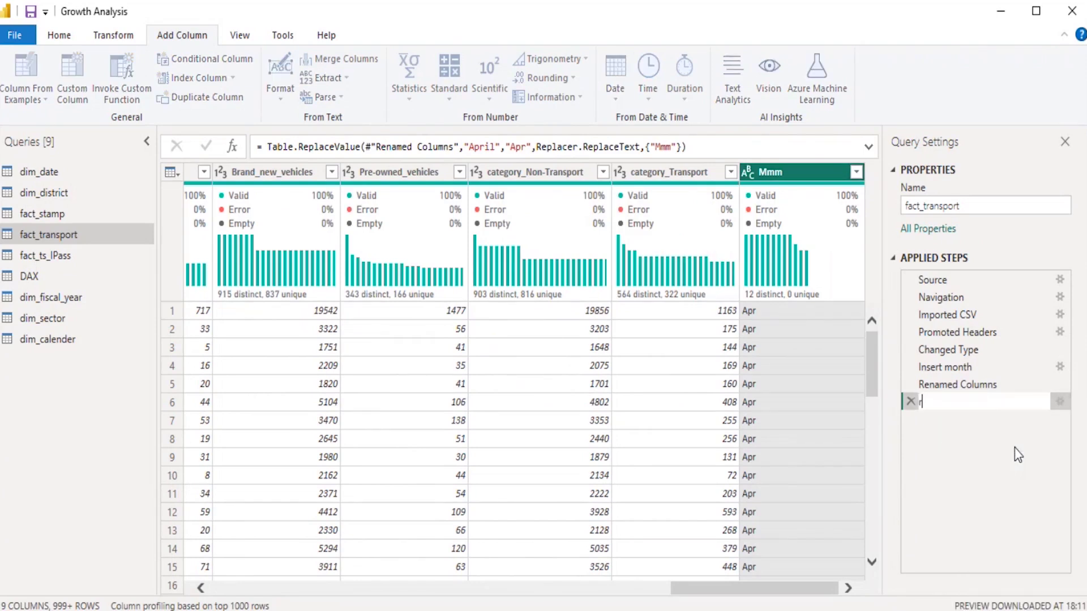
type("eplaced A")
key("BackSpace")
key("BackSpace")
key("BackSpace")
key("BackSpace")
key("BackSpace")
key("BackSpace")
key("BackSpace")
key("BackSpace")
key("BackSpace")
key("BackSpace")
type("Apr")
key("Return")
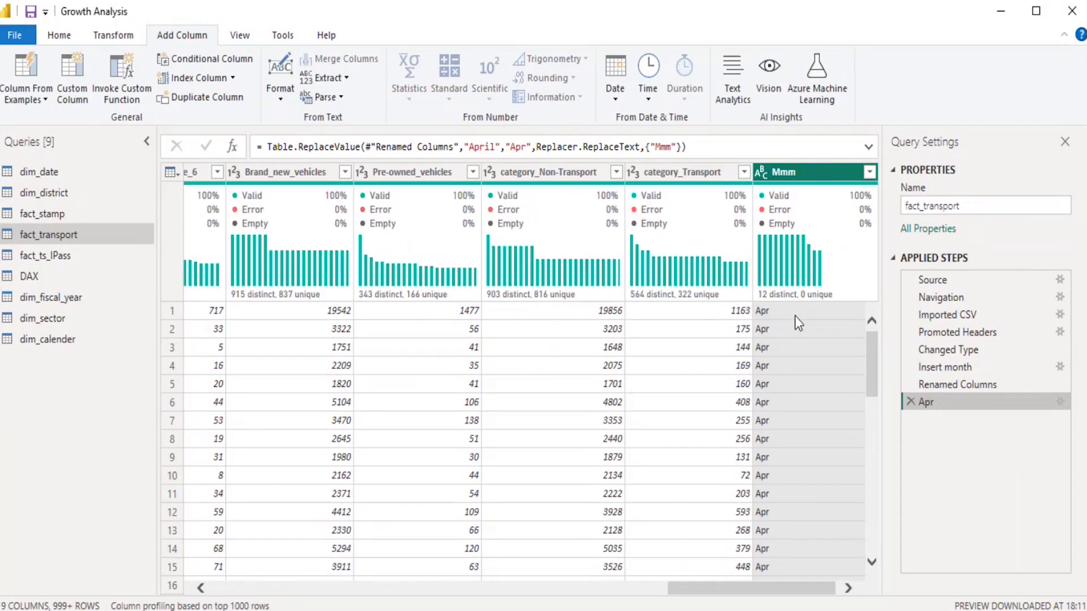
Replace the value June with Jun in the Mmm column of fact_transport
right_click(795, 316)
left_click(780, 412)
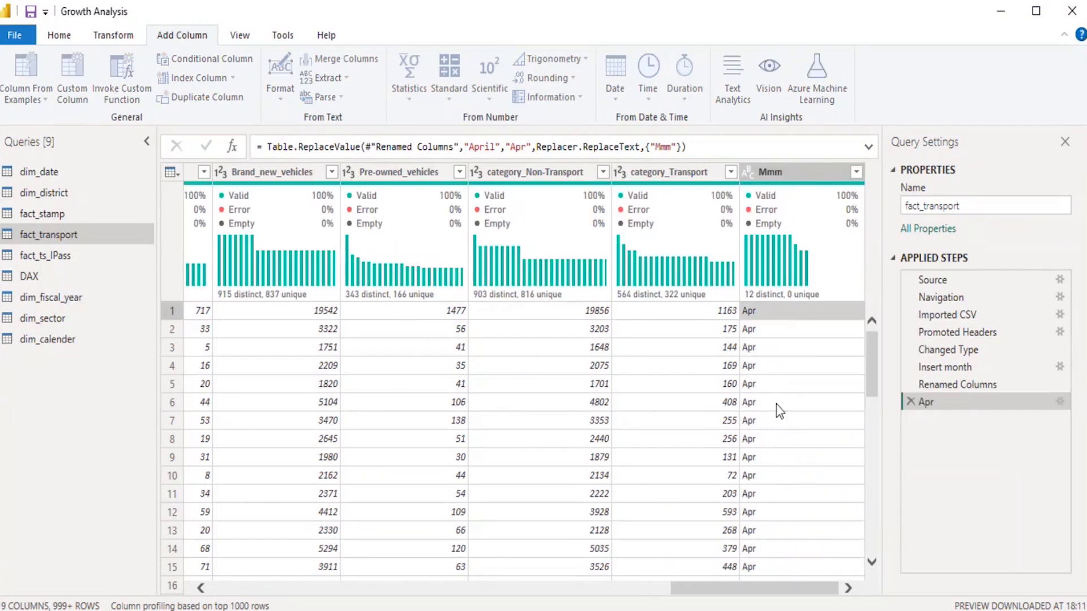
left_click(326, 288)
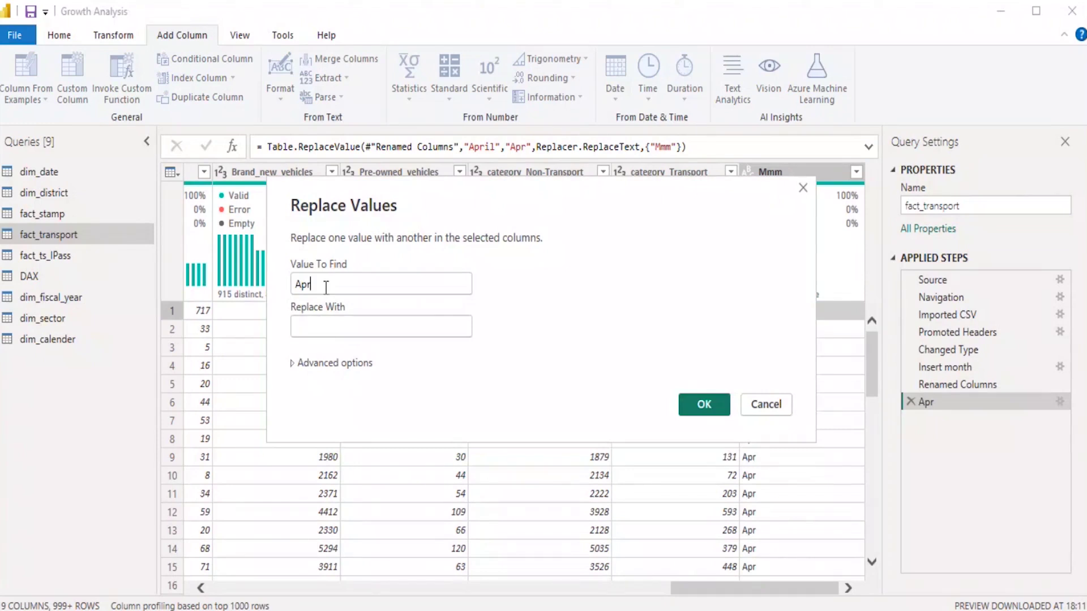
type("June")
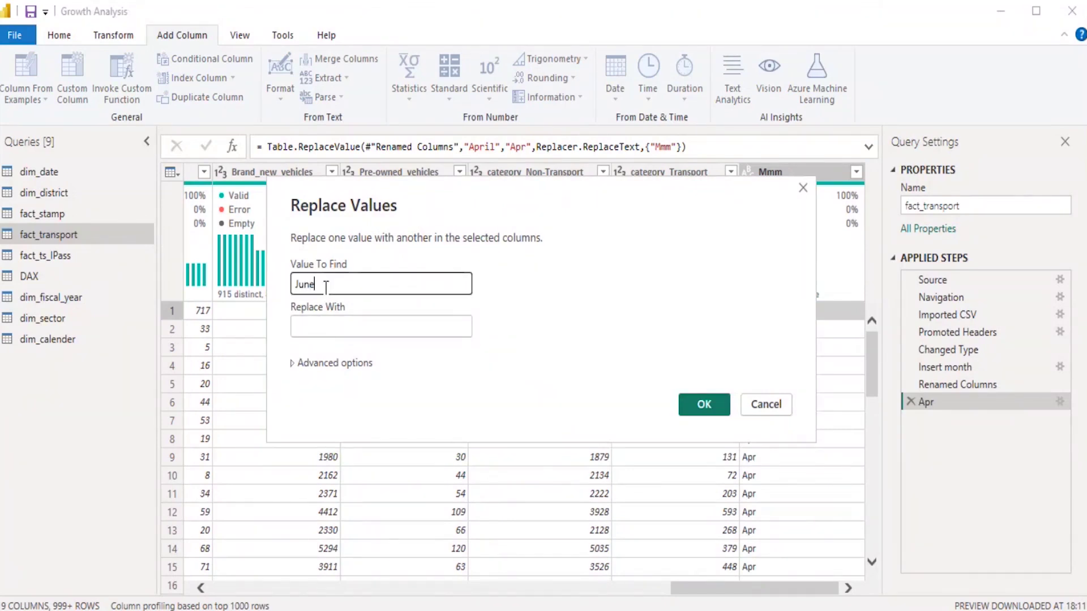
left_click(327, 326)
type("Jun")
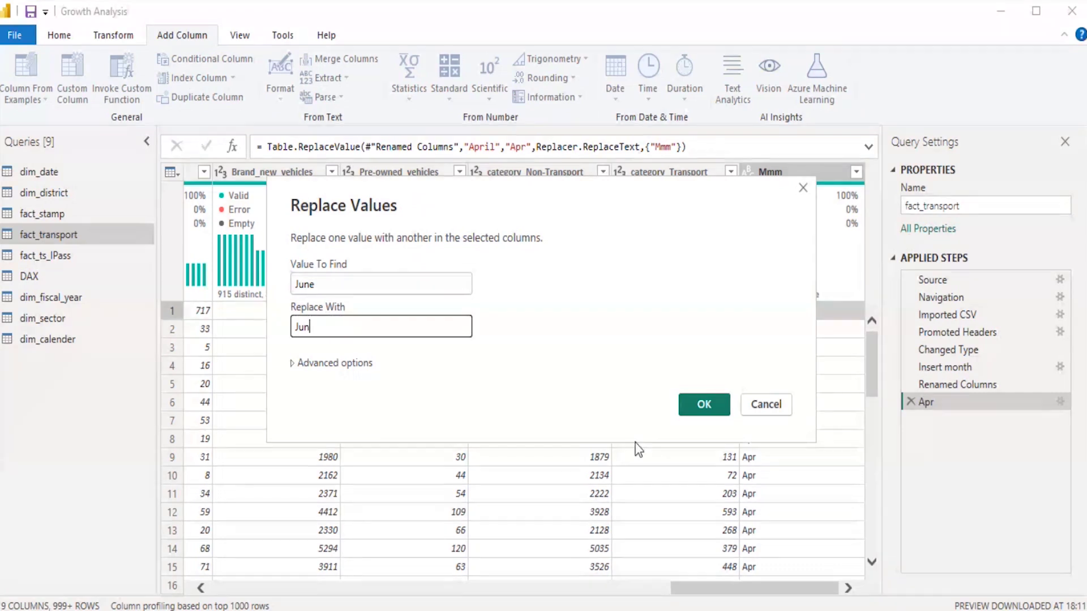
left_click(702, 404)
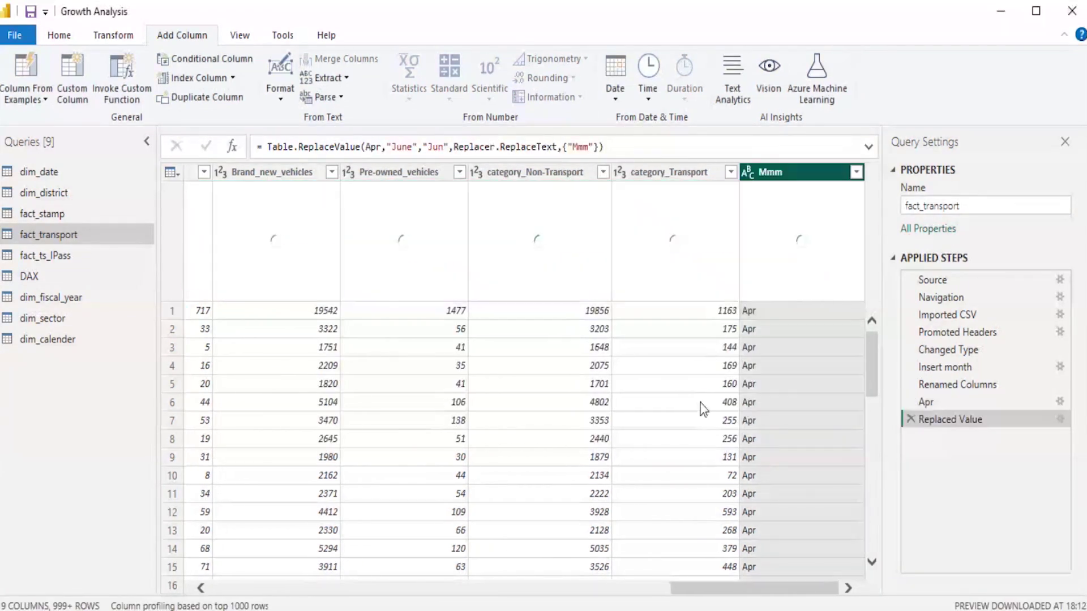
Rename the applied step Replaced Value as "Jun"
right_click(923, 424)
left_click(1025, 459)
type("Jun")
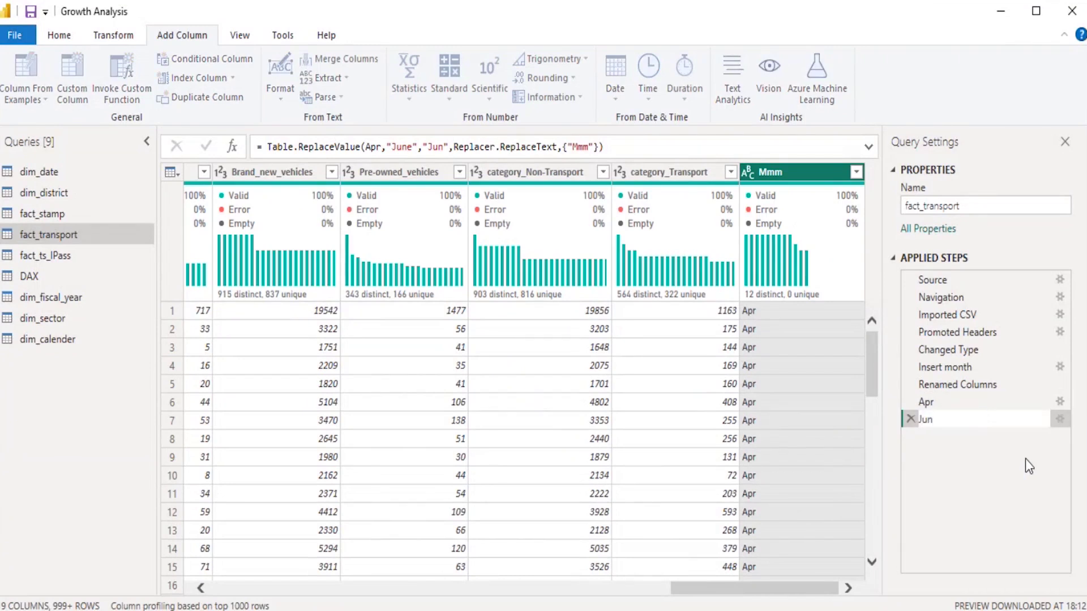
key("Return")
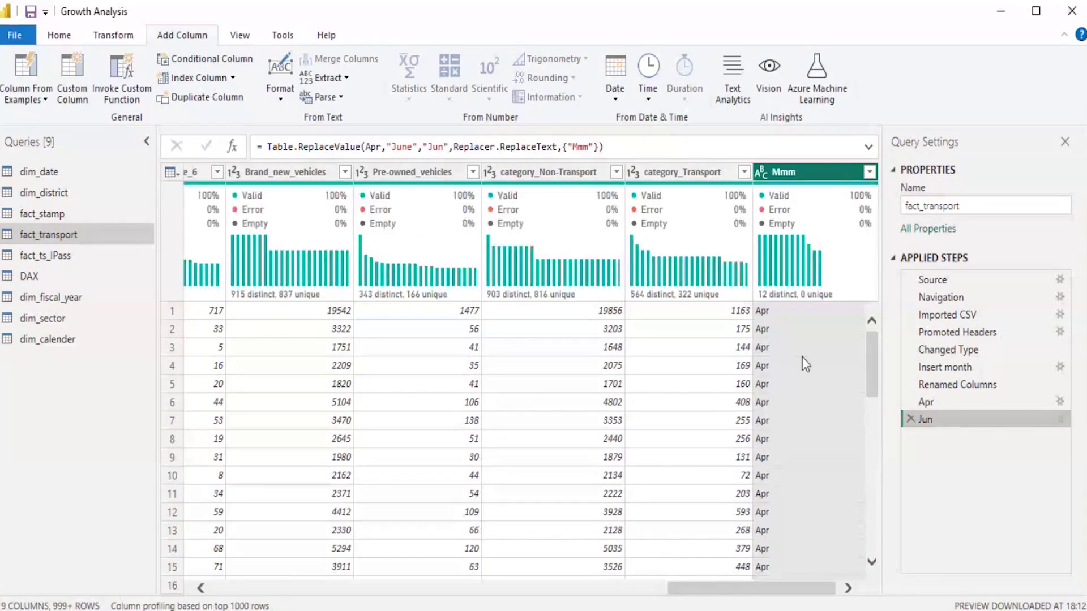
Replace the value July with Jul in the Mmm column of fact_transport
right_click(796, 359)
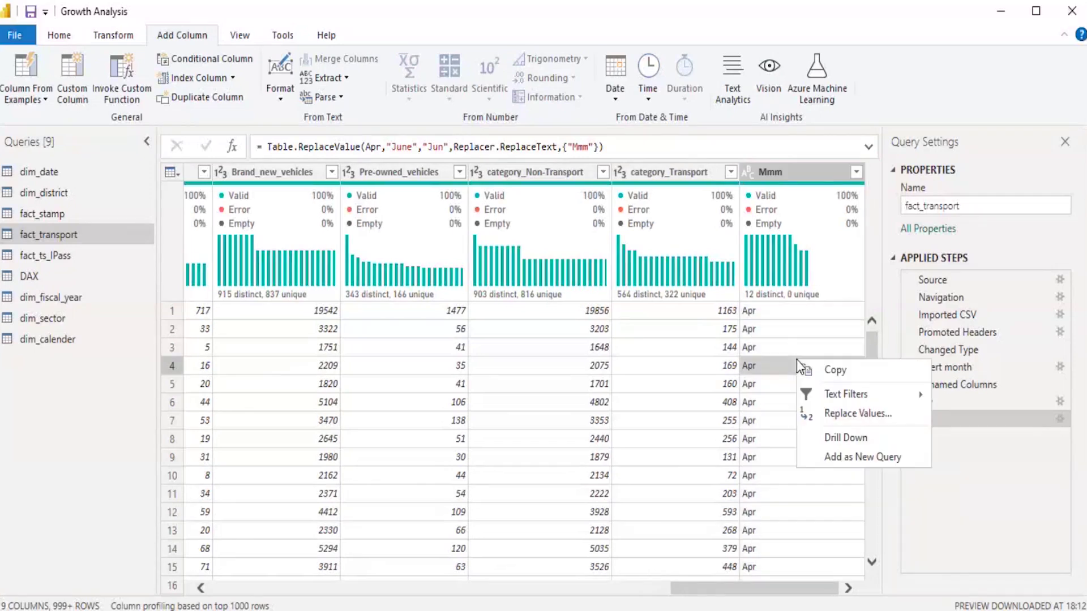
left_click(815, 414)
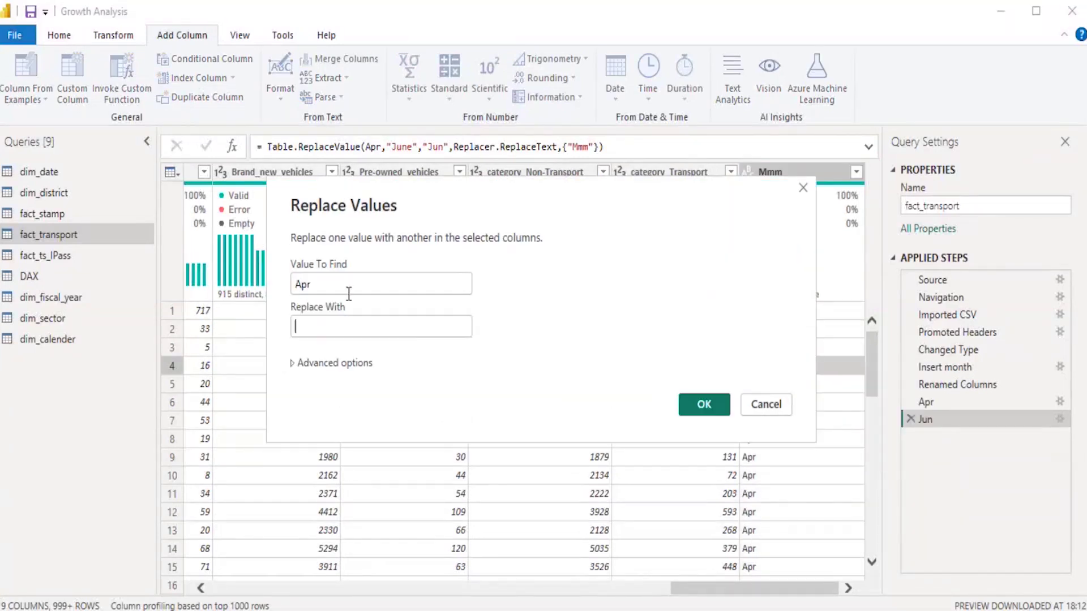
type("July")
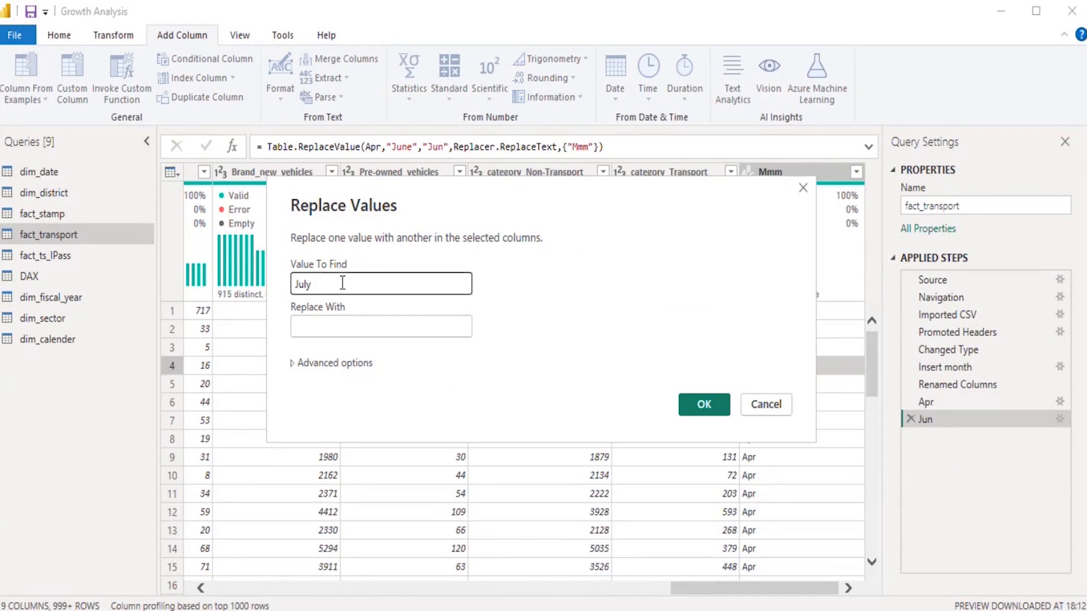
left_click(356, 329)
type("Jul")
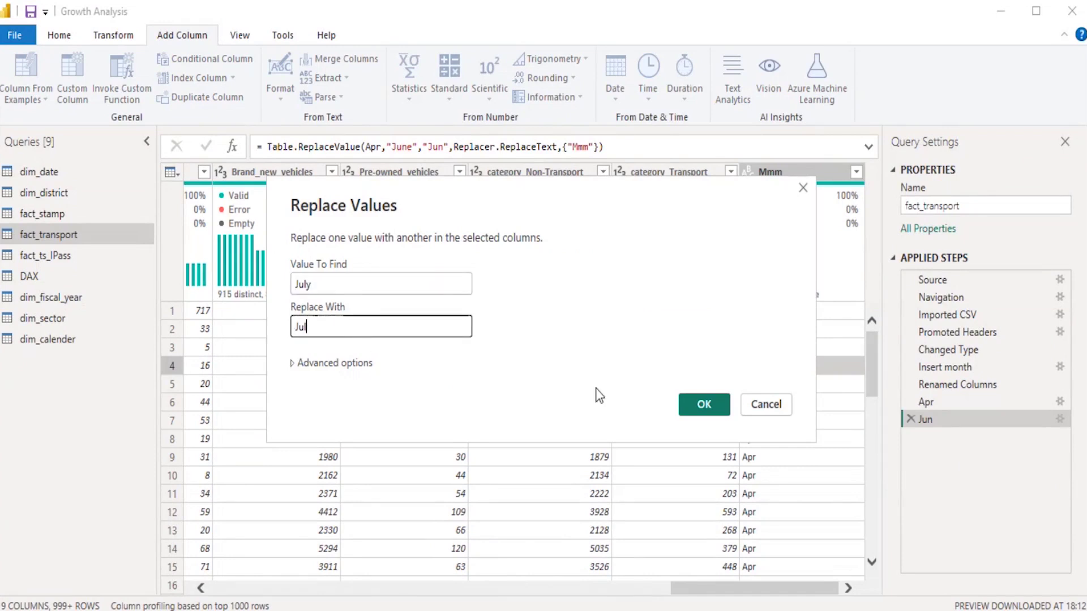
left_click(691, 404)
Rename the applied step Replaced Value as "Jul"
right_click(955, 440)
left_click(1000, 474)
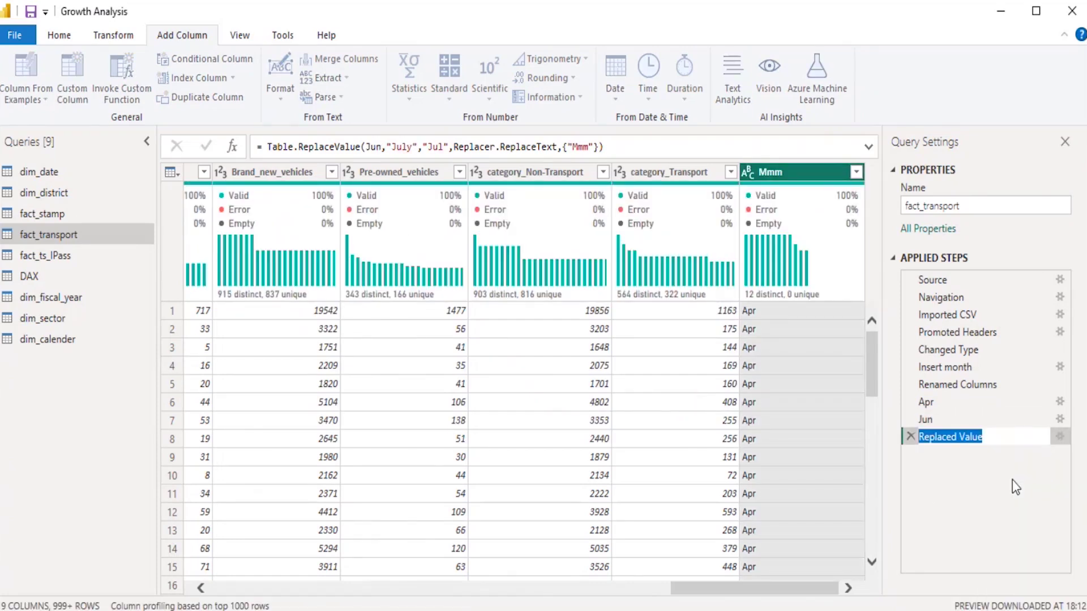
type("Jul")
key("Return")
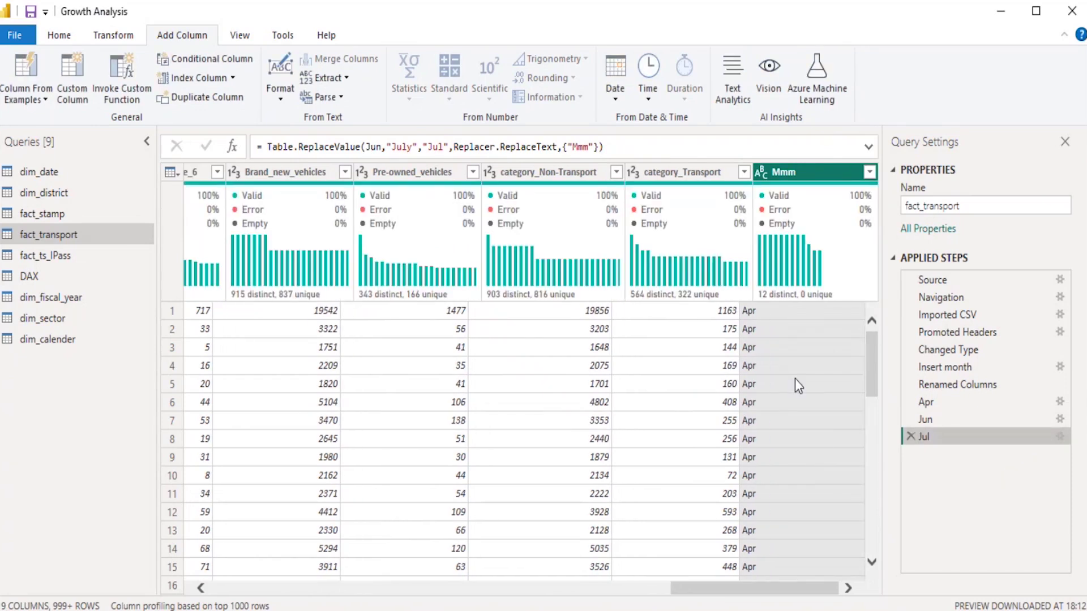
Replace the value August with Aug in the Mmm column of fact_transport
right_click(795, 380)
left_click(848, 427)
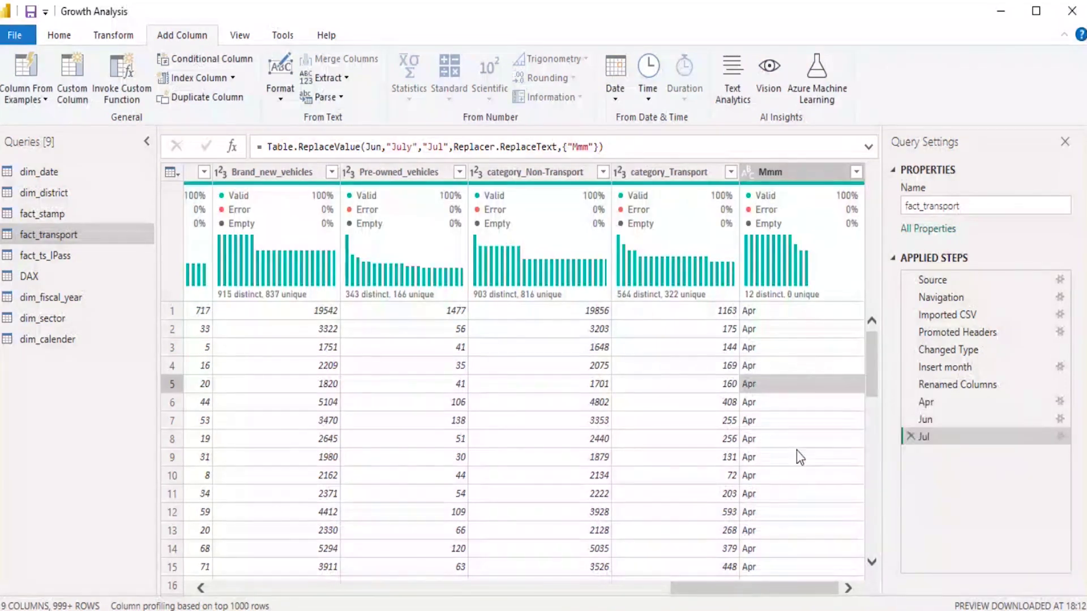
double_click(354, 284)
type("August")
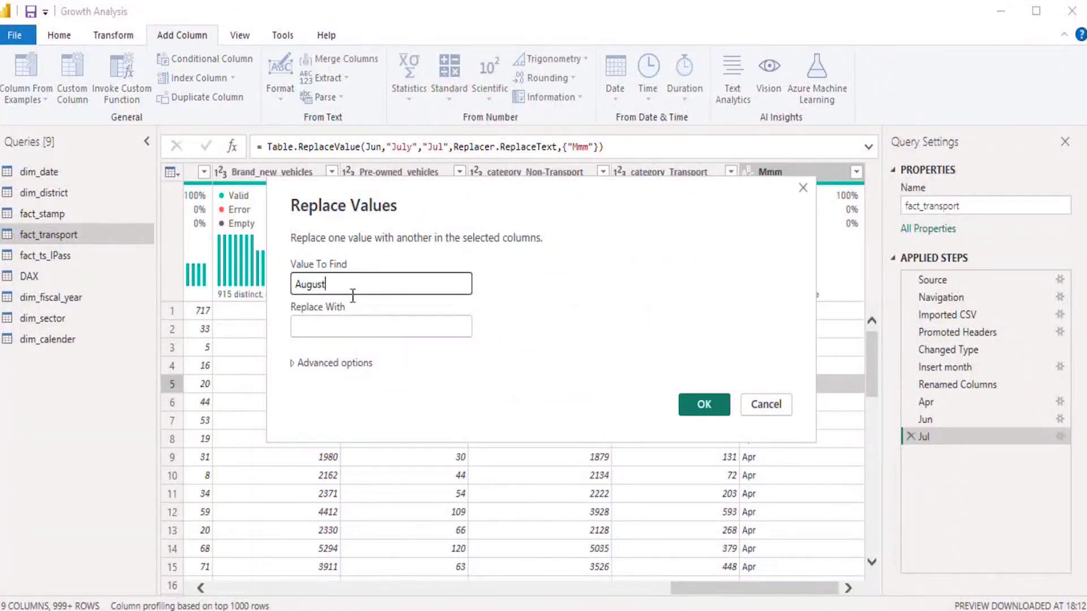
left_click(354, 334)
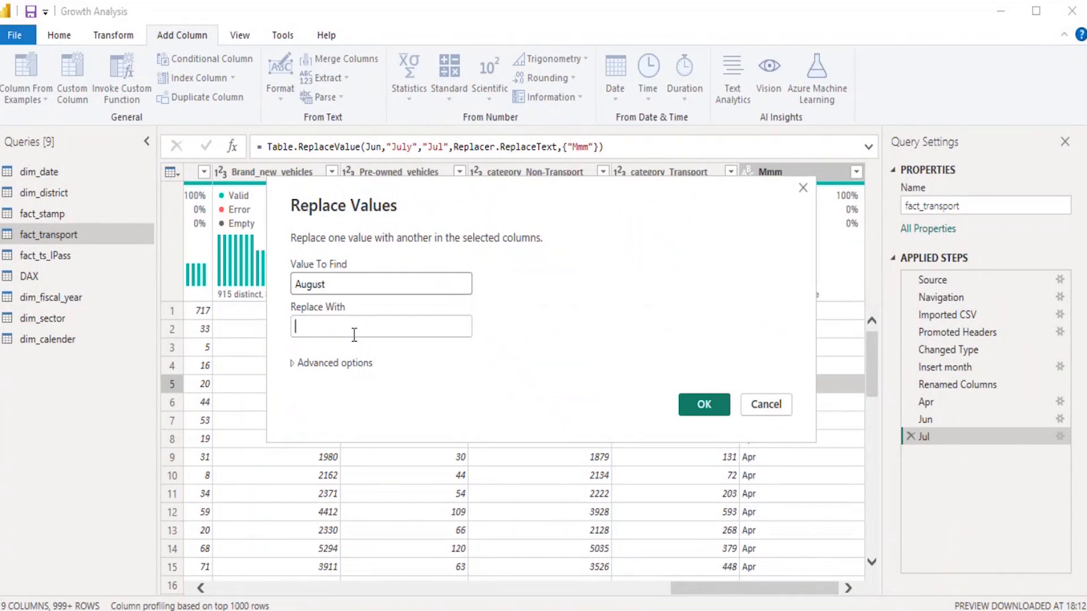
type("Aug")
left_click(687, 402)
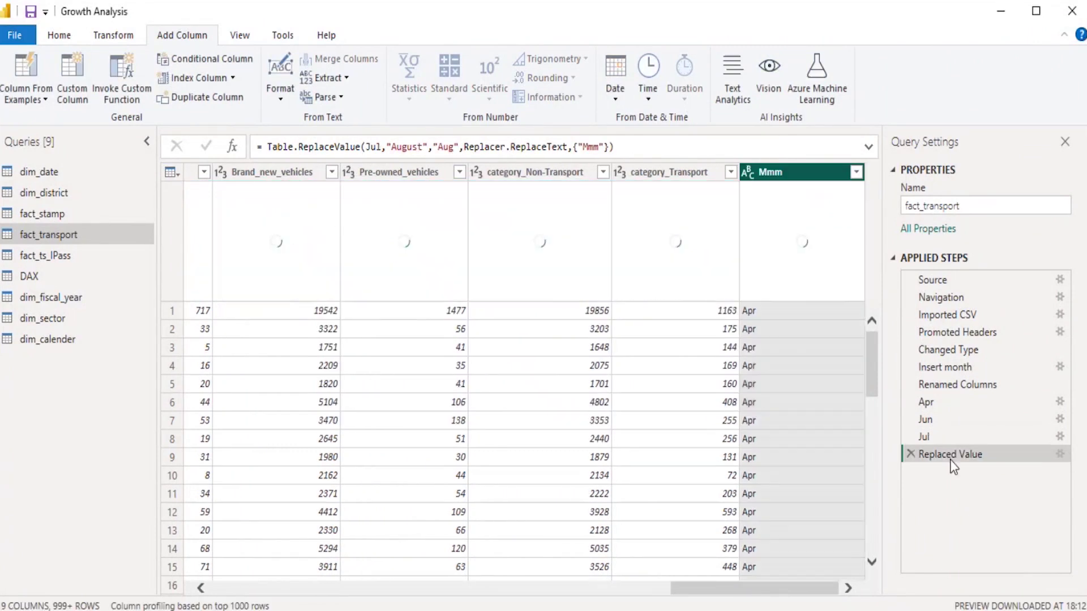
Rename the applied step Replaced Value as "Aug"
right_click(960, 456)
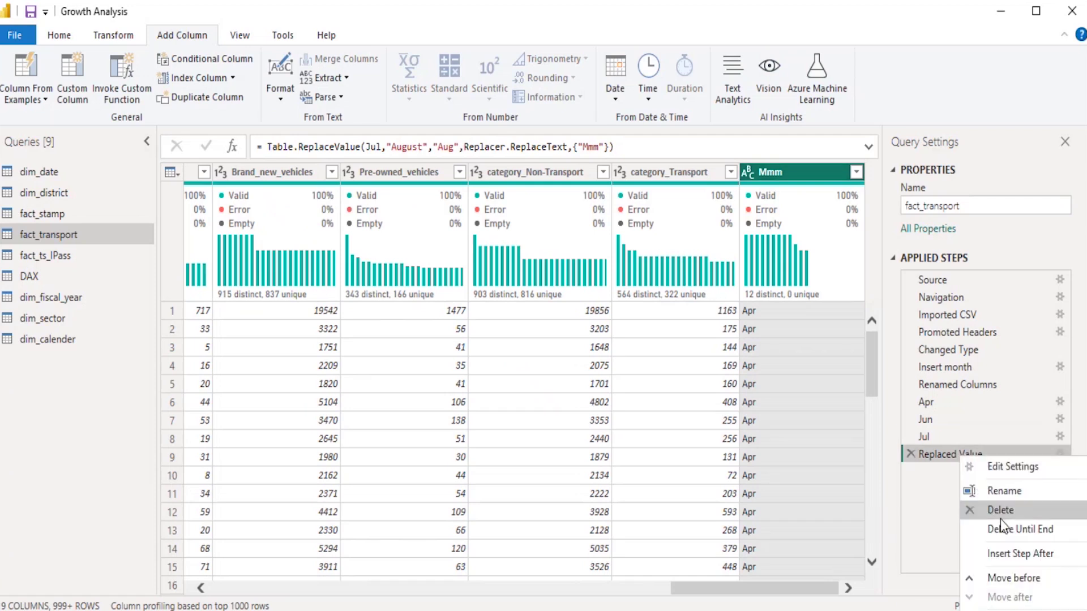
left_click(1035, 497)
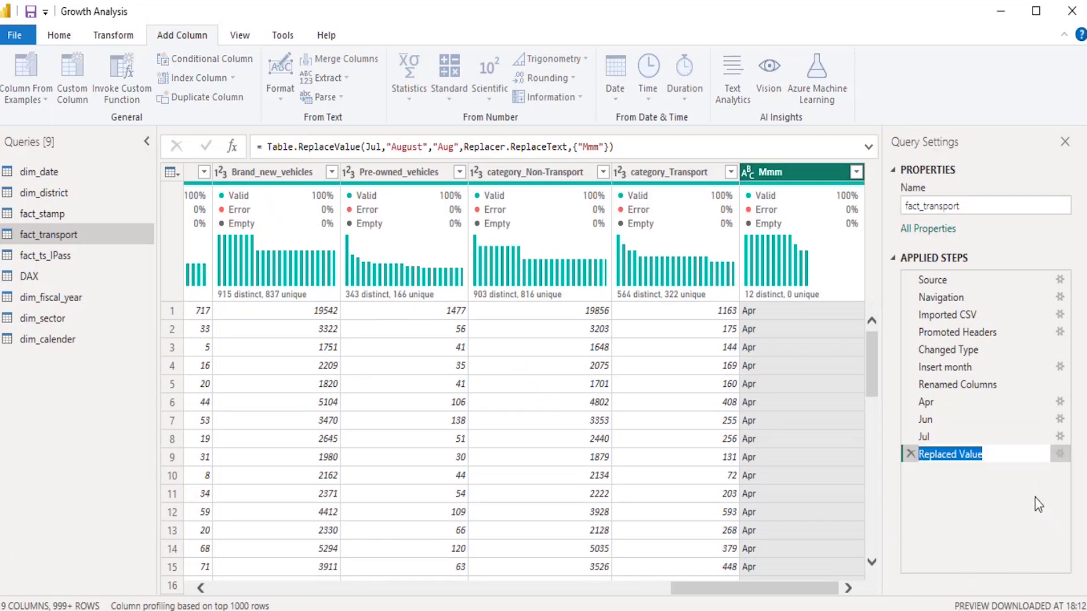
type("Aug")
key("Return")
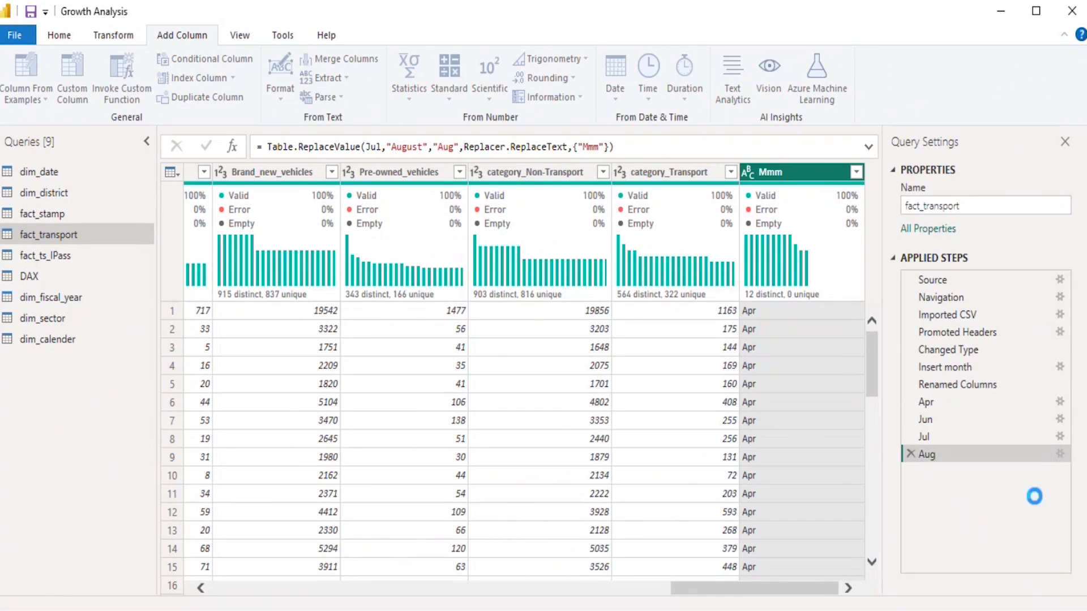
Replace the value September with Sep in the Mmm column of fact_transport
right_click(795, 321)
left_click(835, 369)
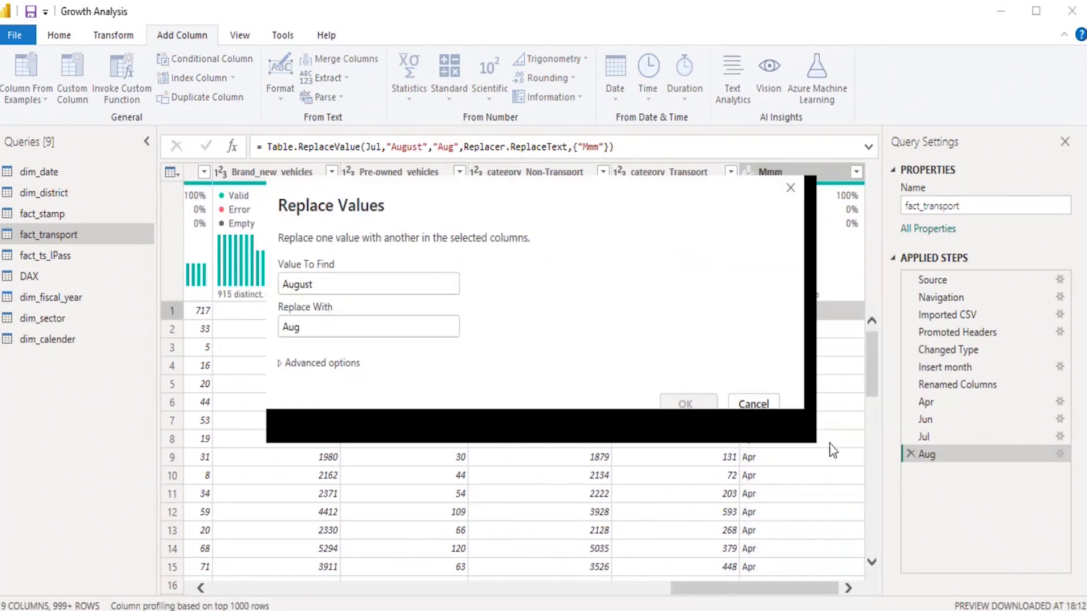
double_click(385, 283)
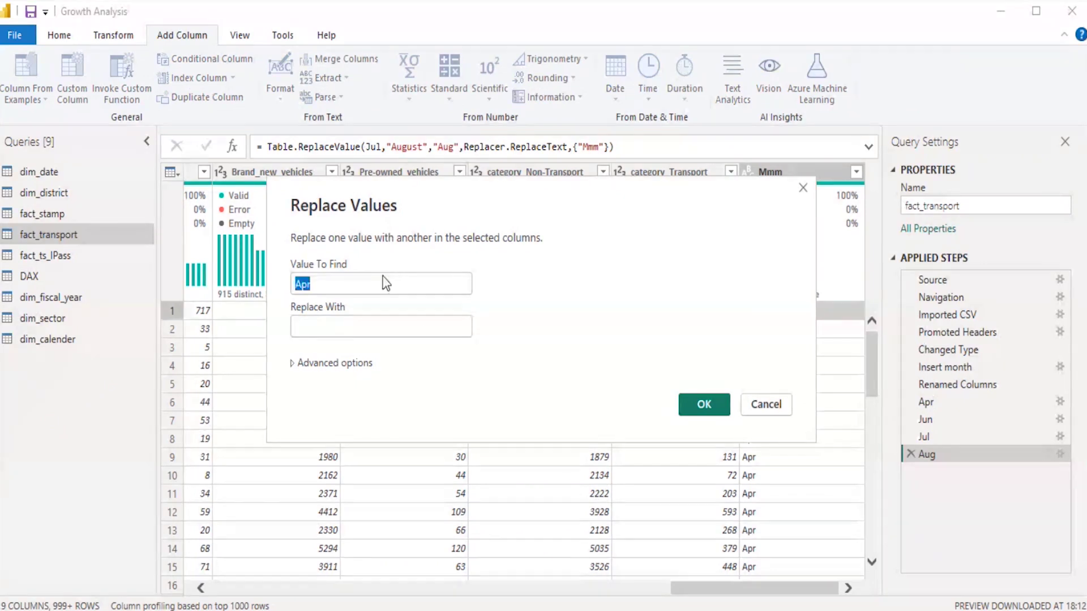
type("Sept")
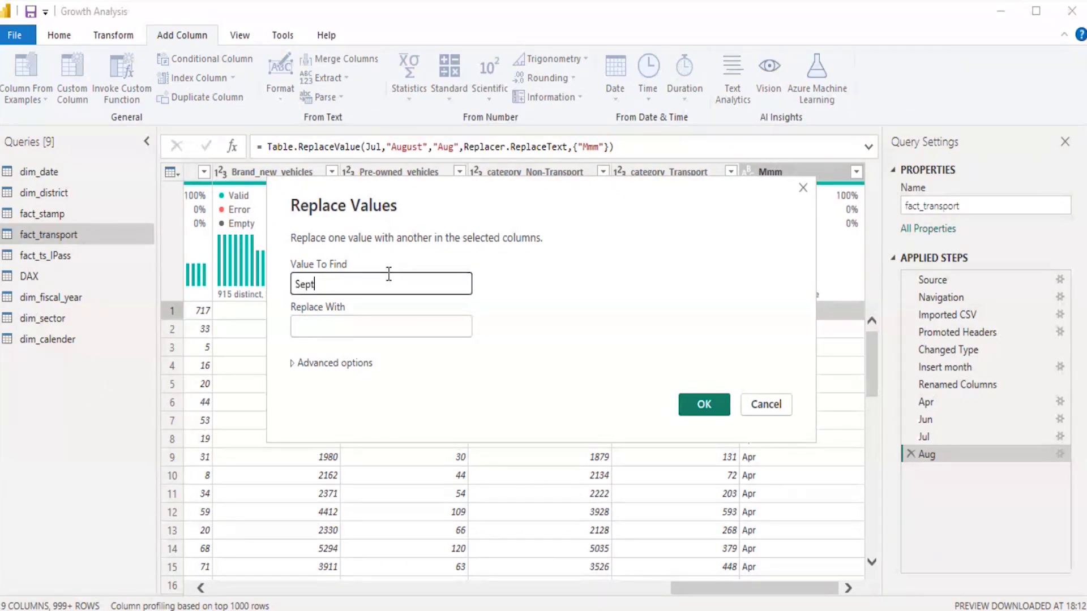
type("ember")
left_click(374, 326)
type("Sep")
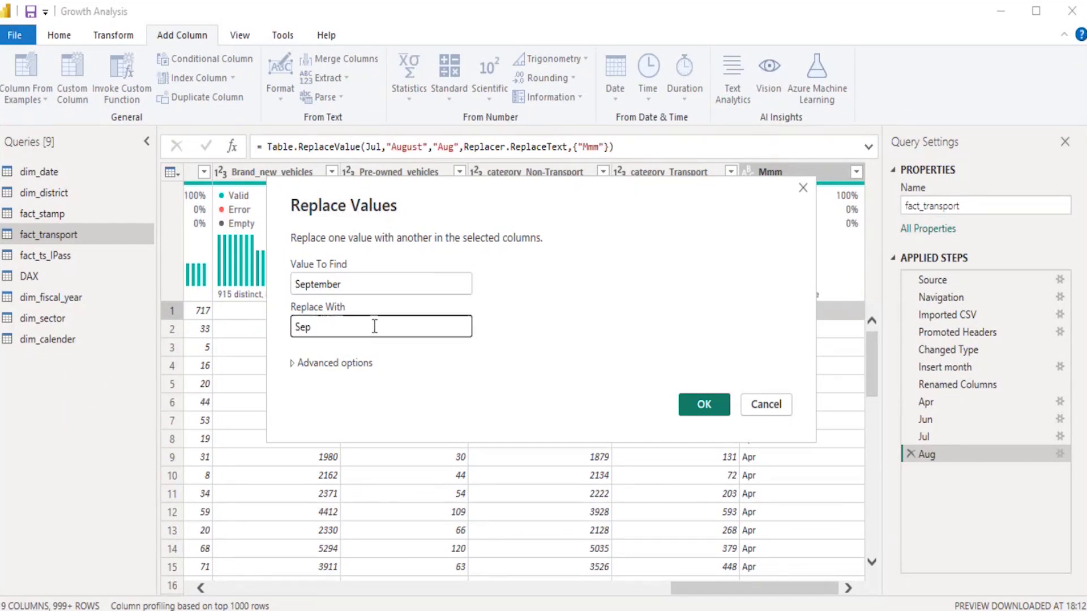
left_click(695, 404)
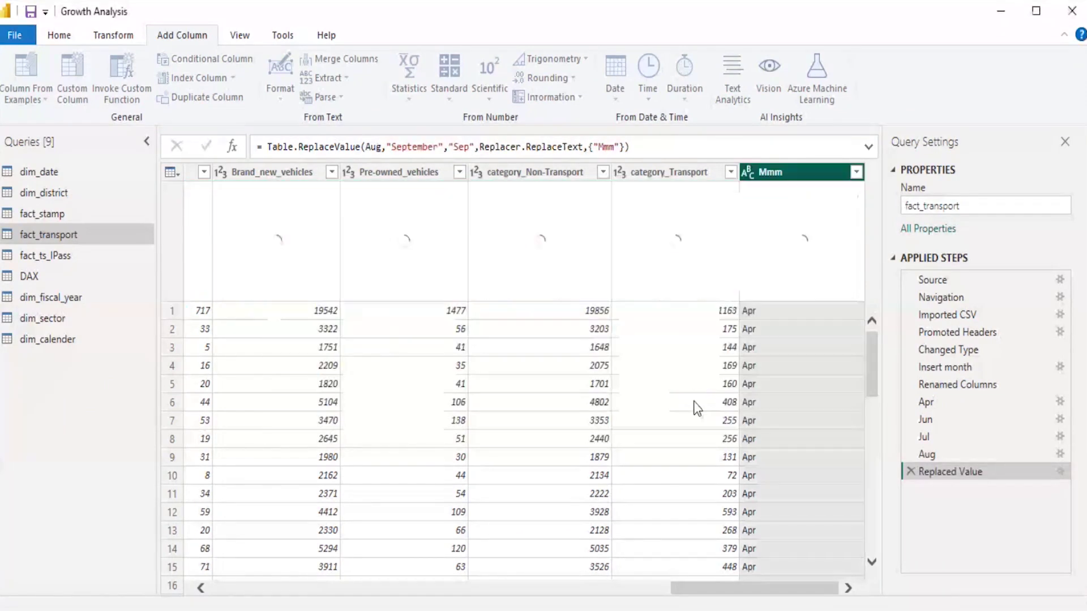
Rename the applied step Replaced Value as "Sep"
right_click(970, 479)
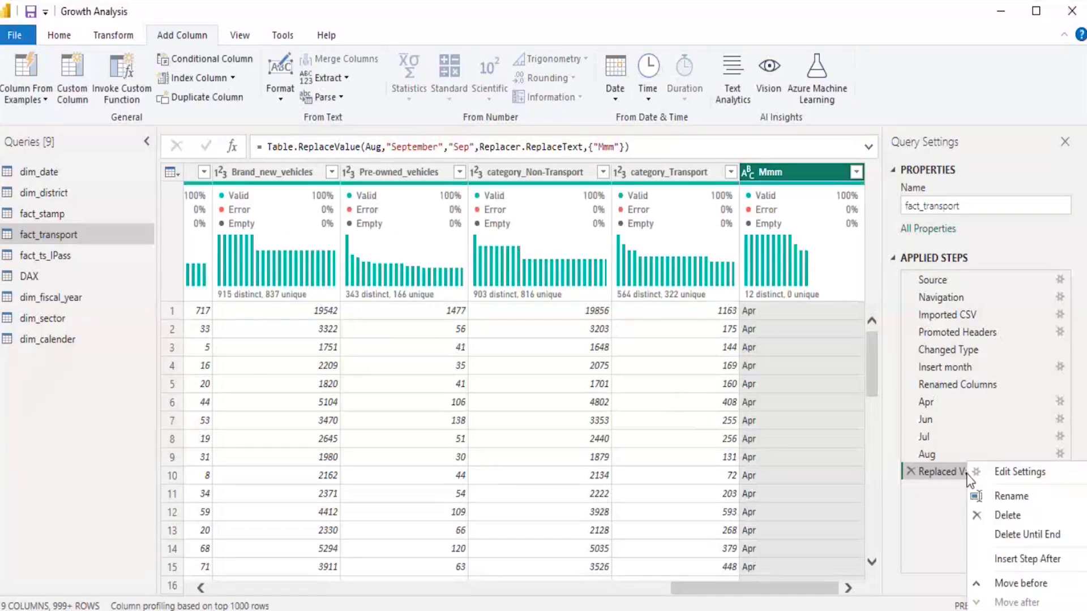
left_click(1025, 499)
type("Sep")
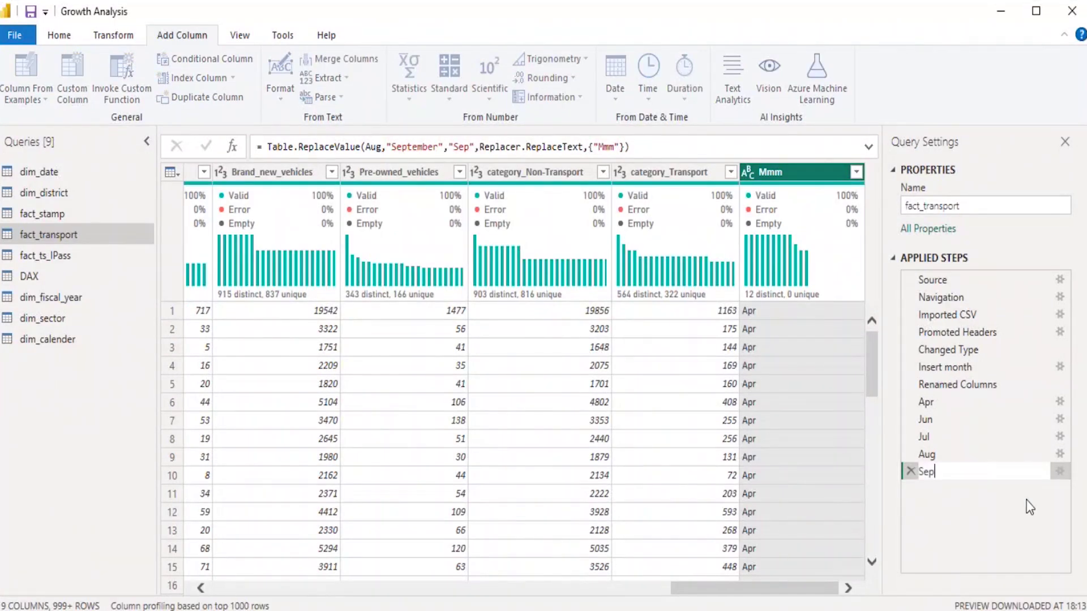
key("Return")
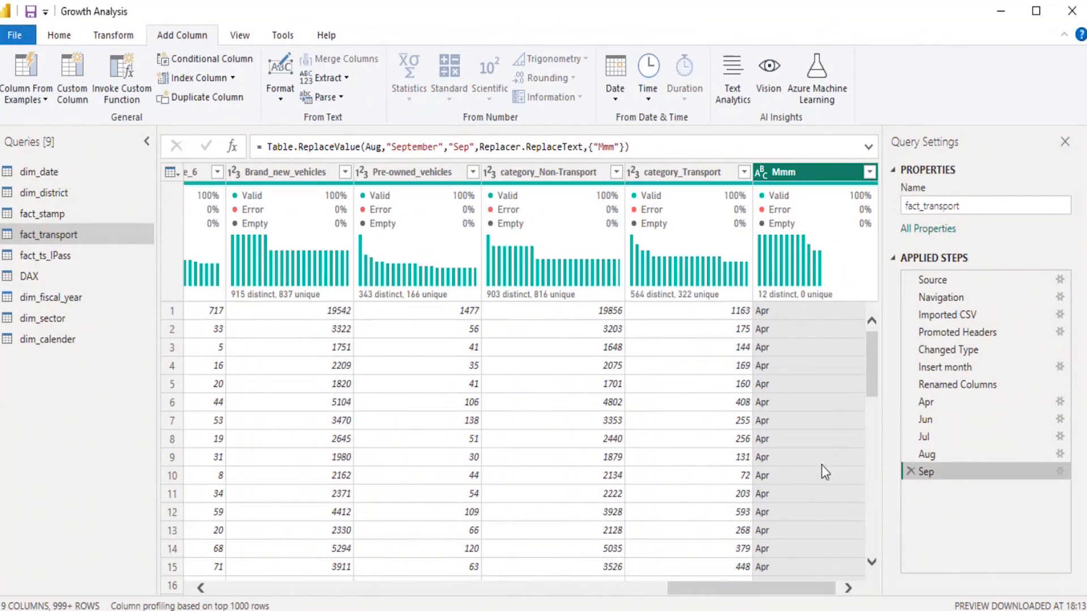
Replace the value October with Oct in the Mmm column of fact_transport
right_click(814, 459)
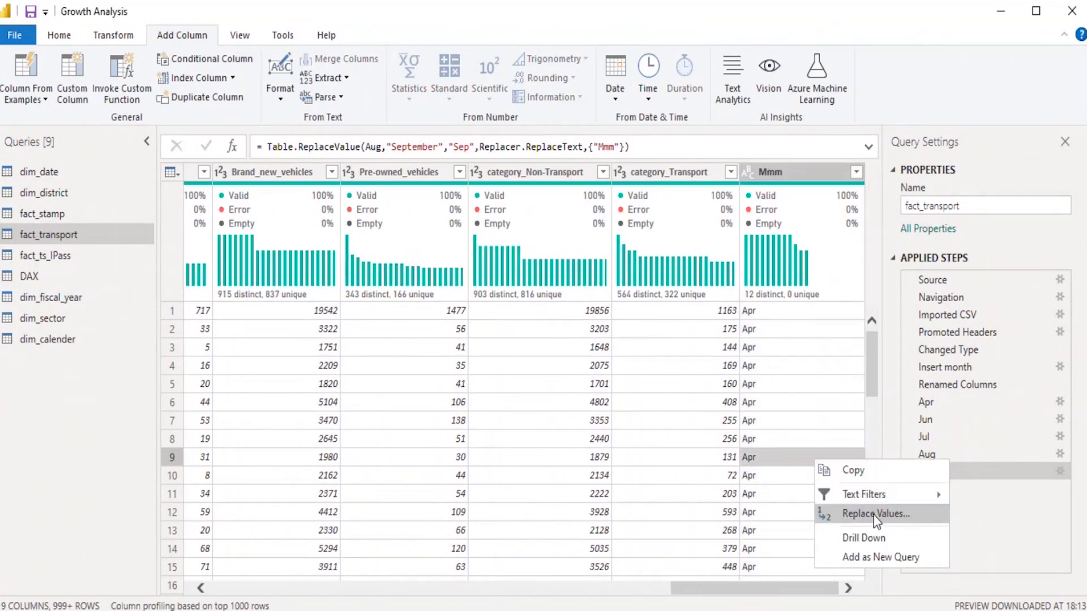
key("Escape")
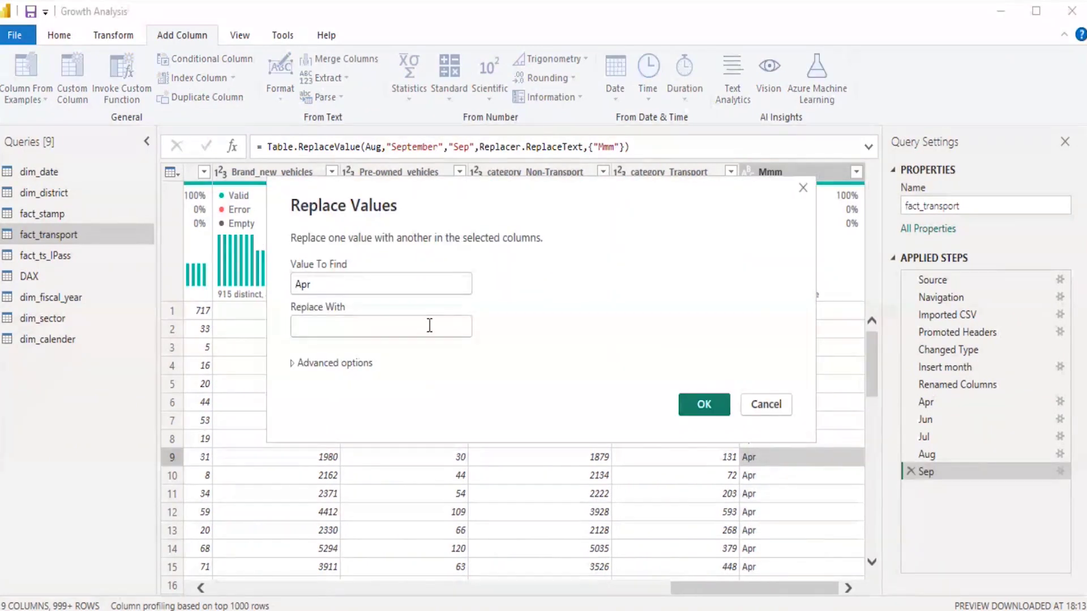
double_click(311, 283)
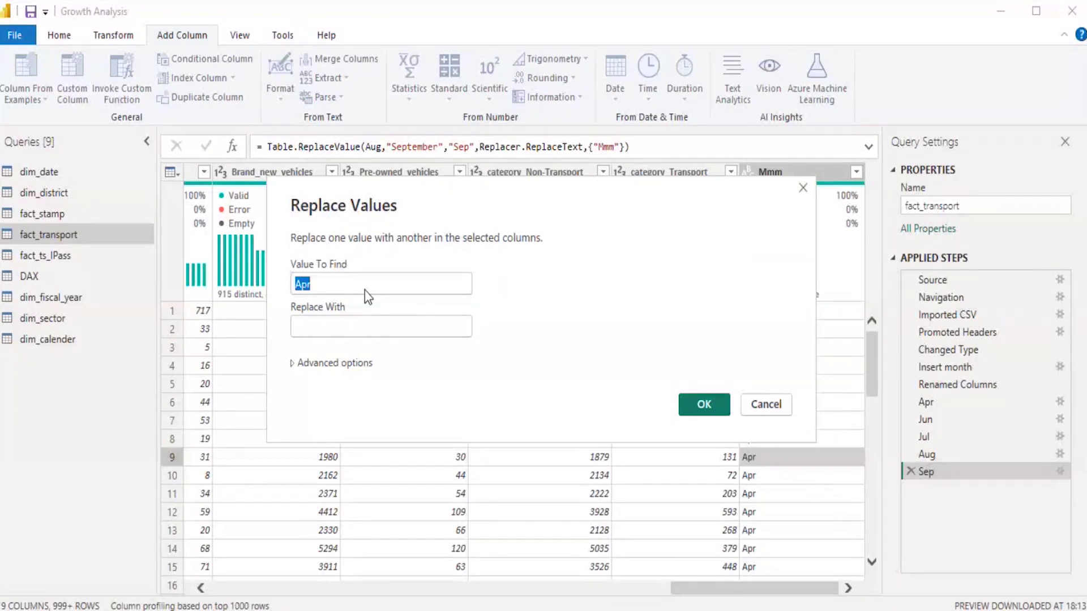
type("October")
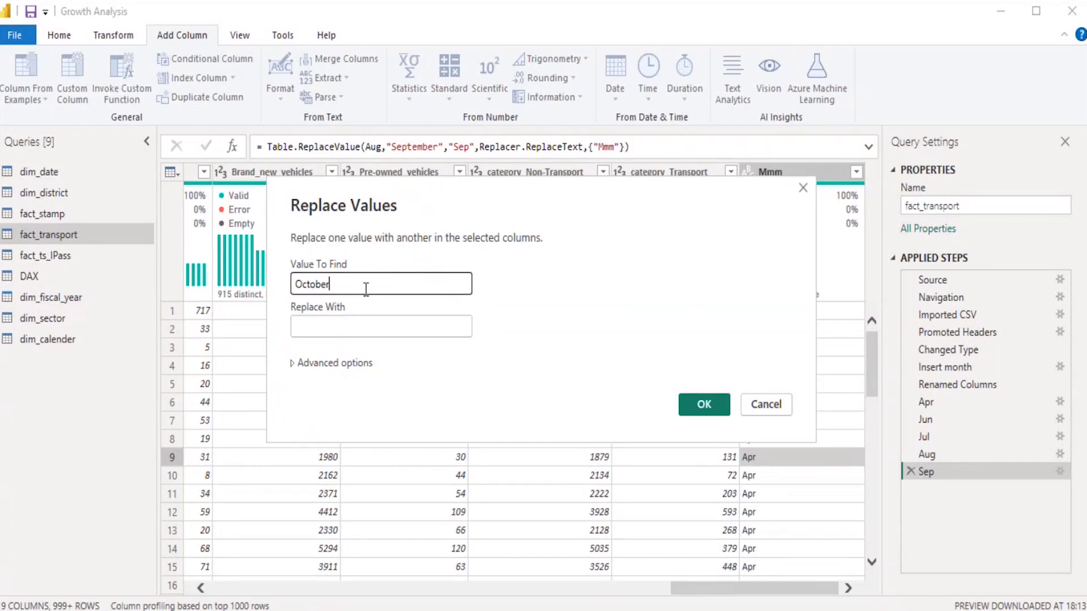
left_click(360, 327)
type("Oct")
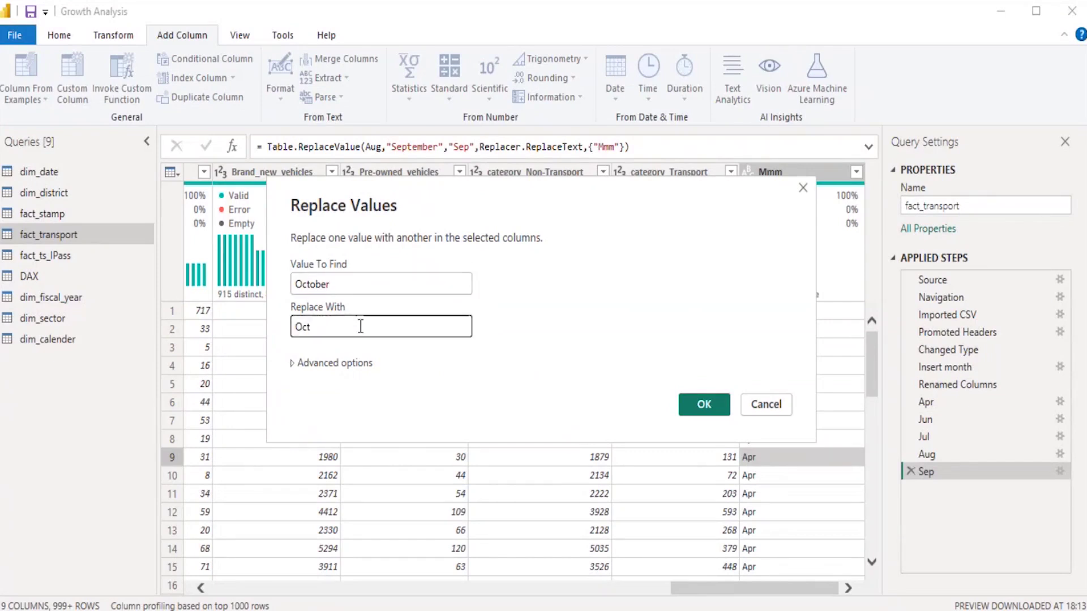
left_click(689, 402)
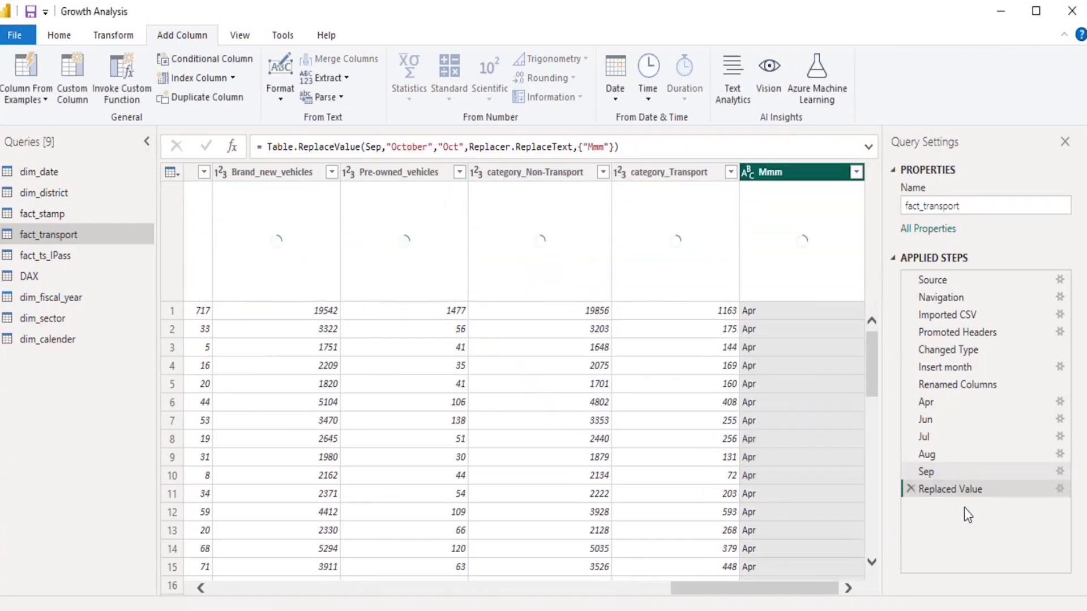
Rename the applied step Replaced Value as "Oct"
right_click(962, 494)
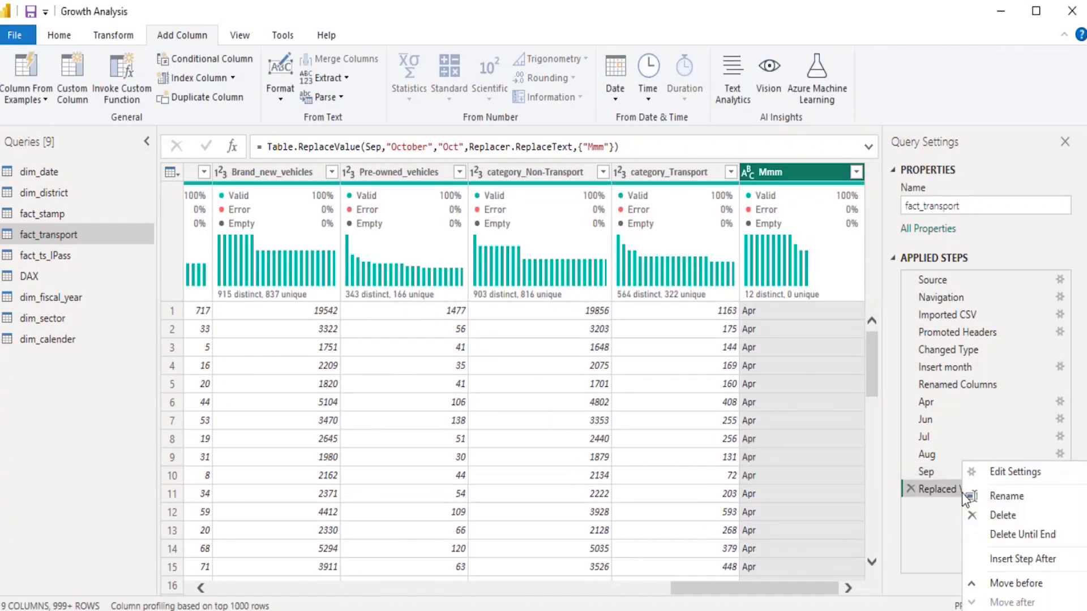
left_click(1007, 502)
type("Oct")
key("Return")
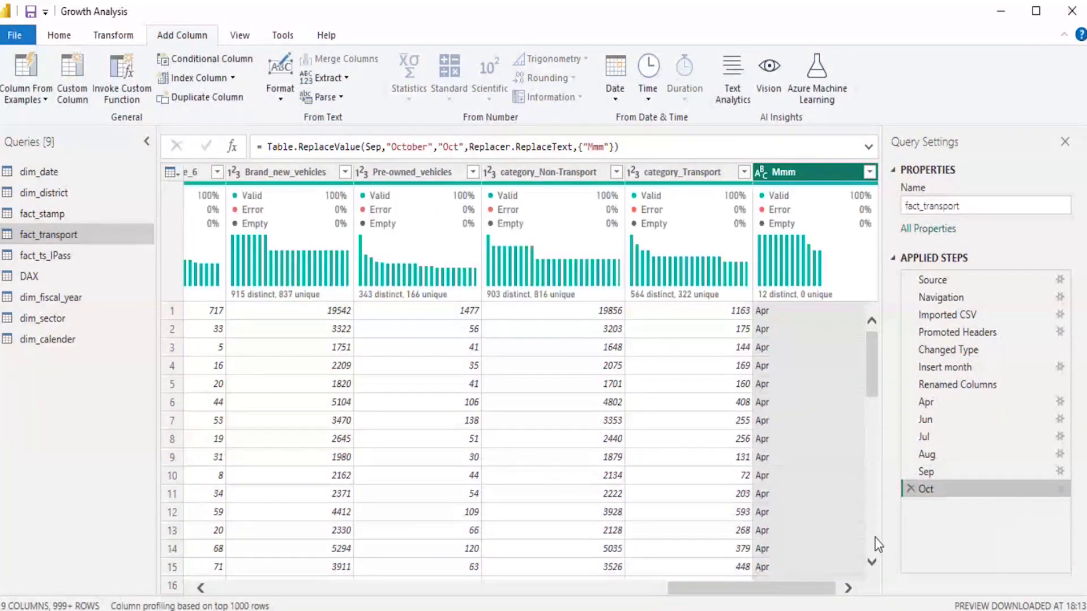
Replace the value November with Nov in the Mmm column of fact_transport
right_click(780, 406)
left_click(827, 462)
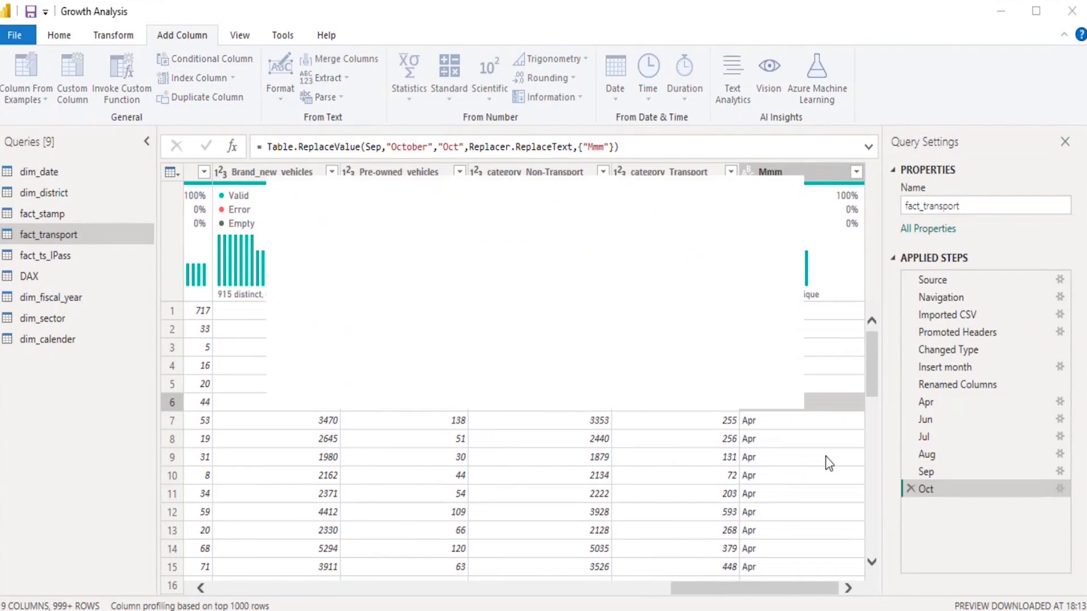
type("No")
key("BackSpace")
key("BackSpace")
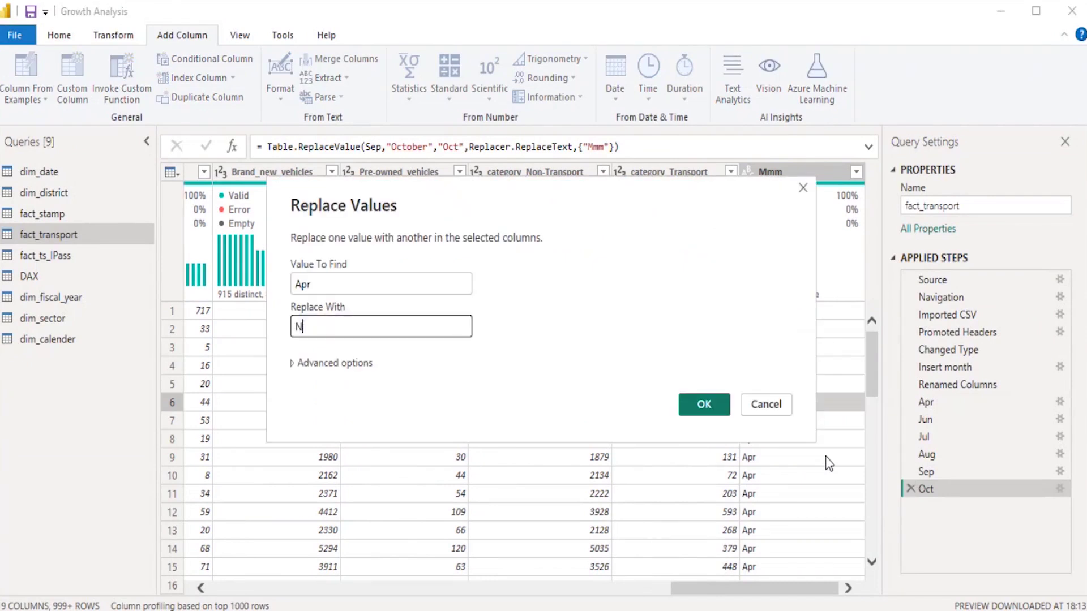
double_click(404, 290)
type("No")
key("BackSpace")
key("BackSpace")
type("November")
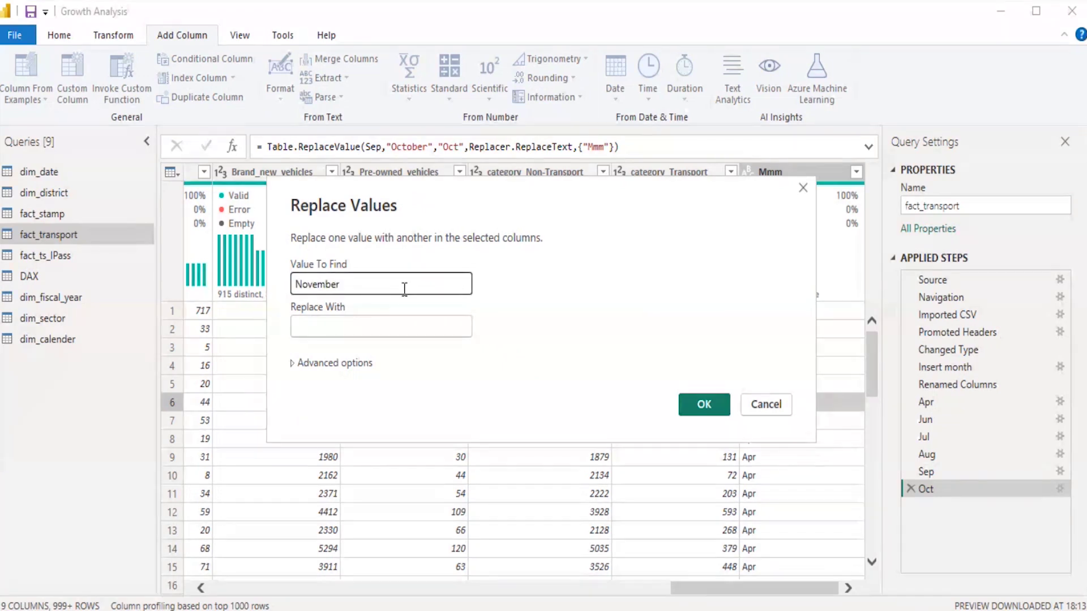
left_click(396, 324)
type("Nov")
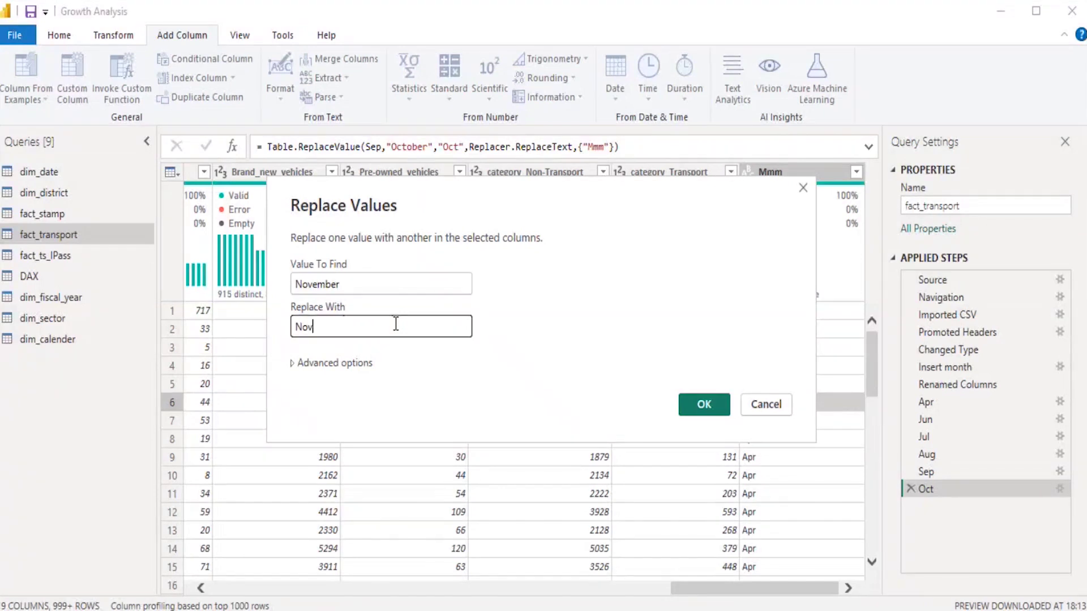
left_click(722, 406)
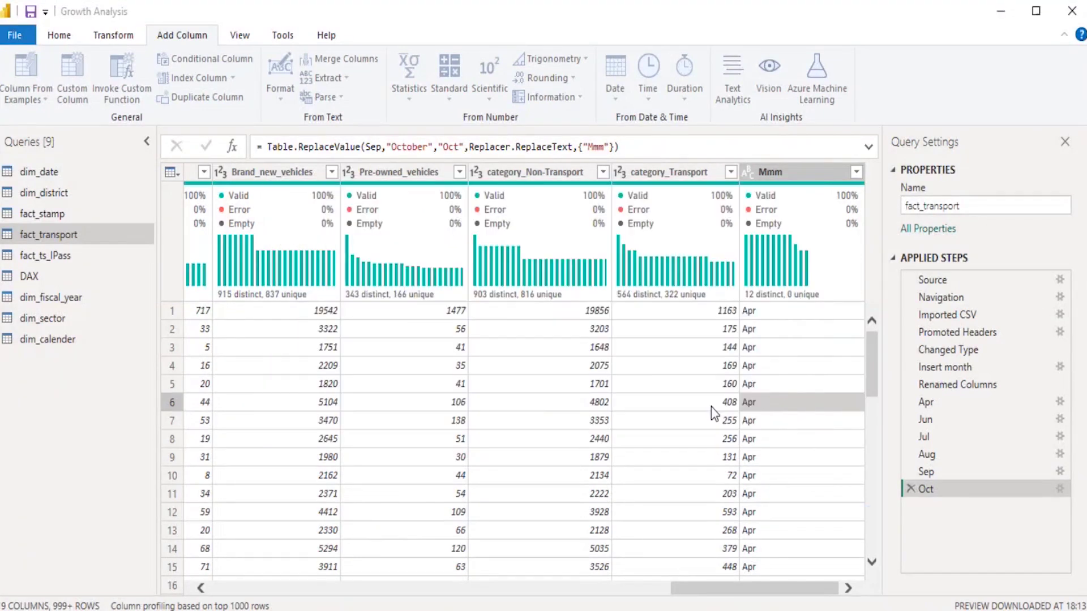
Rename the applied step Replaced Value as "Nov"
right_click(940, 508)
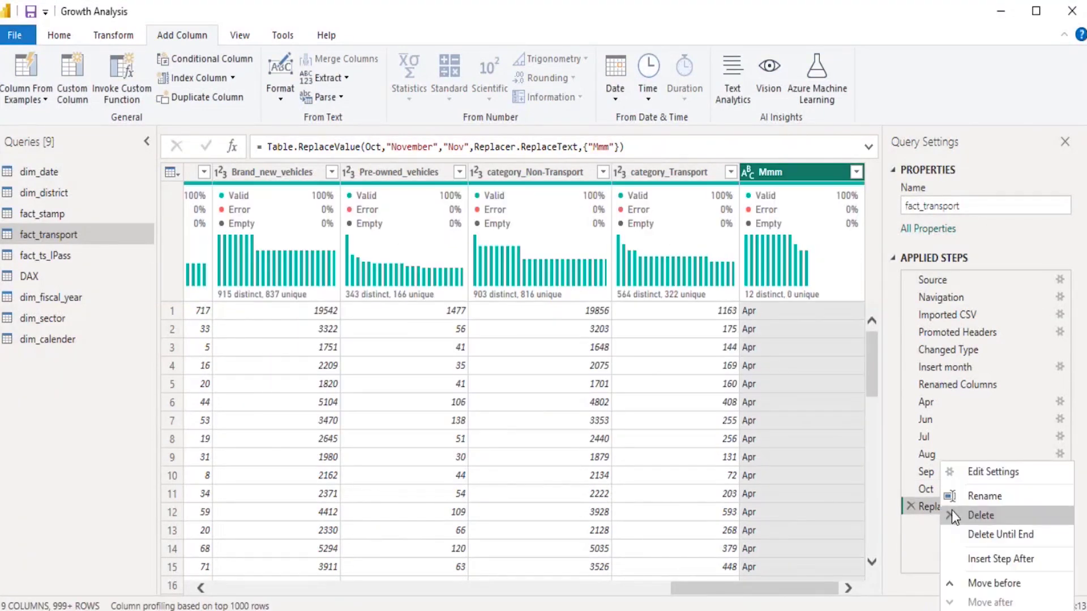
left_click(986, 493)
type("Nov")
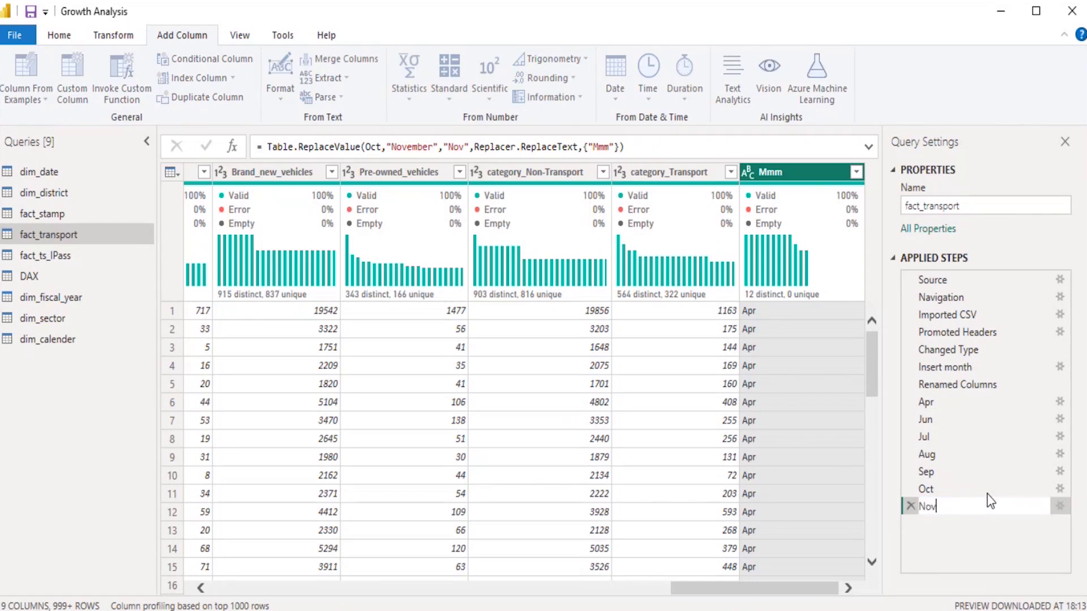
key("Return")
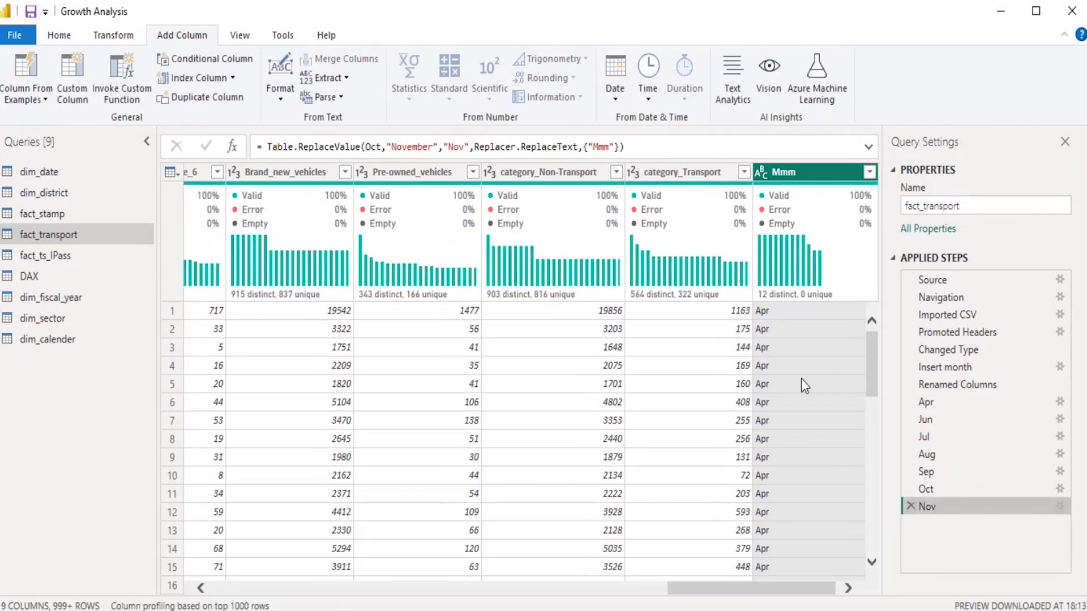
Replace the value December with Dec in the Mmm column of fact_transport
right_click(804, 382)
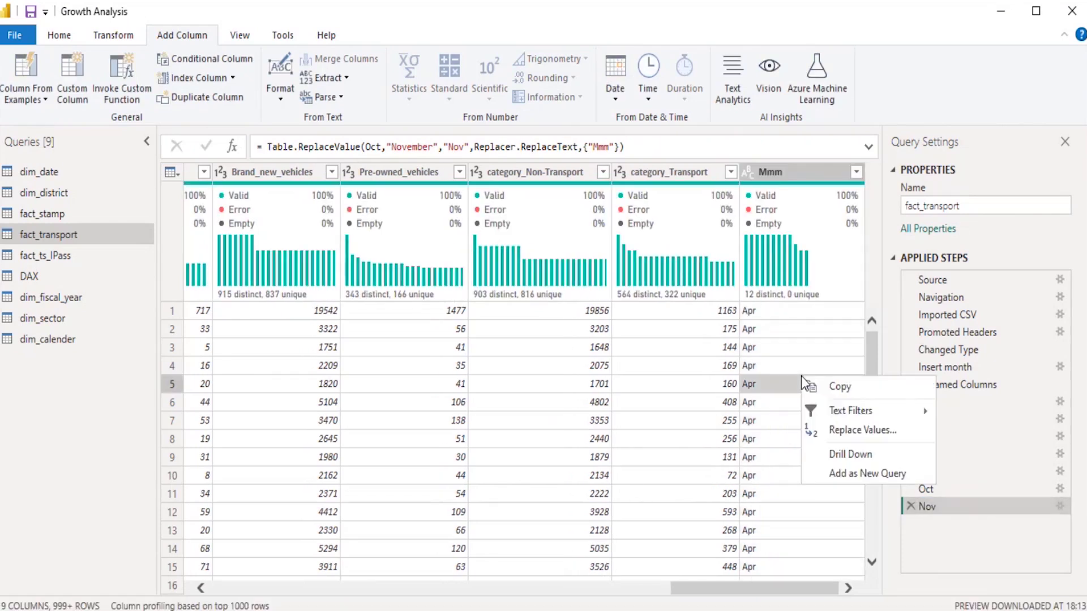
left_click(834, 430)
left_click(321, 284)
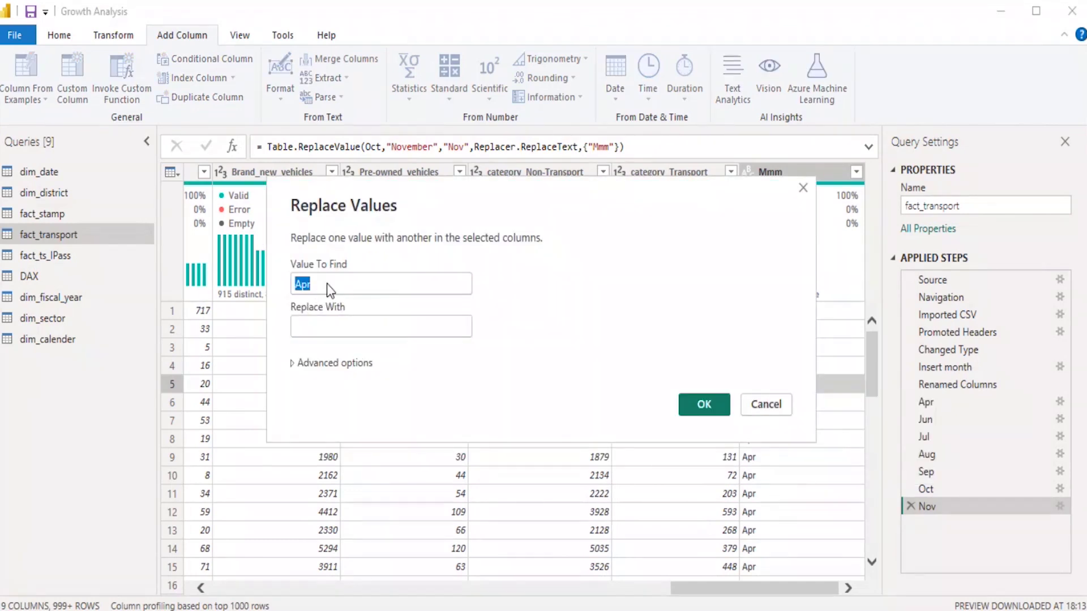
type("Dec")
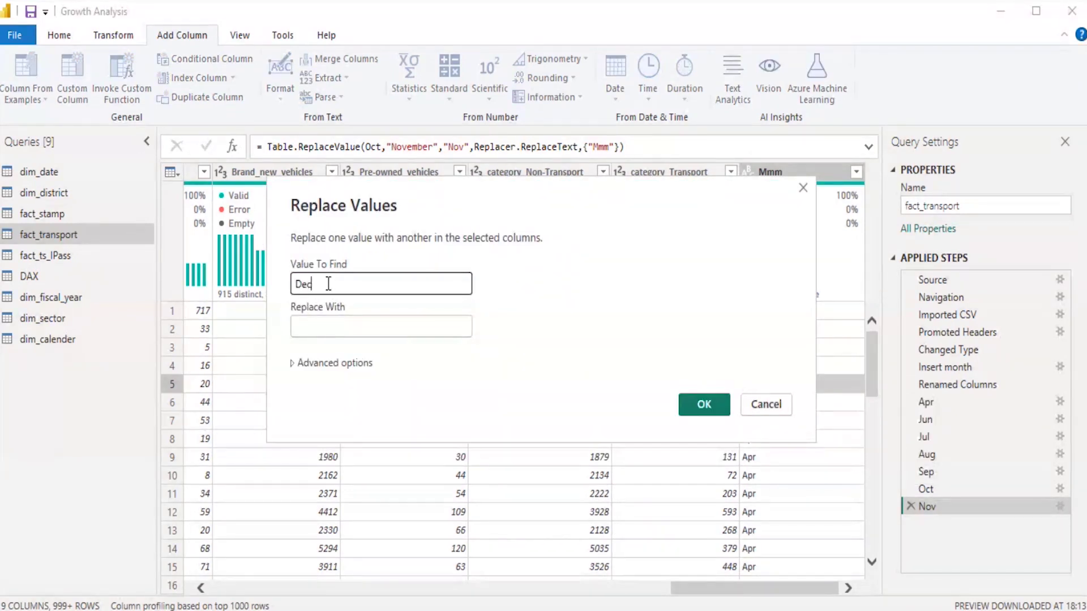
type("ember")
left_click(324, 330)
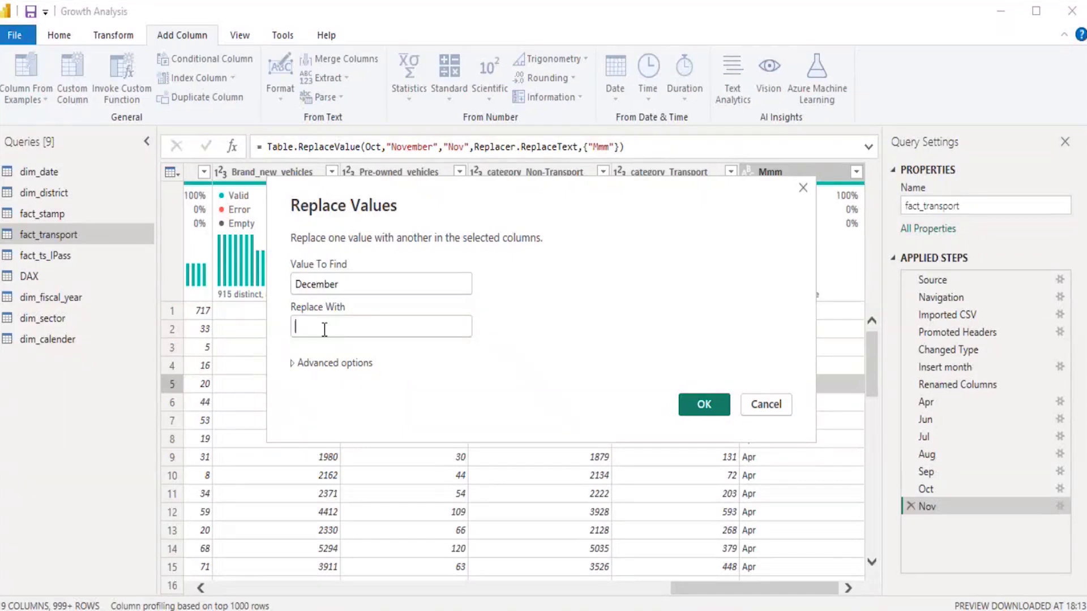
type("Dec")
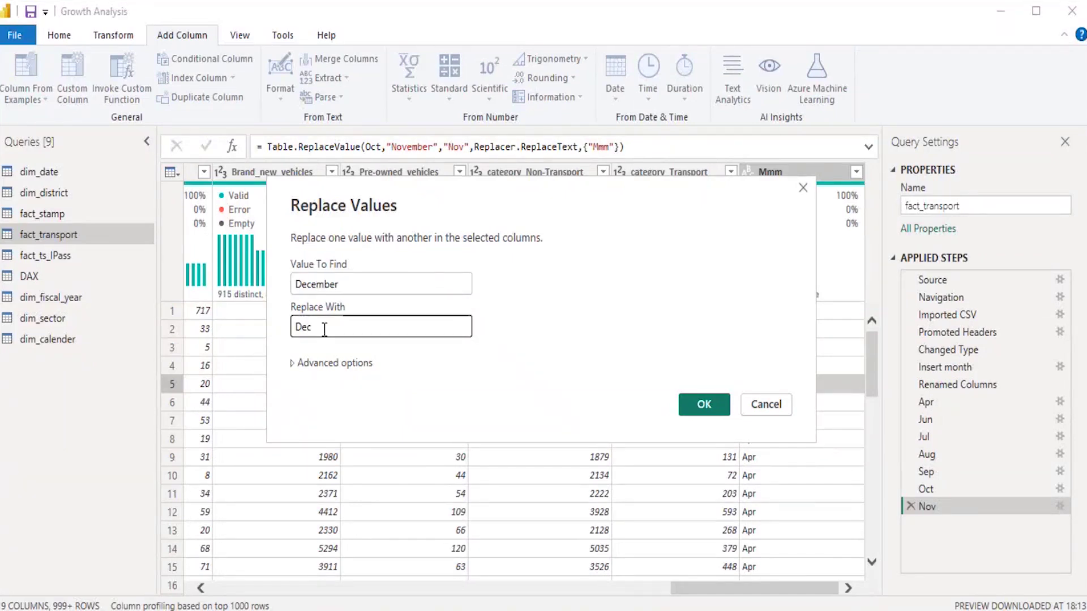
left_click(705, 405)
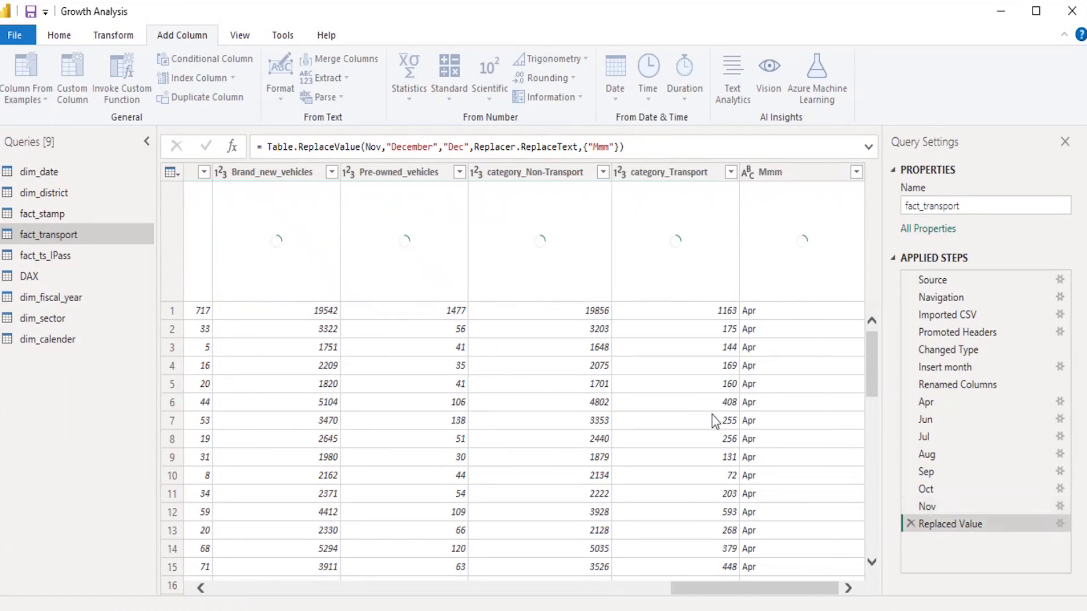
Rename the applied step Replaced Value as "Dec"
right_click(953, 529)
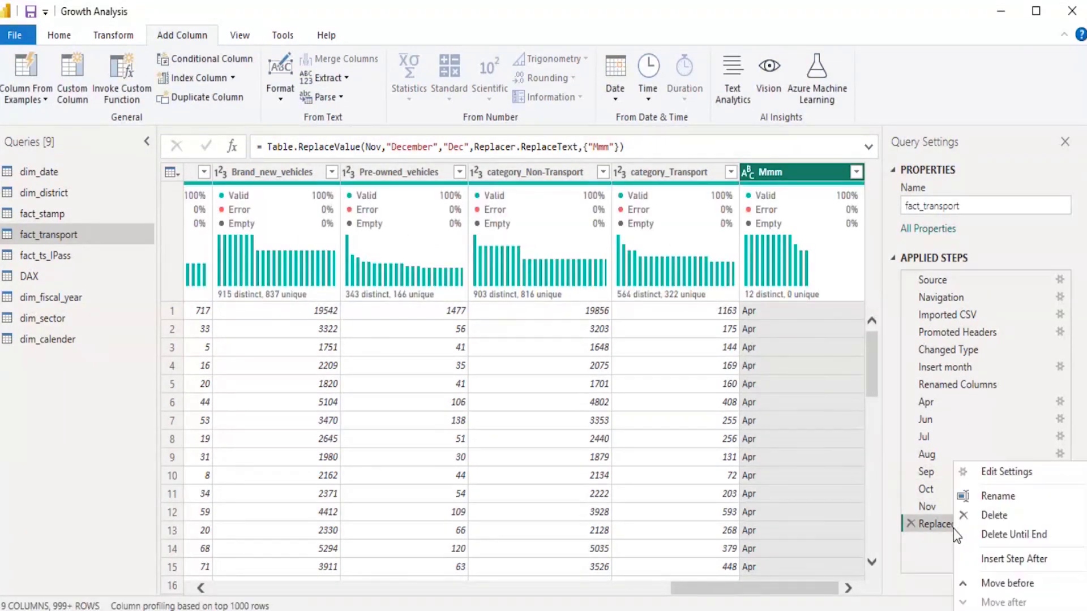
key("Escape")
key("F2")
type("Dec")
key("Return")
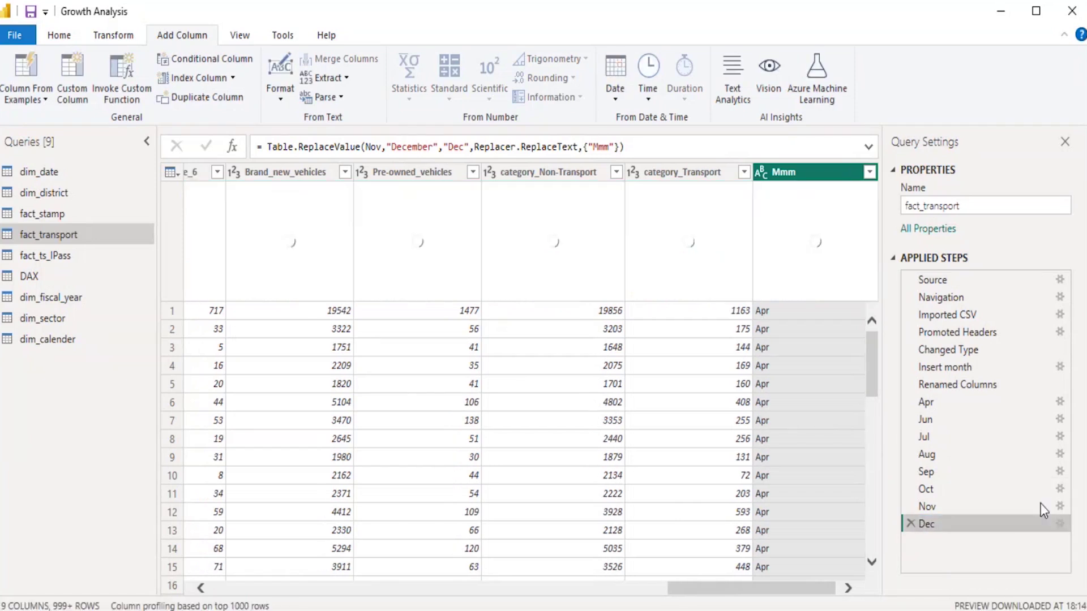
Replace the value January with Jan in the Mmm column of fact_transport
right_click(774, 315)
left_click(818, 374)
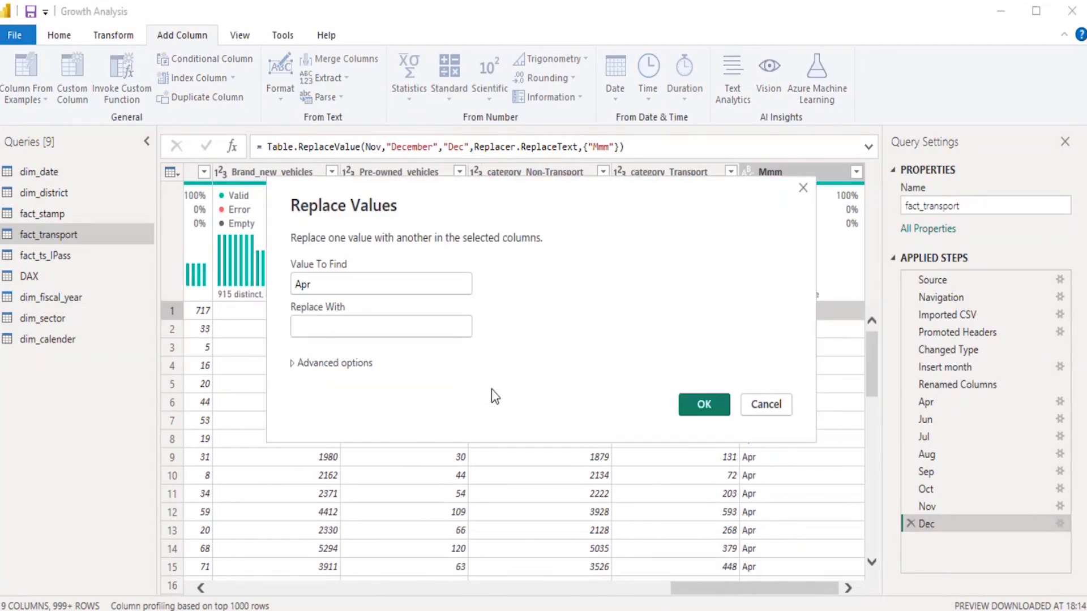
double_click(355, 291)
type("January")
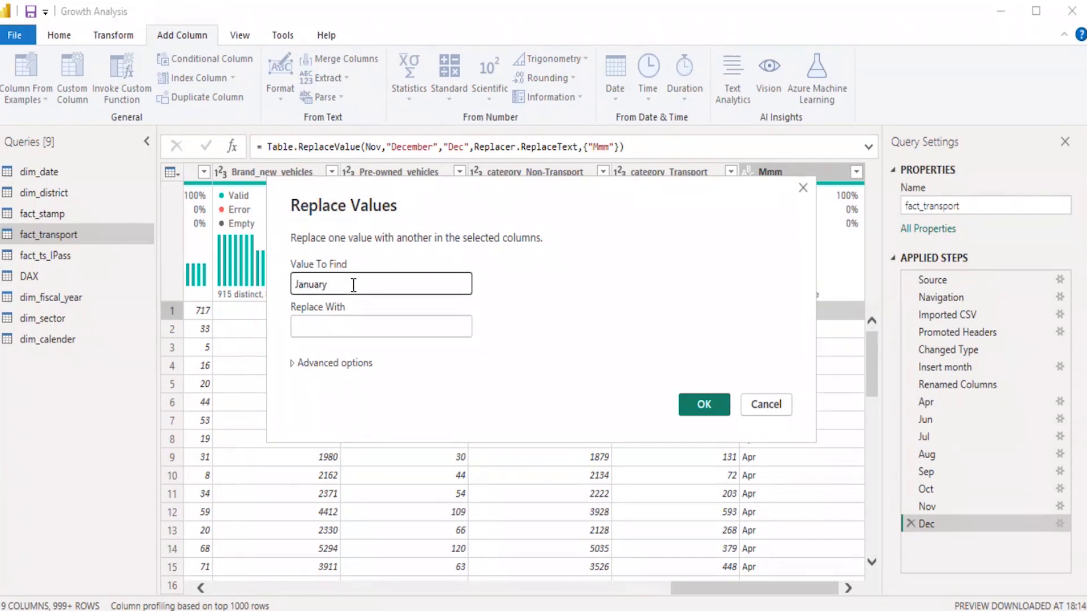
left_click(349, 330)
type("Jan")
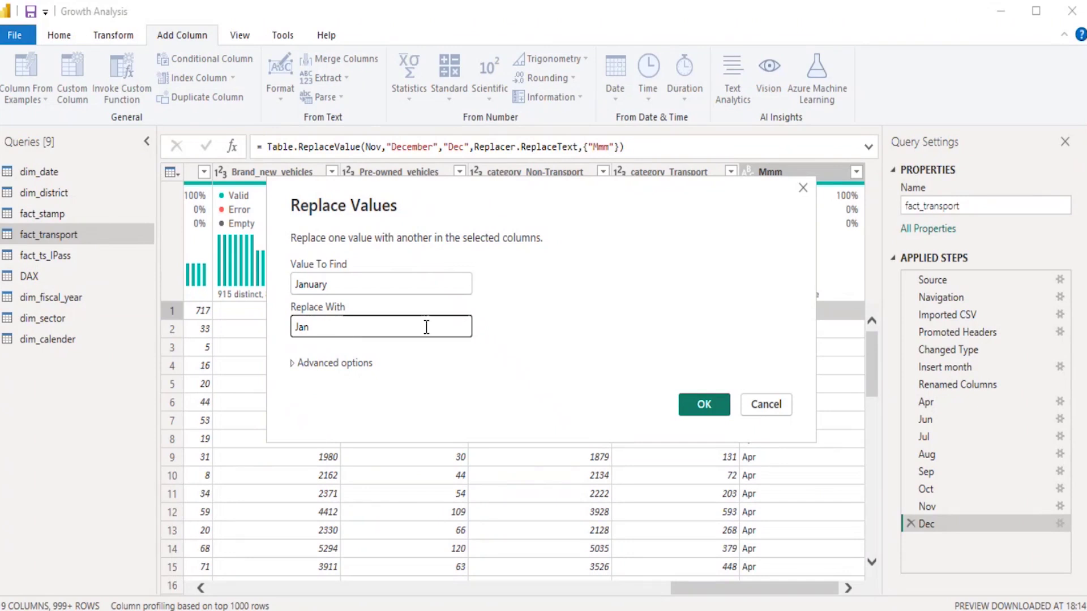
left_click(701, 408)
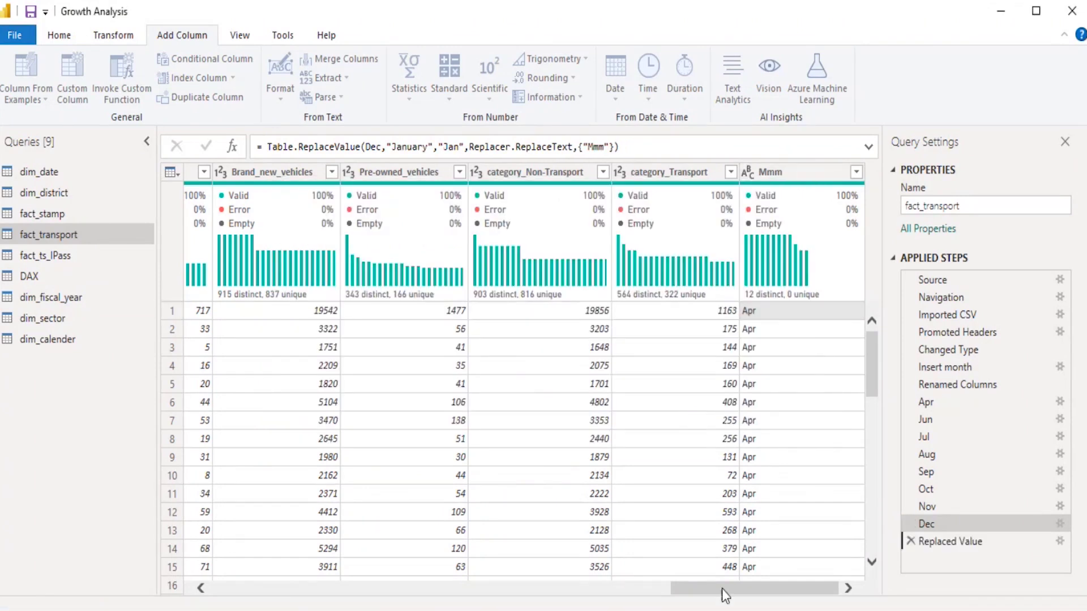
Rename the applied step Replaced Value as "Jan"
right_click(942, 545)
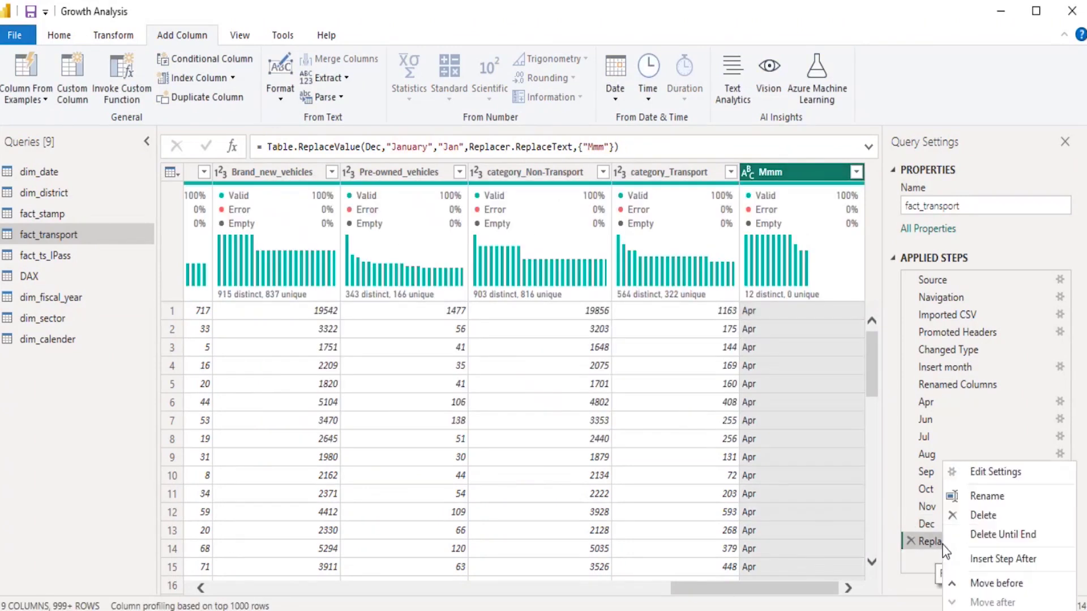
left_click(1008, 492)
type("Jan")
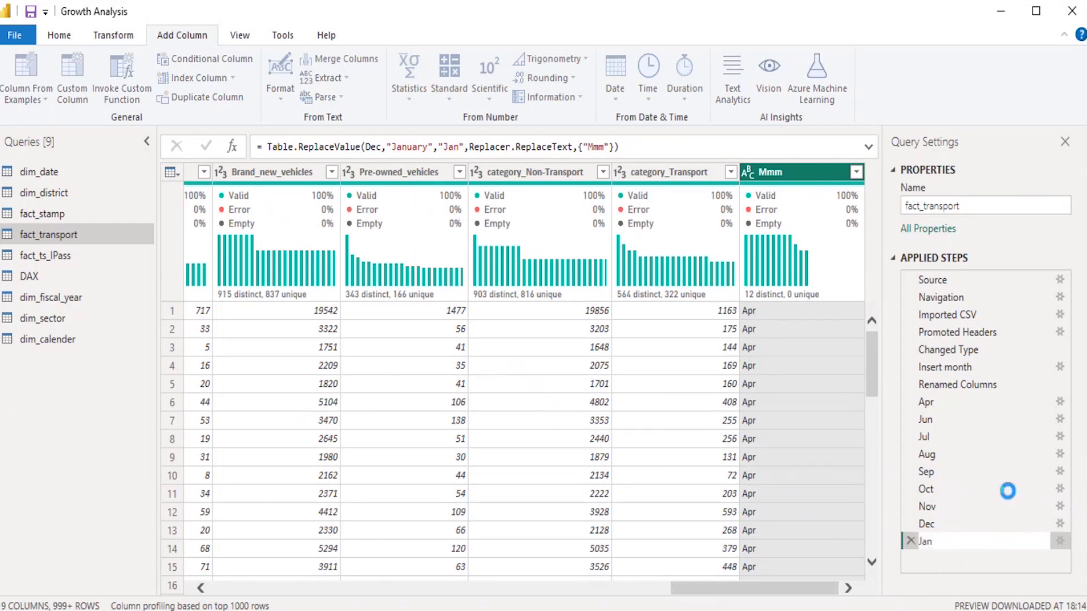
key("Return")
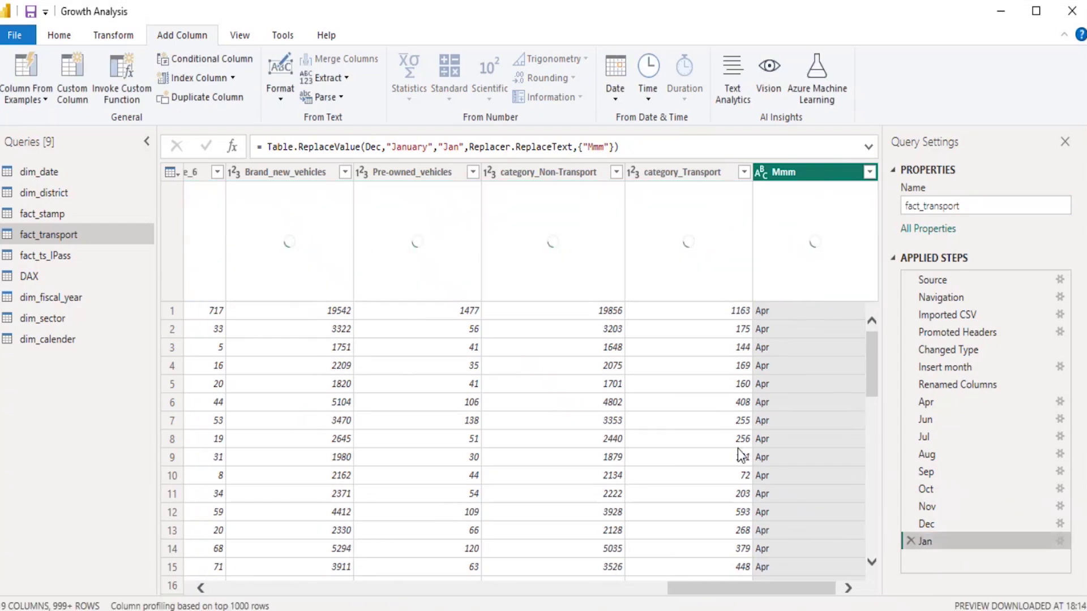
Replace the value February with Feb in the Mmm column of fact_transport
right_click(781, 383)
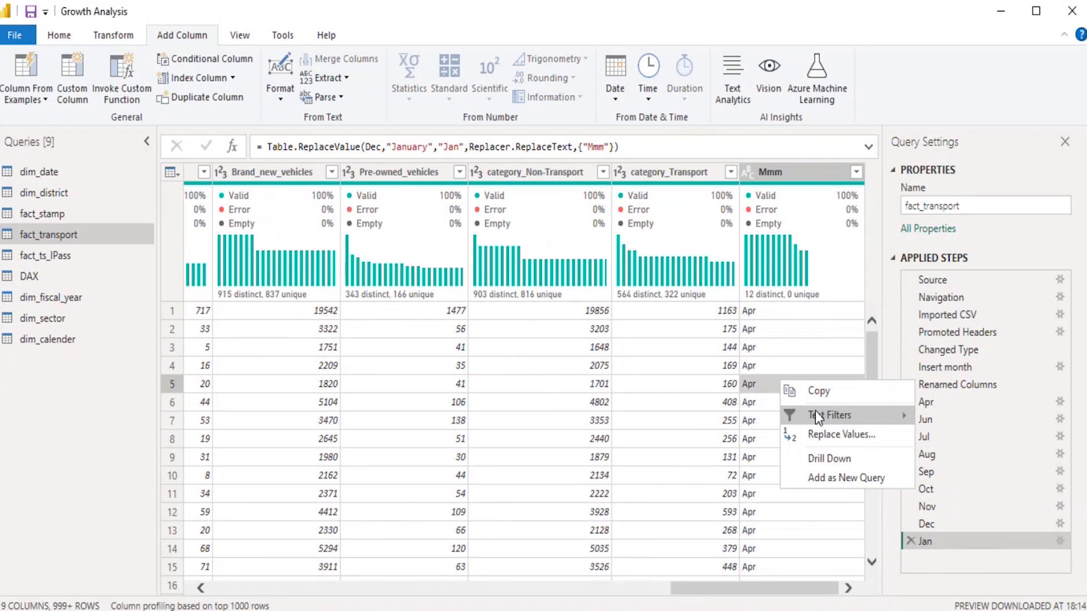
mouse_move(815, 412)
left_click(824, 432)
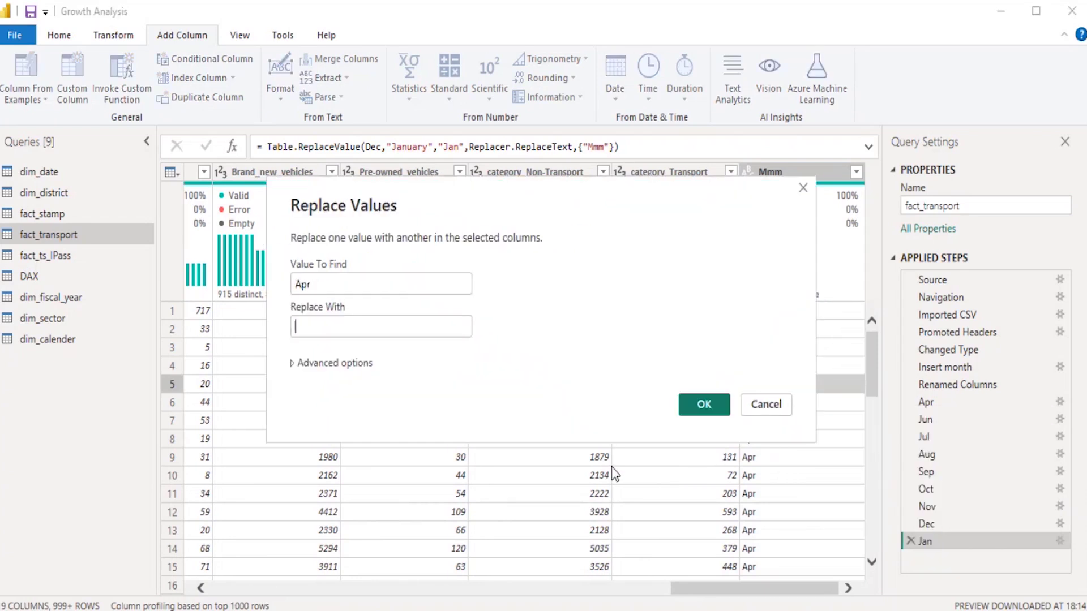
left_click(348, 283)
double_click(347, 283)
type("Feb")
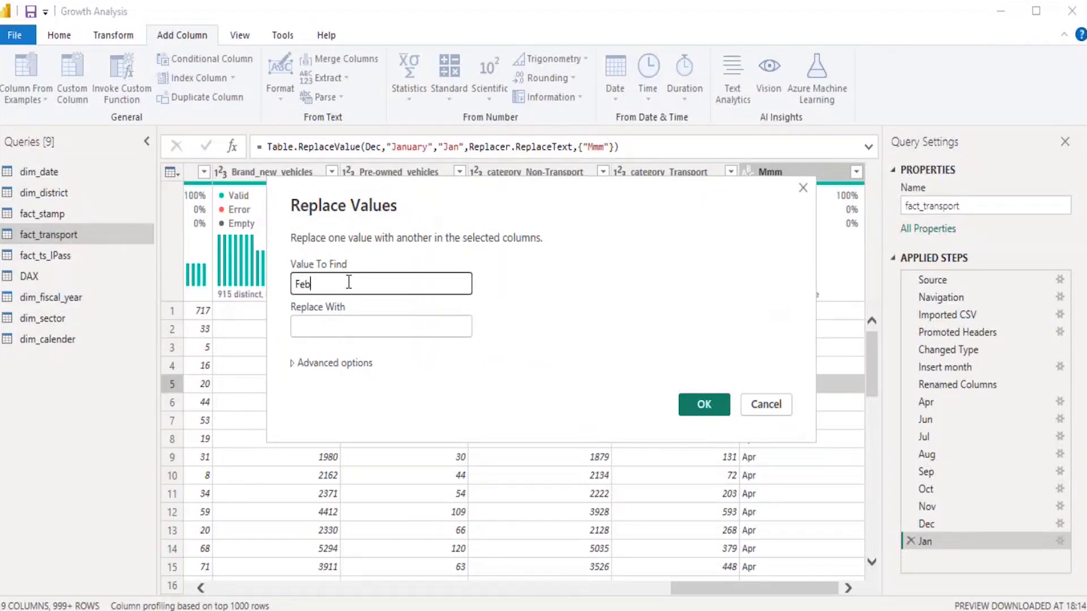
type("ruary")
left_click(338, 334)
type("Feb")
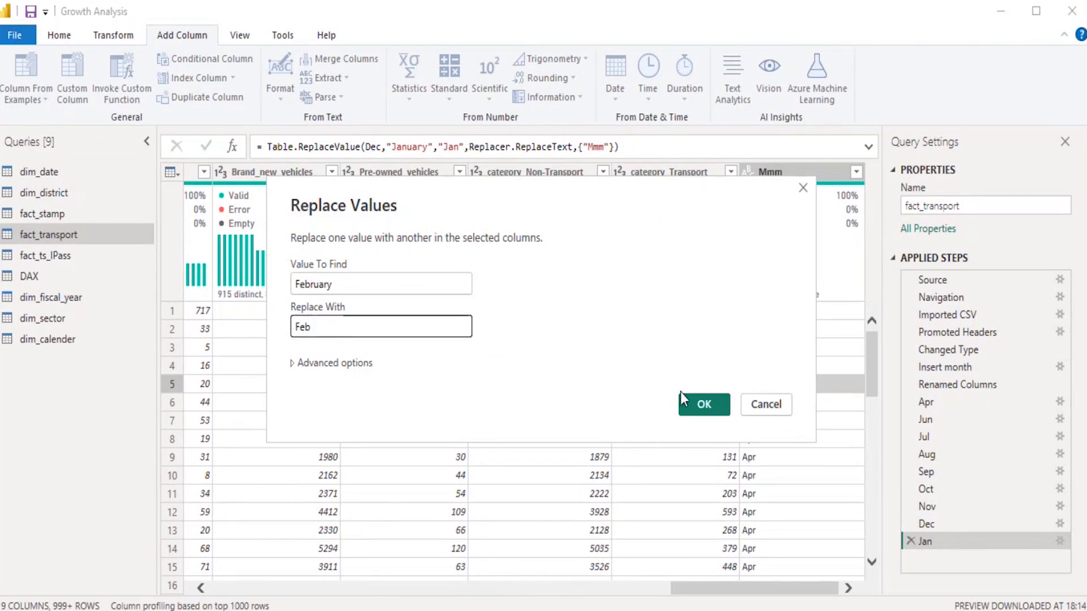
left_click(694, 400)
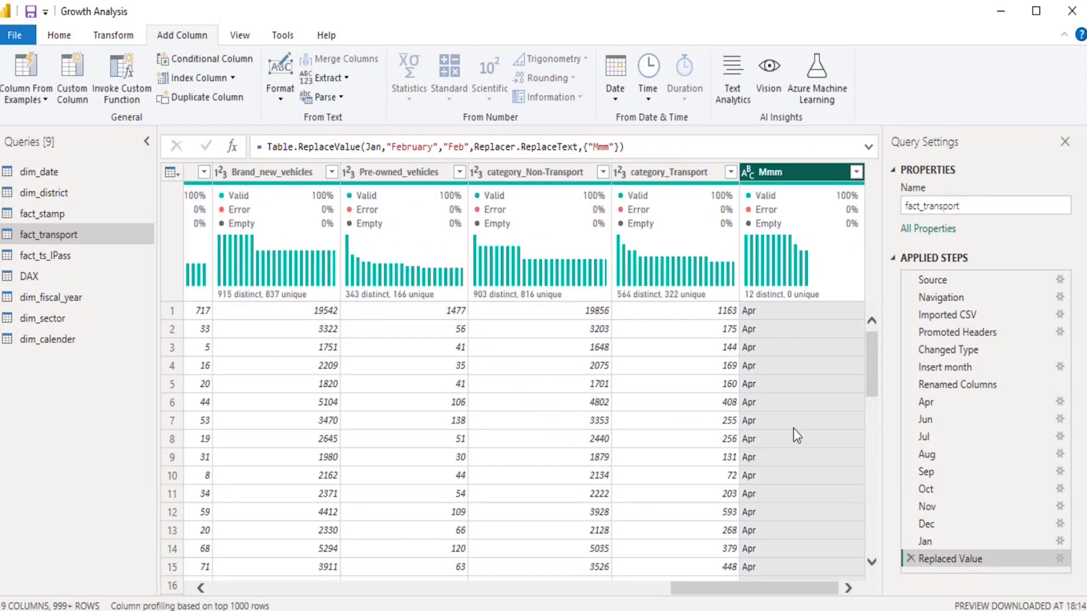
key("alt+Down")
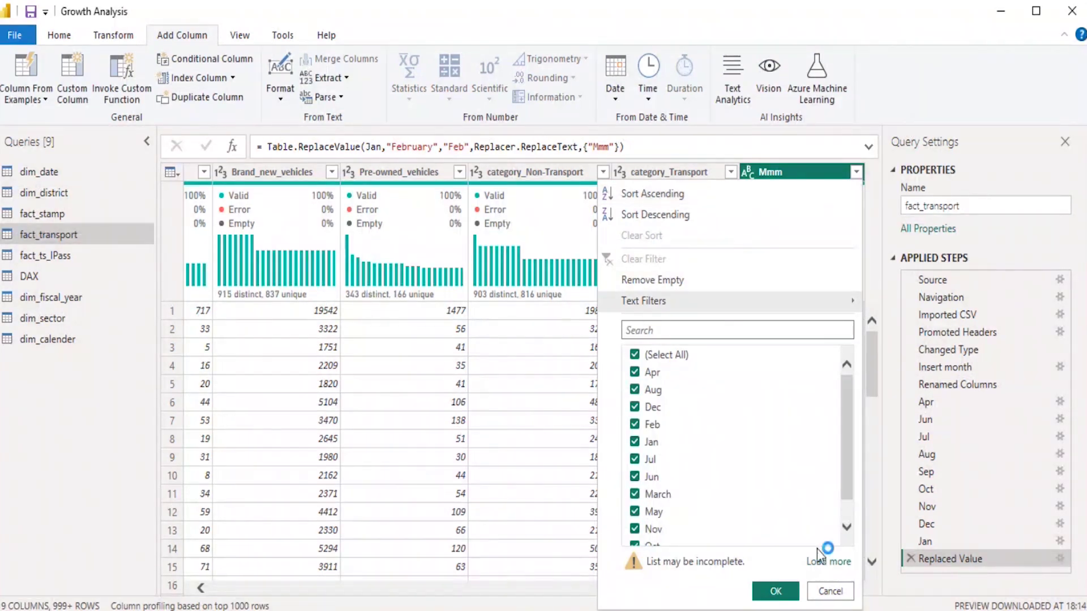
left_click(792, 593)
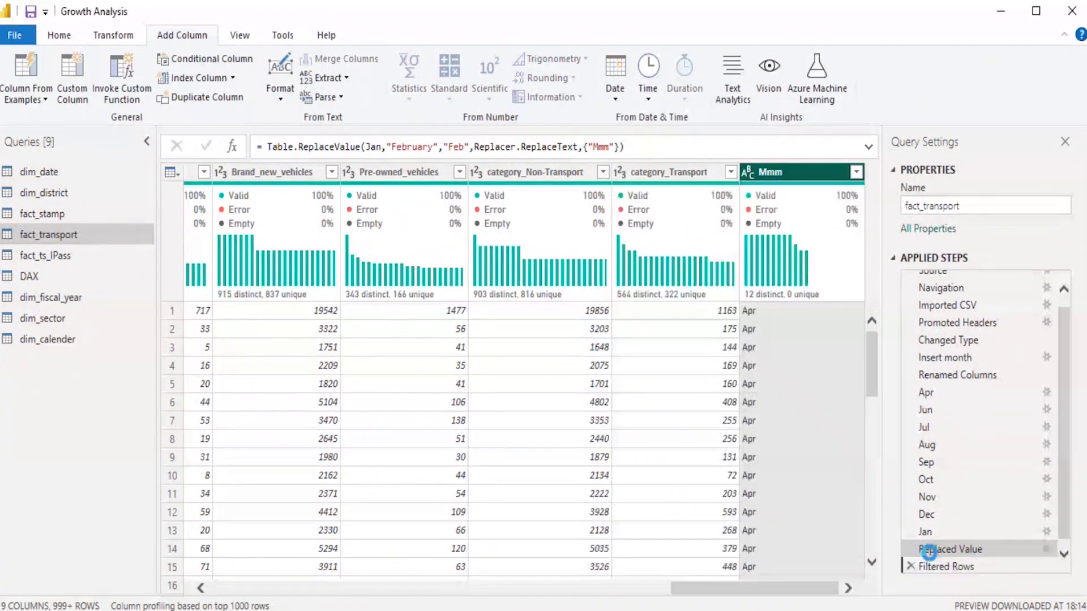
left_click(911, 568)
Rename the applied step Replaced Value as "Feb"
right_click(939, 557)
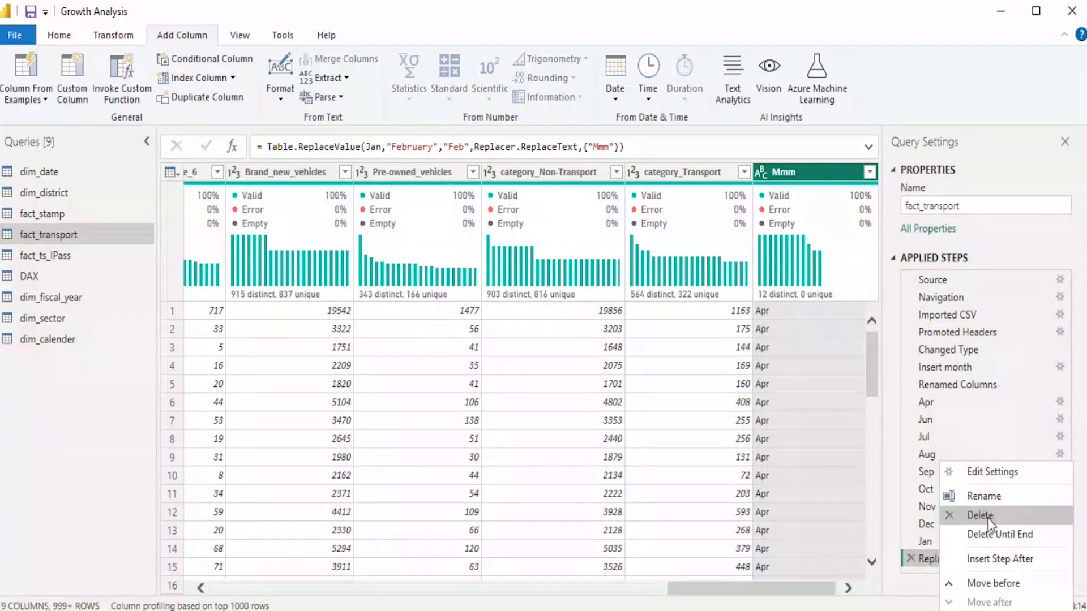
left_click(1002, 501)
type("Feb")
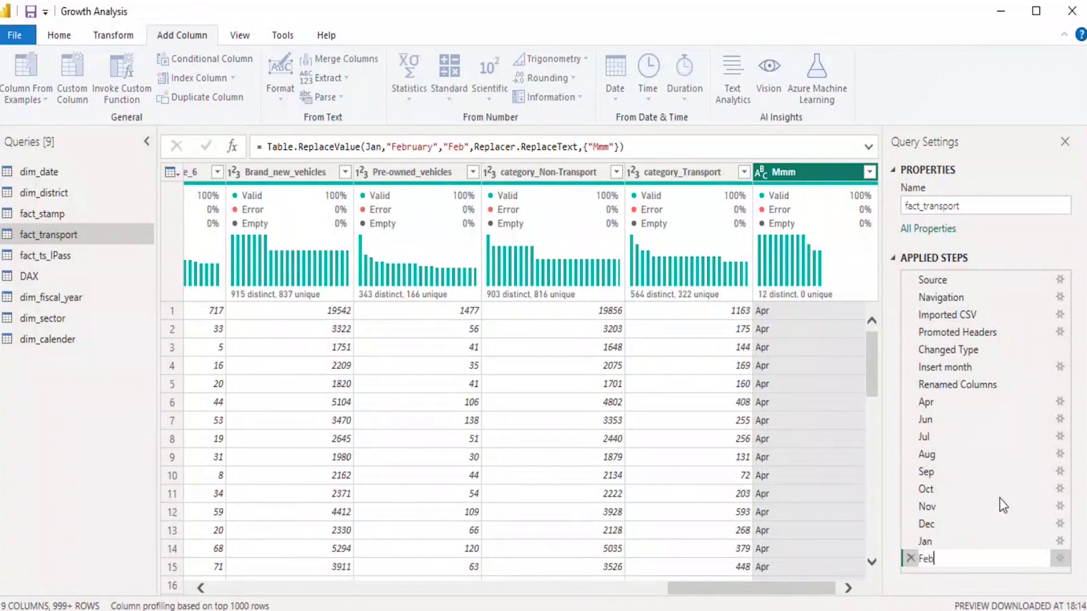
key("Return")
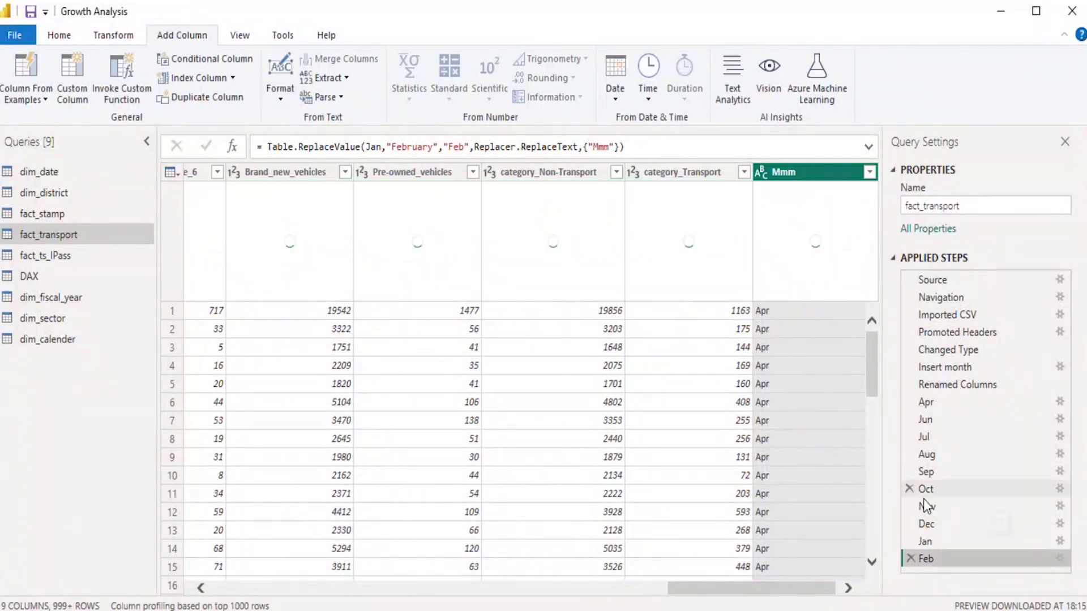
Replace the value March with Mar in the Mmm column of fact_transport
scroll(850, 447, "down", 1)
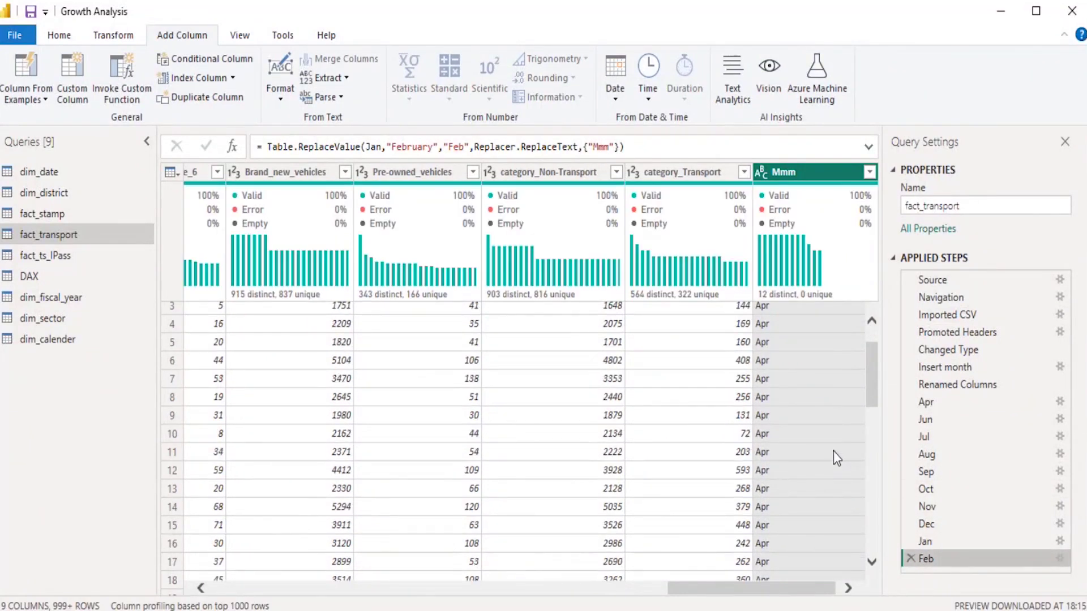
right_click(827, 403)
left_click(872, 467)
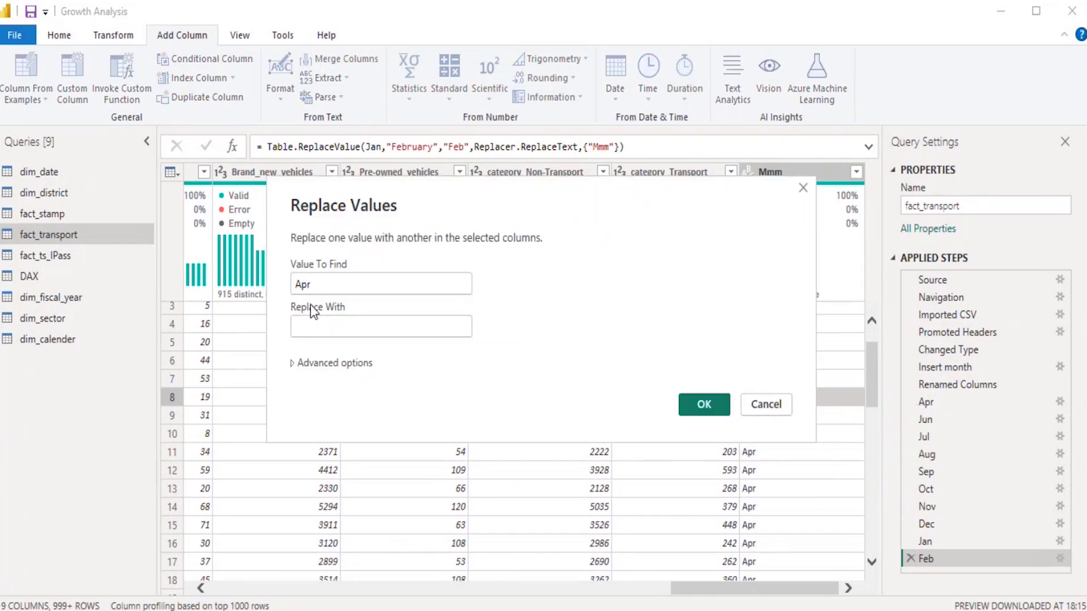
double_click(306, 285)
type("March")
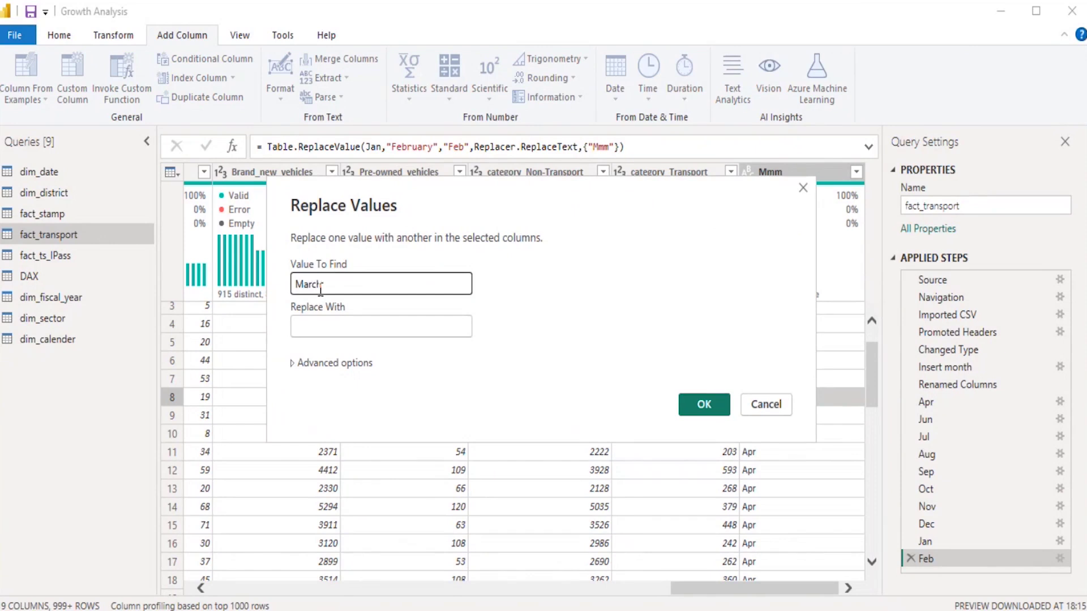
left_click(326, 325)
type("Mar")
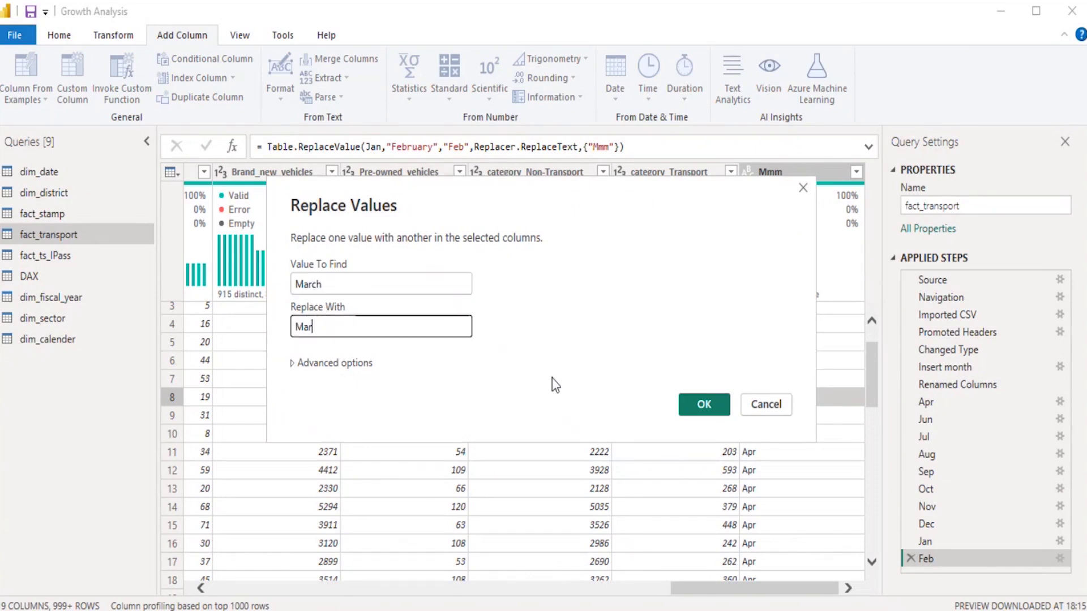
left_click(693, 404)
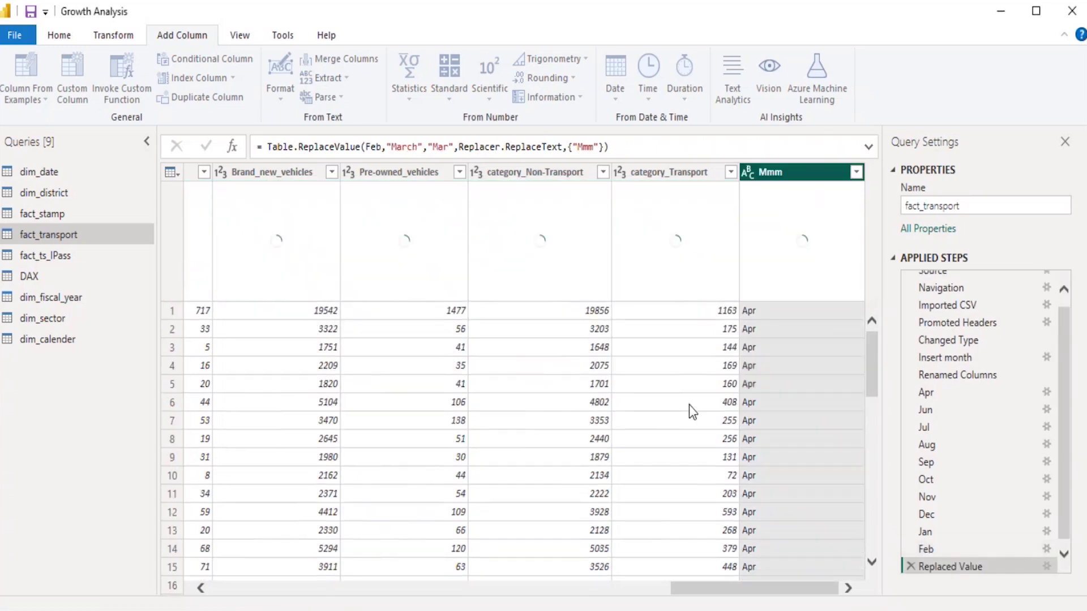
Rename the applied step Replaced Value as "Mar"
right_click(956, 566)
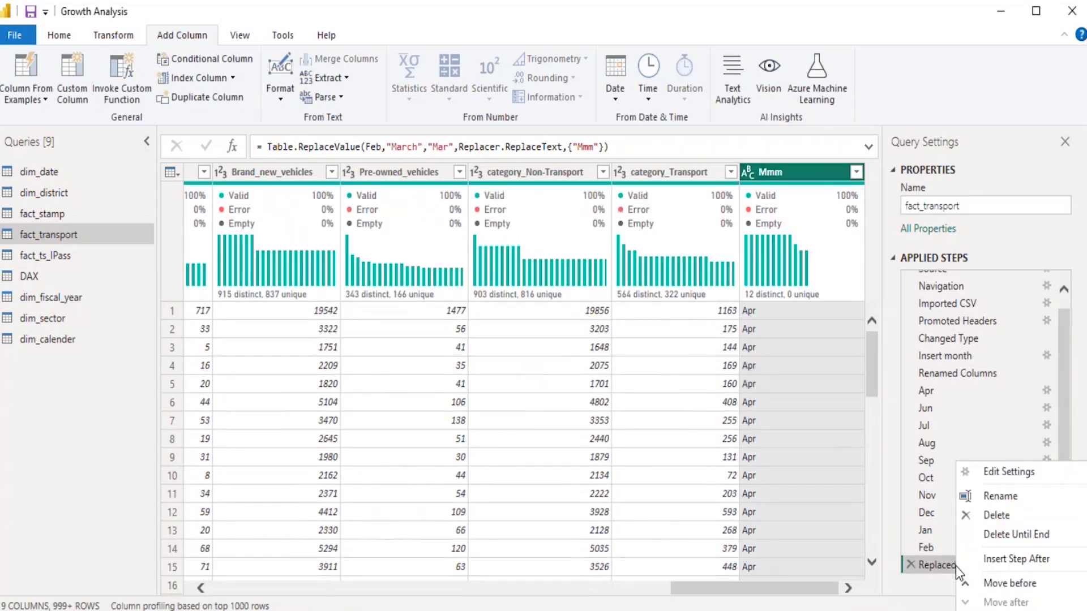
left_click(1028, 498)
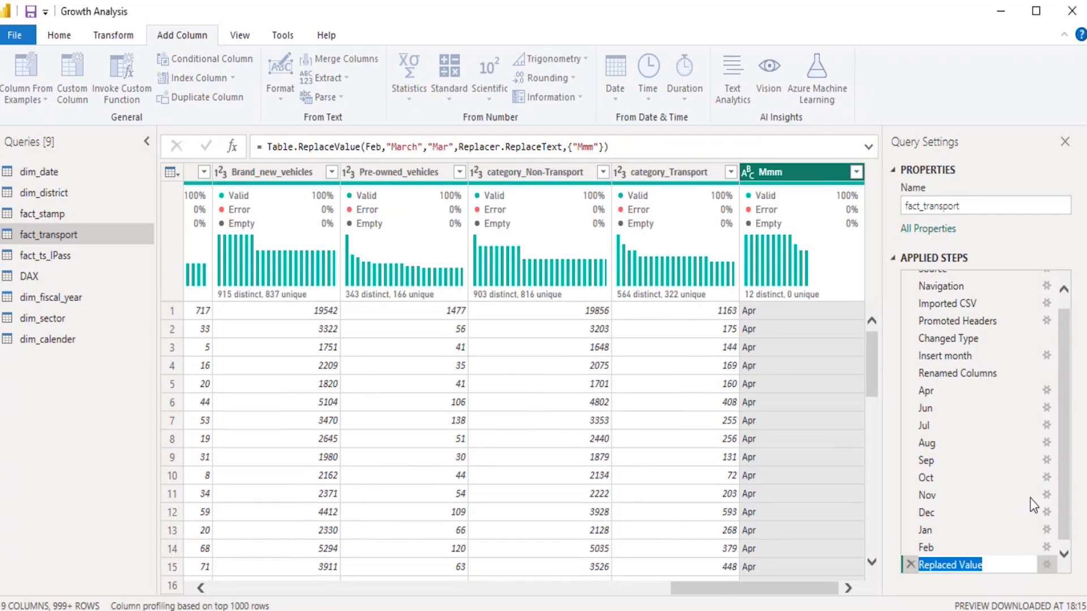
type("Mar")
key("Return")
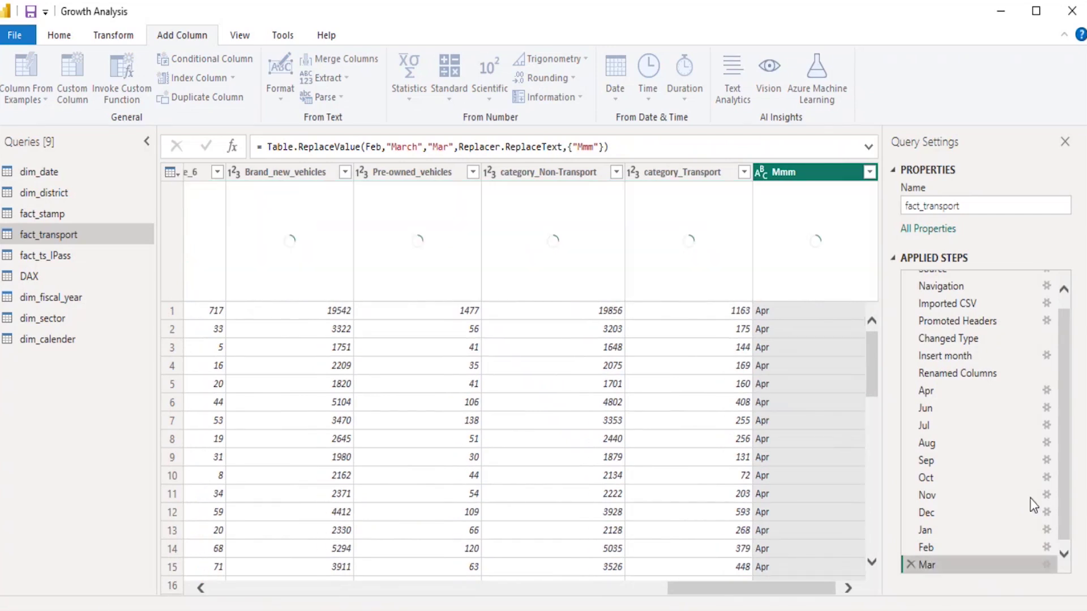
Look through the fact_transport columns from dist_code and month across to Mmm
left_click_drag(791, 589, 837, 596)
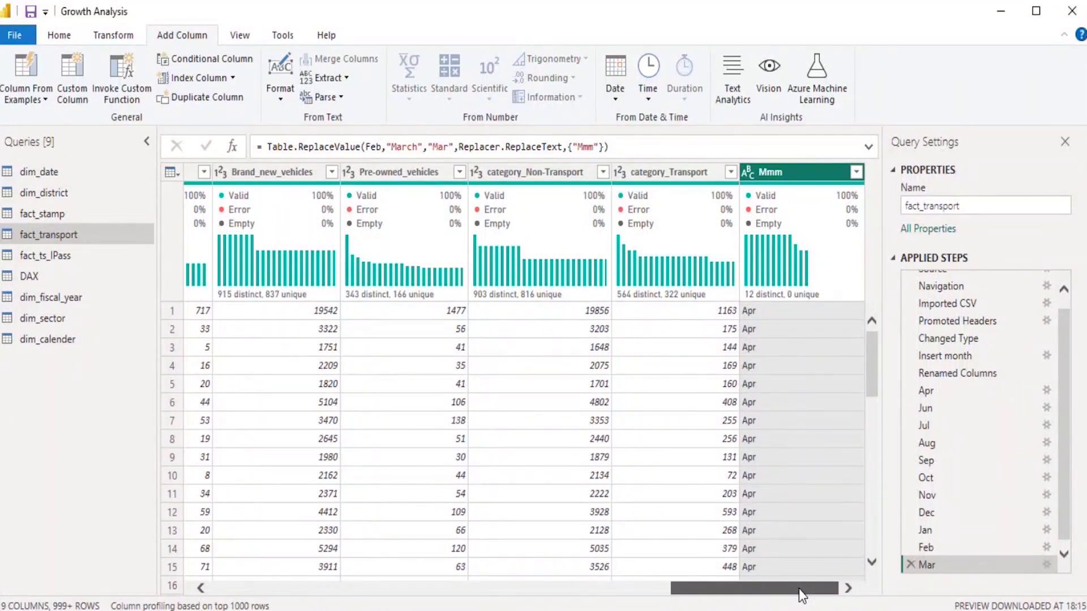
left_click_drag(804, 589, 336, 586)
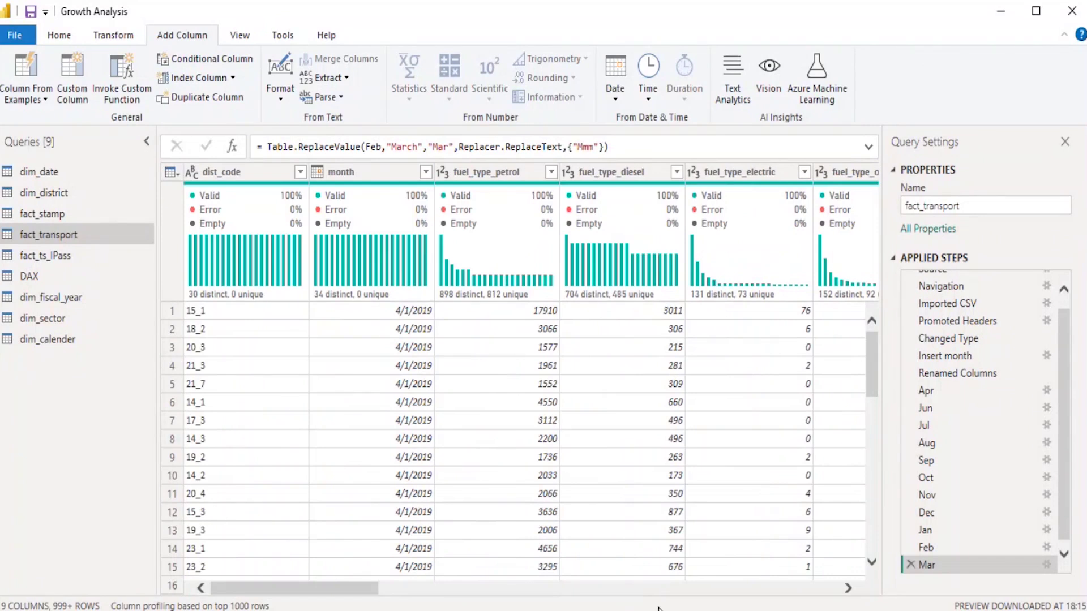
left_click_drag(330, 588, 843, 590)
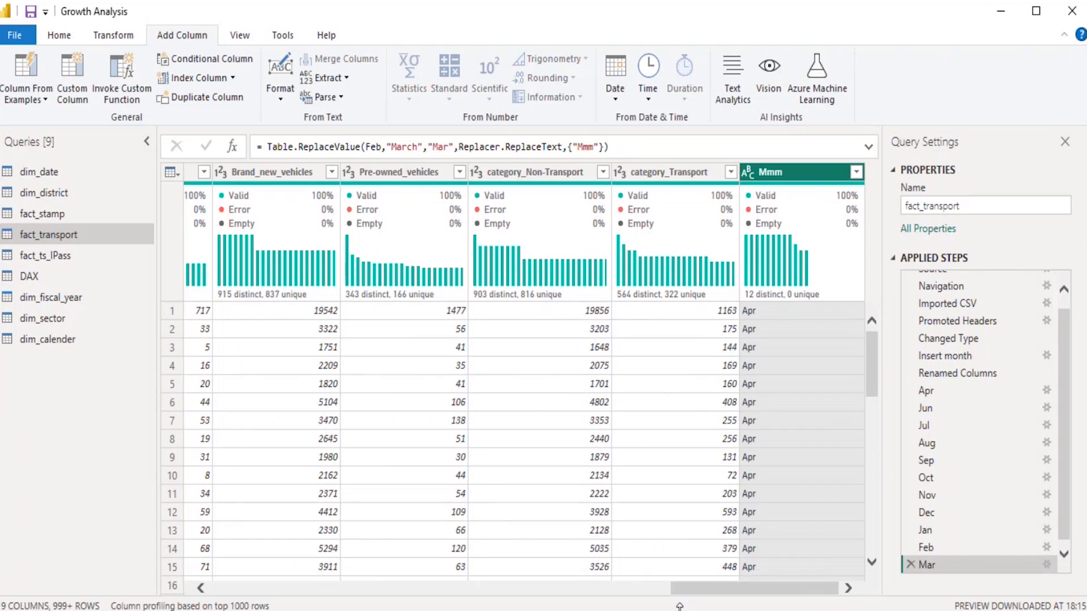
left_click_drag(728, 586, 796, 593)
left_click_drag(793, 593, 820, 572)
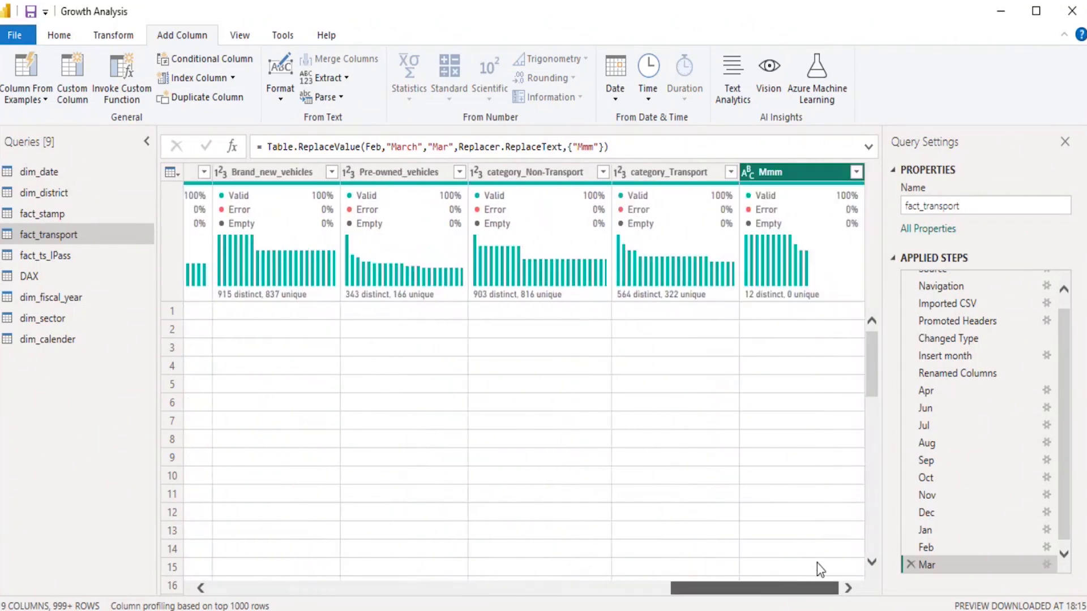
left_click_drag(770, 586, 311, 586)
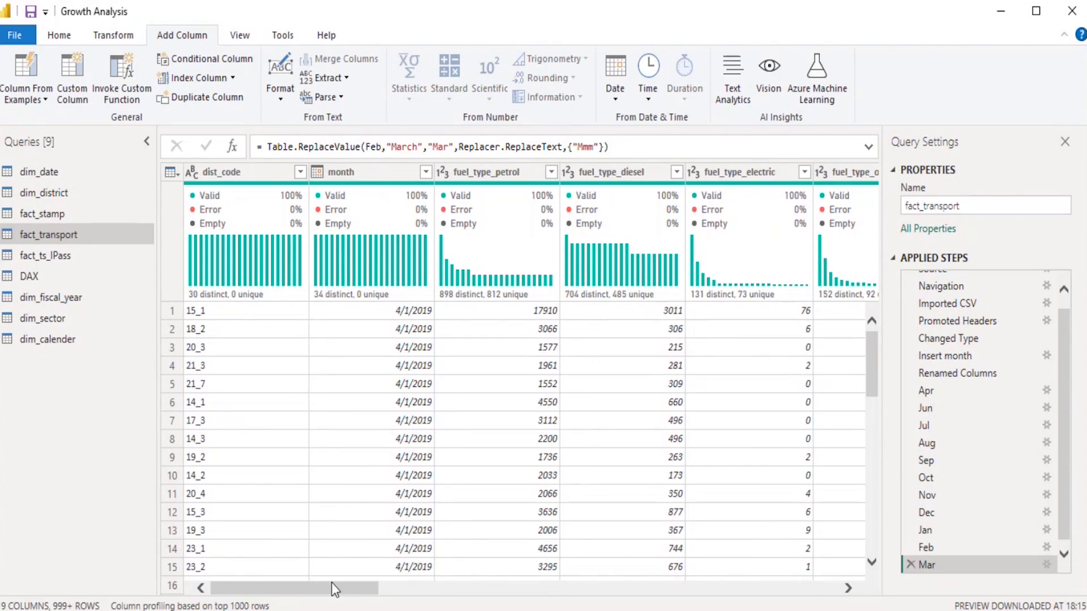
left_click_drag(331, 597, 881, 590)
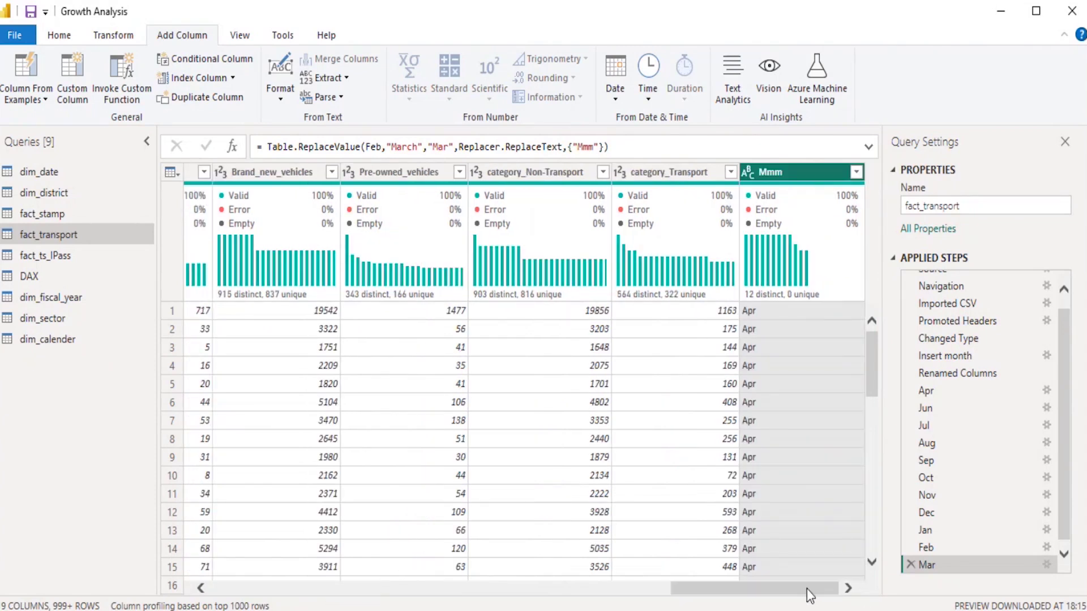
left_click_drag(807, 588, 347, 589)
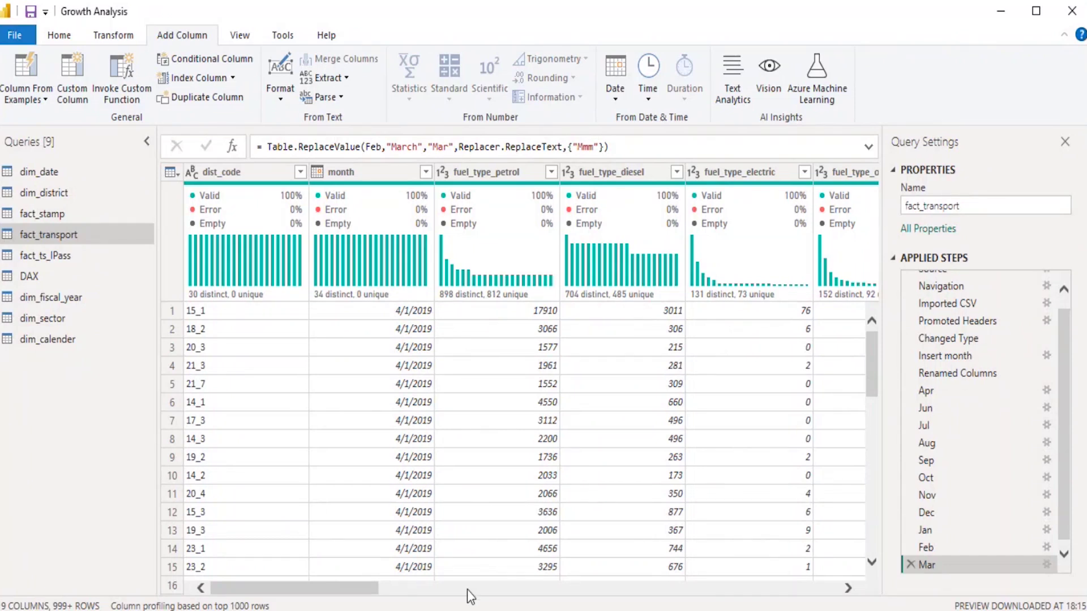
left_click_drag(337, 589, 823, 589)
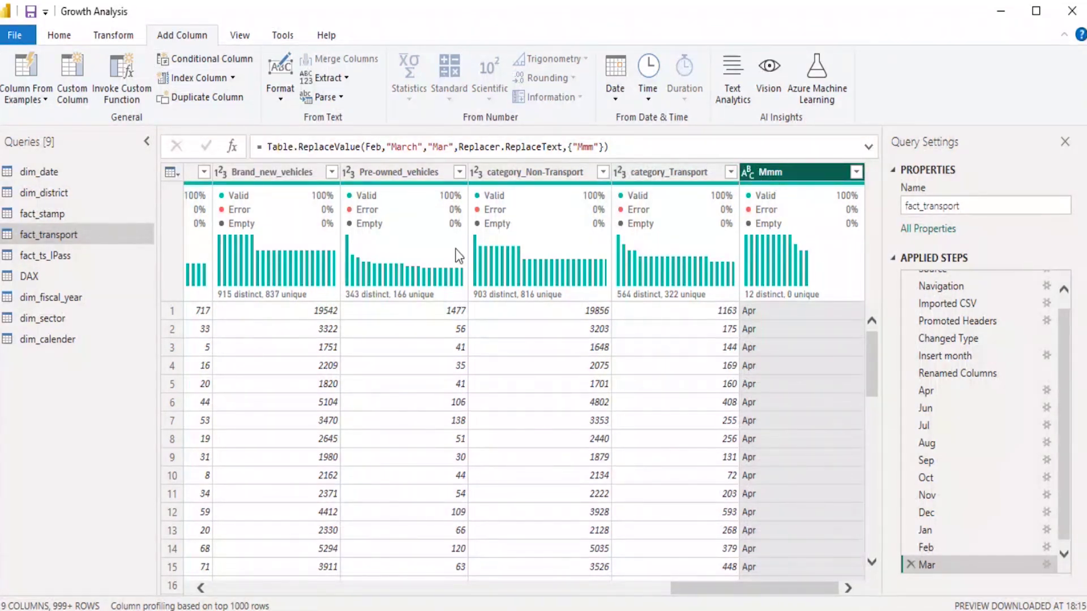
Start a conditional column in fact_transport and name it "quarter"
left_click(202, 63)
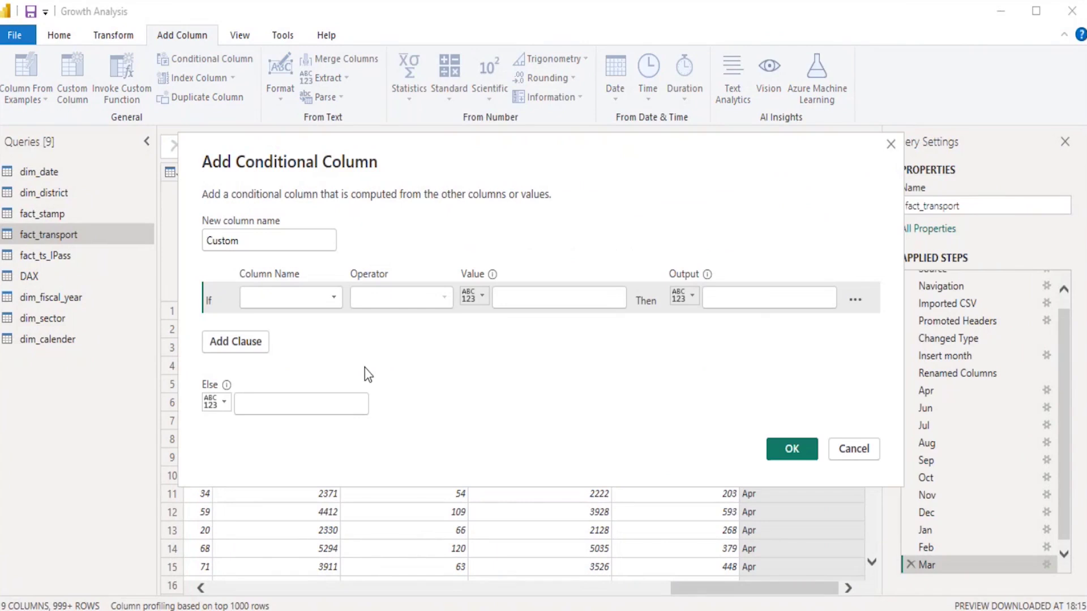
double_click(257, 243)
type("Q")
key("BackSpace")
type("quarter")
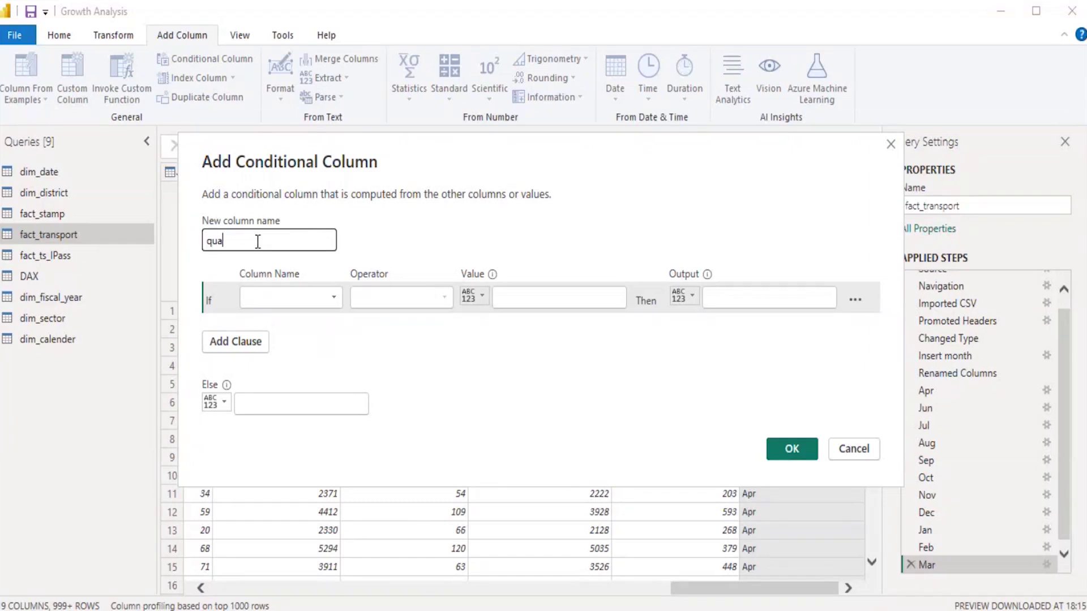
Set the quarter column's first condition to output Q1 when Mmm equals Apr
left_click(333, 306)
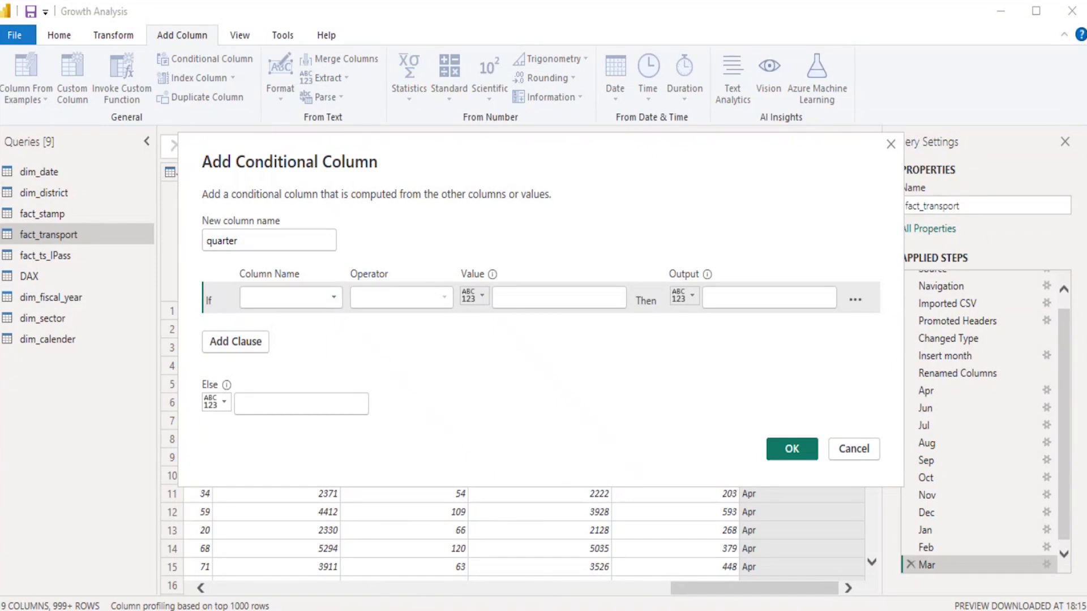
left_click(290, 445)
left_click(525, 300)
type("Apr")
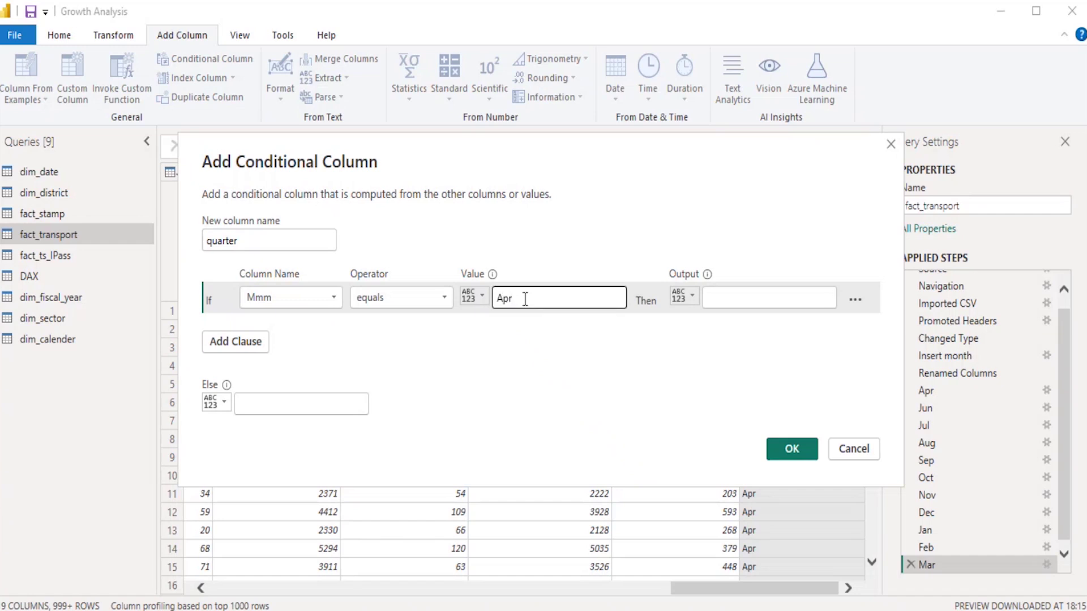
left_click(776, 300)
type("q1")
key("BackSpace")
key("BackSpace")
type("q")
key("BackSpace")
type("Q")
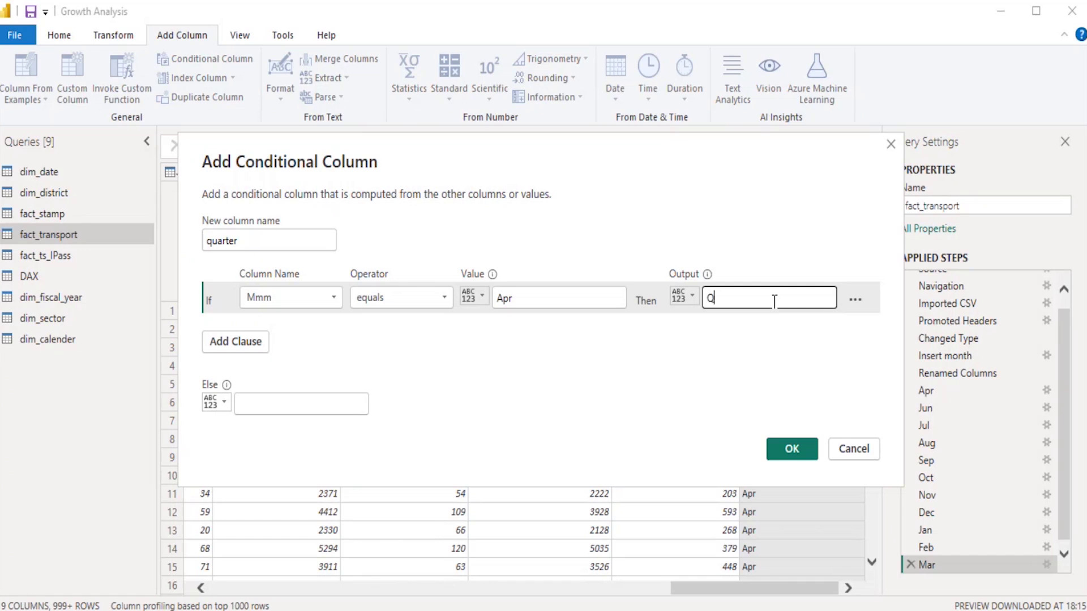
type("1")
Add an else-if clause that outputs Q1 when Mmm equals May
left_click(239, 346)
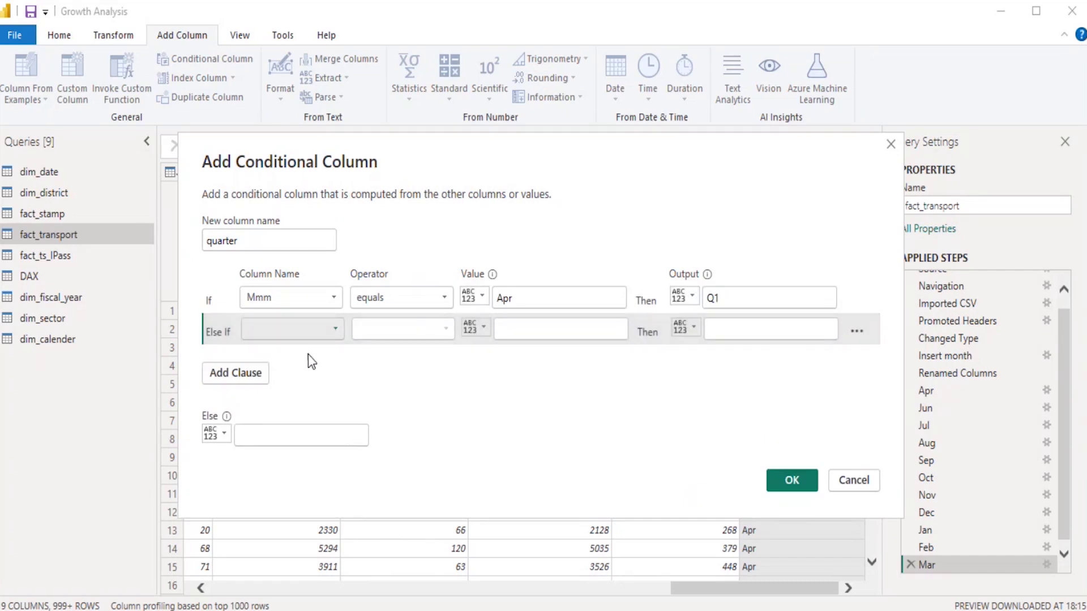
left_click(535, 329)
type("May")
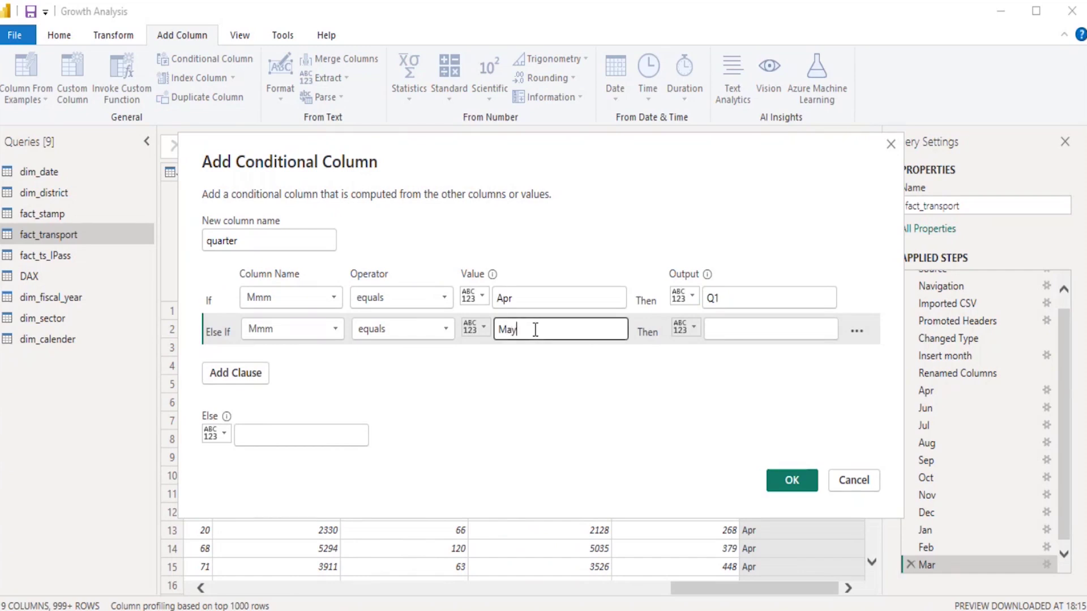
left_click(749, 328)
type("Q1")
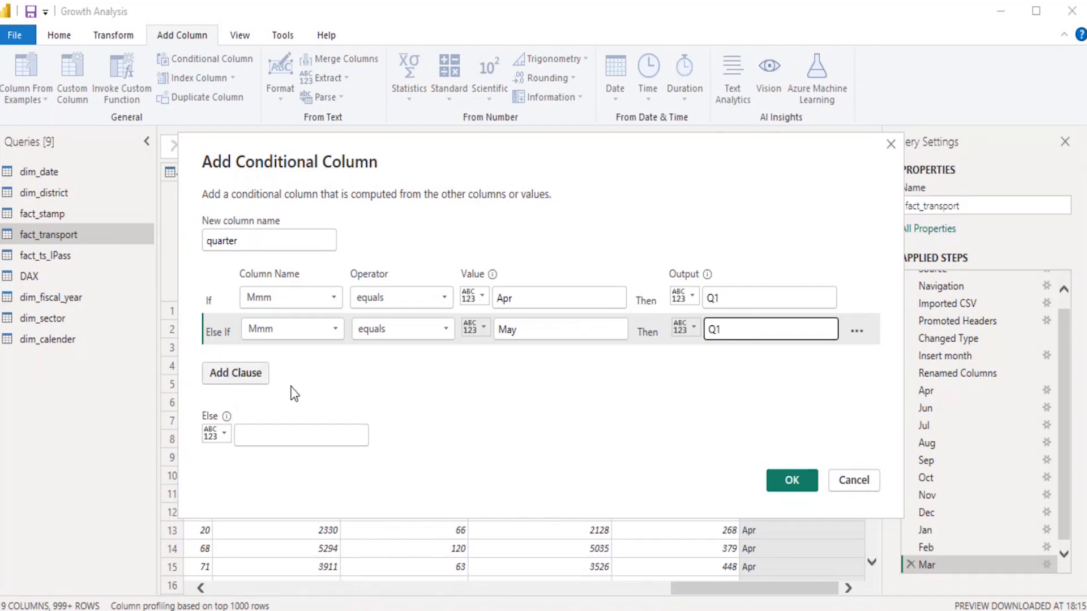
Add an else-if clause that outputs Q1 when Mmm equals Jun
left_click(232, 373)
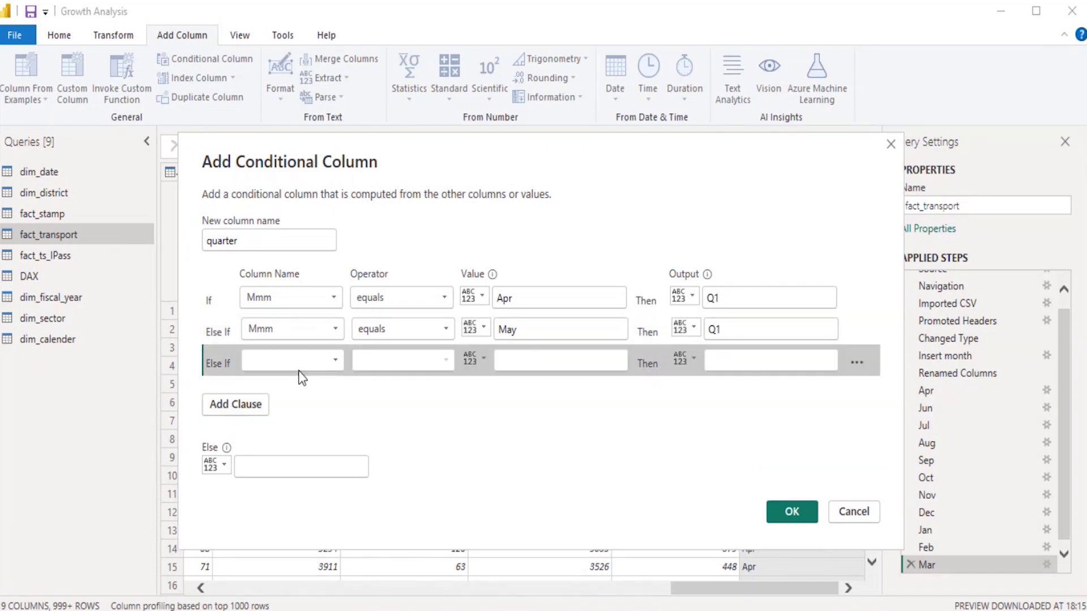
left_click(335, 359)
left_click(274, 342)
left_click(538, 363)
type("Jun")
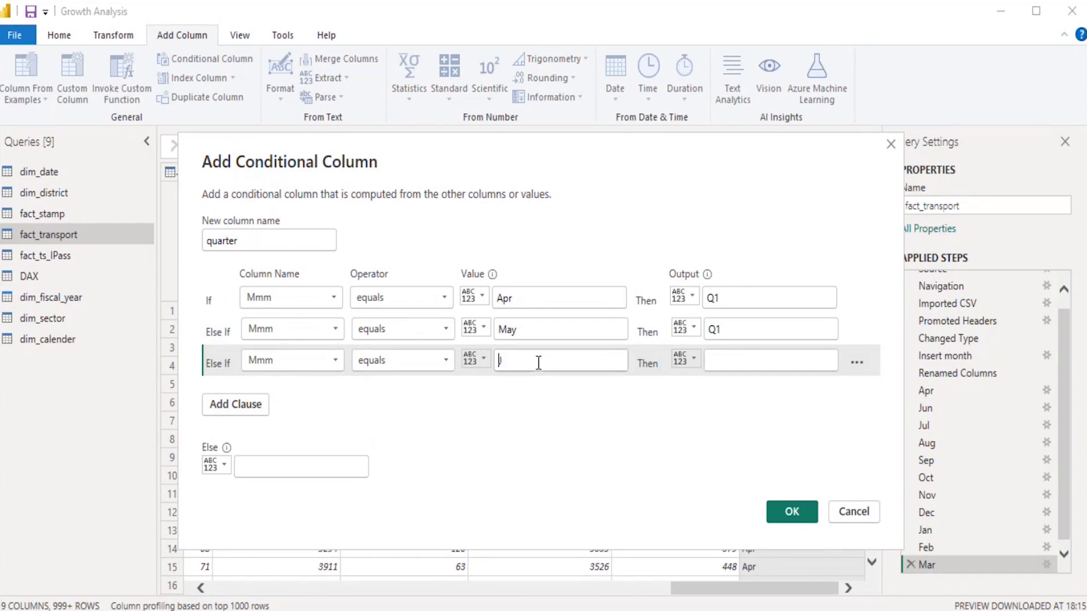
left_click(781, 357)
type("Q")
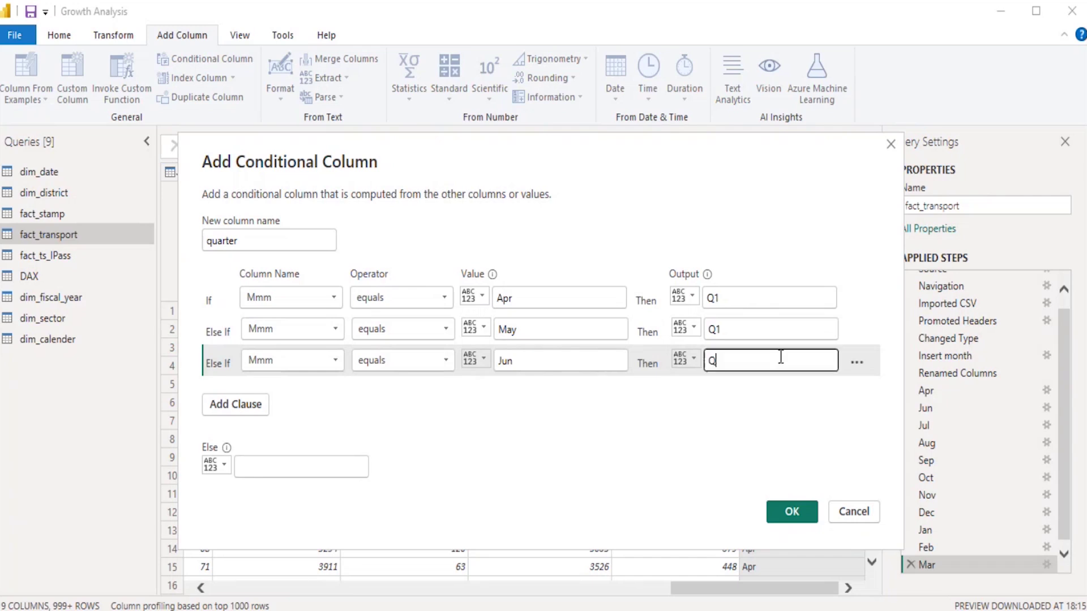
type("1")
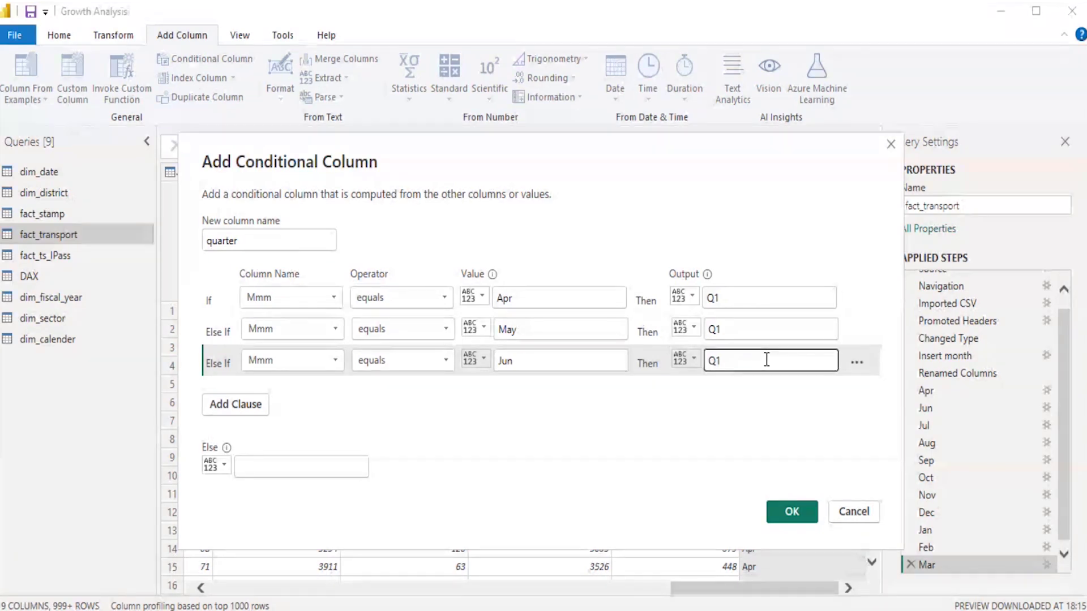
Add an else-if clause that outputs Q2 when Mmm equals Jul
left_click(260, 404)
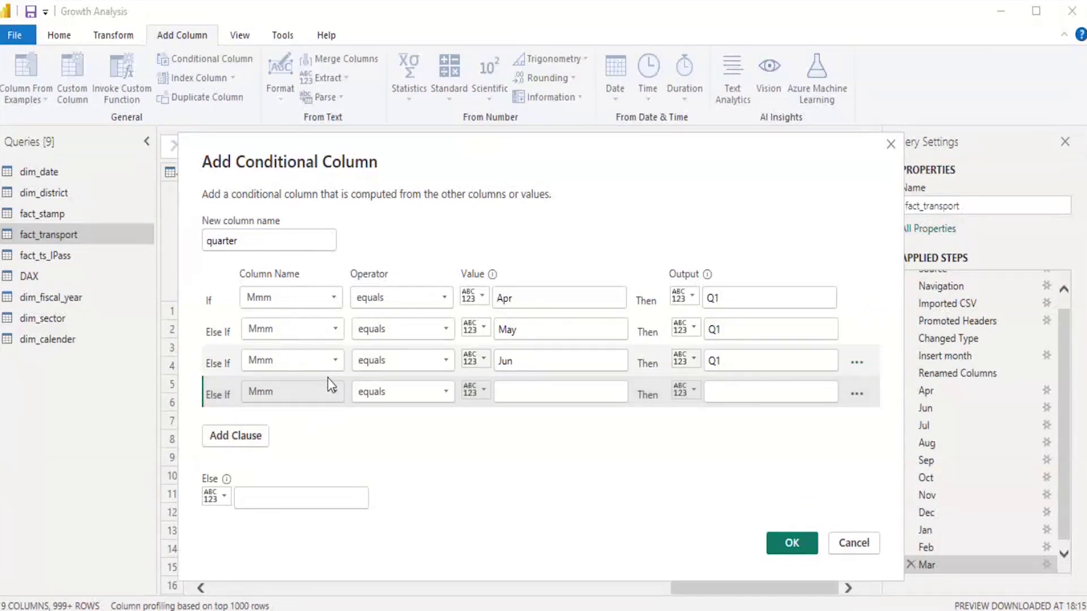
left_click(540, 395)
type("Jul")
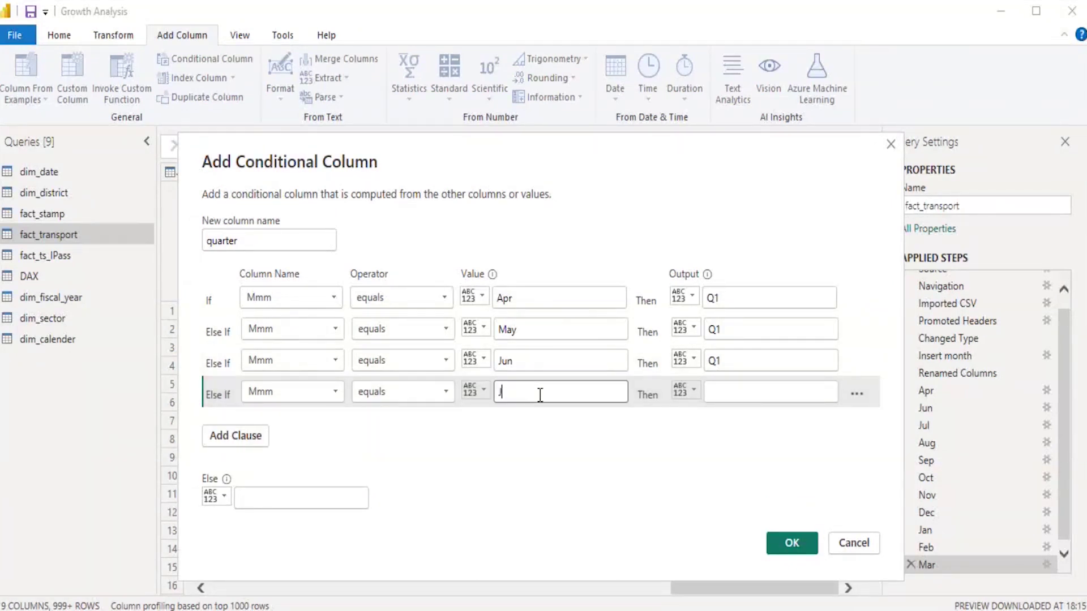
left_click(752, 393)
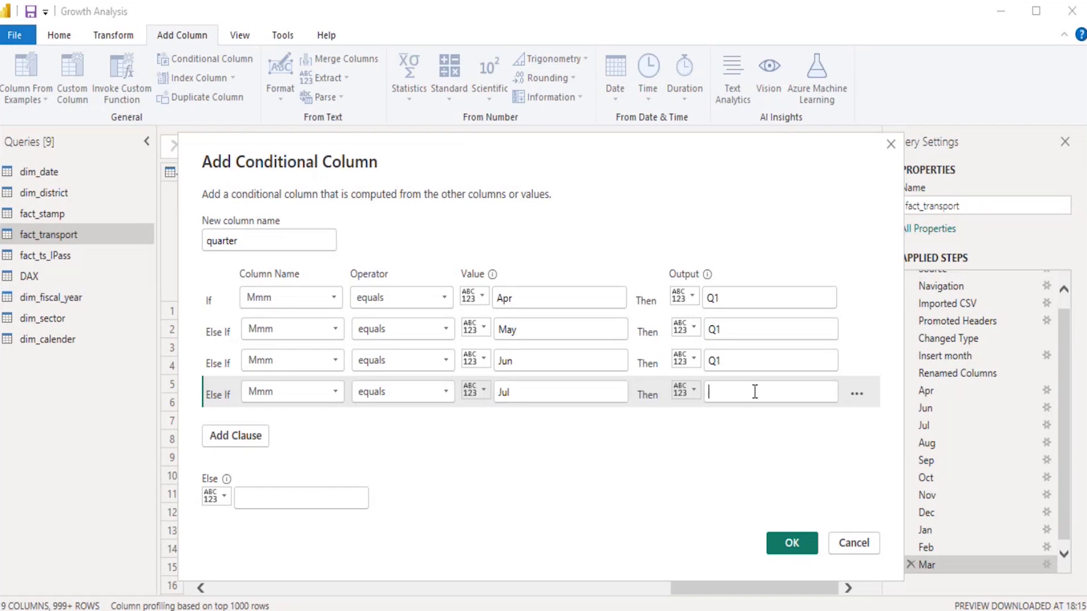
type("Q2")
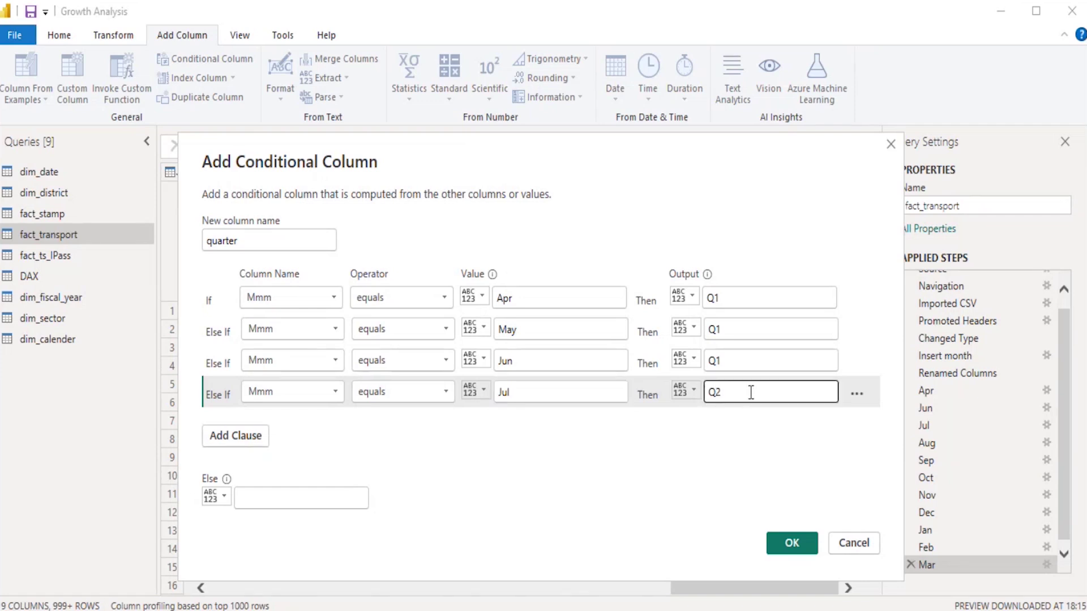
Add an else-if clause that outputs Q2 when Mmm equals Aug
left_click(235, 436)
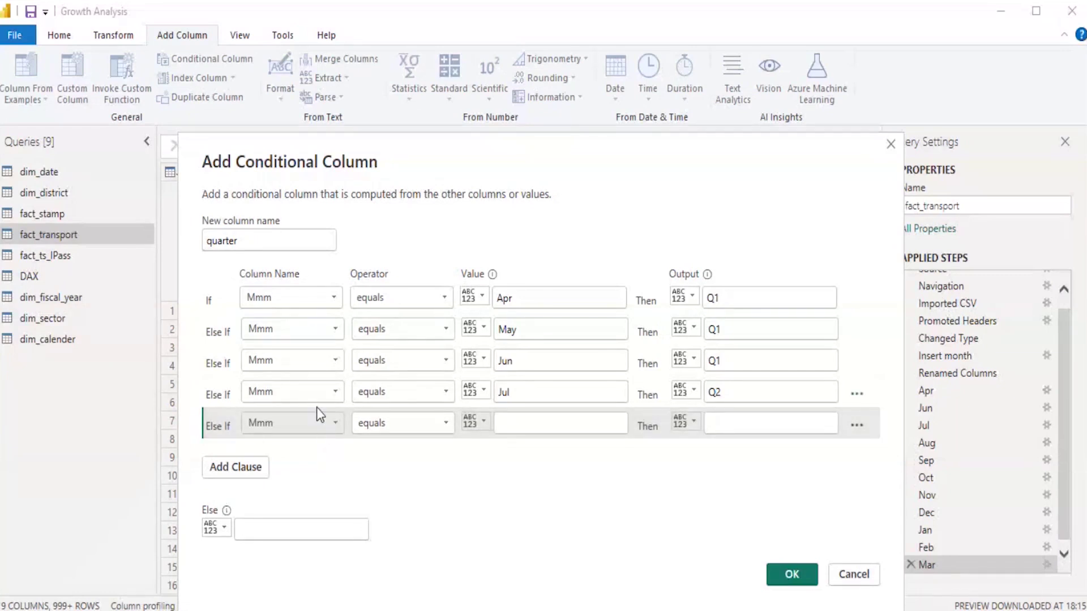
left_click(538, 425)
type("Aug")
left_click(765, 427)
type("Q")
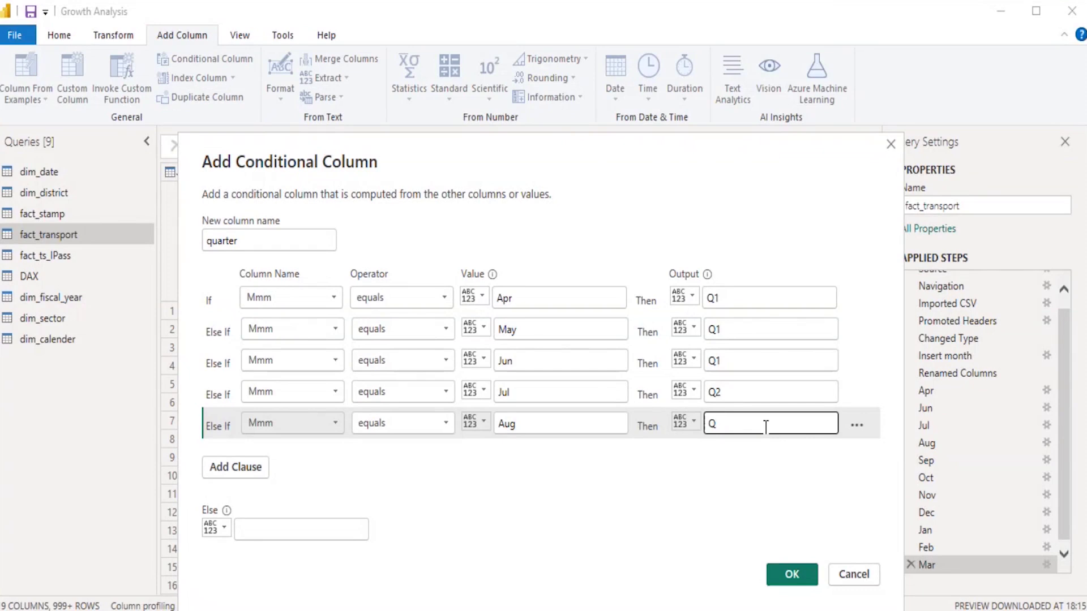
type("2")
Add an else-if clause that outputs Q2 when Mmm equals Sep
left_click(250, 473)
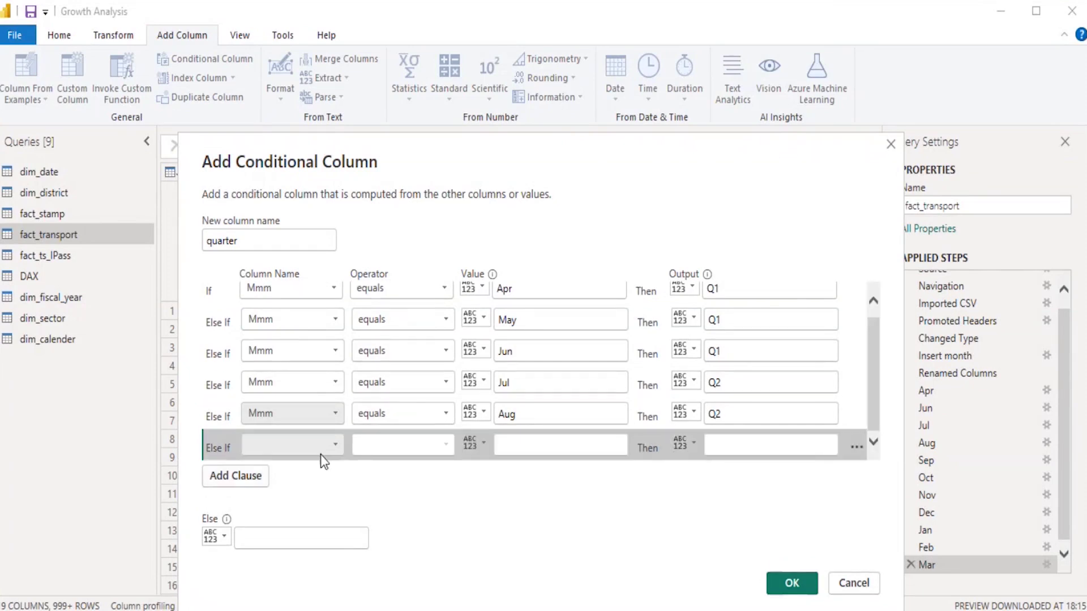
left_click(501, 446)
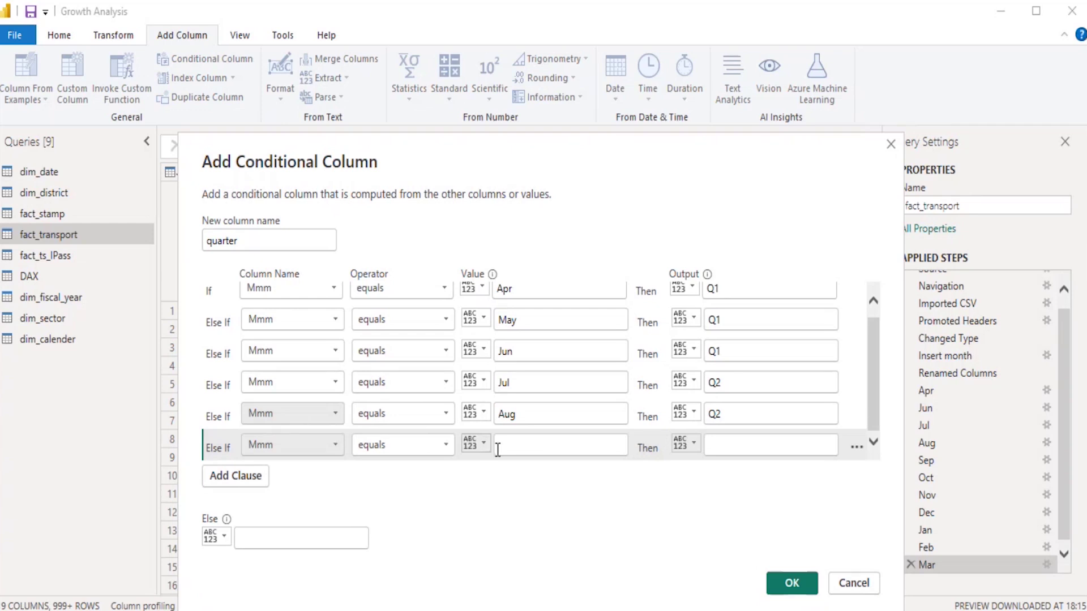
type("Sep")
key("BackSpace")
key("BackSpace")
type("ep")
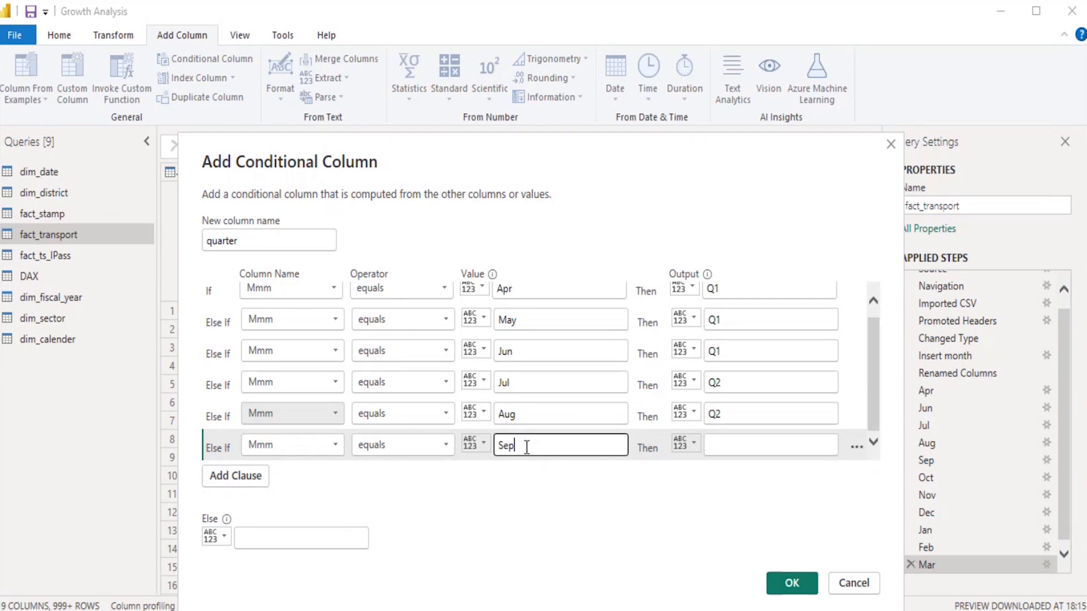
left_click(758, 445)
type("q")
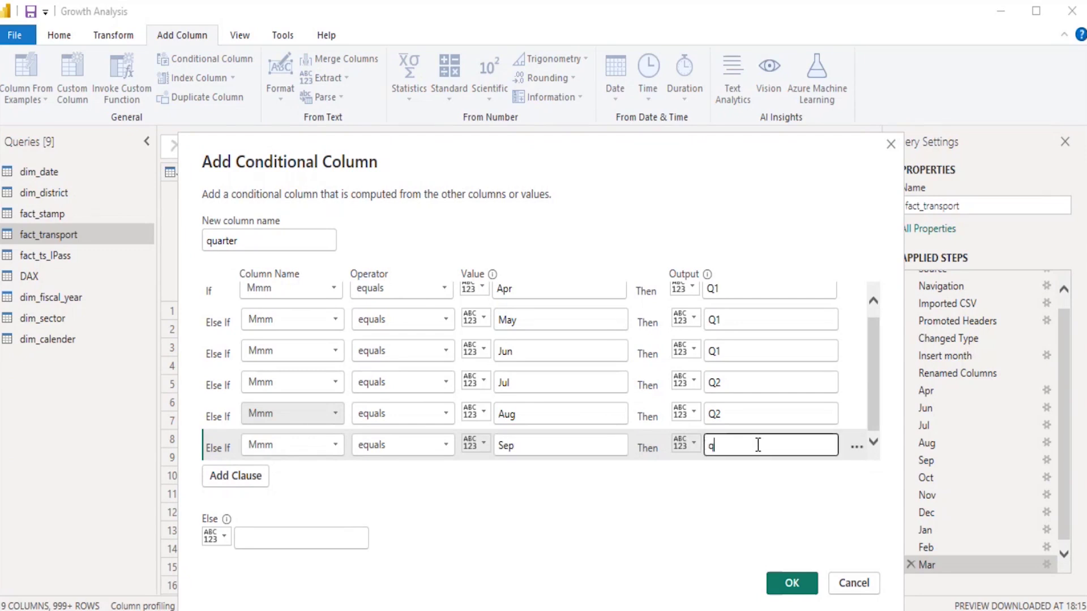
key("BackSpace")
type("Q2")
Add an else-if clause that outputs Q3 when Mmm equals Oct
left_click(266, 480)
left_click(526, 443)
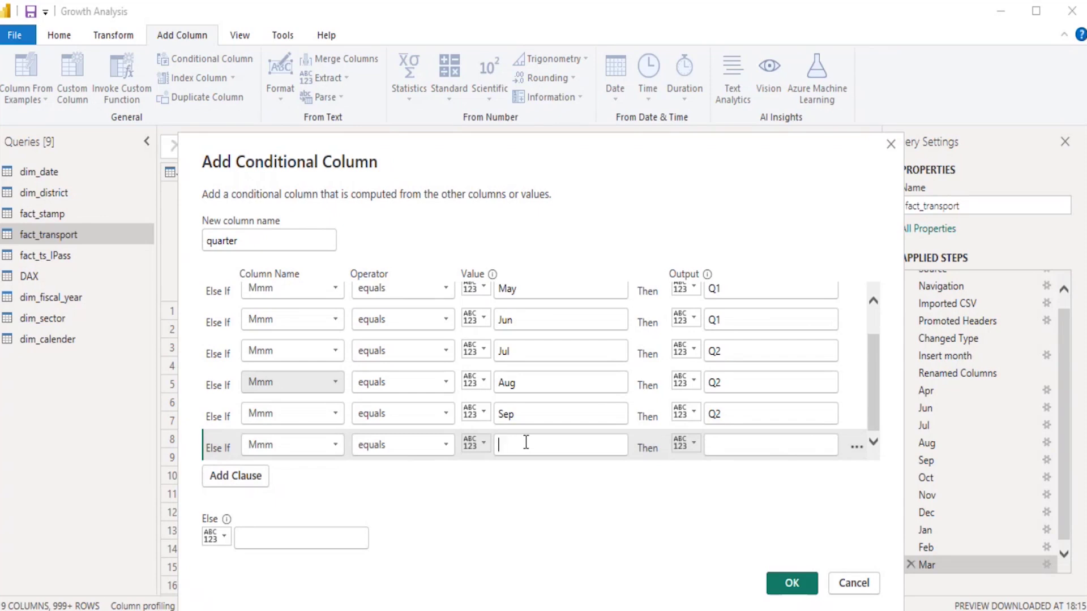
type("Oc")
key("BackSpace")
key("BackSpace")
type("Oct")
left_click(730, 449)
type("Q1")
key("BackSpace")
key("BackSpace")
type("Q3")
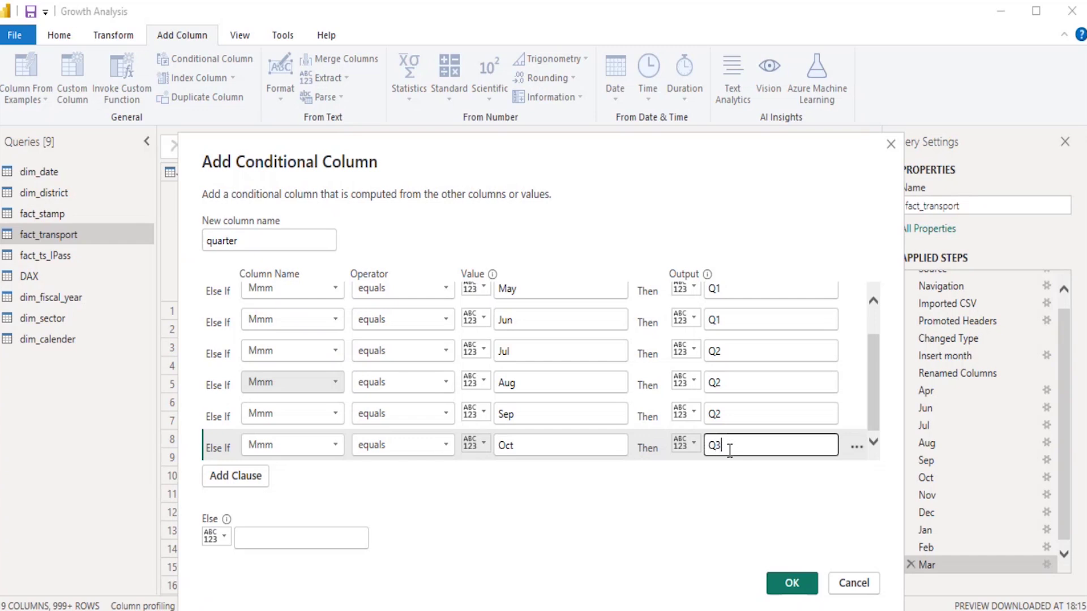
Add an else-if clause that outputs Q3 when Mmm equals Nov
left_click(253, 480)
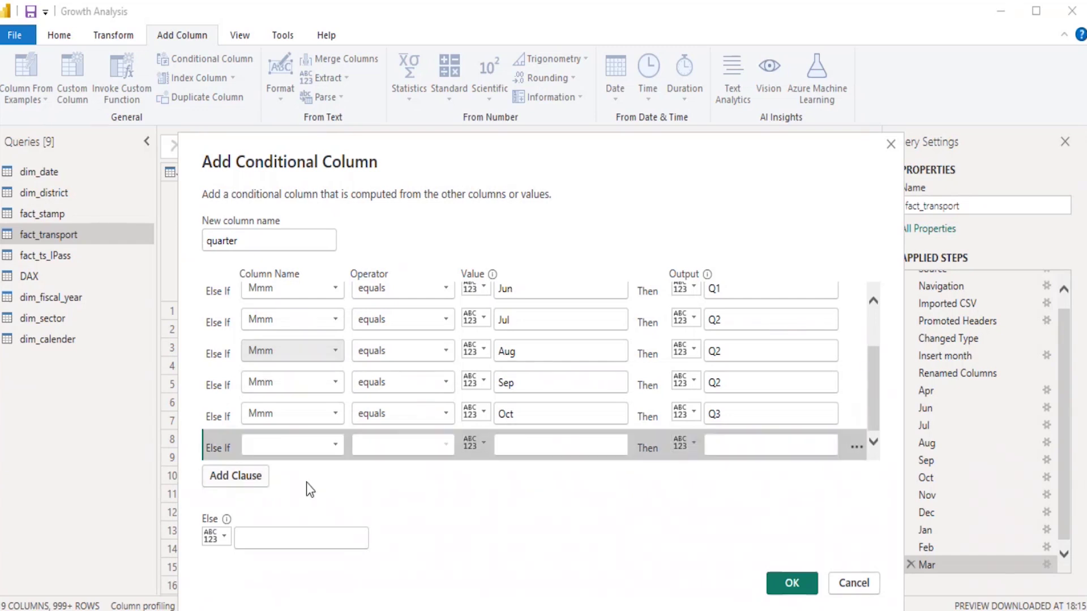
left_click(313, 447)
left_click(534, 447)
type("Nov")
key("BackSpace")
key("BackSpace")
key("BackSpace")
type("Nov")
left_click(738, 445)
type("Q3")
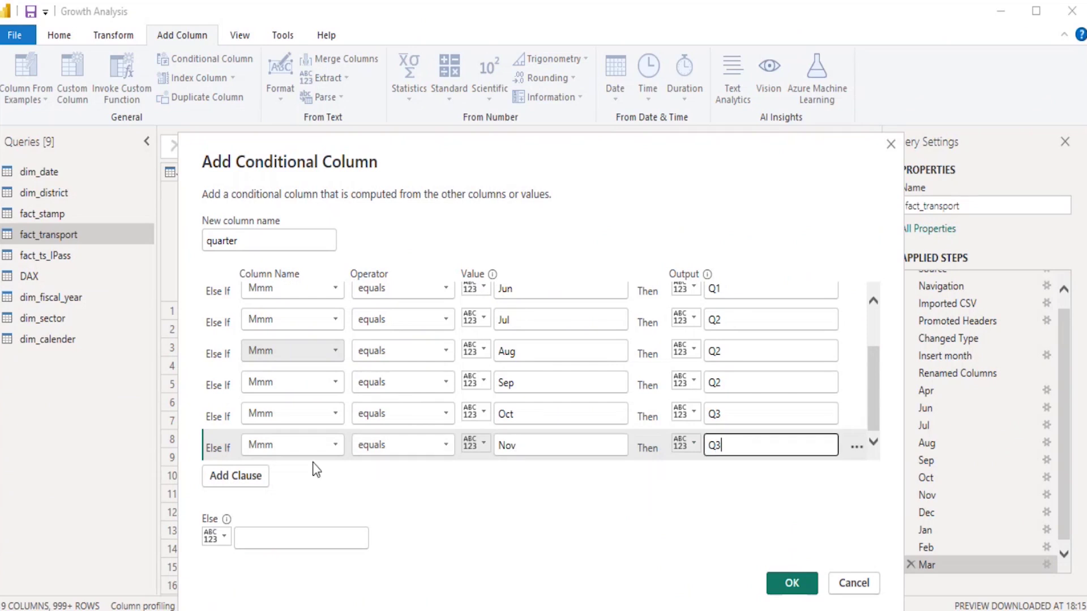
Add an else-if clause that outputs Q3 when Mmm equals Dec
left_click(237, 478)
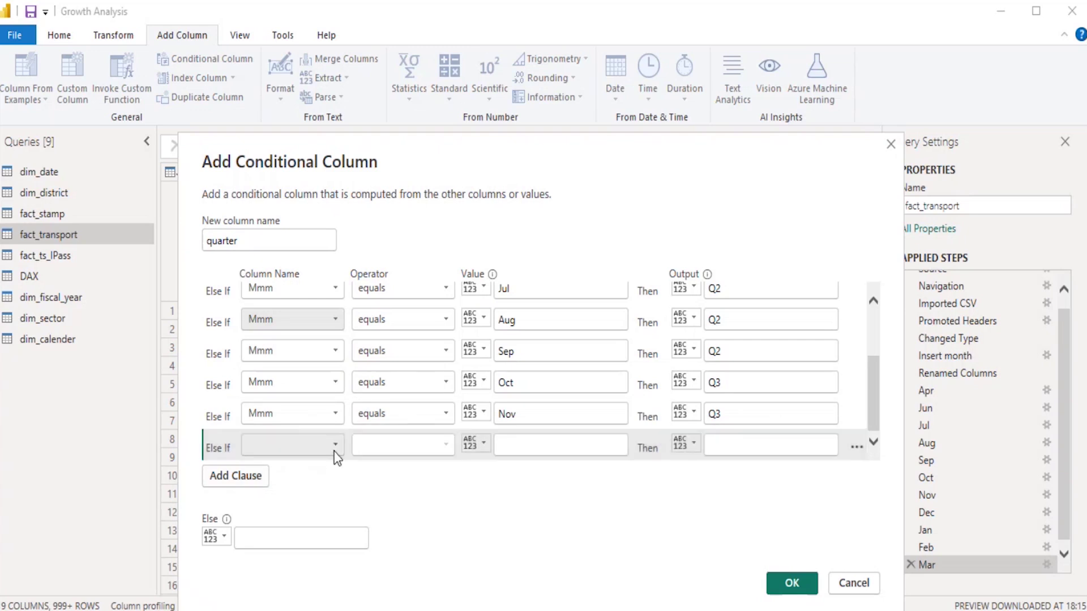
left_click(551, 445)
type("Dec")
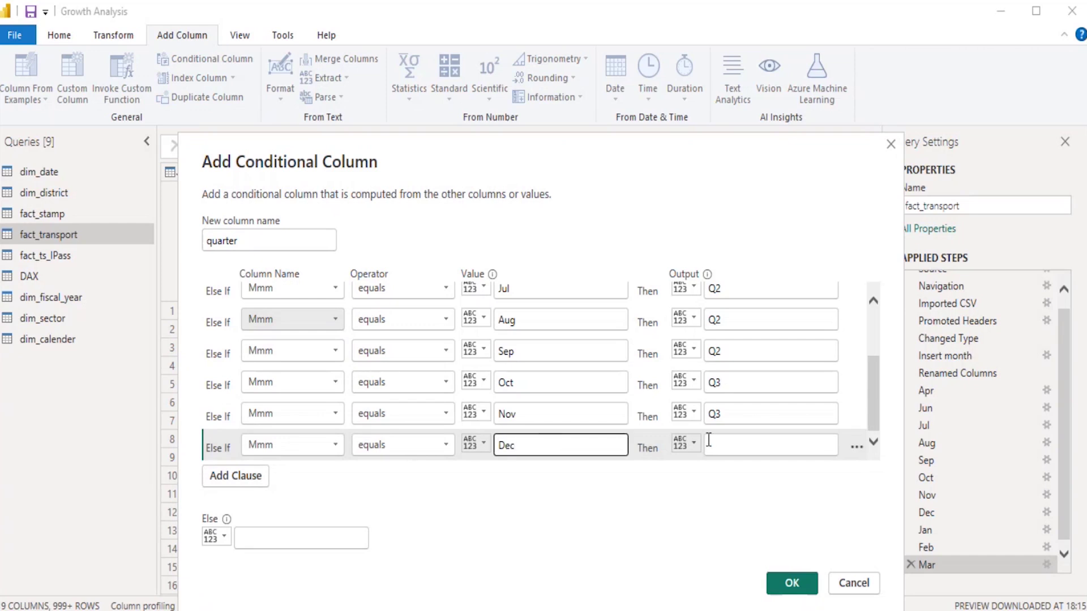
left_click(742, 446)
type("Q3")
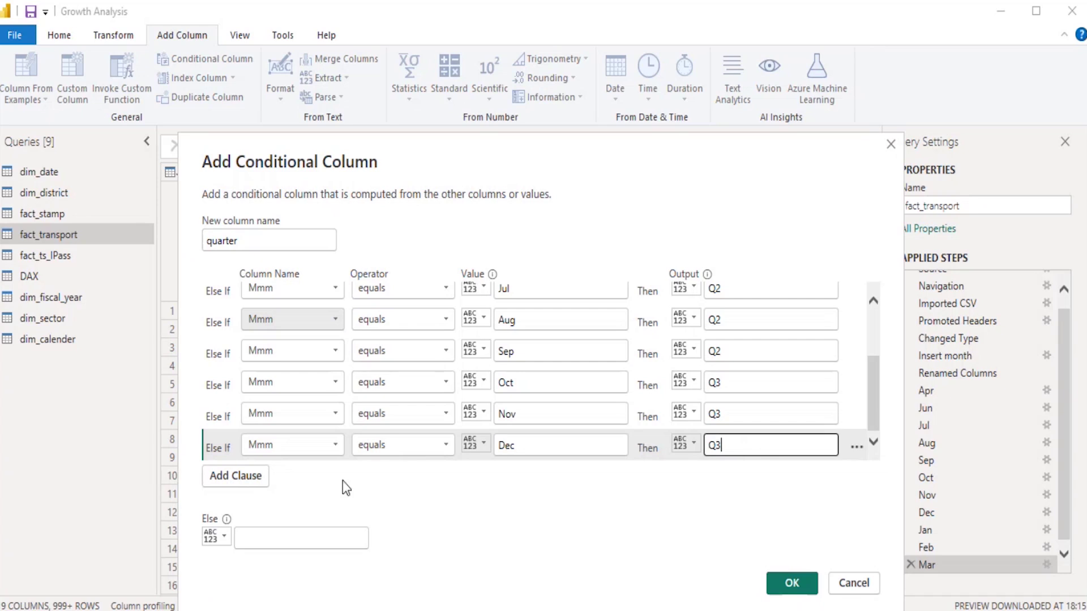
Add an else-if clause that outputs Q4 when Mmm equals Jan
left_click(253, 479)
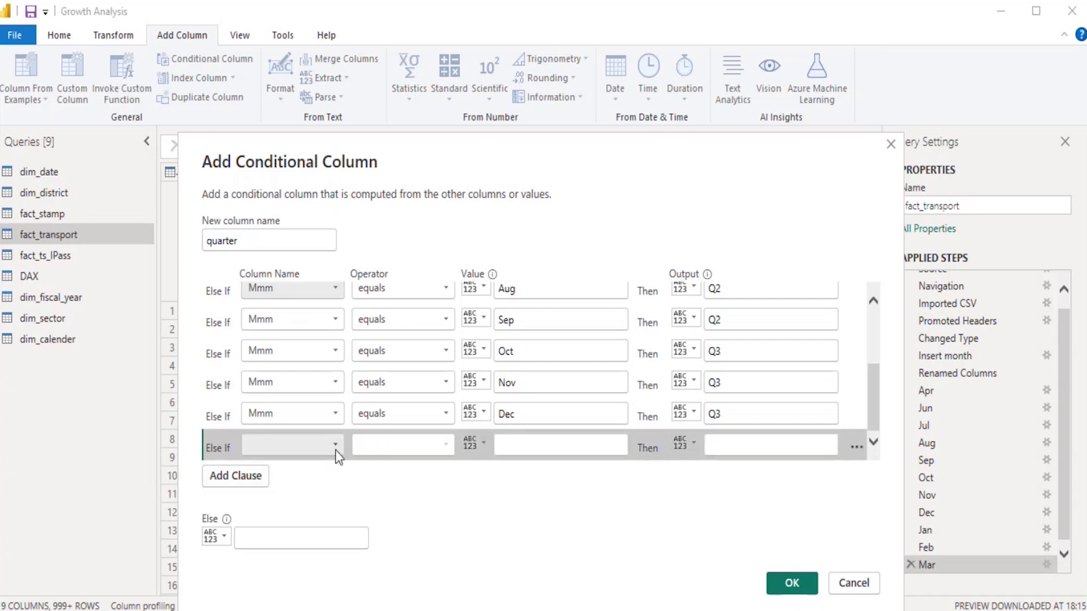
left_click(335, 453)
left_click(317, 433)
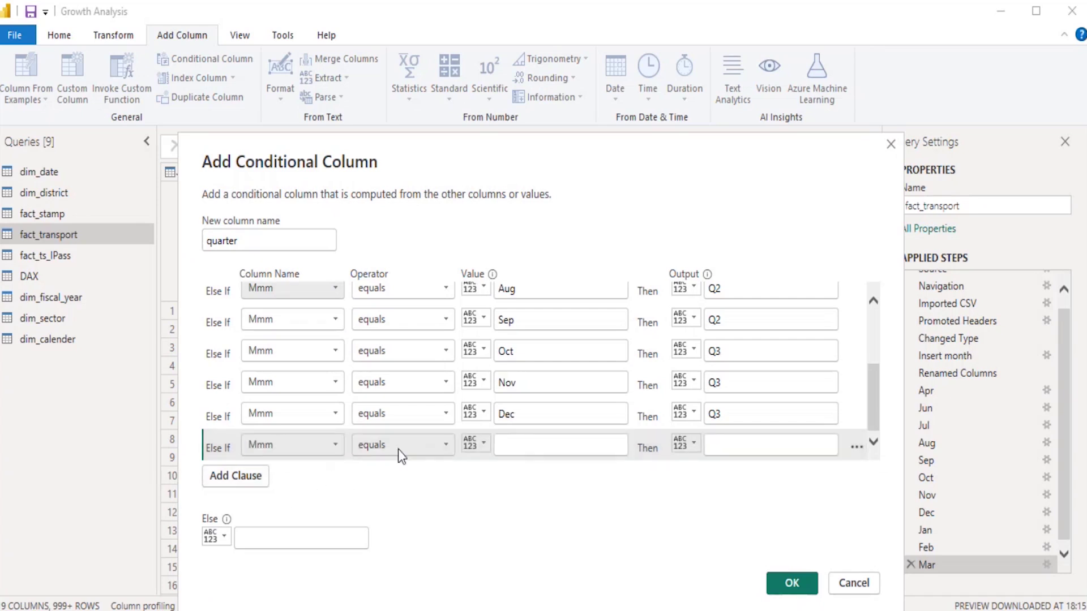
left_click(515, 439)
type("Jan")
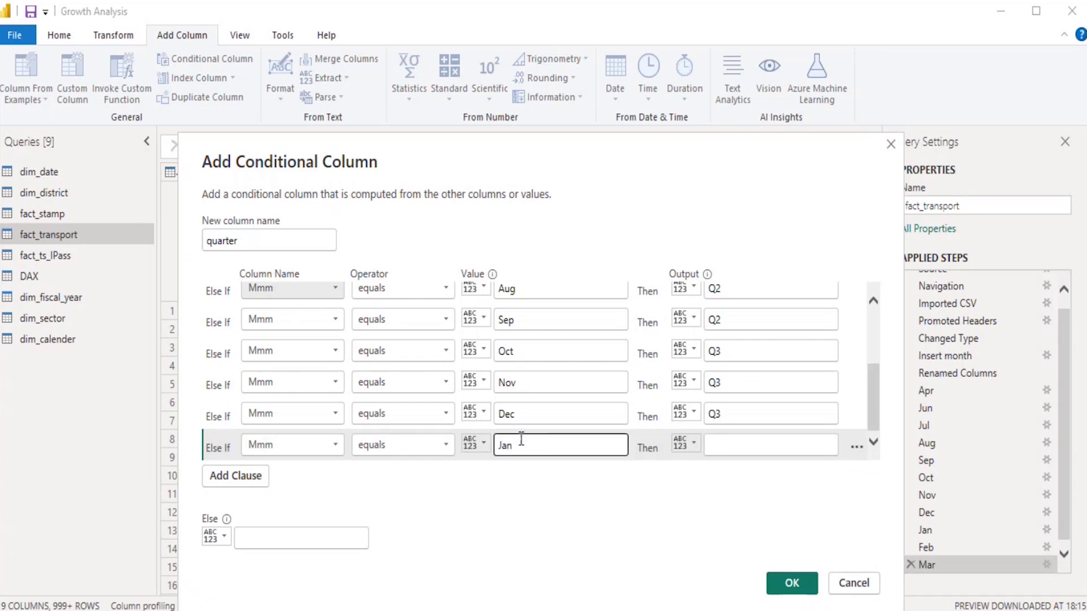
left_click(752, 444)
type("Q4")
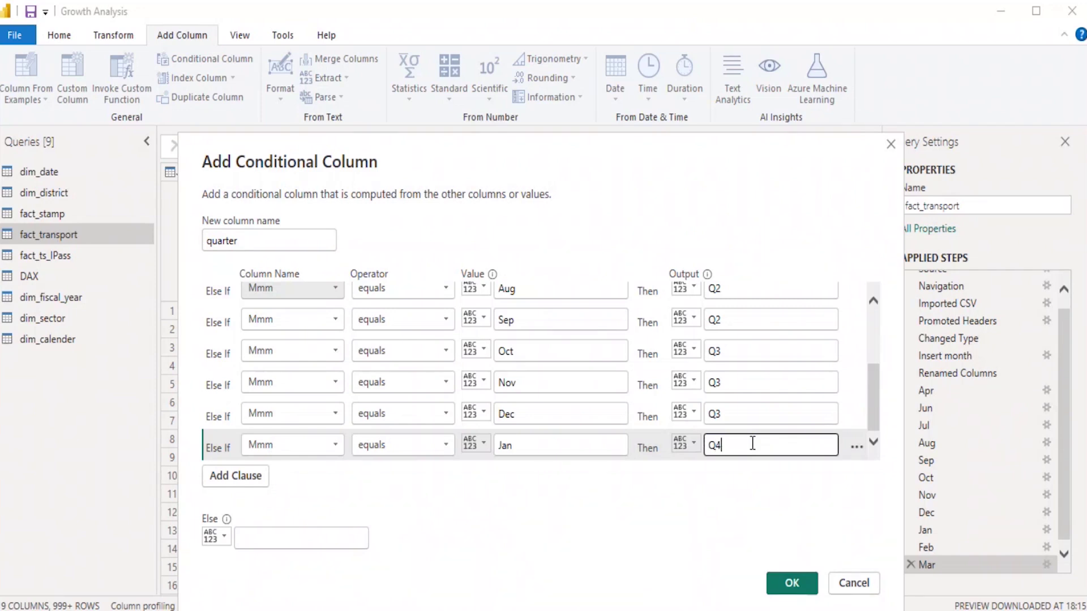
Add an else-if clause that outputs Q4 when Mmm equals Feb
left_click(245, 478)
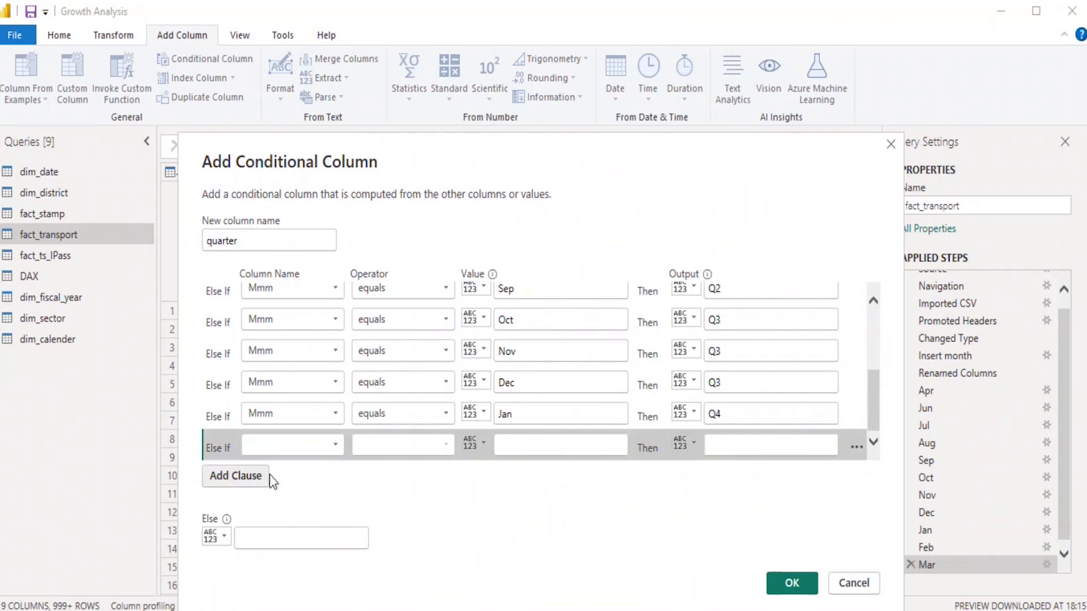
left_click(305, 447)
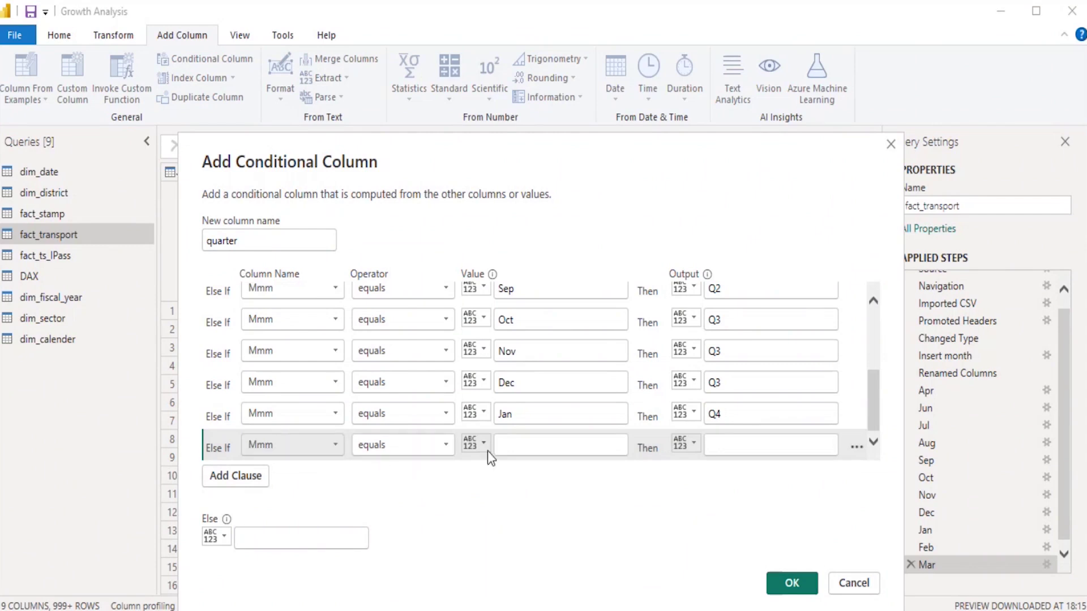
left_click(530, 446)
type("Feb")
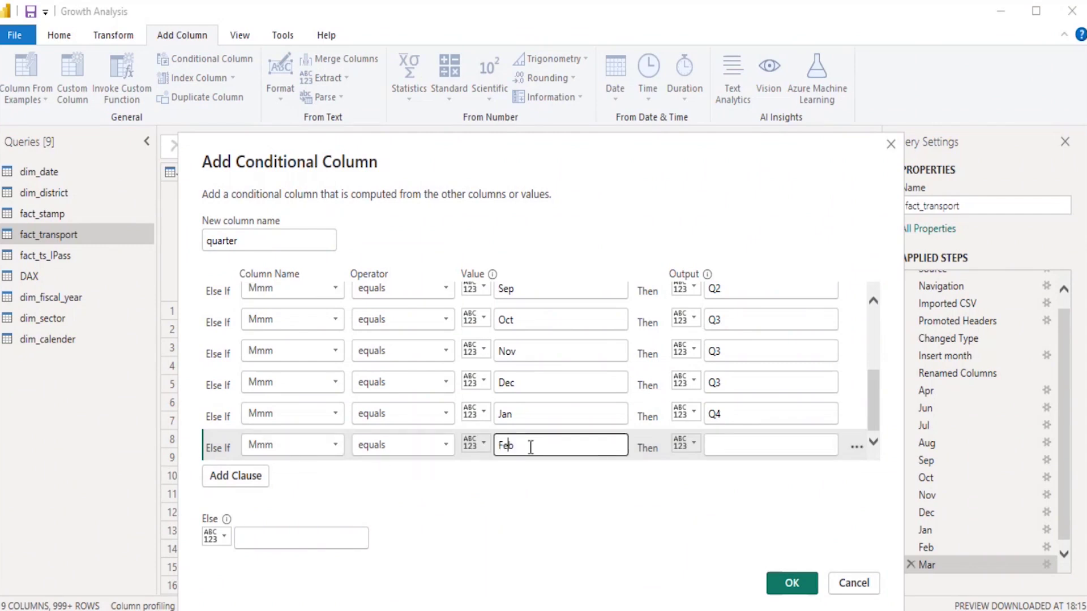
left_click(729, 441)
type("Q")
key("BackSpace")
type("Q4")
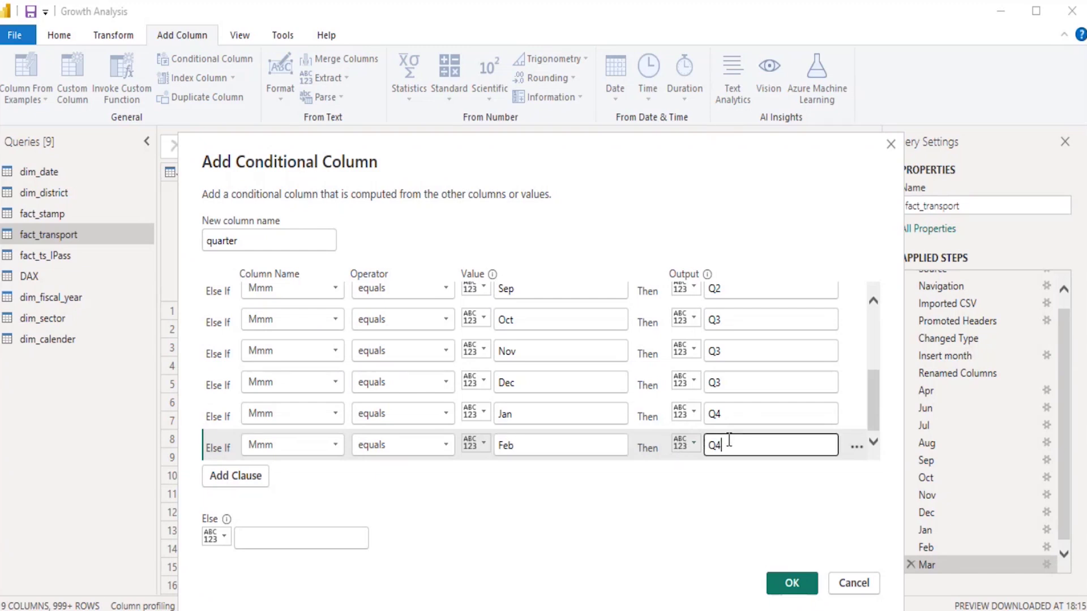
Add an else-if clause that outputs Q4 when Mmm equals Mar, and create the conditional quarter column
left_click(229, 482)
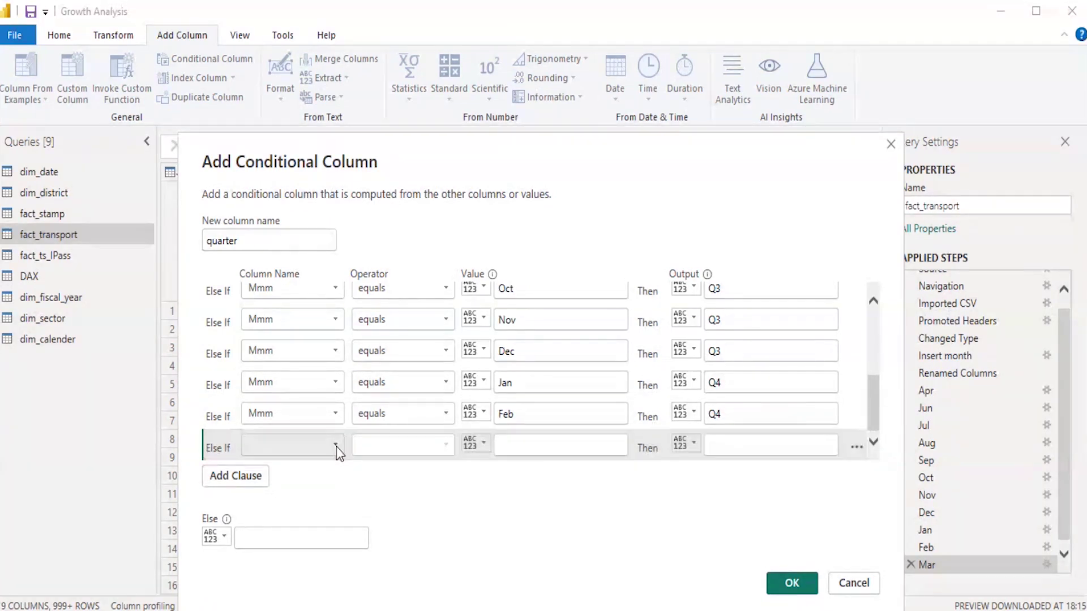
left_click(500, 445)
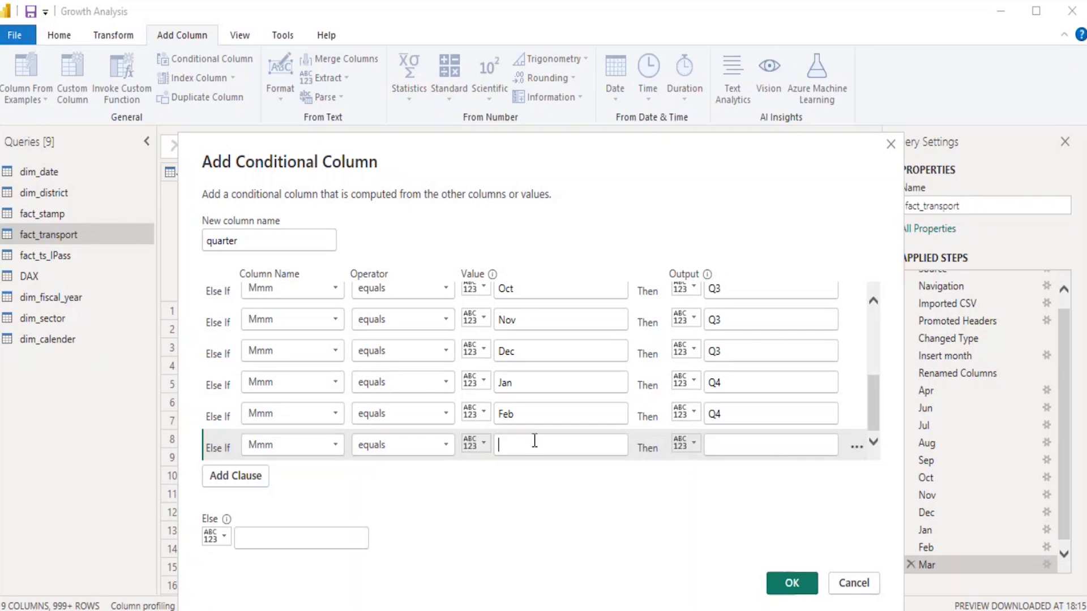
type("Mar")
left_click(729, 451)
type("Q4")
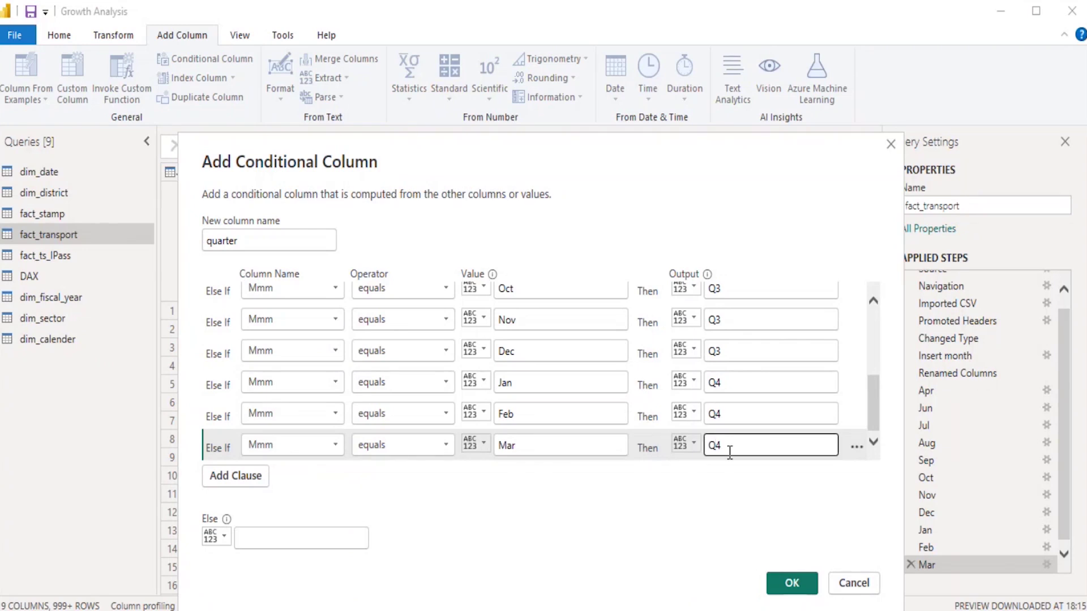
left_click(791, 586)
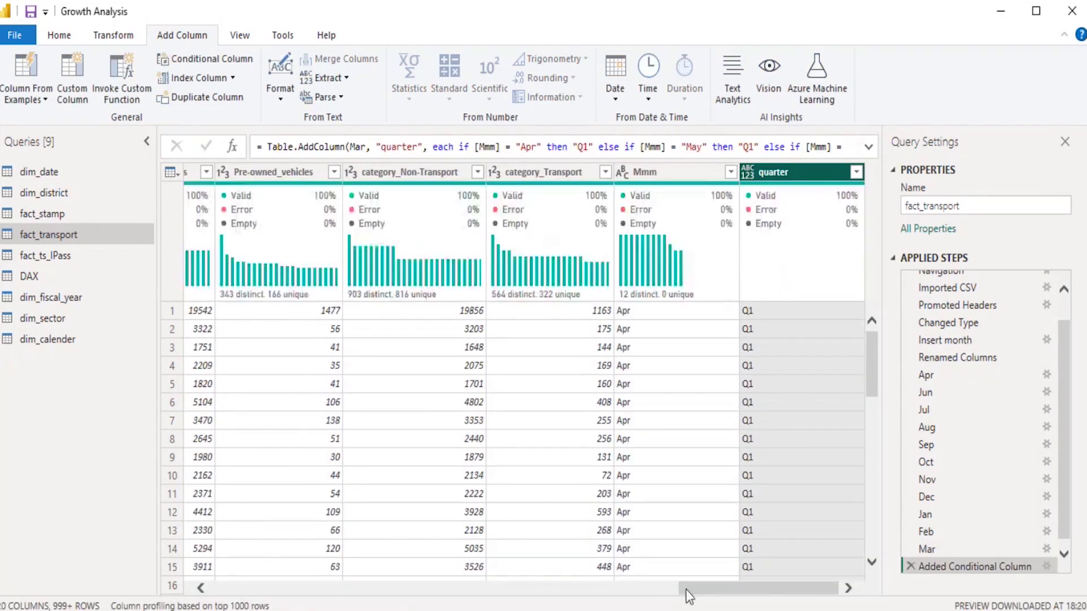
Rename the applied step that adds the conditional column as quarter
right_click(958, 568)
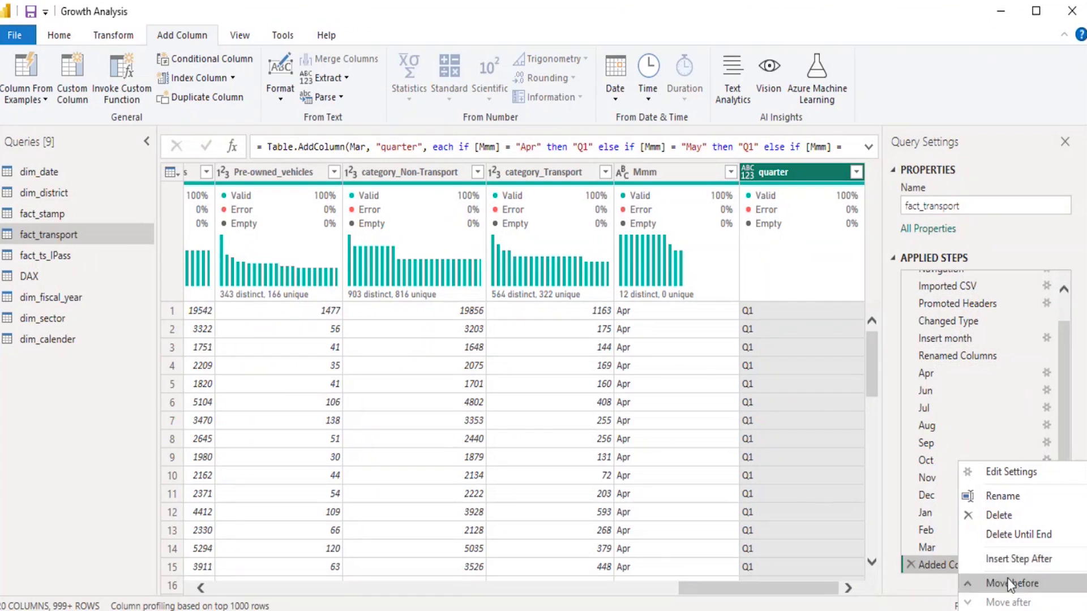
left_click(1027, 501)
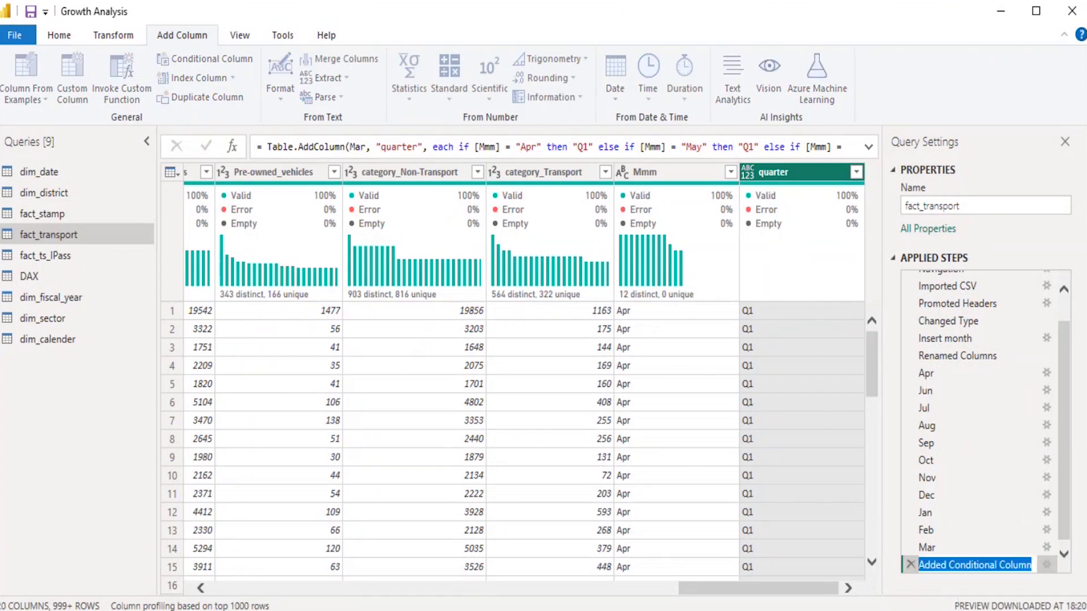
type("quarter")
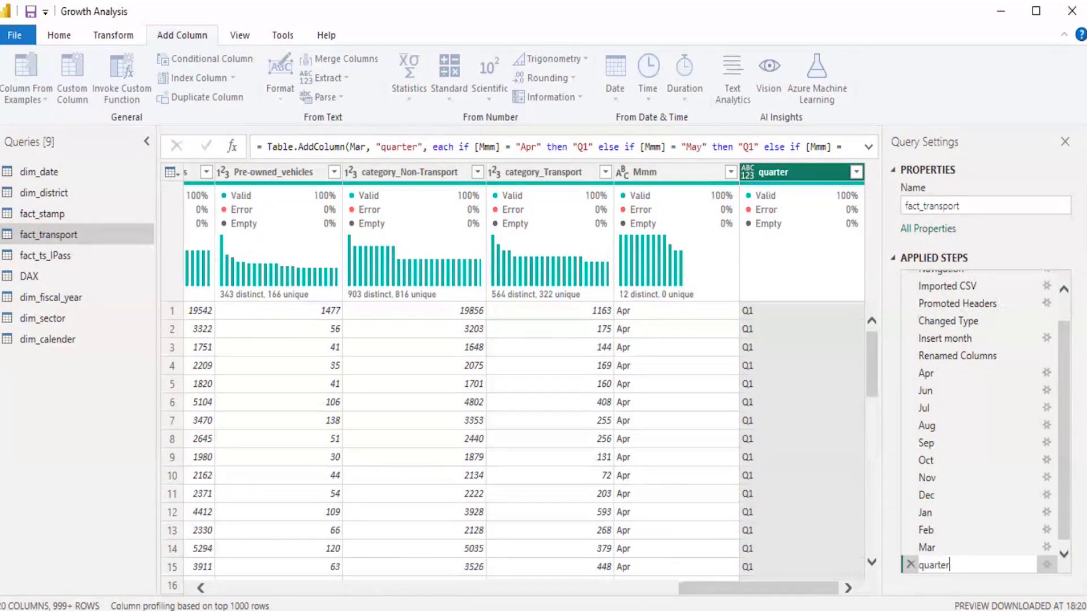
key("Return")
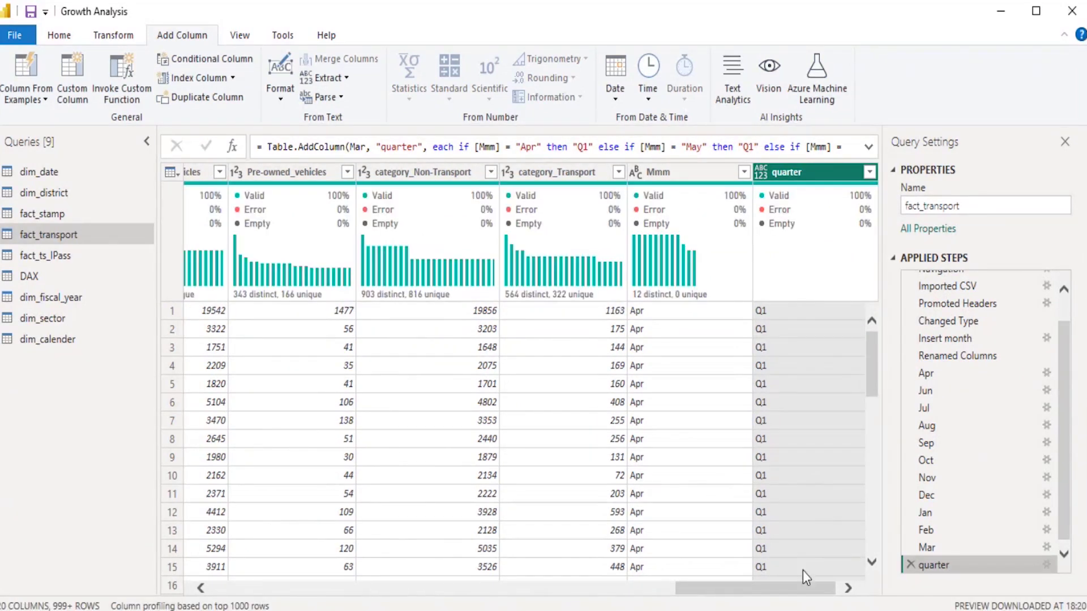
Set the quarter column's data type to Text and rename the resulting applied step as "changed type to text"
left_click(762, 173)
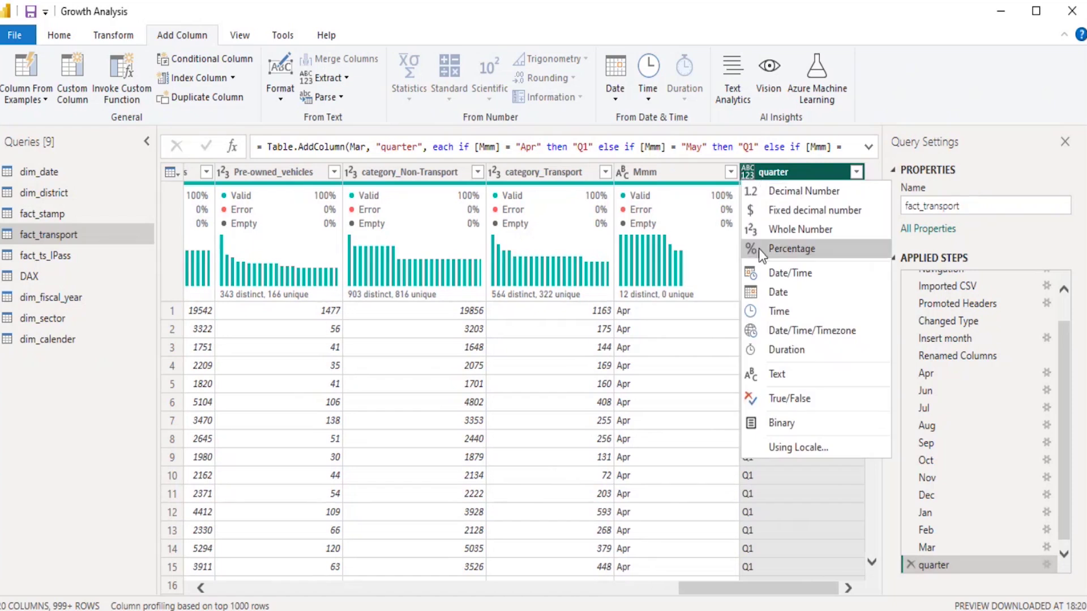
left_click(791, 375)
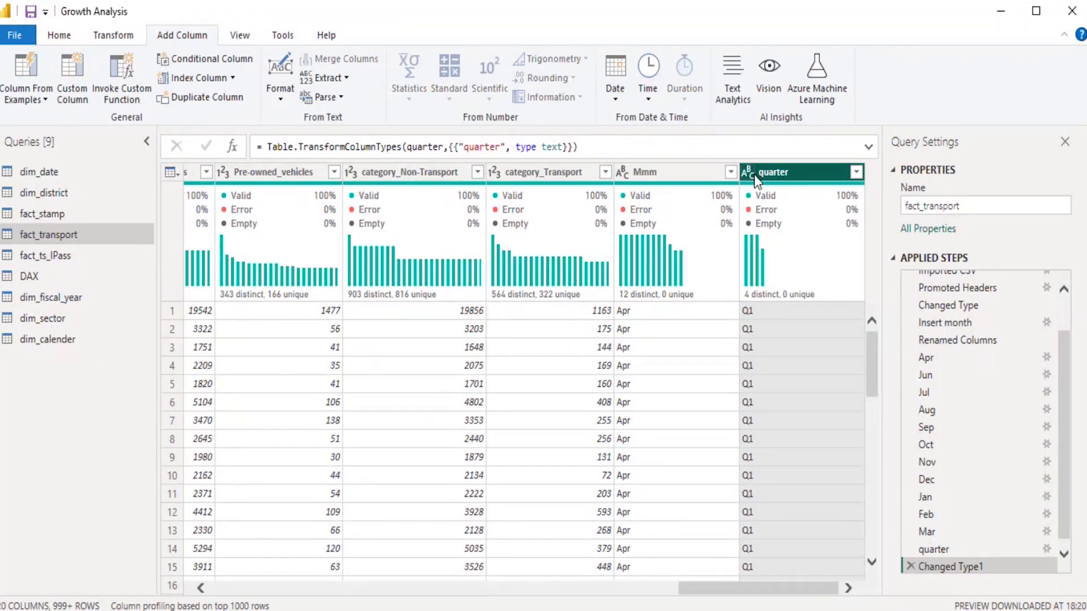
right_click(929, 565)
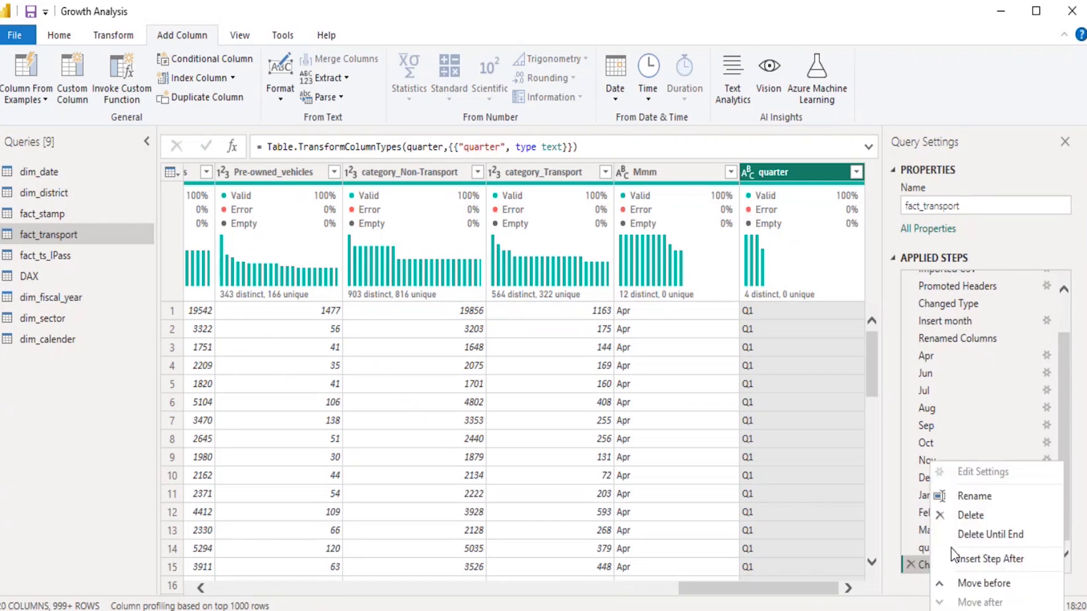
left_click(1006, 503)
type("c")
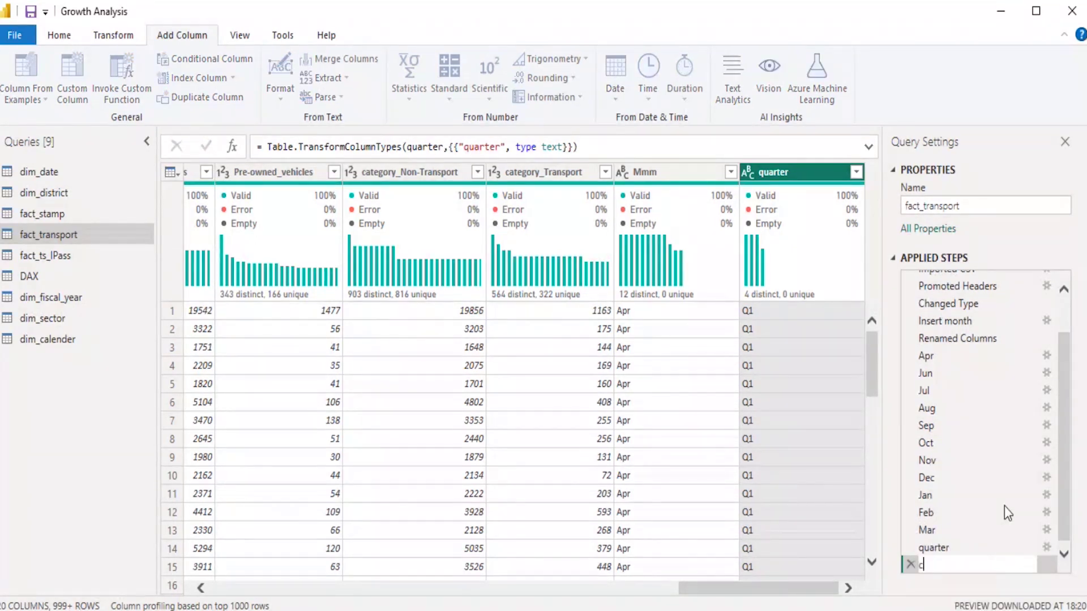
type("hanged typ")
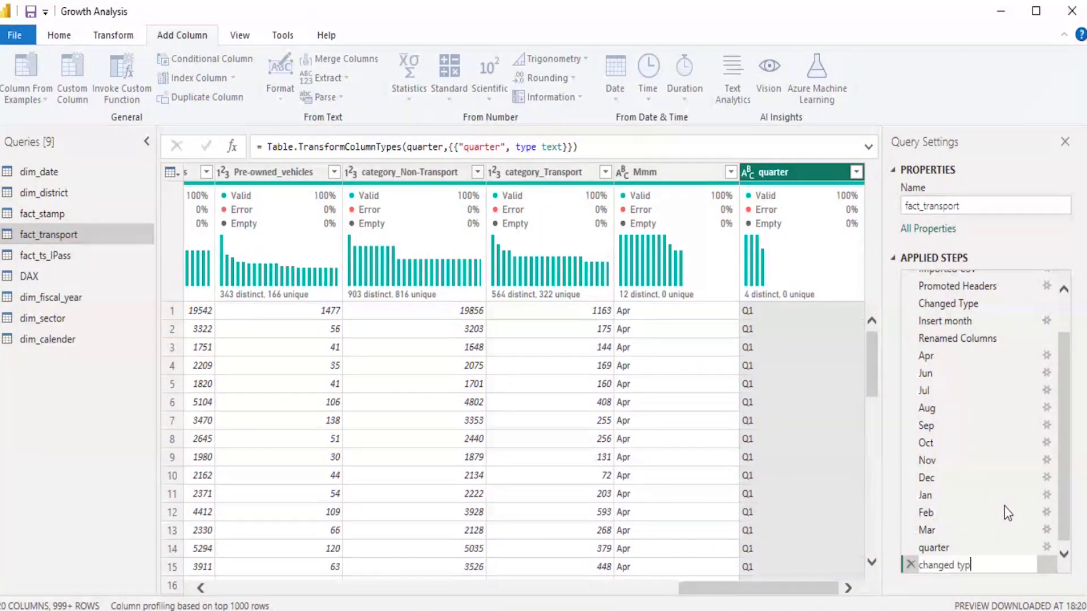
type("e to text")
key("Return")
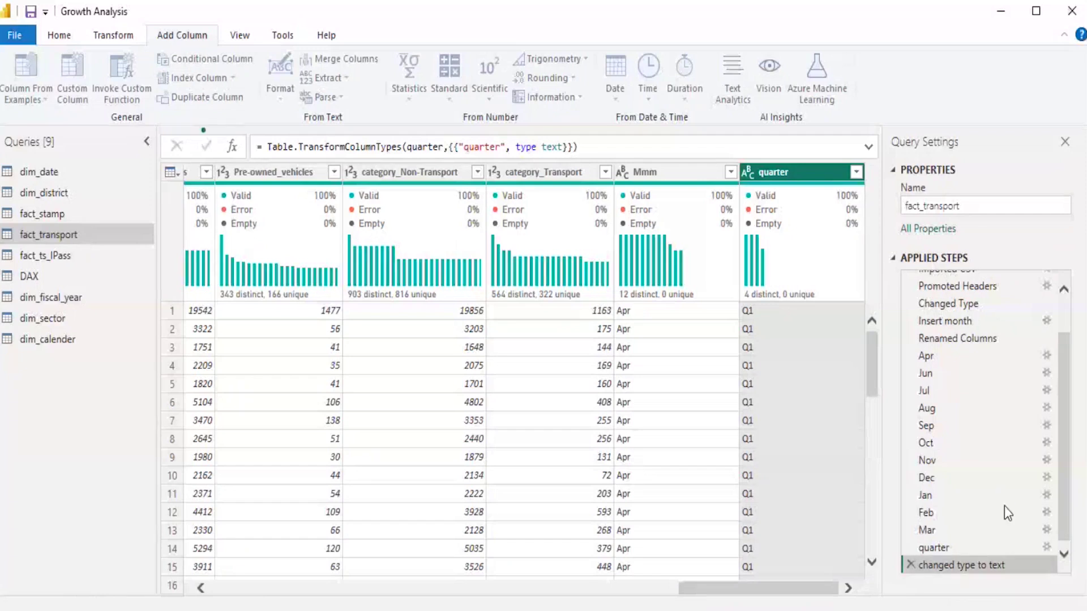
Start a custom column in fact_transport and name it fiscal_year
left_click_drag(736, 589, 215, 579)
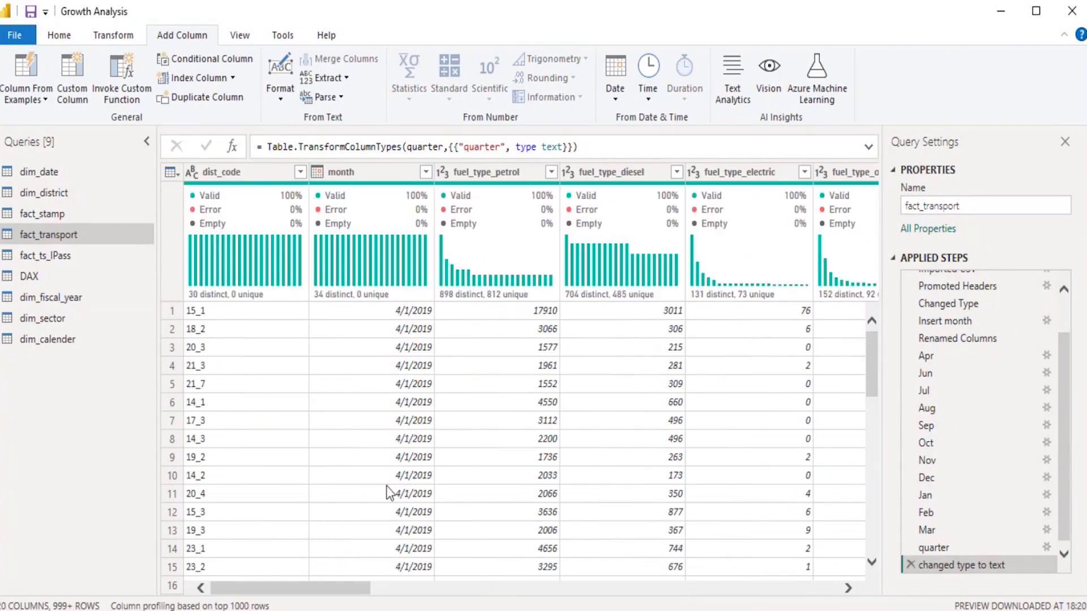
left_click(377, 176)
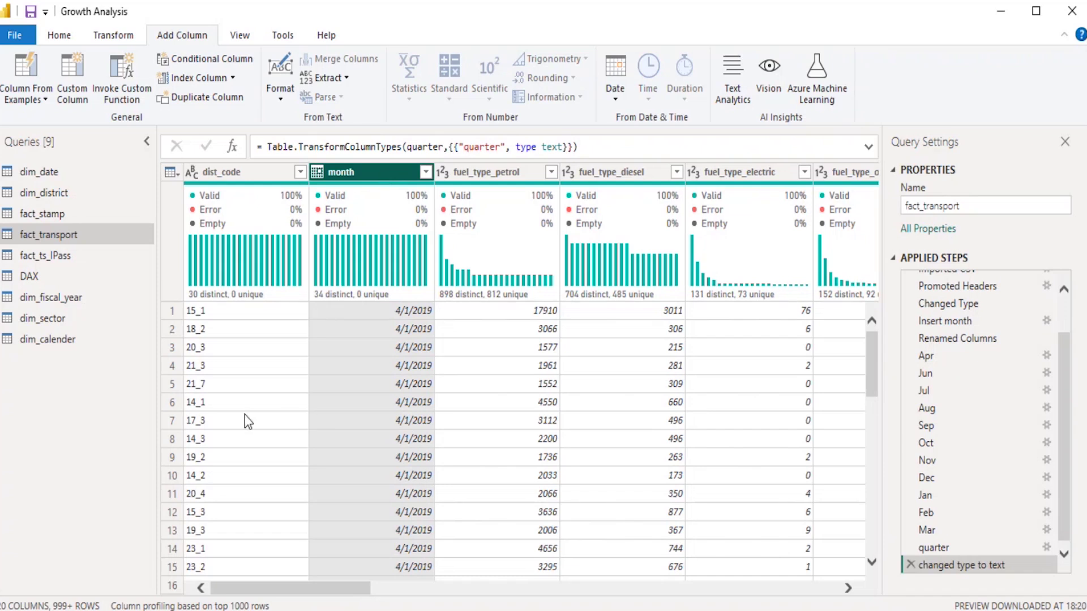
left_click(77, 90)
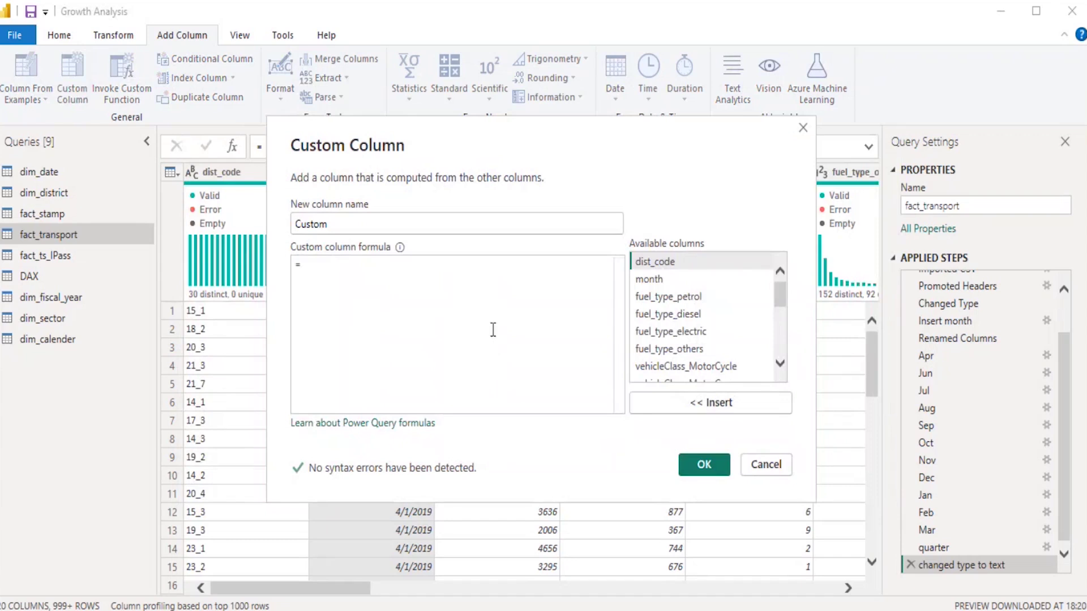
left_click(349, 225)
double_click(349, 225)
type("fical_year")
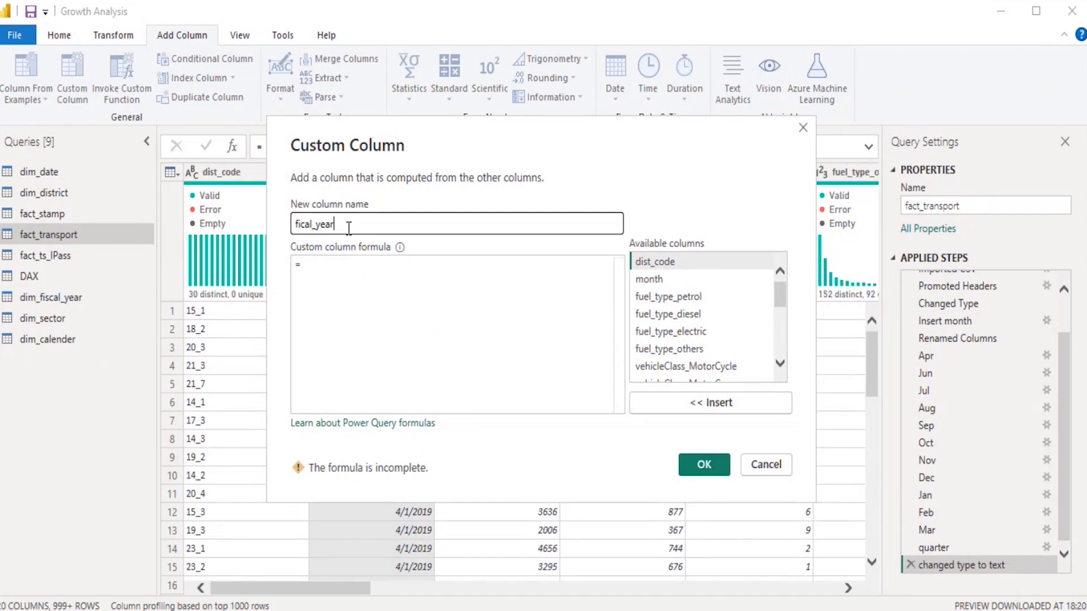
Begin the custom column formula with Date.Year(Date.AddMonths( to take the year from a shifted date
left_click(332, 272)
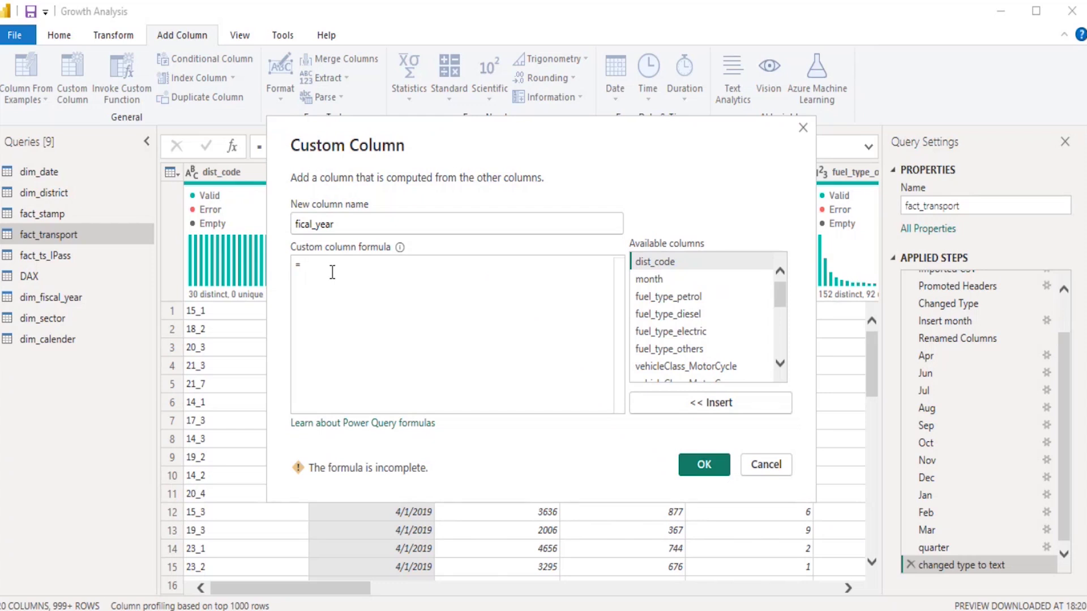
type("Da")
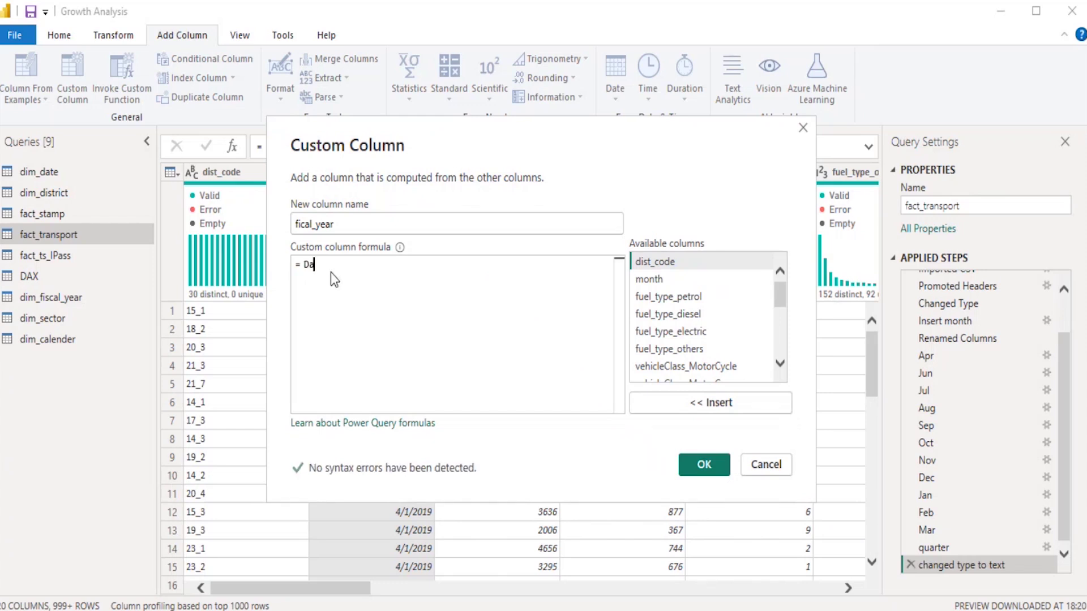
type("te.")
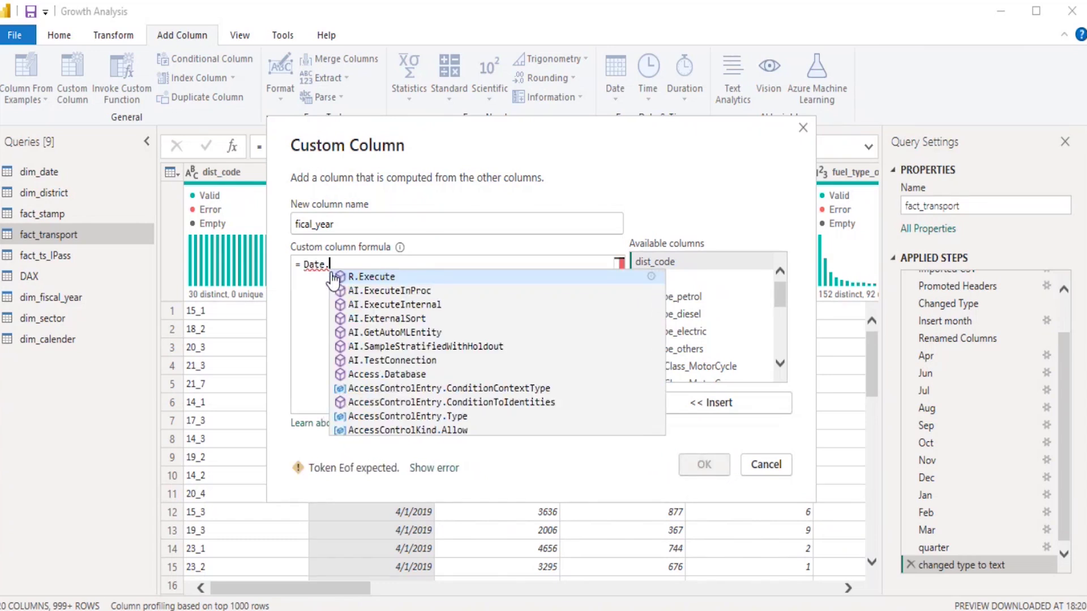
type("Year")
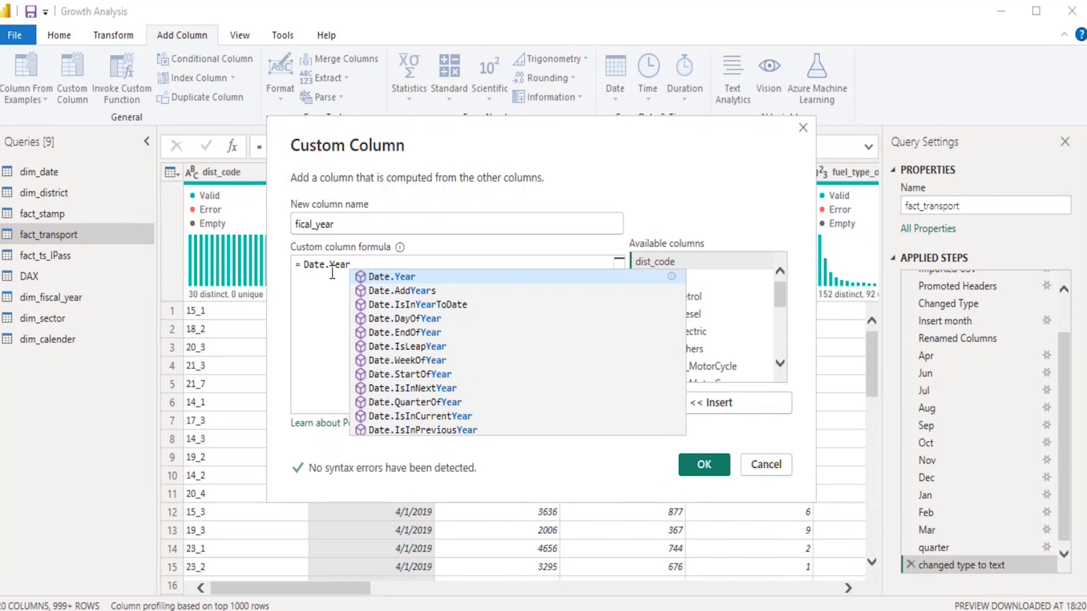
type("(")
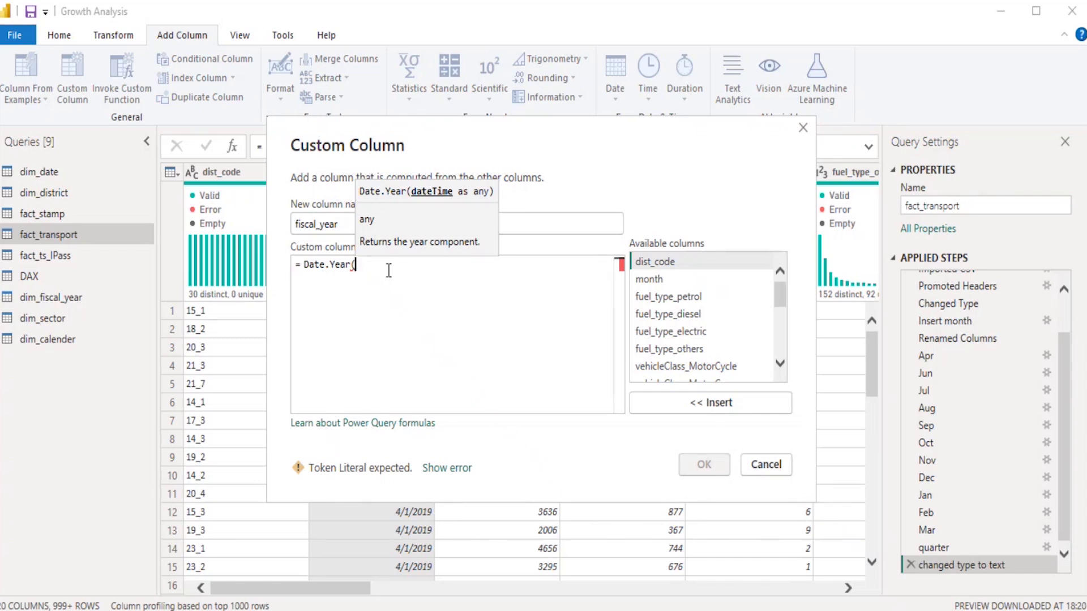
type("Date")
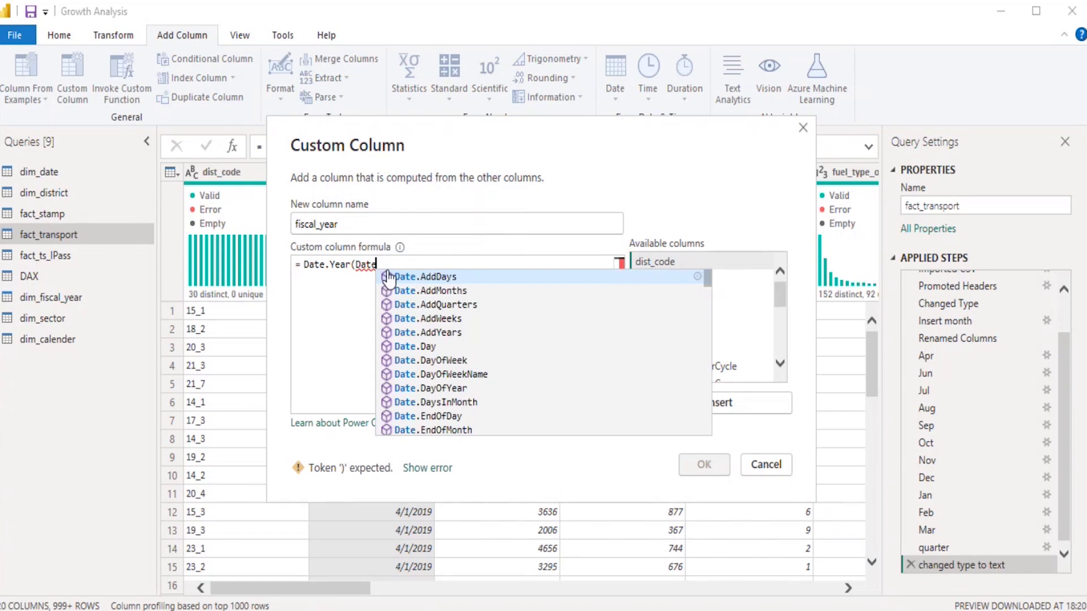
type(".Add")
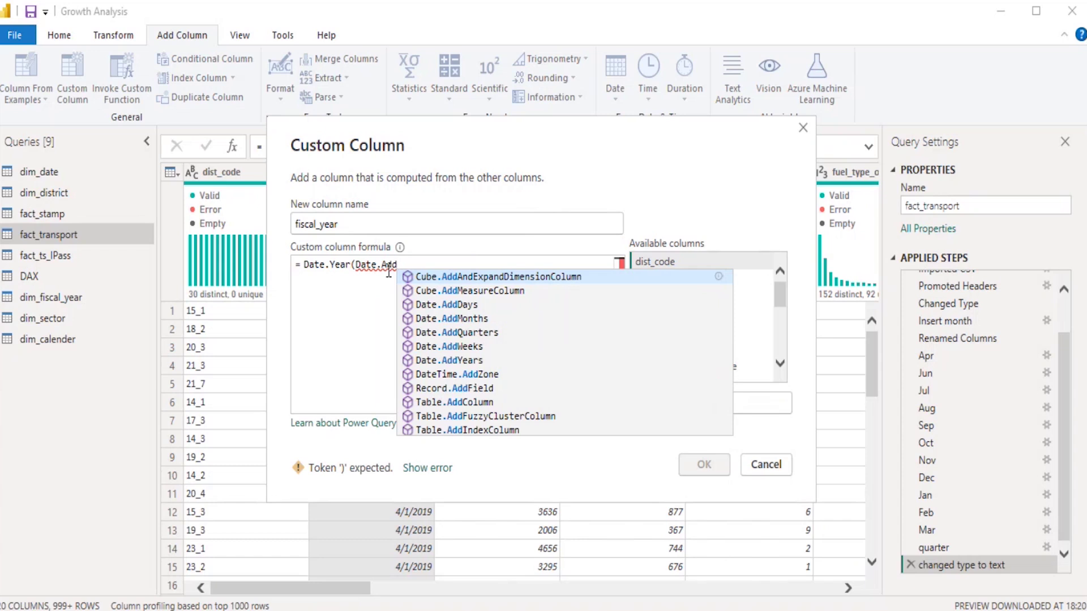
type("Months")
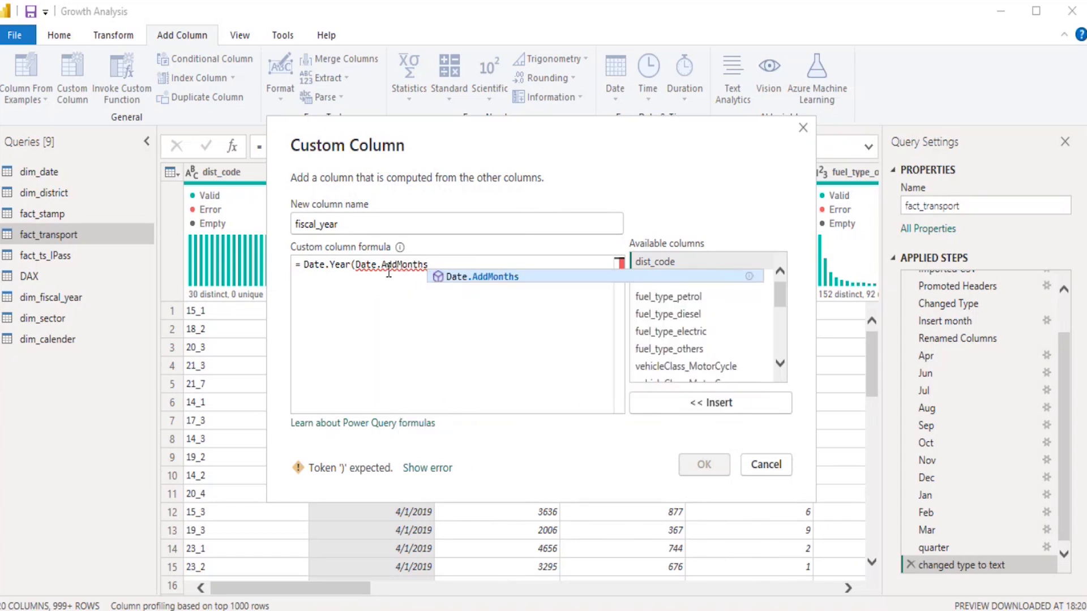
type("(")
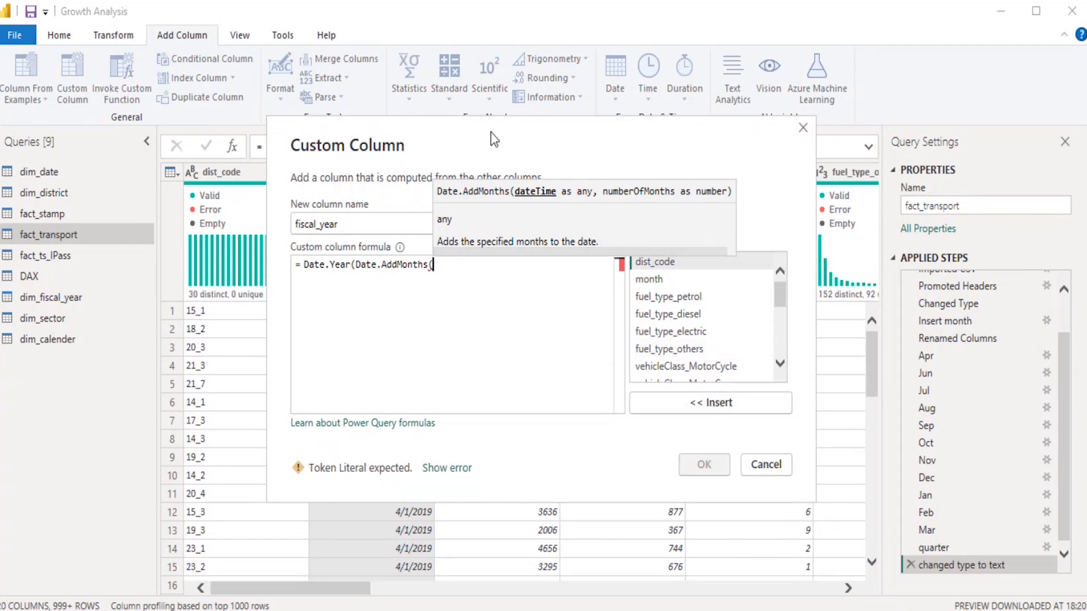
Complete the formula as Date.Year(Date.AddMonths([month],-3)) and create the fiscal_year column
left_click_drag(494, 140, 577, 222)
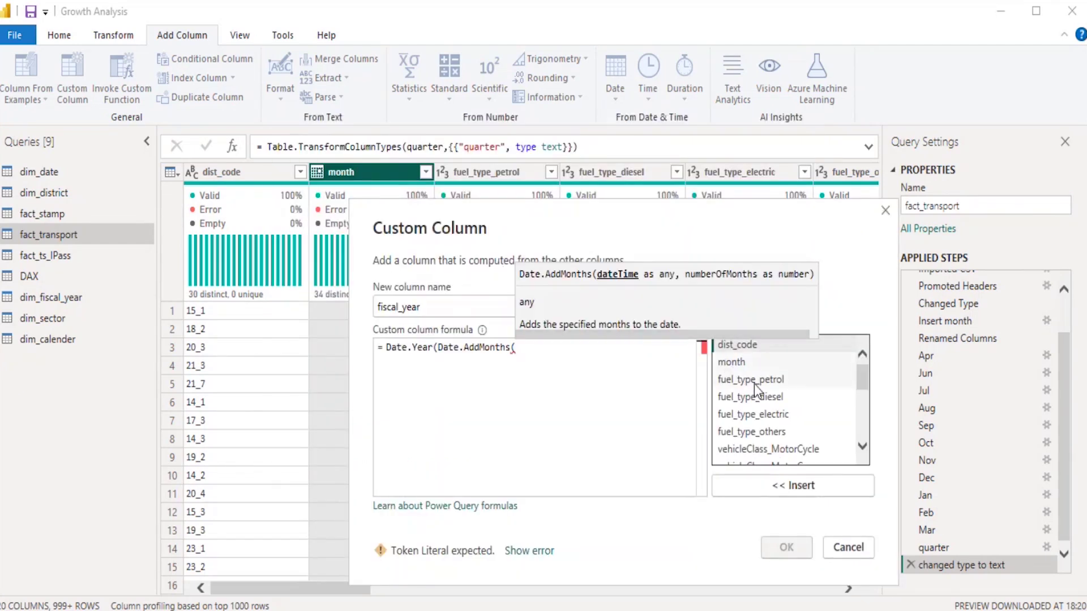
left_click(760, 361)
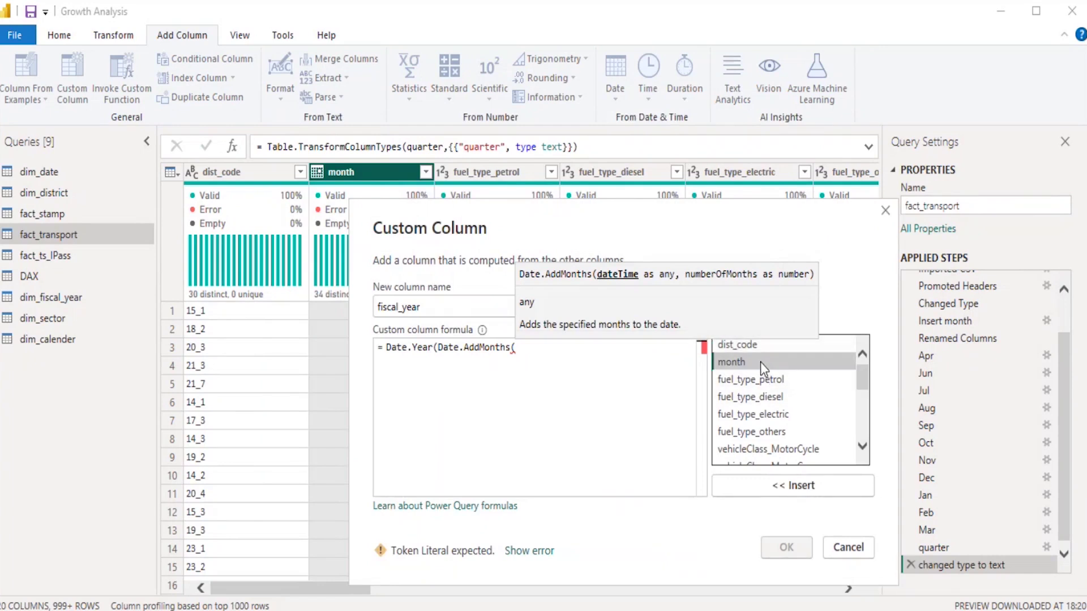
left_click(775, 484)
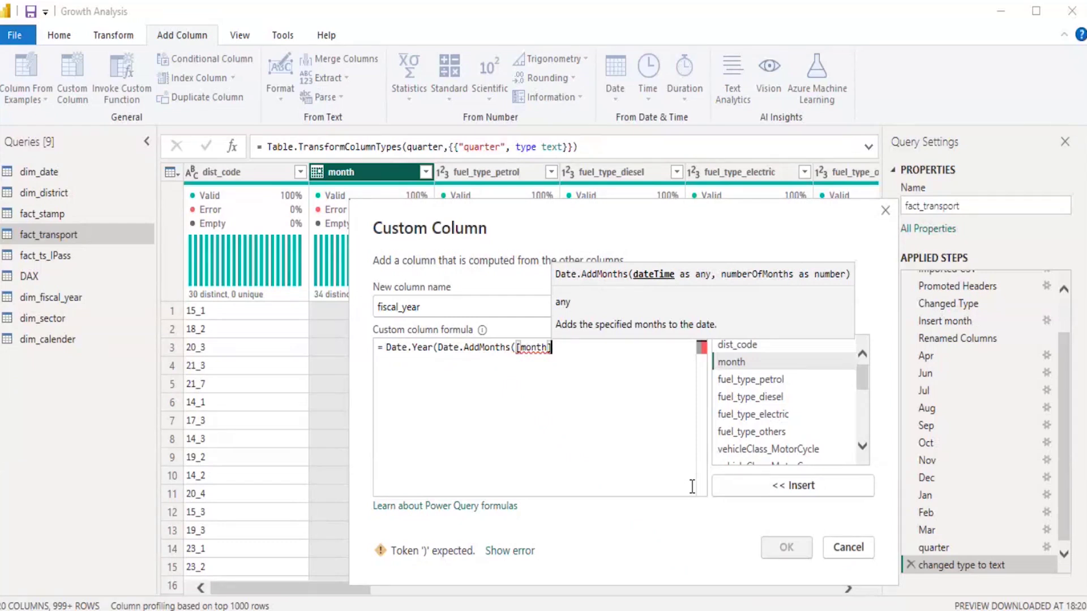
type(",")
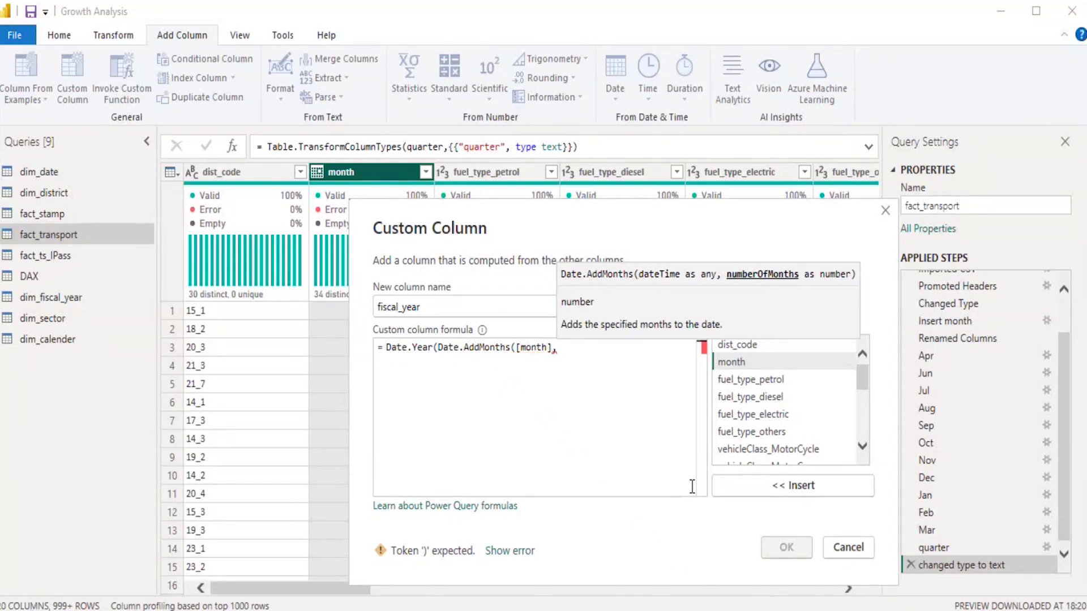
type("-")
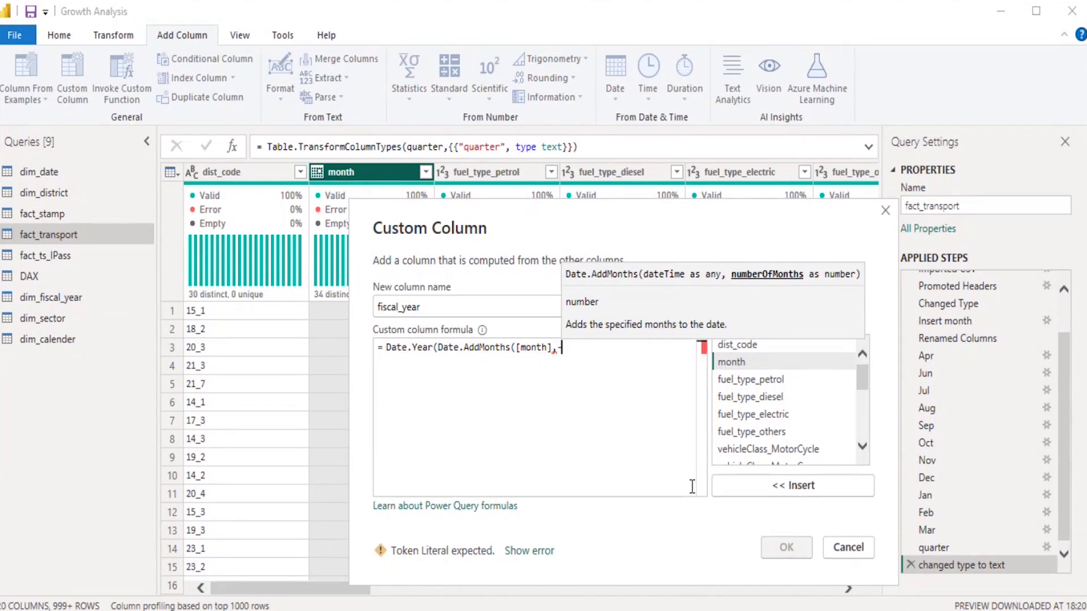
type("3")
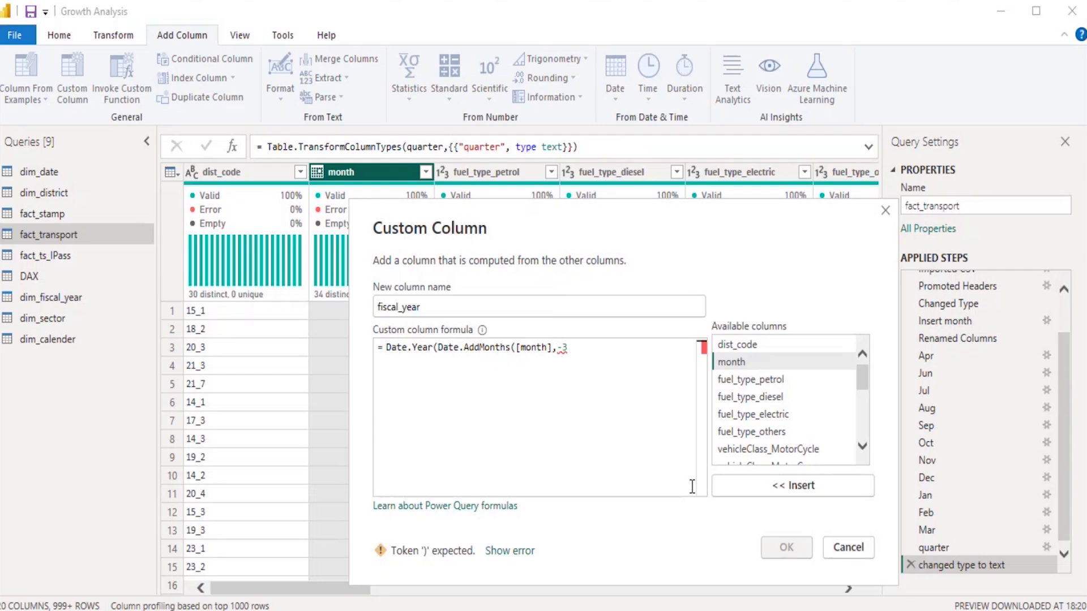
type("))")
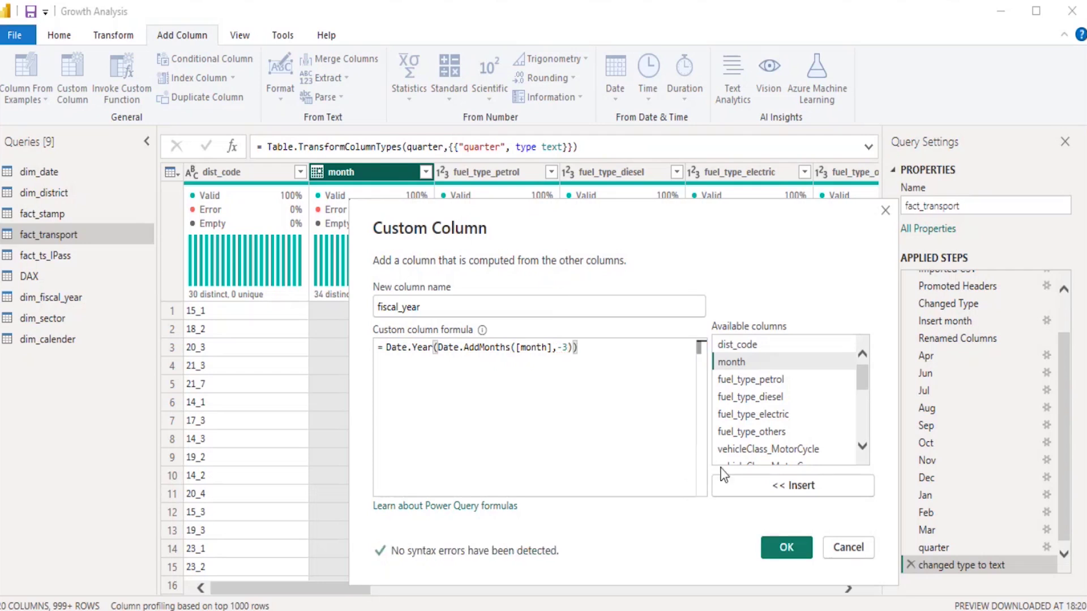
left_click(786, 549)
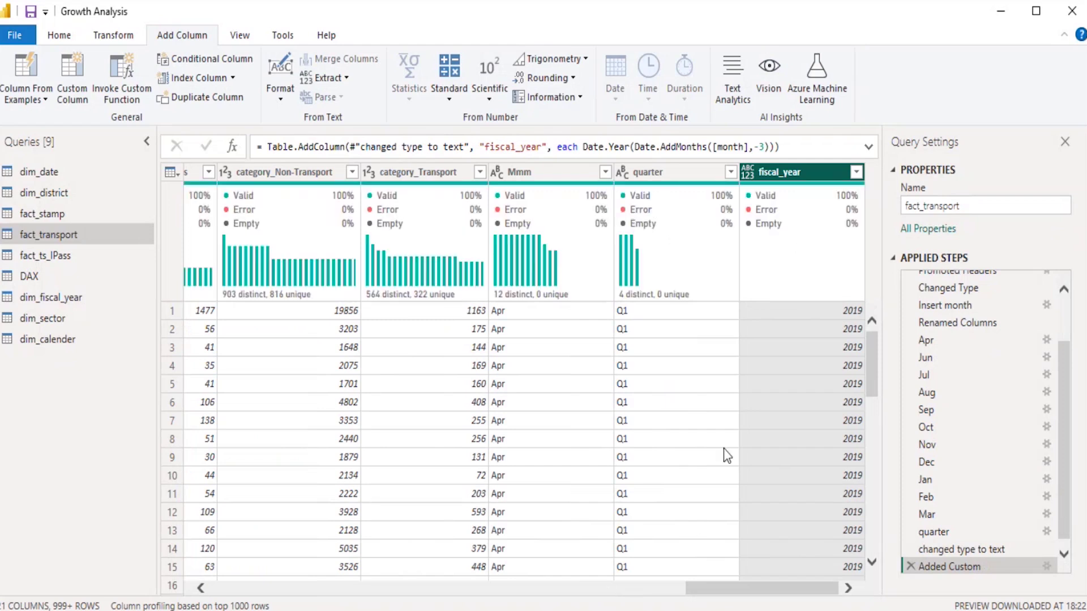
Set the fiscal_year column's data type to Text and rename the resulting applied step as "change fiscal year to text type"
left_click(747, 171)
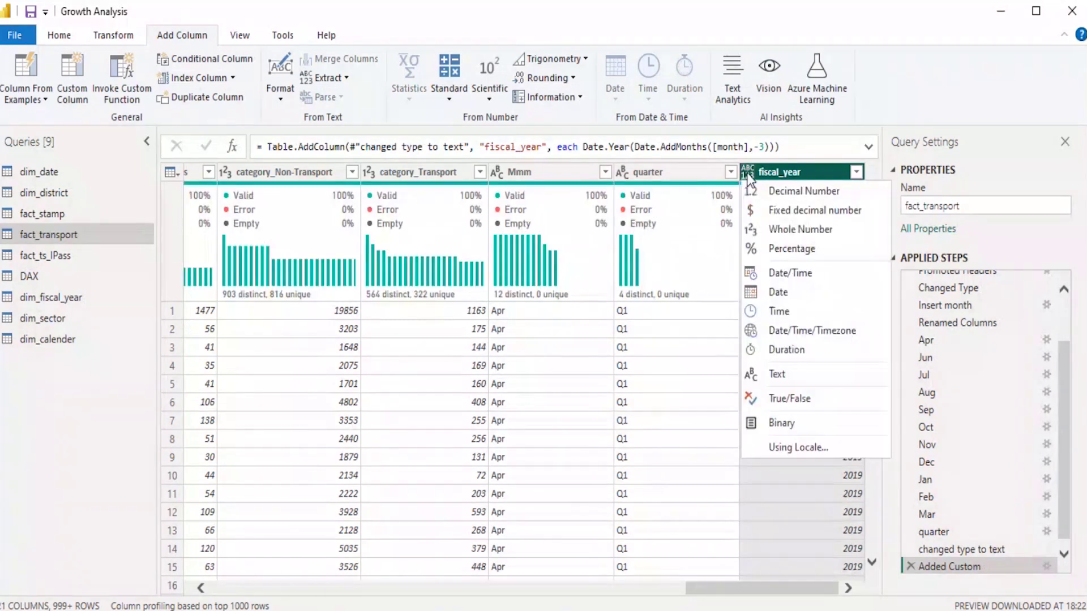
left_click(794, 378)
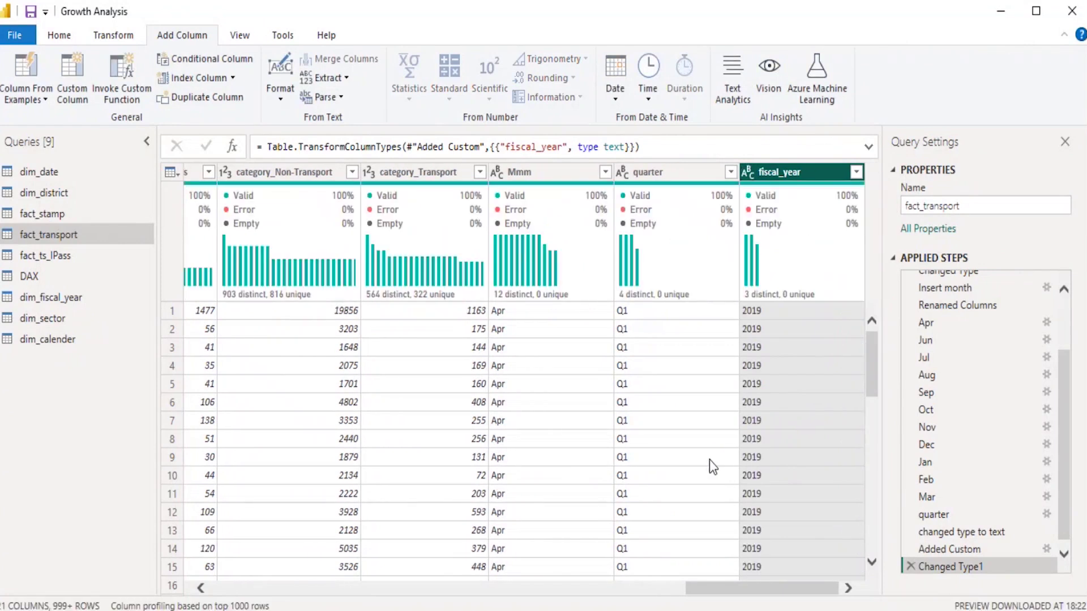
right_click(932, 566)
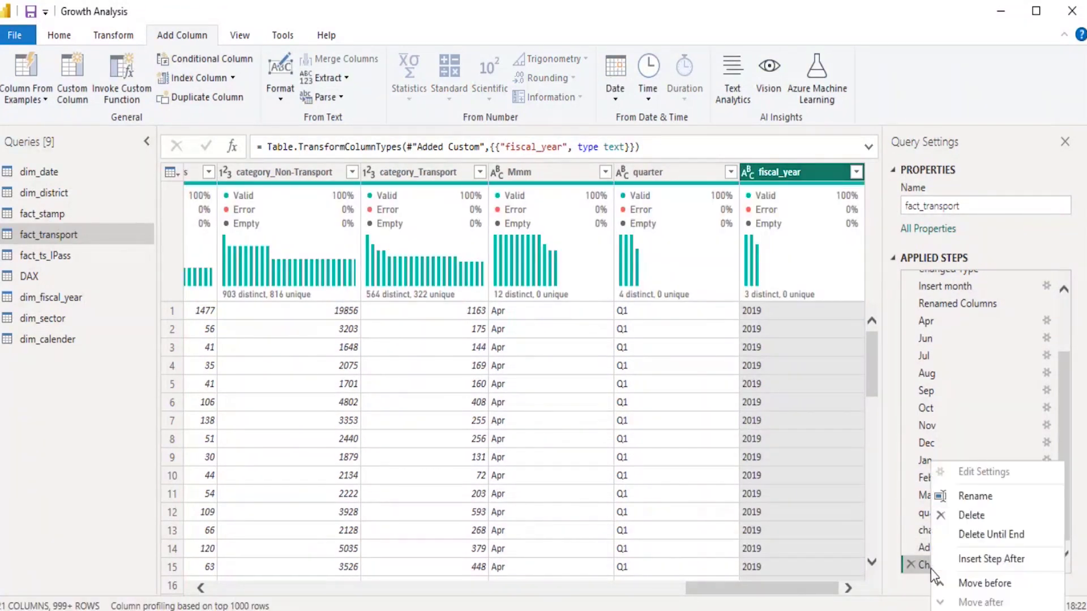
left_click(985, 496)
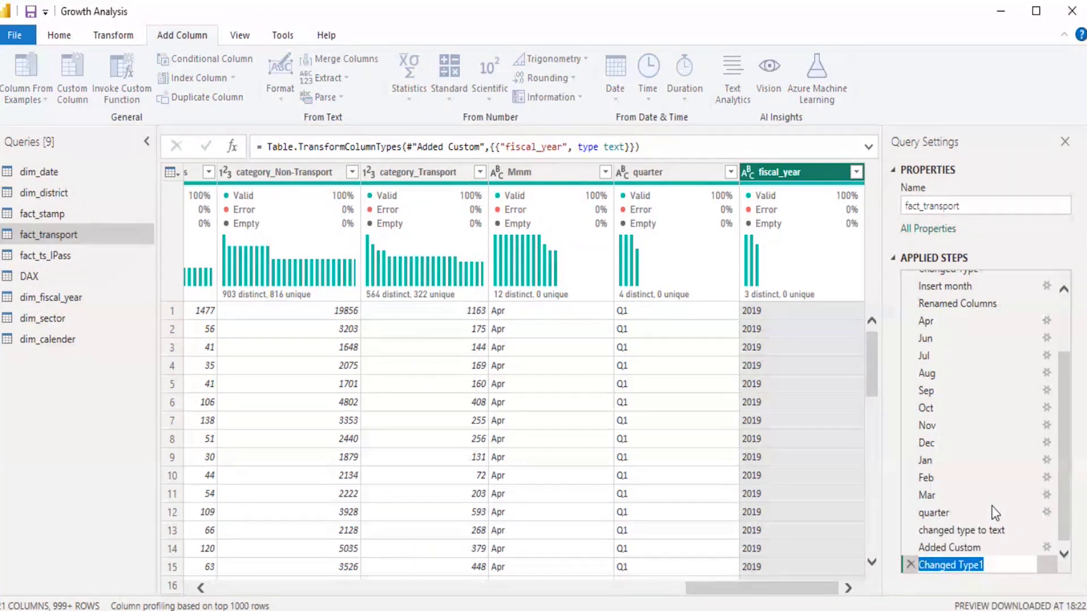
type("c")
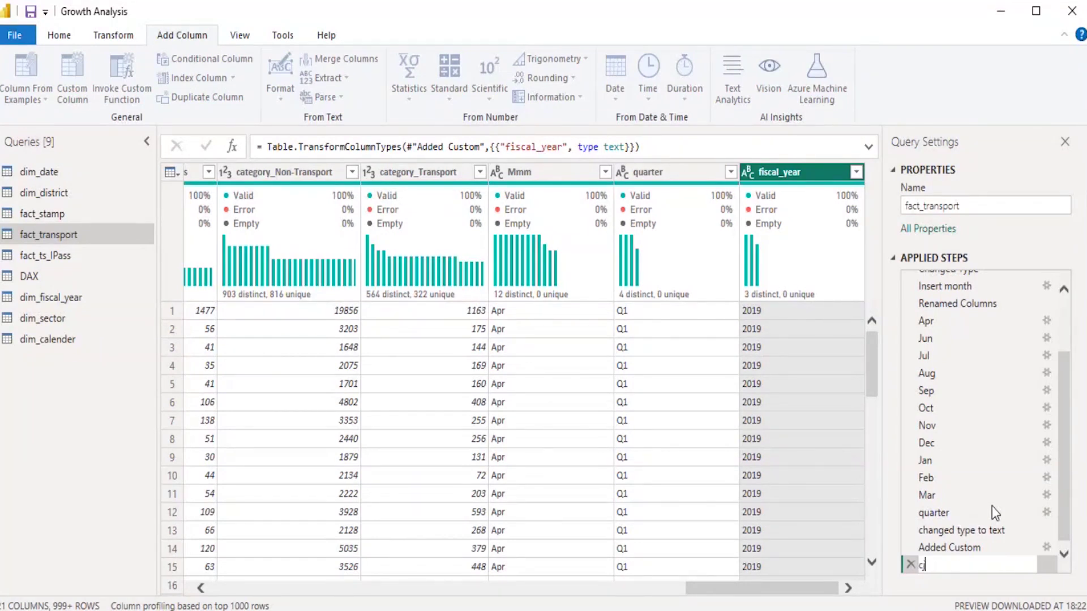
type("hange type of")
key("BackSpace")
key("BackSpace")
key("BackSpace")
key("BackSpace")
key("BackSpace")
key("BackSpace")
key("BackSpace")
type("fiscal year ")
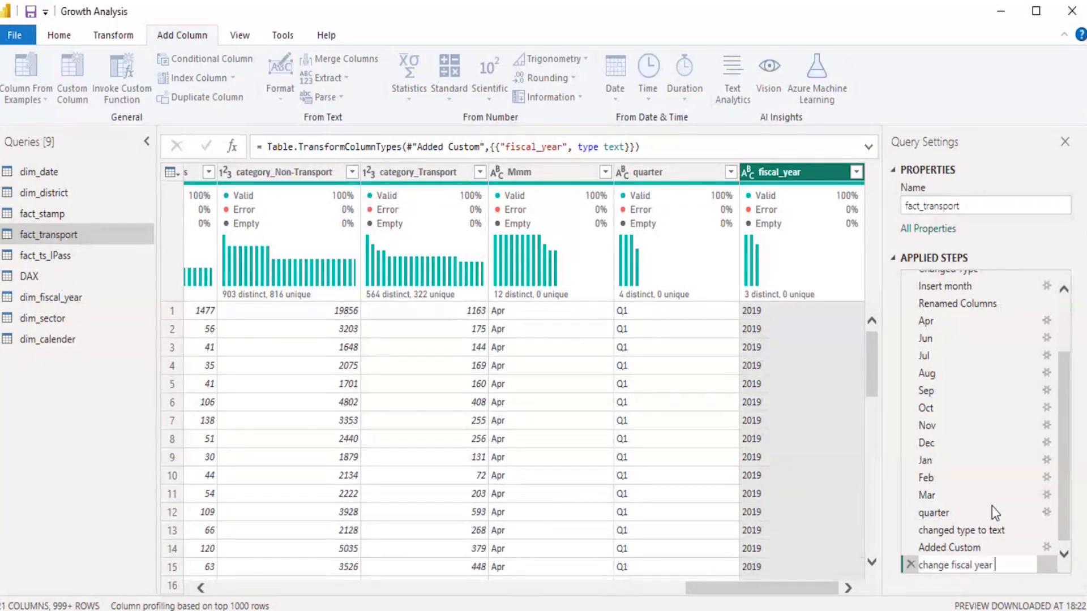
type("to text type")
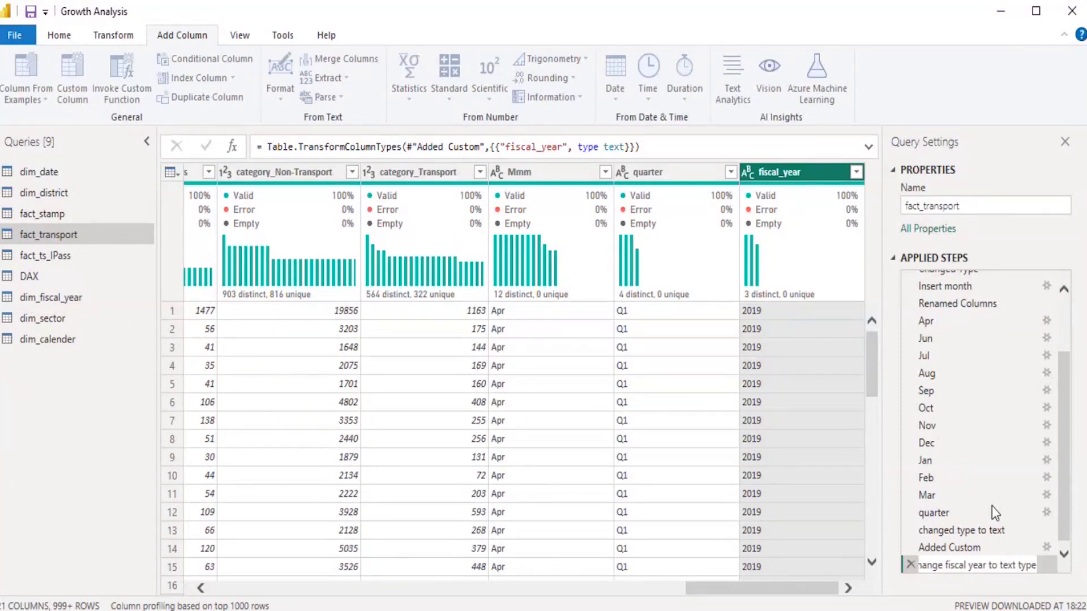
key("Return")
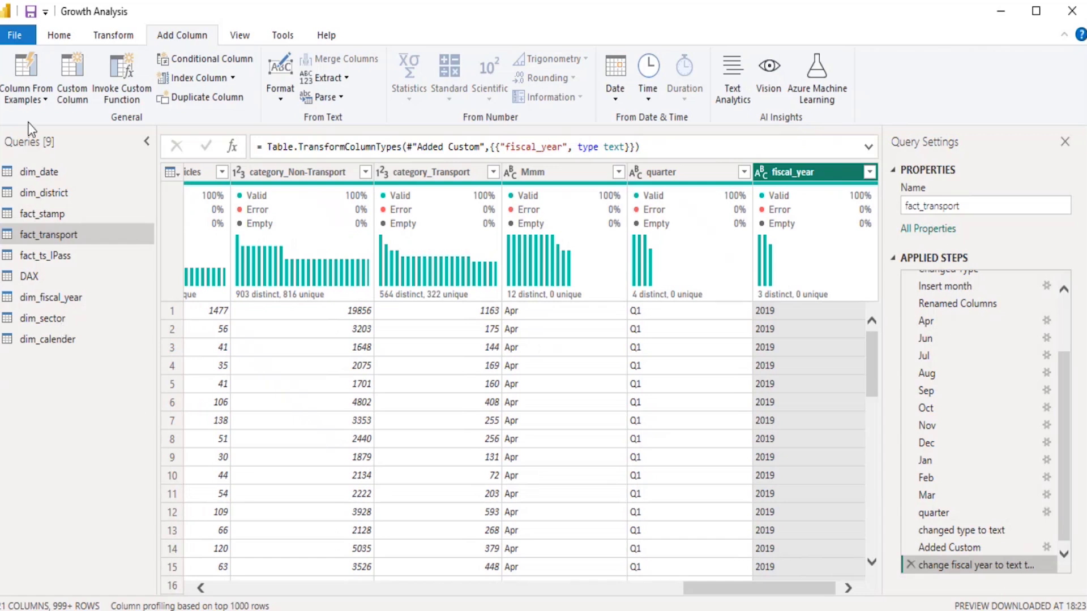
Apply the query changes, close the query editor, and open the report's model view
left_click(18, 37)
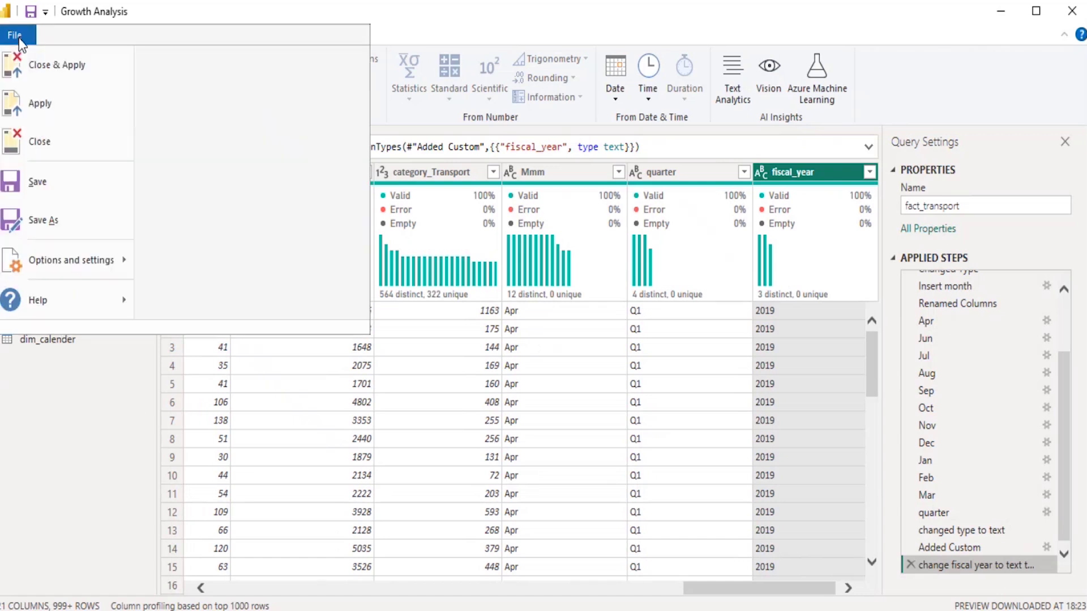
key("Escape")
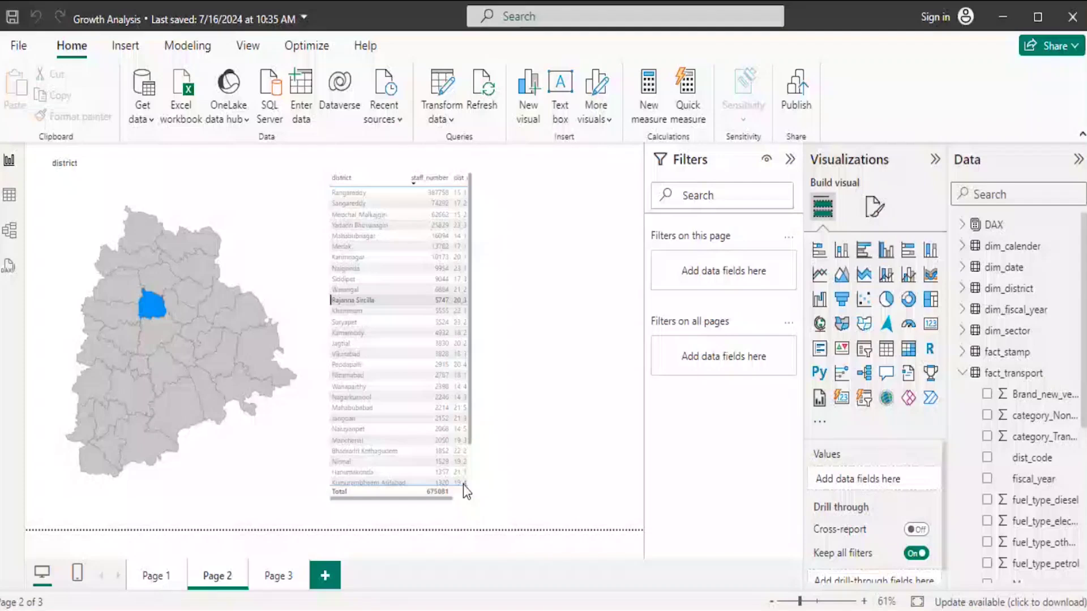
left_click(11, 233)
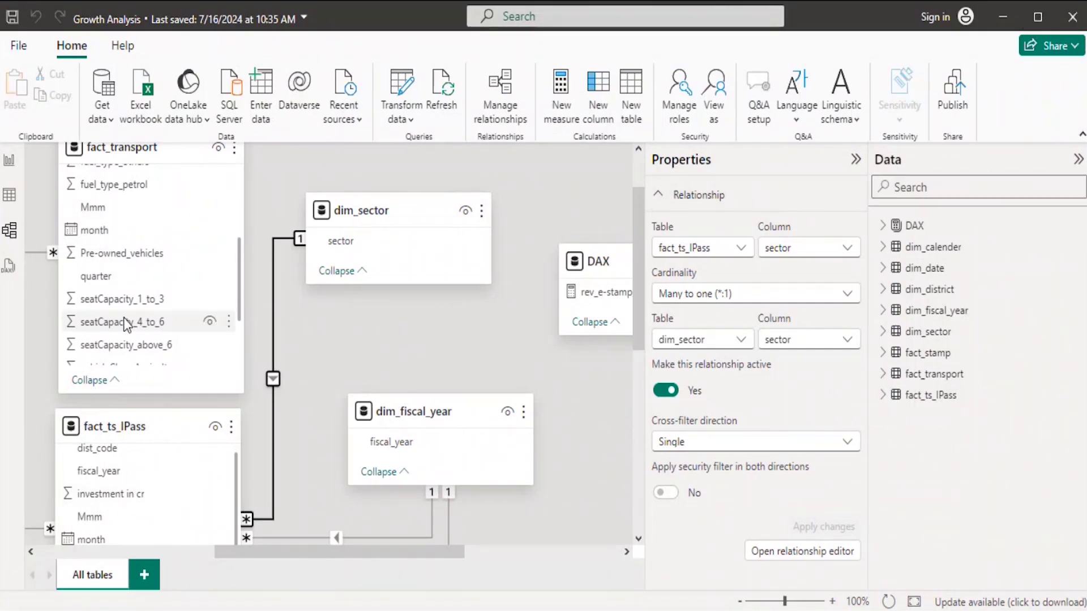
Create a relationship linking the fiscal_year column of fact_transport to the fiscal_year column of dim_fiscal_year
left_click(1038, 22)
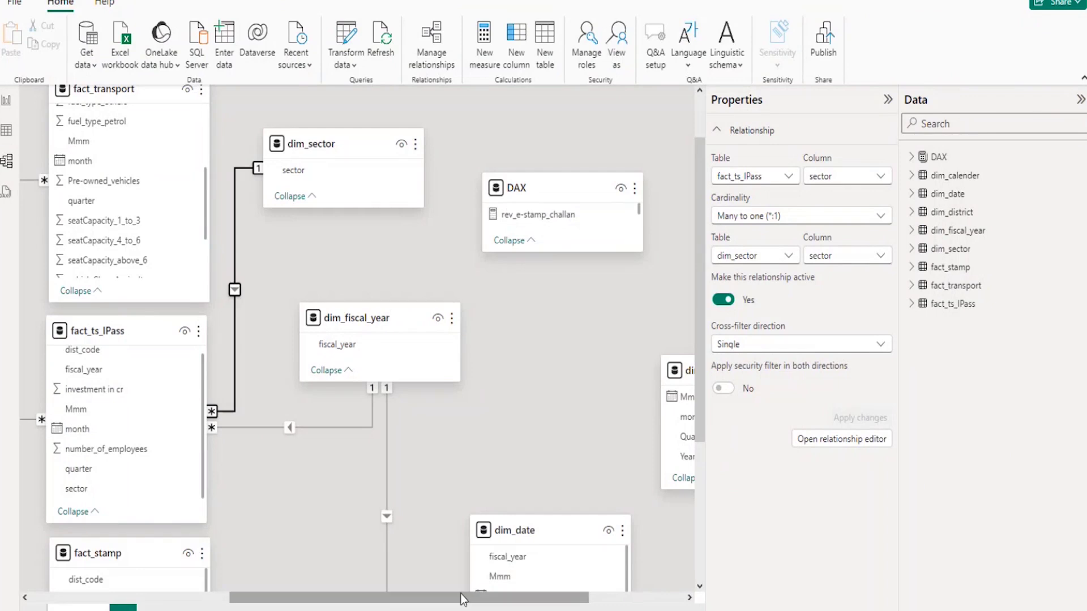
scroll(184, 521, "down", 3)
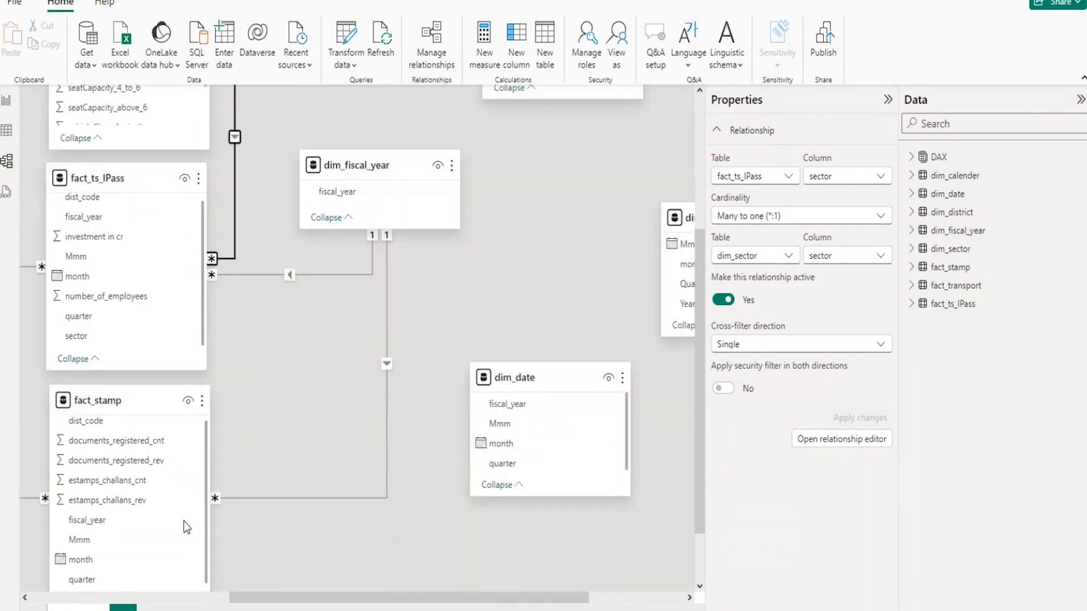
scroll(168, 461, "up", 1)
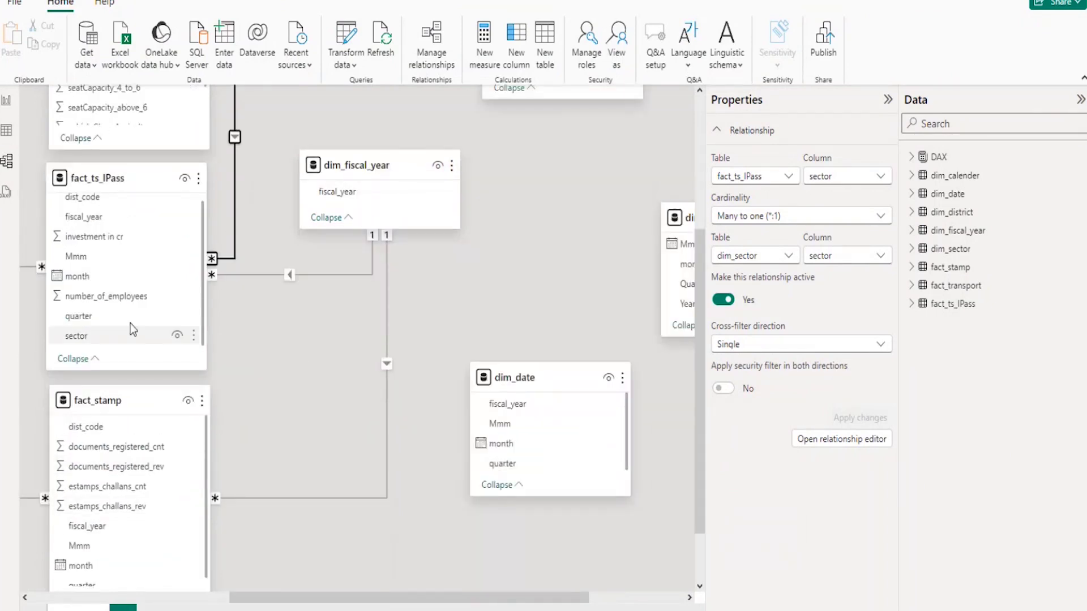
scroll(167, 485, "up", 3)
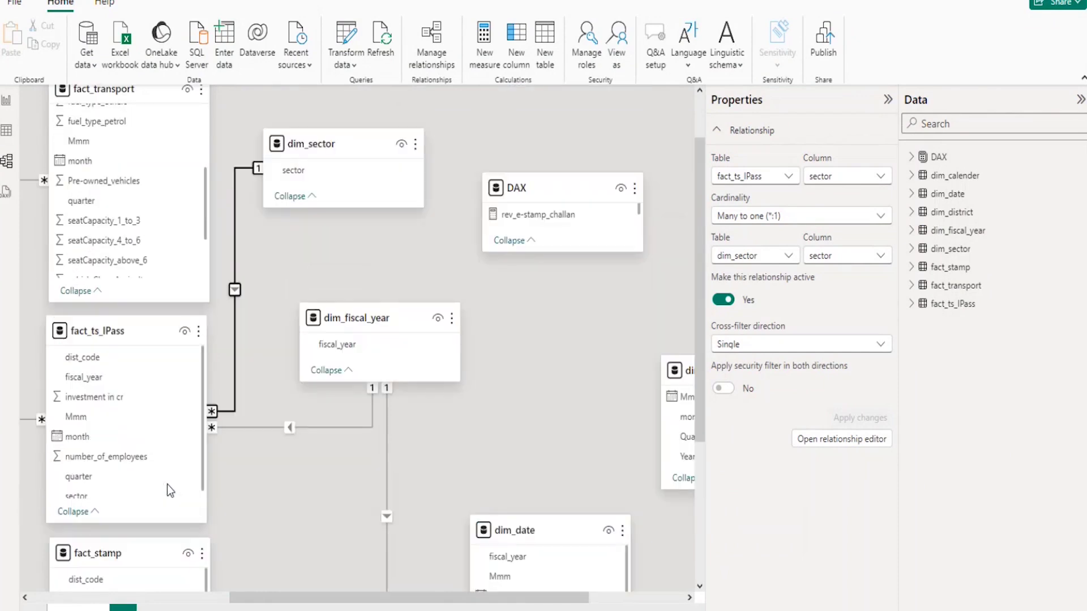
scroll(420, 376, "down", 3)
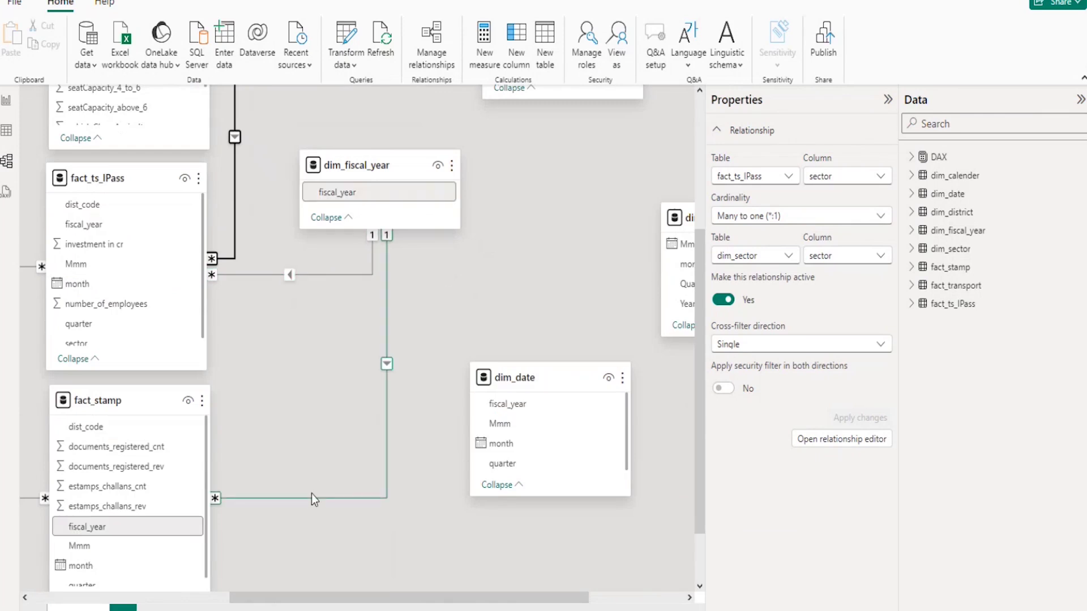
scroll(311, 496, "up", 4)
scroll(161, 236, "up", 3)
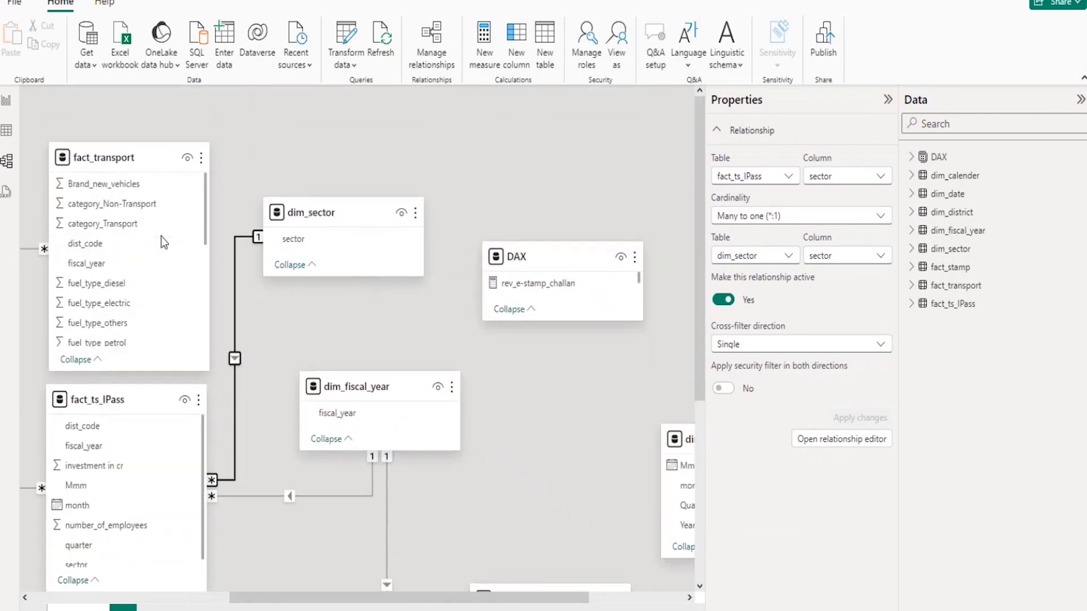
scroll(160, 236, "down", 1)
scroll(159, 236, "up", 1)
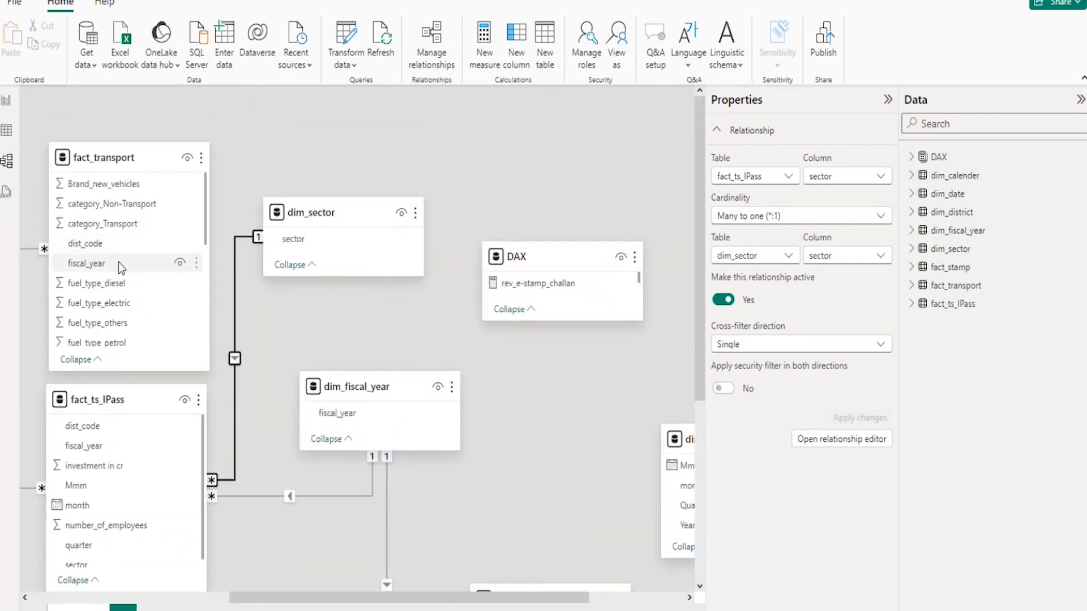
left_click_drag(118, 263, 348, 416)
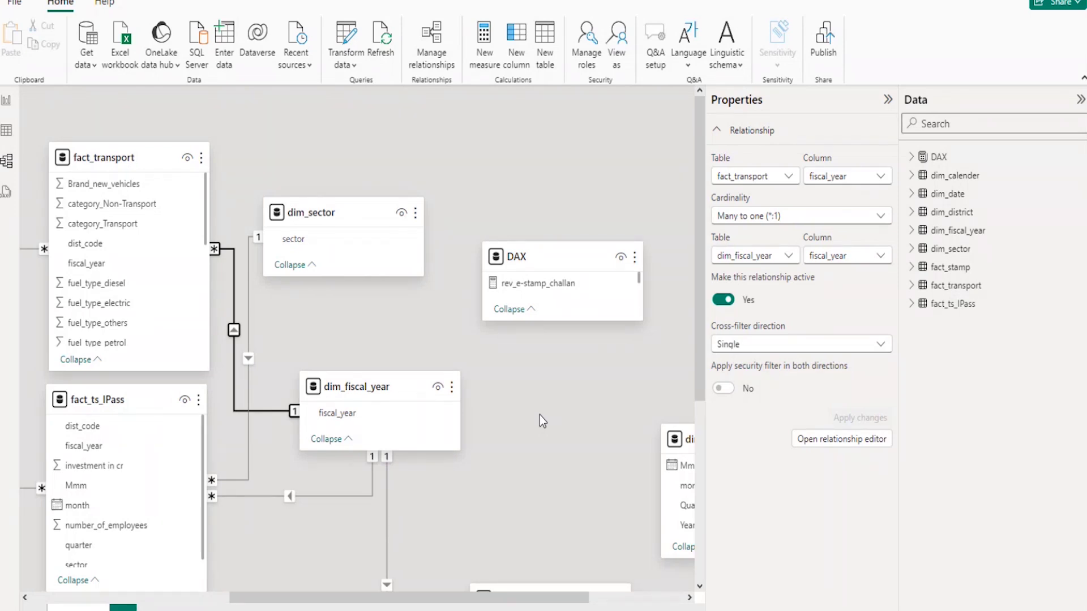
Examine how the fact tables, dim_fiscal_year, dim_date and dim_calender are connected in the model diagram
scroll(458, 528, "down", 3)
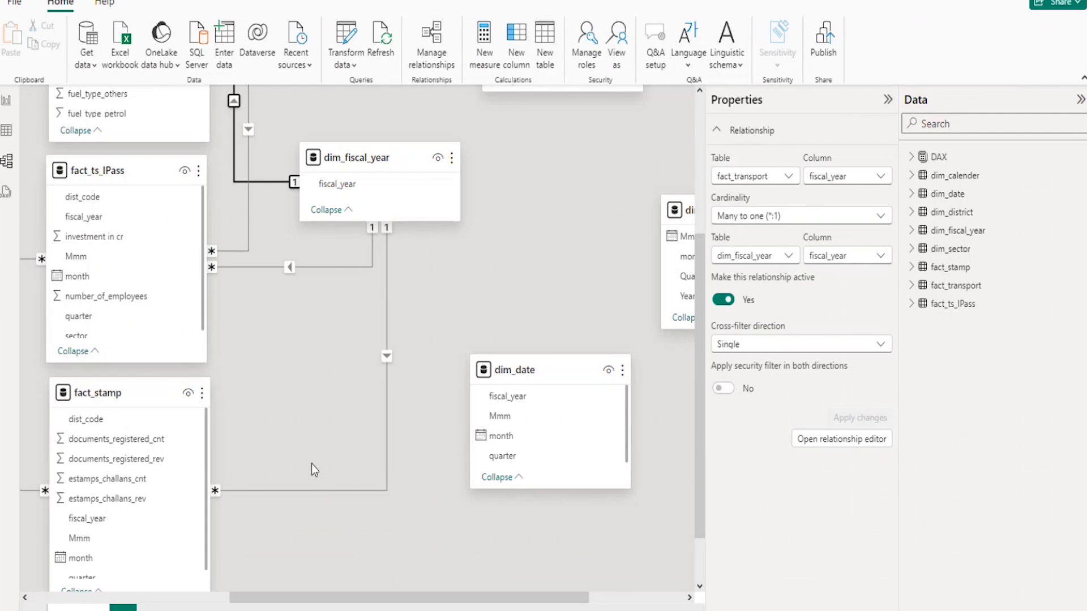
scroll(311, 464, "up", 3)
scroll(311, 464, "up", 2)
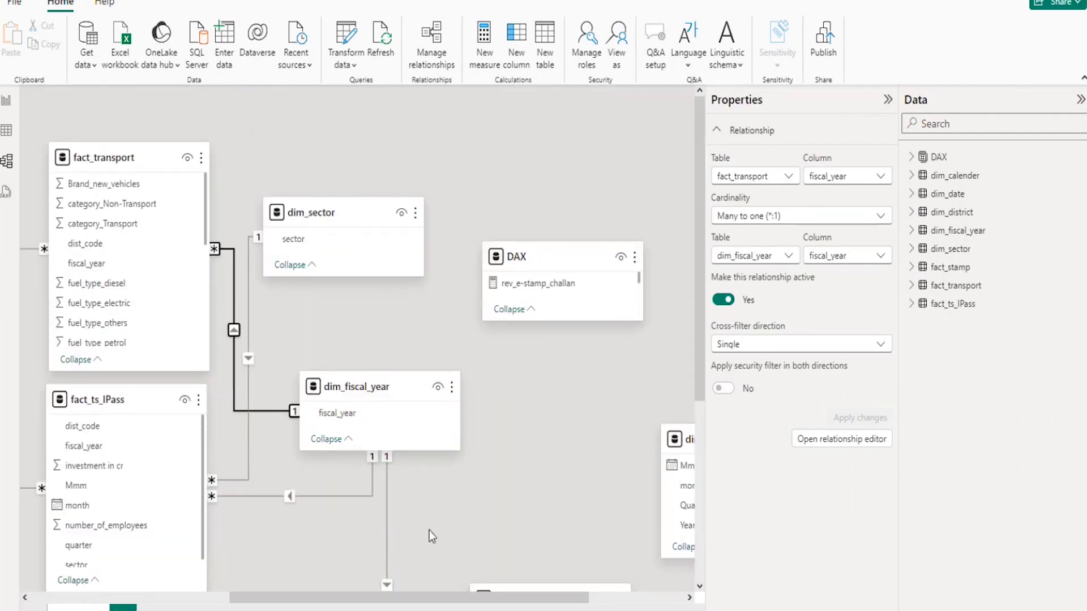
scroll(429, 531, "down", 3)
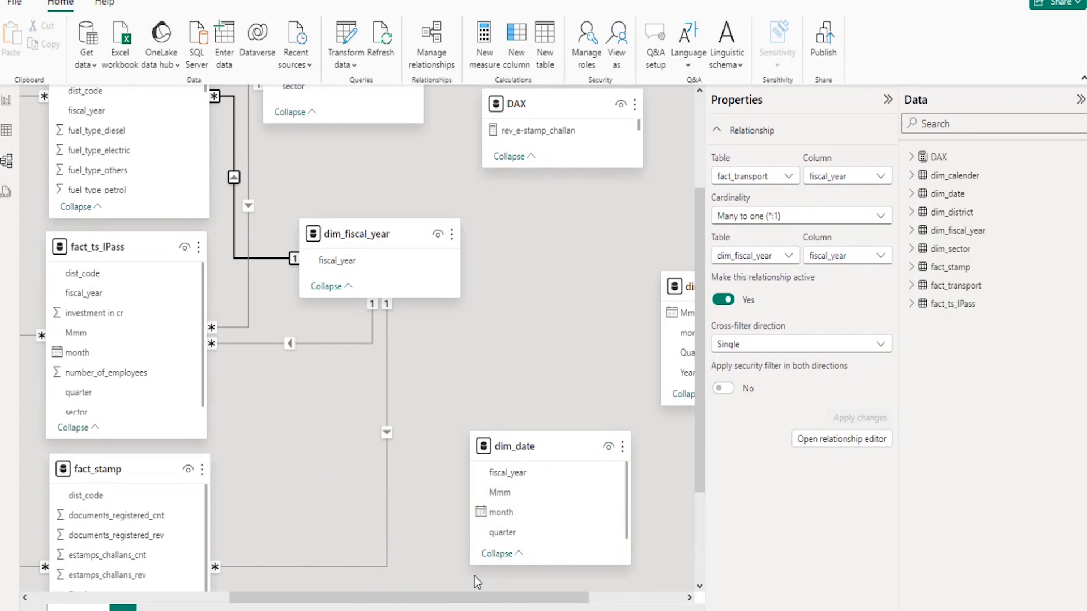
left_click_drag(438, 599, 390, 603)
scroll(403, 523, "up", 2)
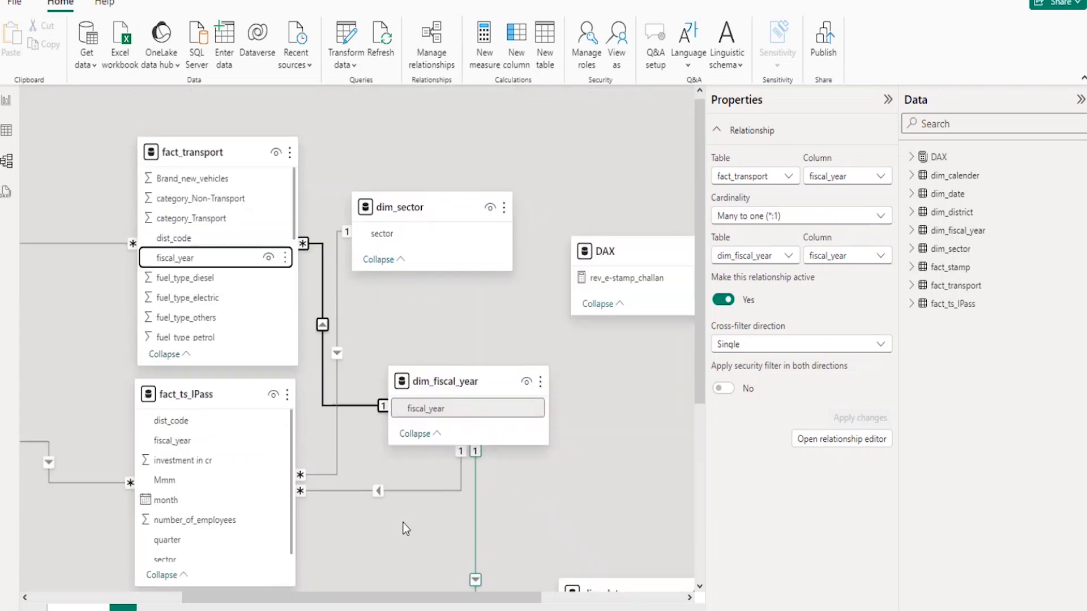
scroll(403, 523, "down", 4)
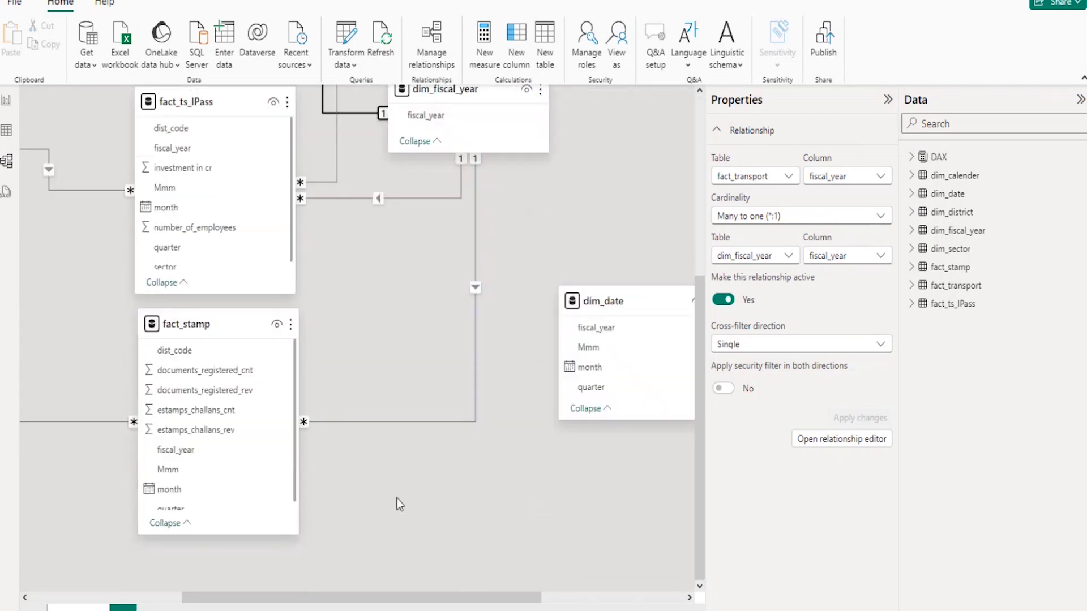
scroll(396, 497, "up", 2)
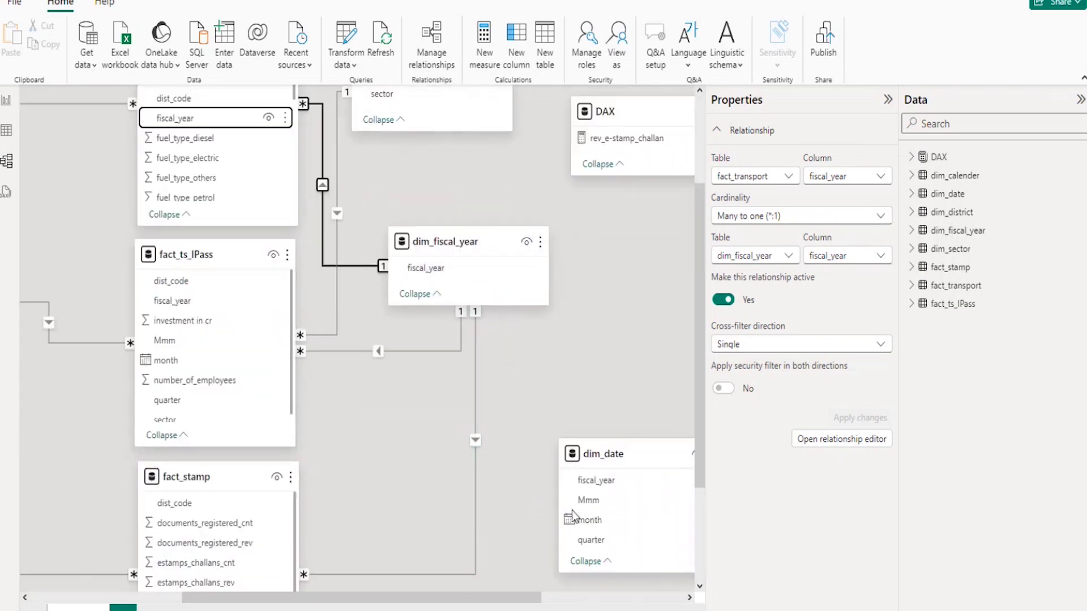
left_click_drag(494, 605, 652, 580)
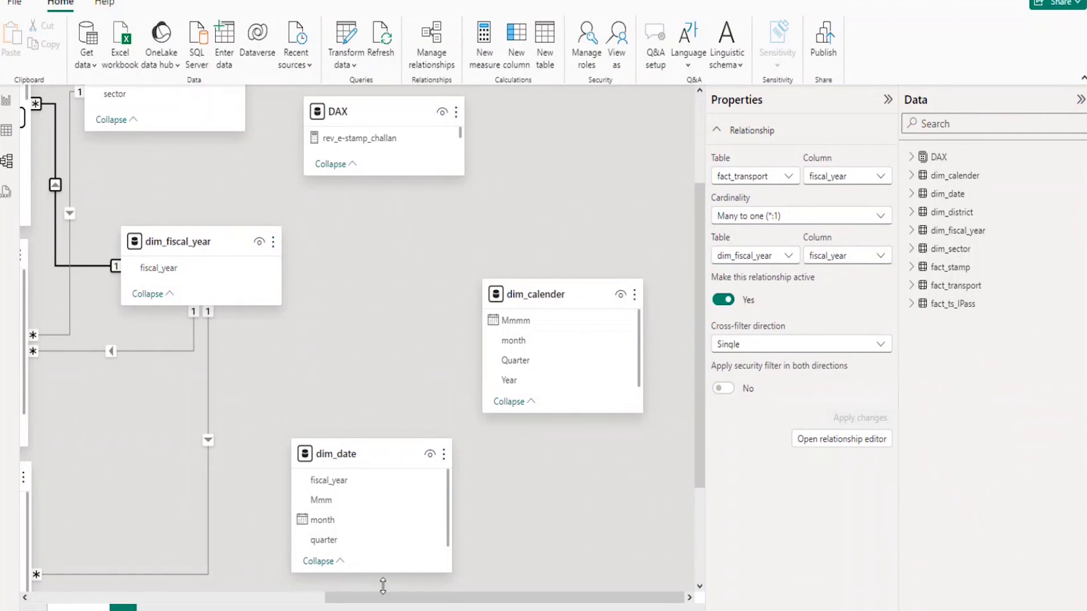
left_click_drag(383, 604, 298, 607)
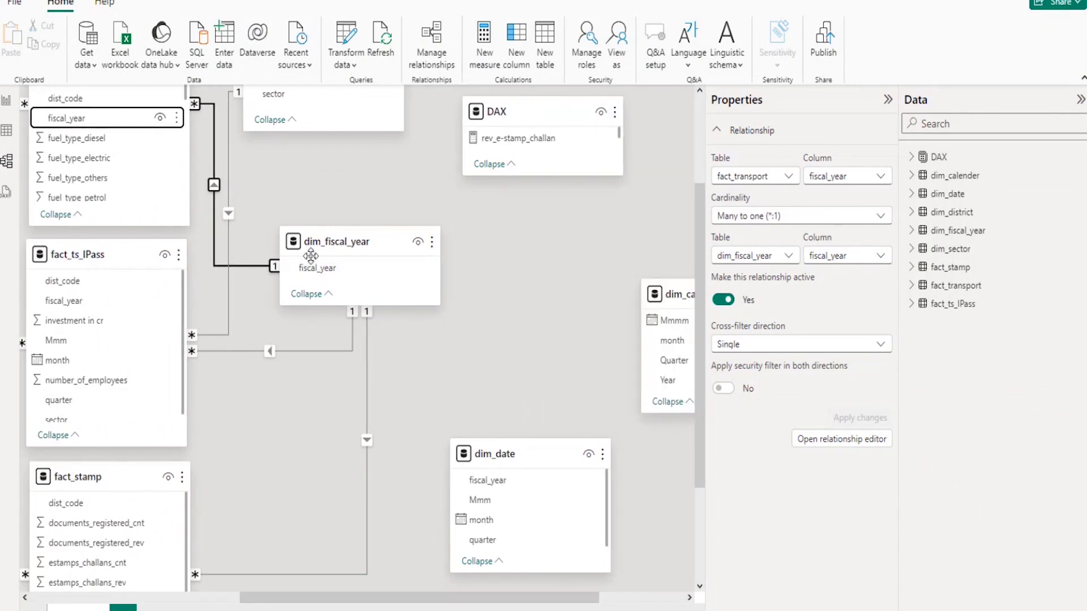
Review the fiscal_year values of dim_fiscal_year and dim_date in the table view
left_click(7, 137)
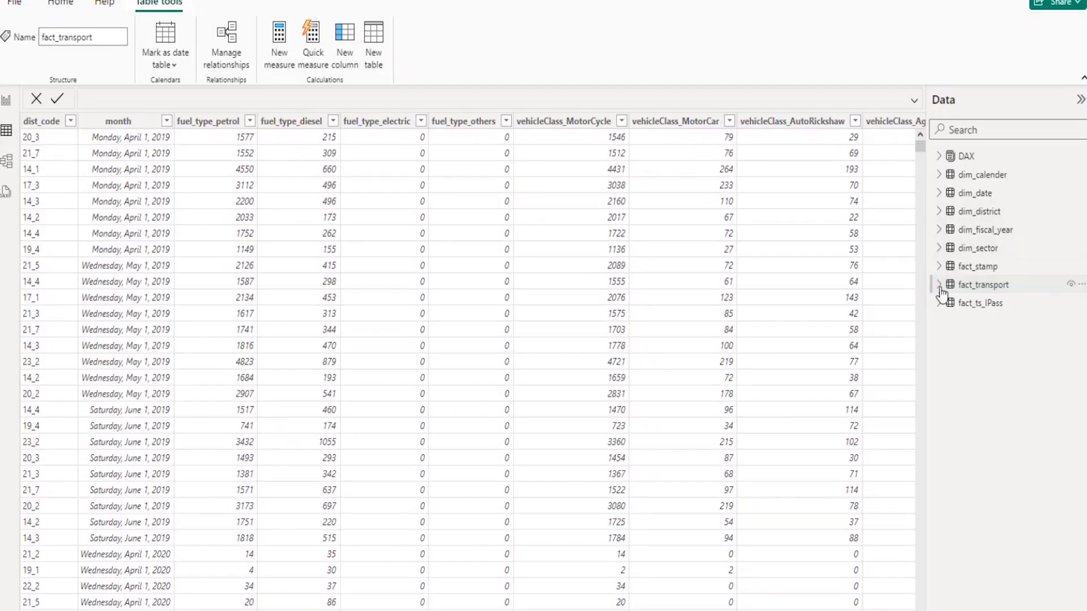
left_click(940, 229)
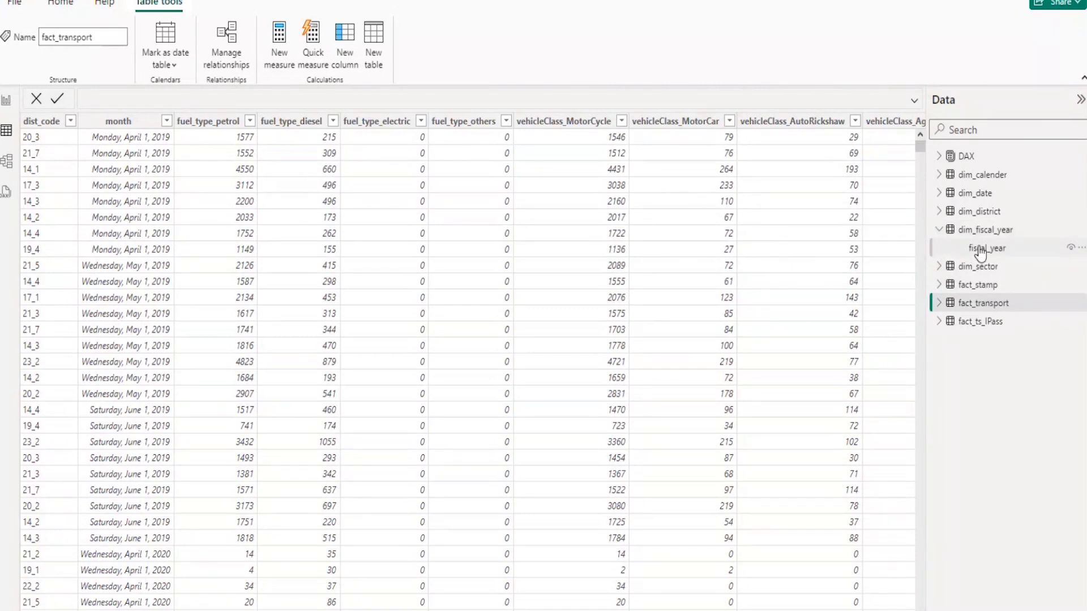
left_click(985, 249)
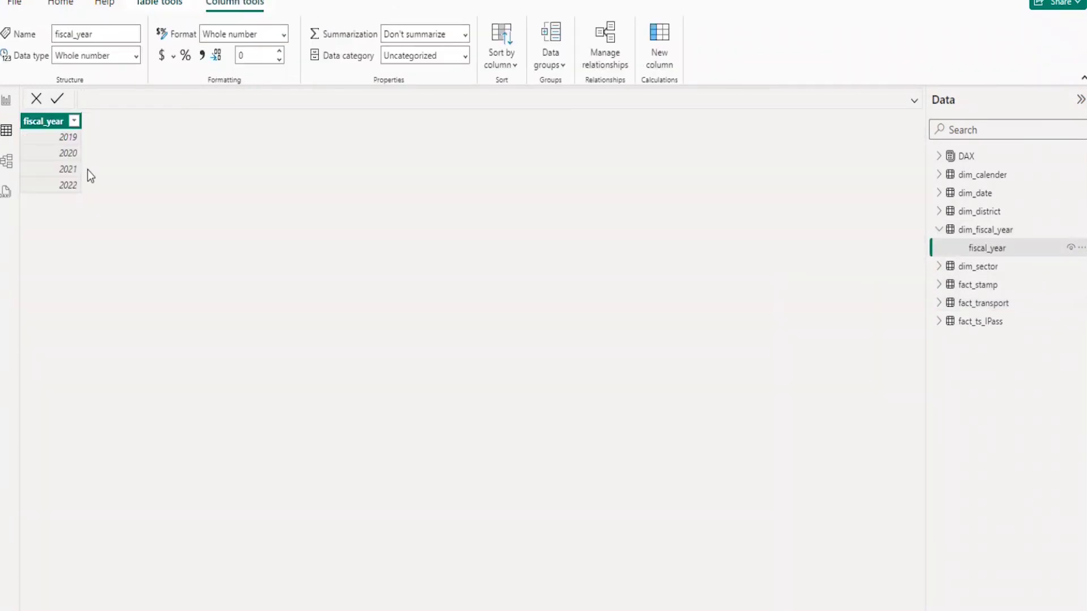
left_click(940, 193)
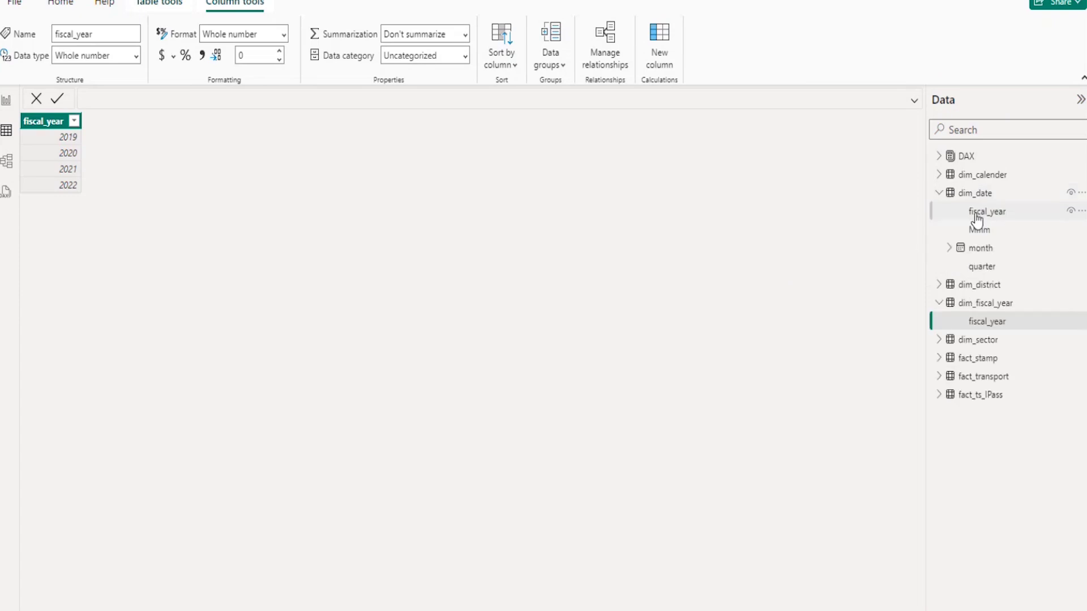
left_click(984, 214)
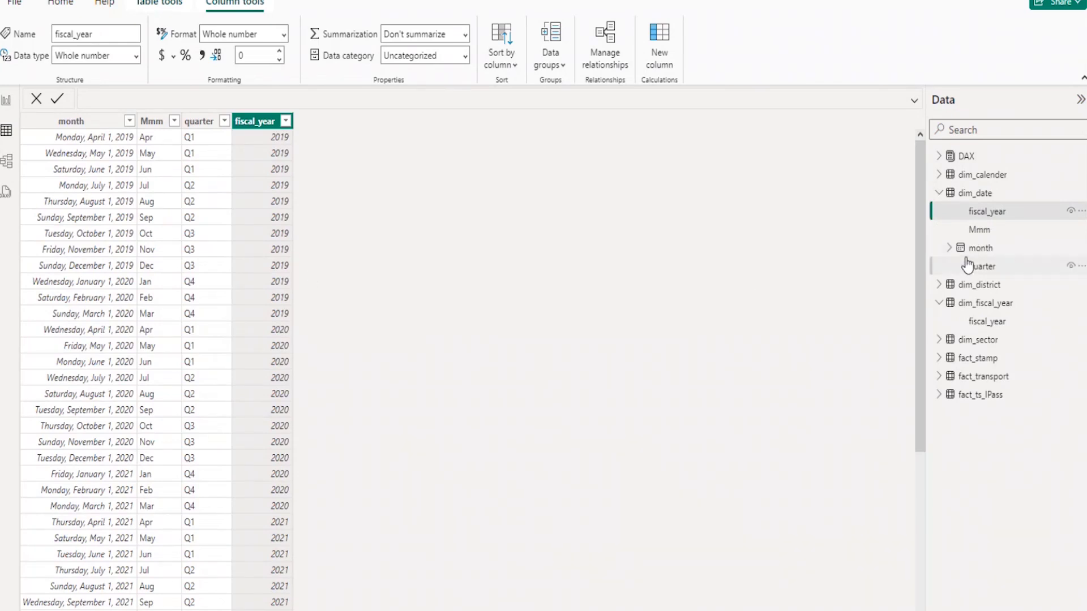
left_click(938, 193)
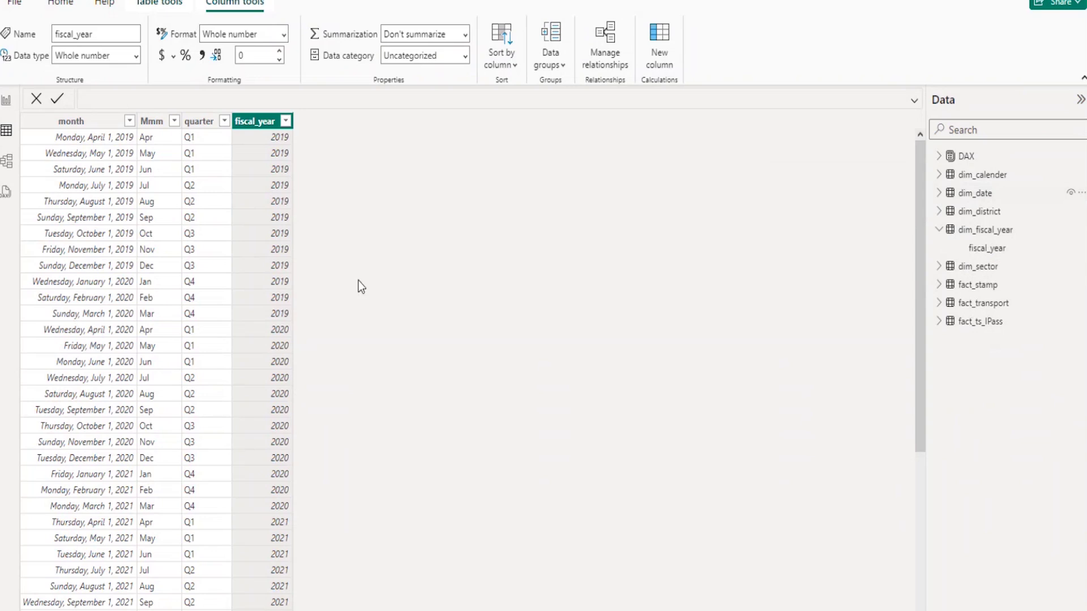
Return to the model view and rearrange the diagram, placing dim_date below dim_calender and the DAX table above dim_calender
left_click(7, 161)
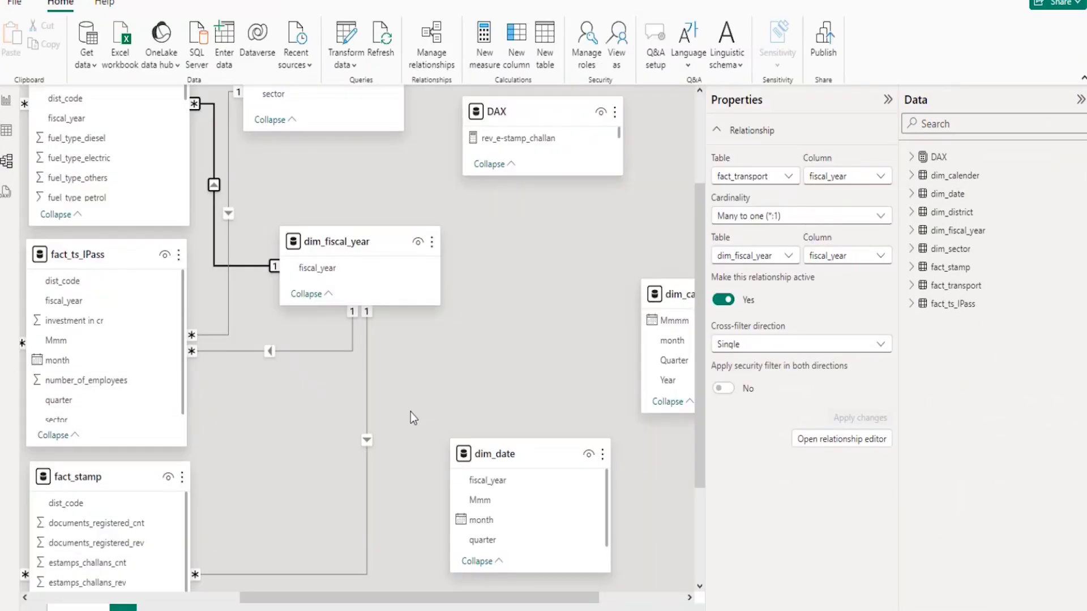
left_click_drag(526, 456, 551, 450)
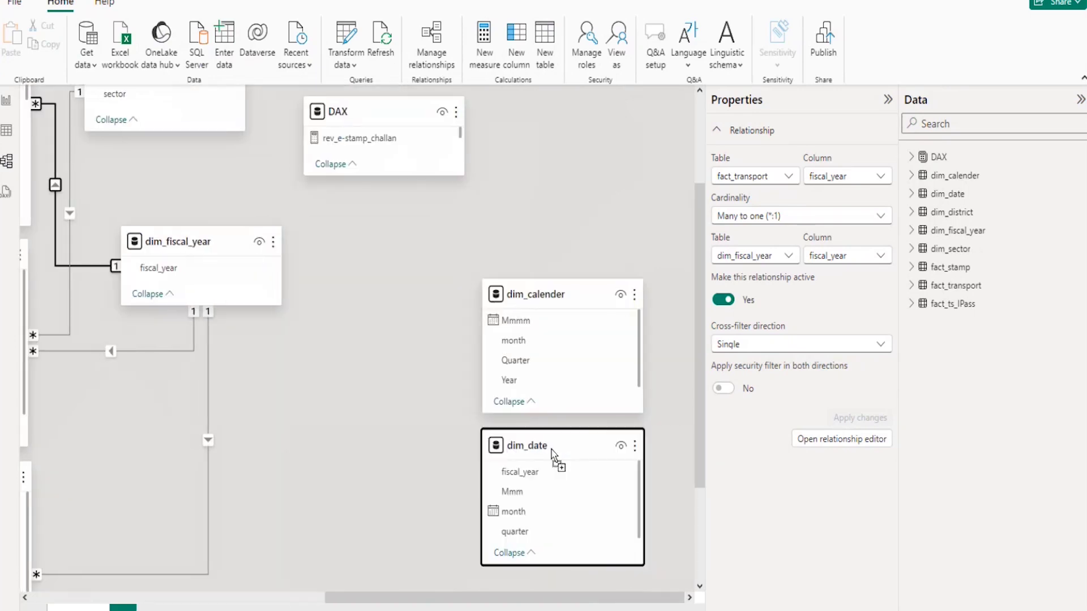
left_click(371, 474)
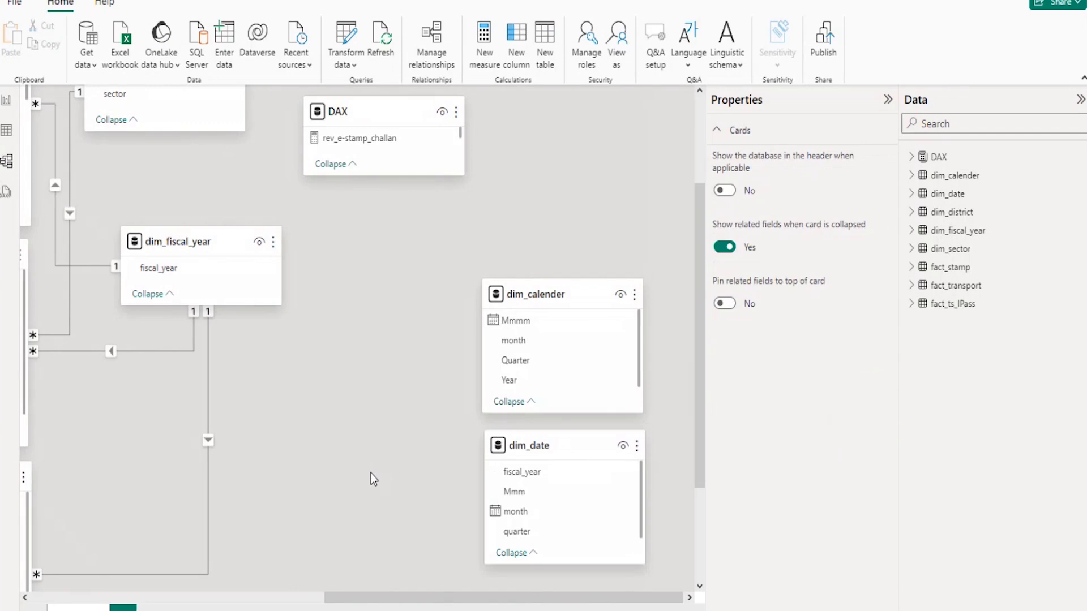
scroll(371, 473, "up", 3)
left_click_drag(384, 262, 563, 331)
scroll(474, 398, "down", 3)
scroll(474, 398, "left", 3)
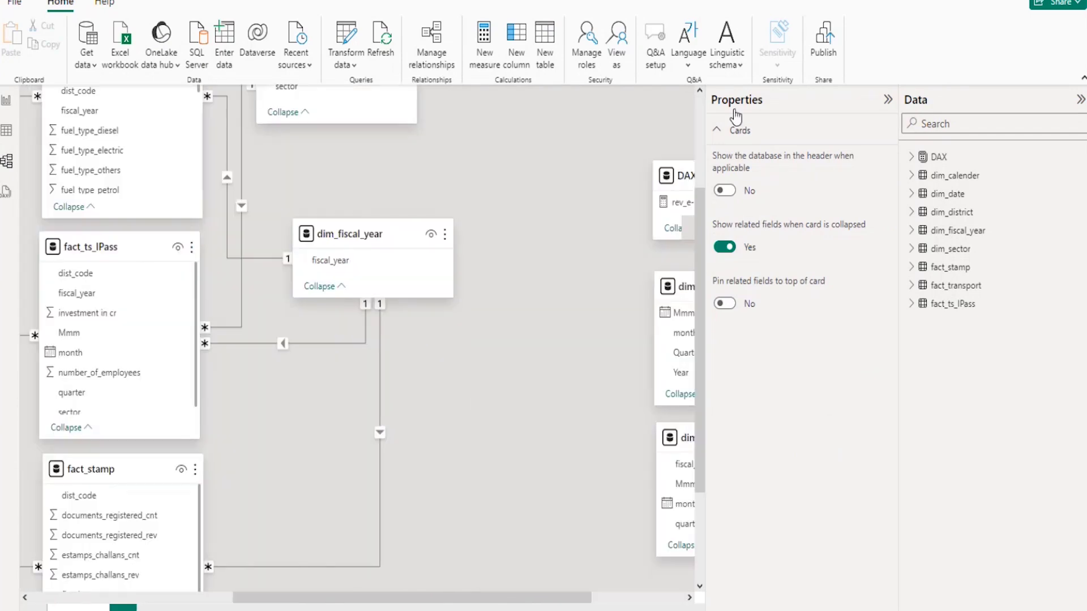